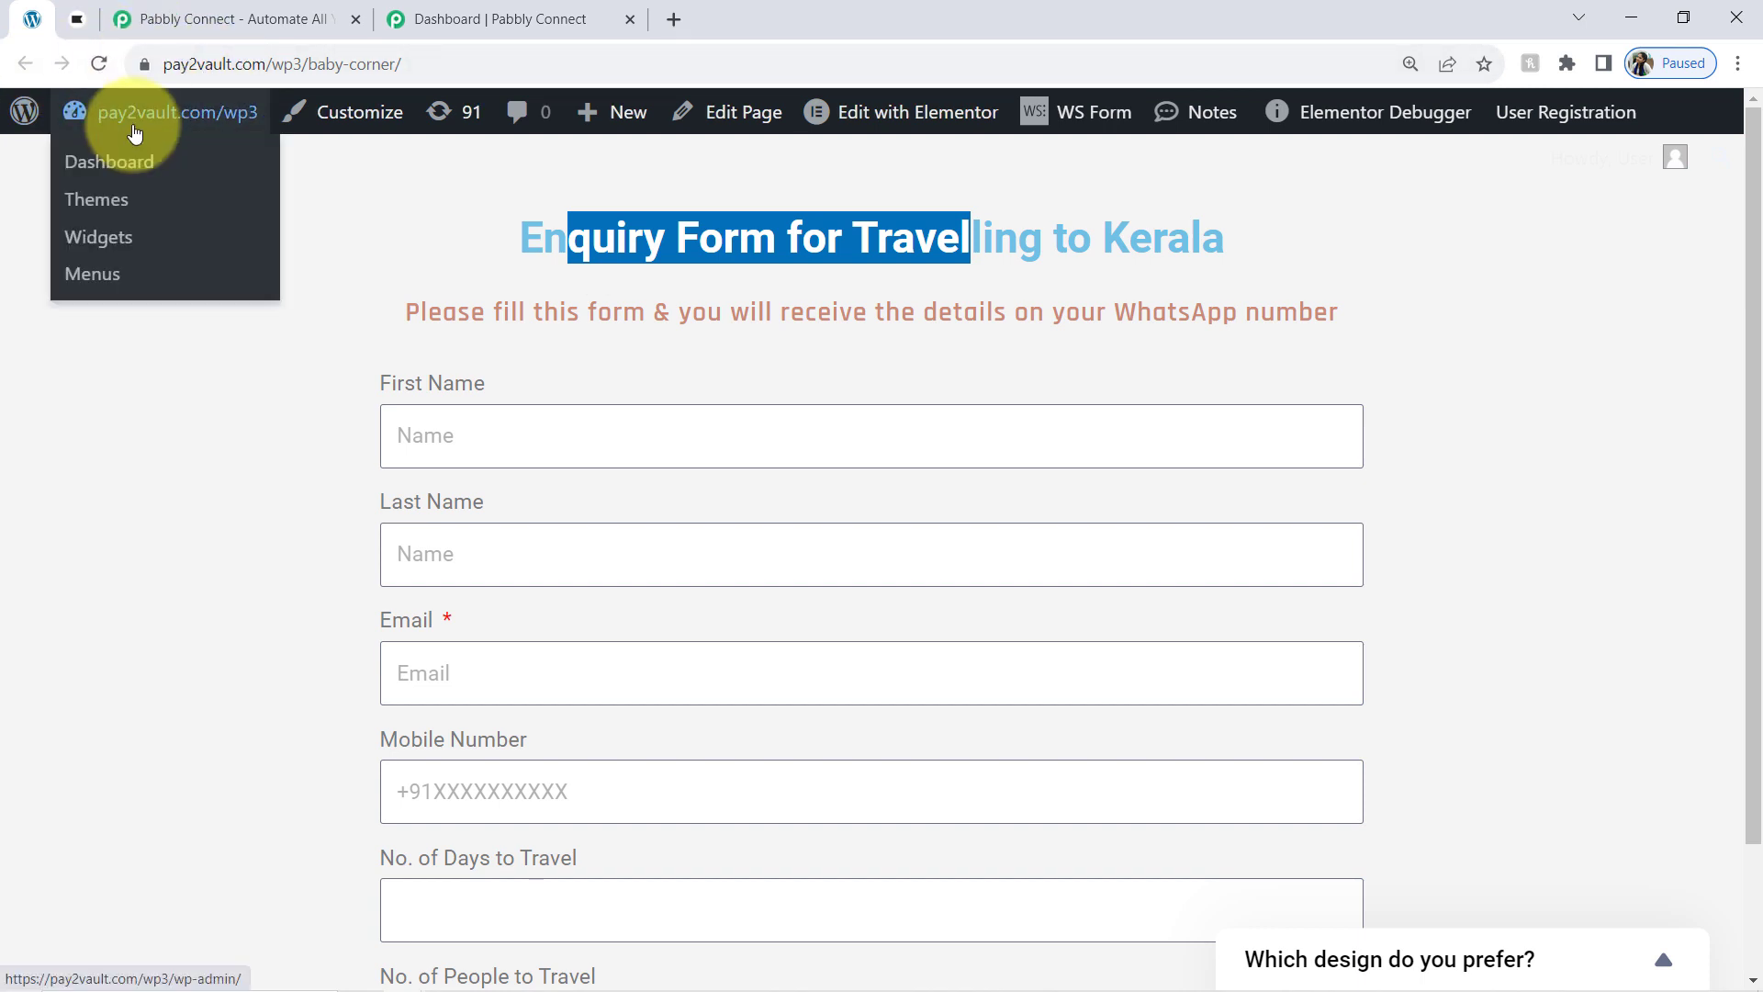
# Look over the open Klaviyo dashboard, the Pabbly Connect home page and the Pabbly Connect dashboard.
pyautogui.click(75, 20)
pyautogui.moveTo(194, 60); pyautogui.dragTo(377, 73)
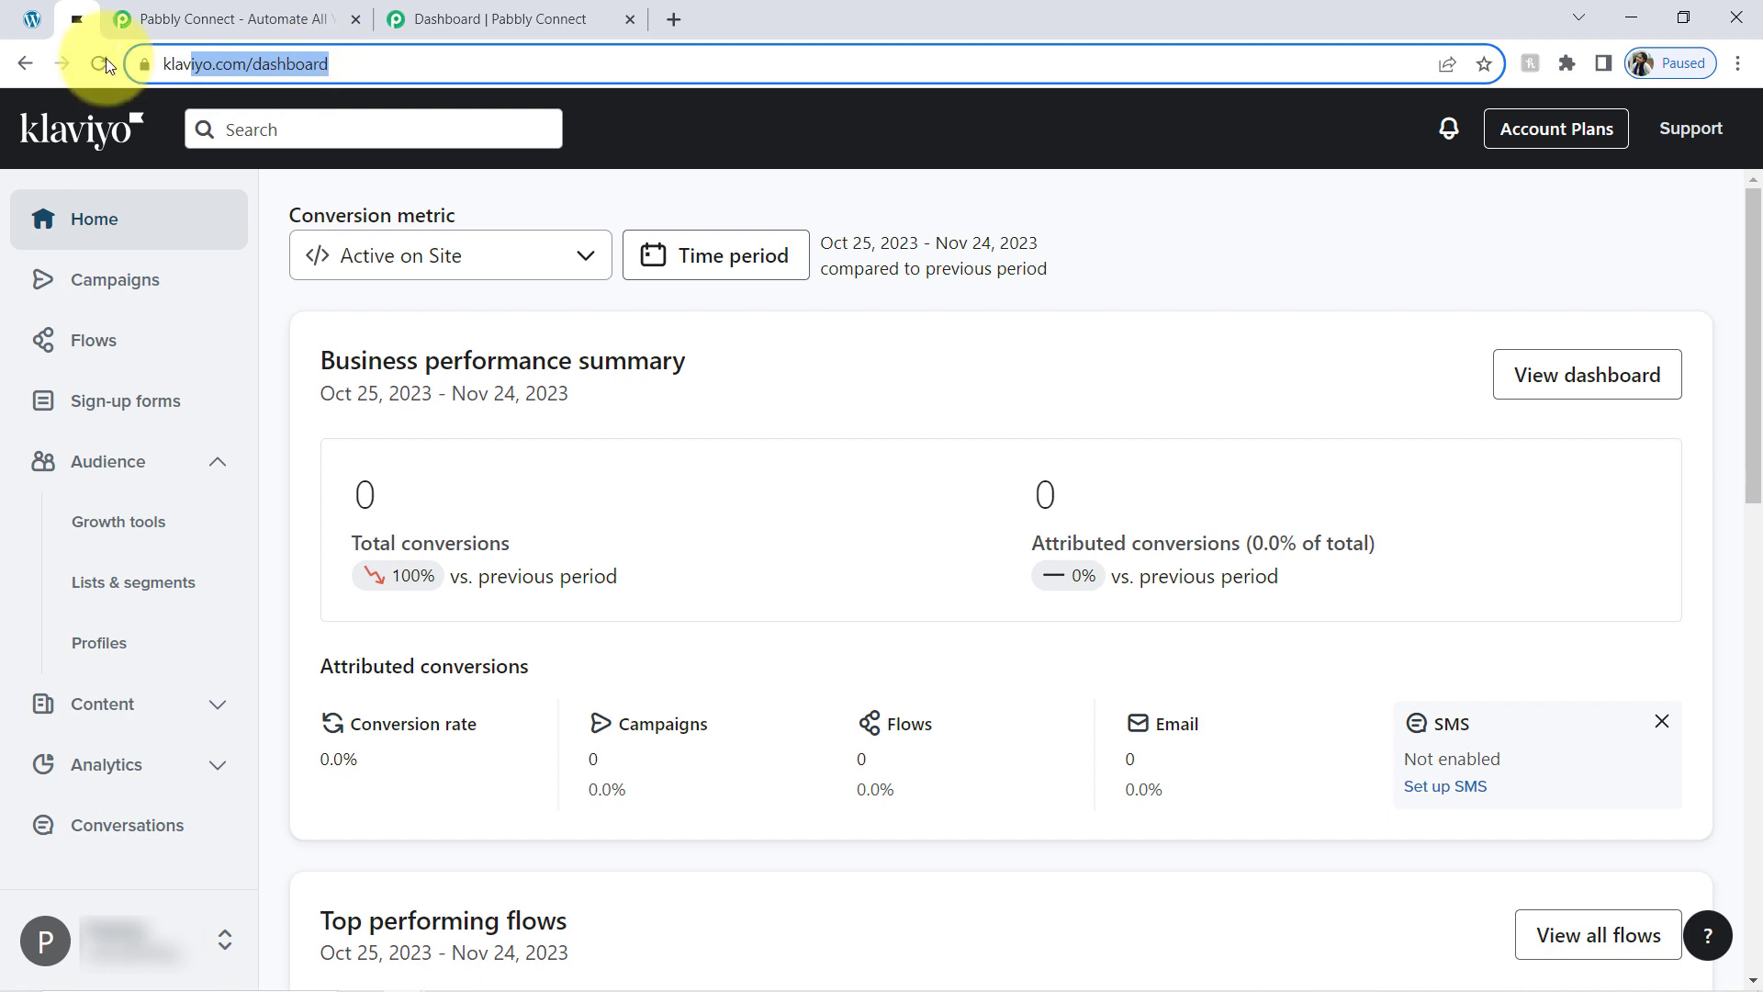
pyautogui.click(251, 11)
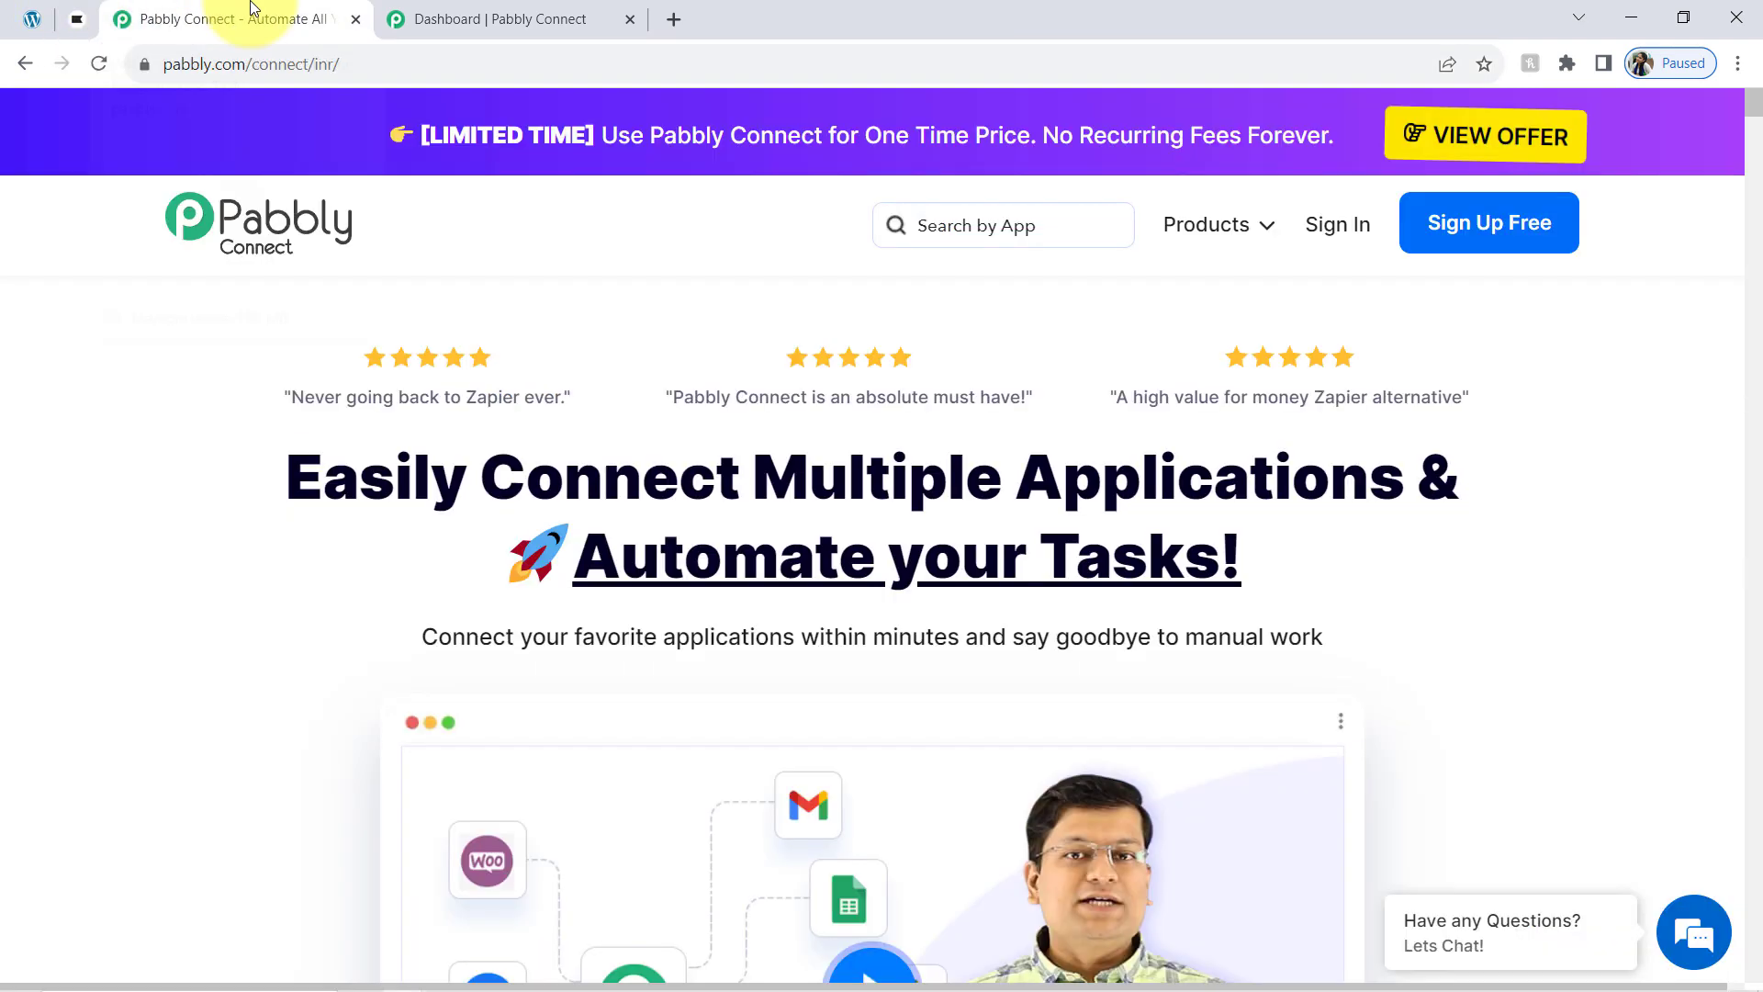
pyautogui.moveTo(189, 64); pyautogui.dragTo(363, 66)
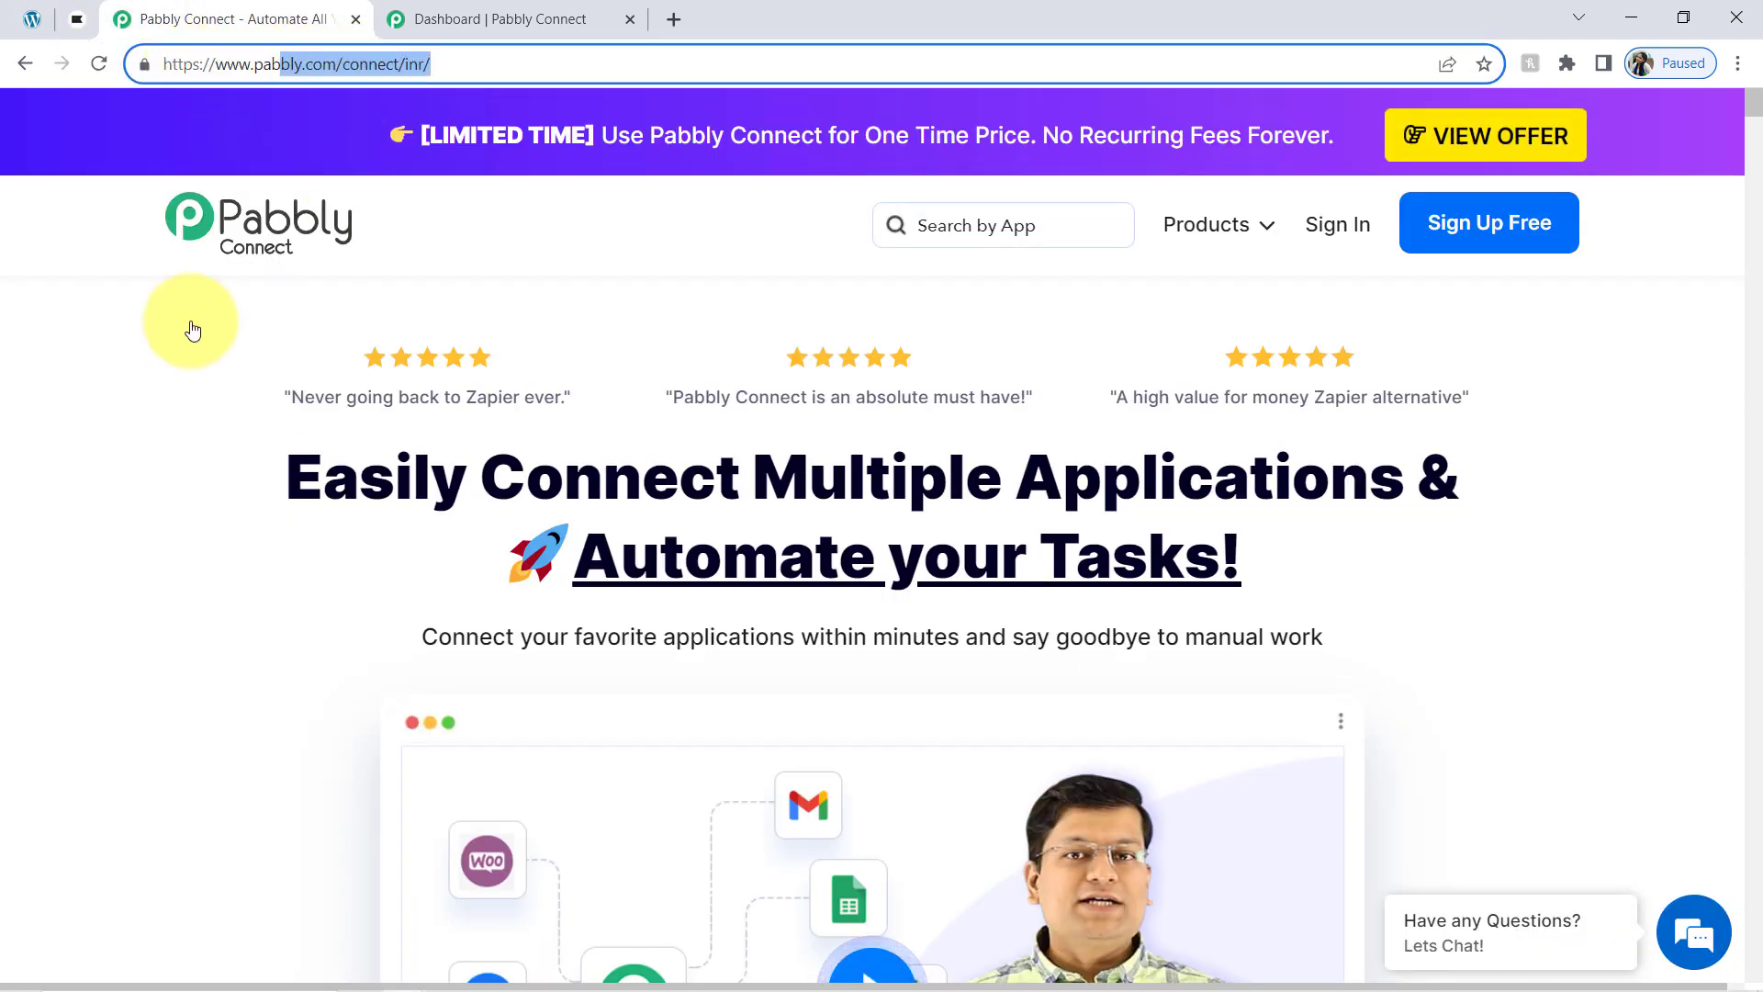
pyautogui.click(1738, 62)
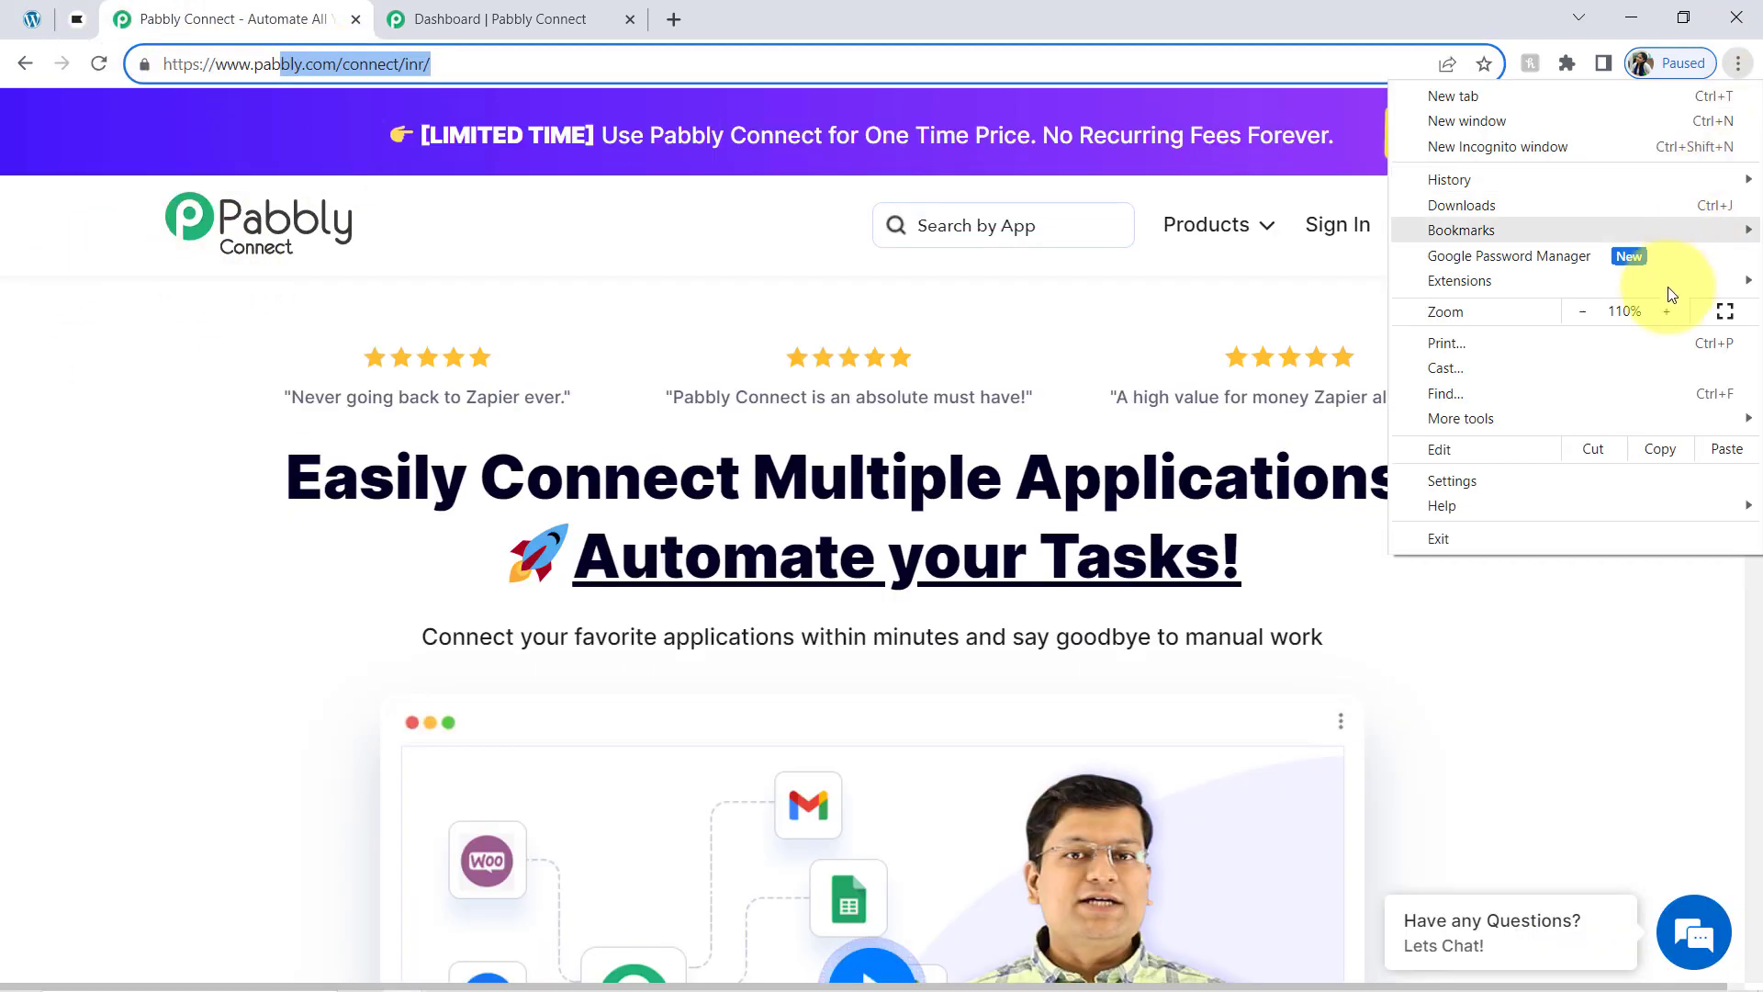
pyautogui.click(960, 471)
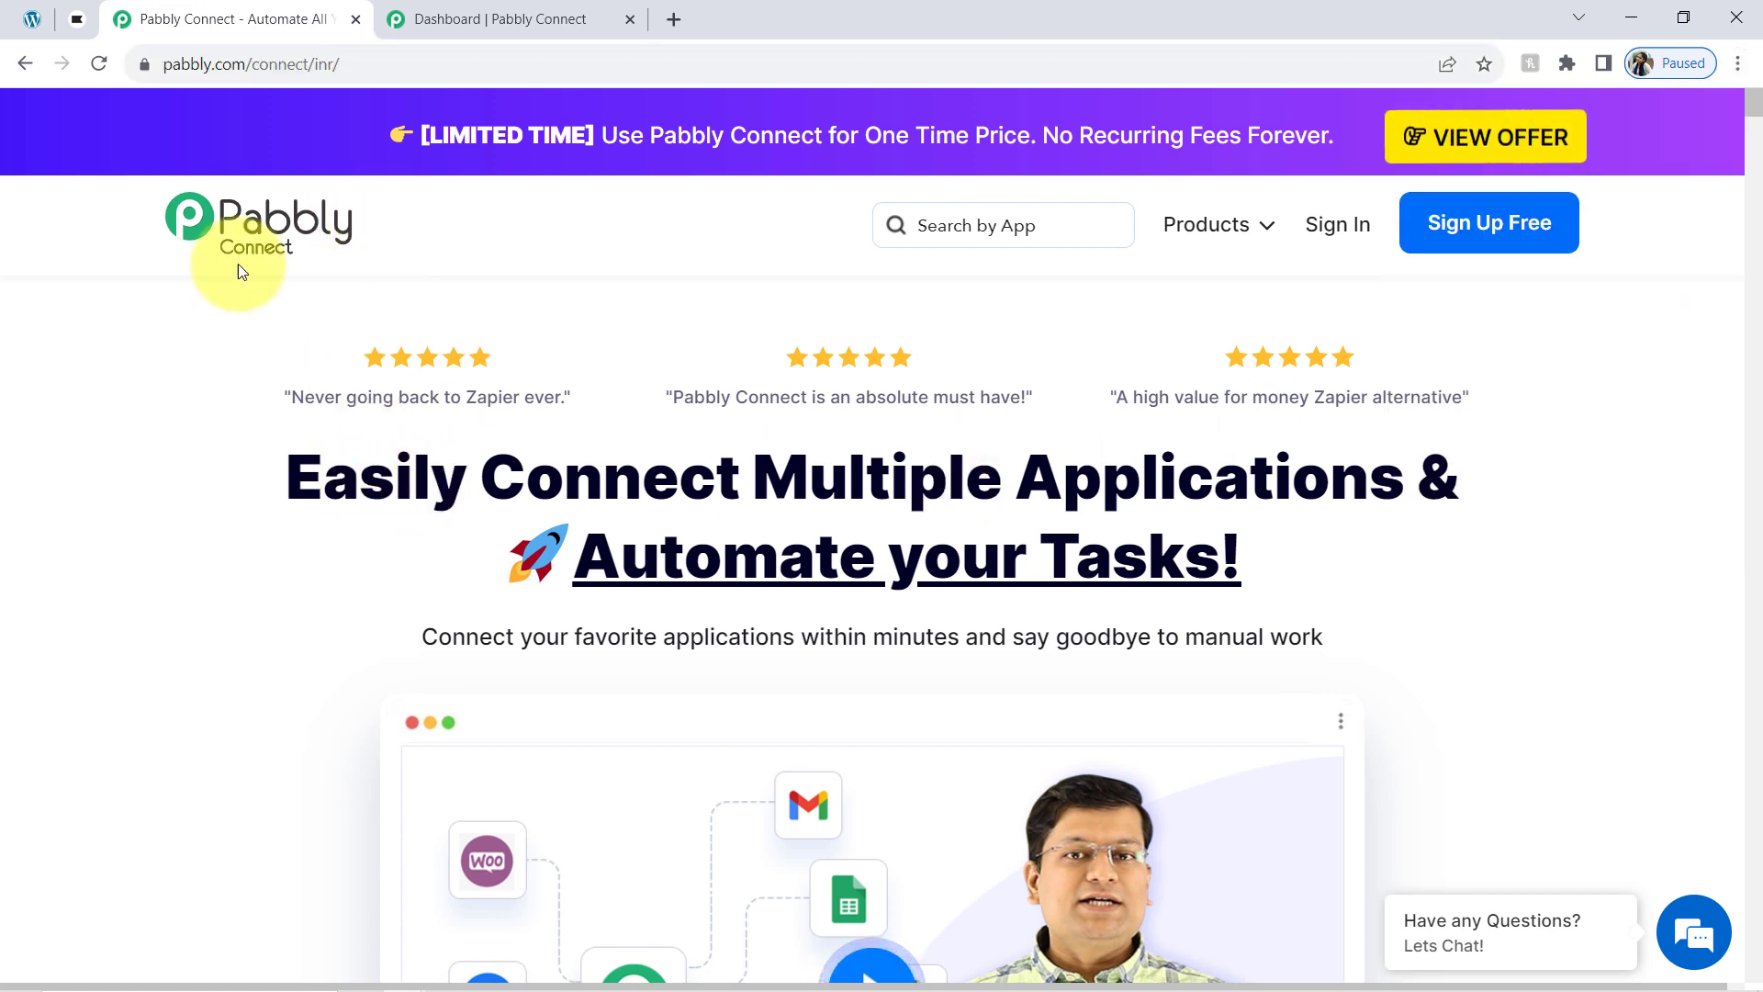
pyautogui.doubleClick(623, 477)
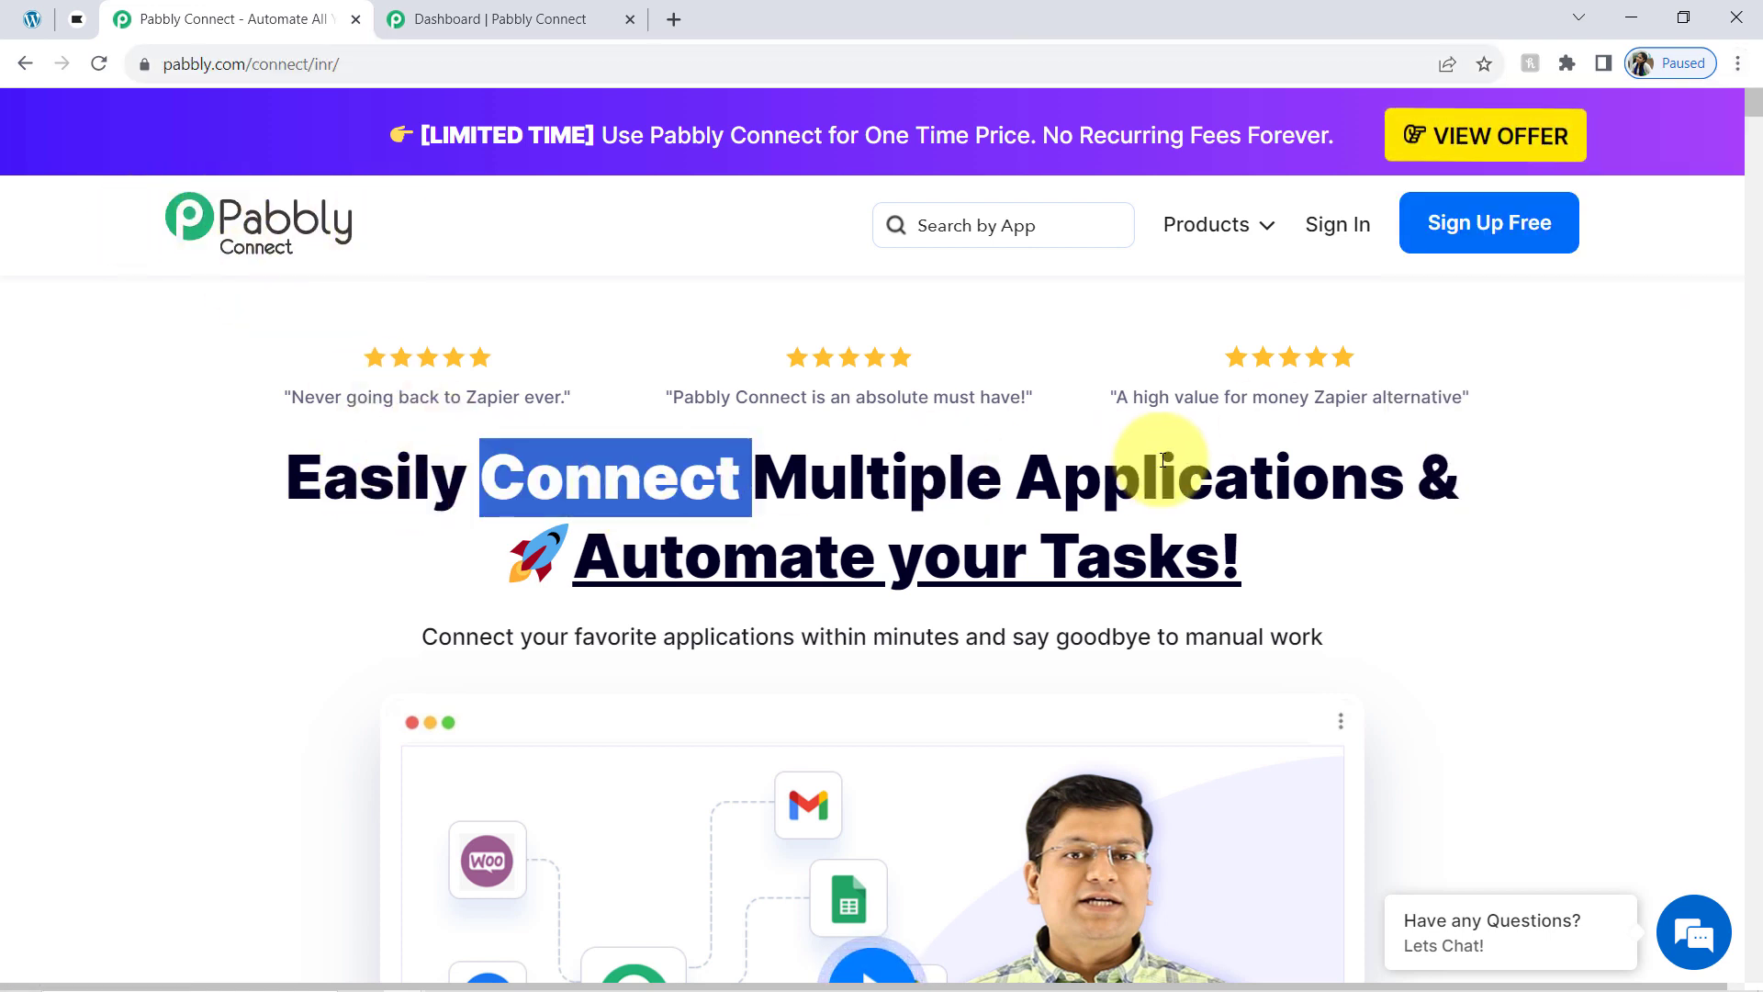
pyautogui.doubleClick(1162, 473)
pyautogui.click(750, 593)
pyautogui.doubleClick(750, 592)
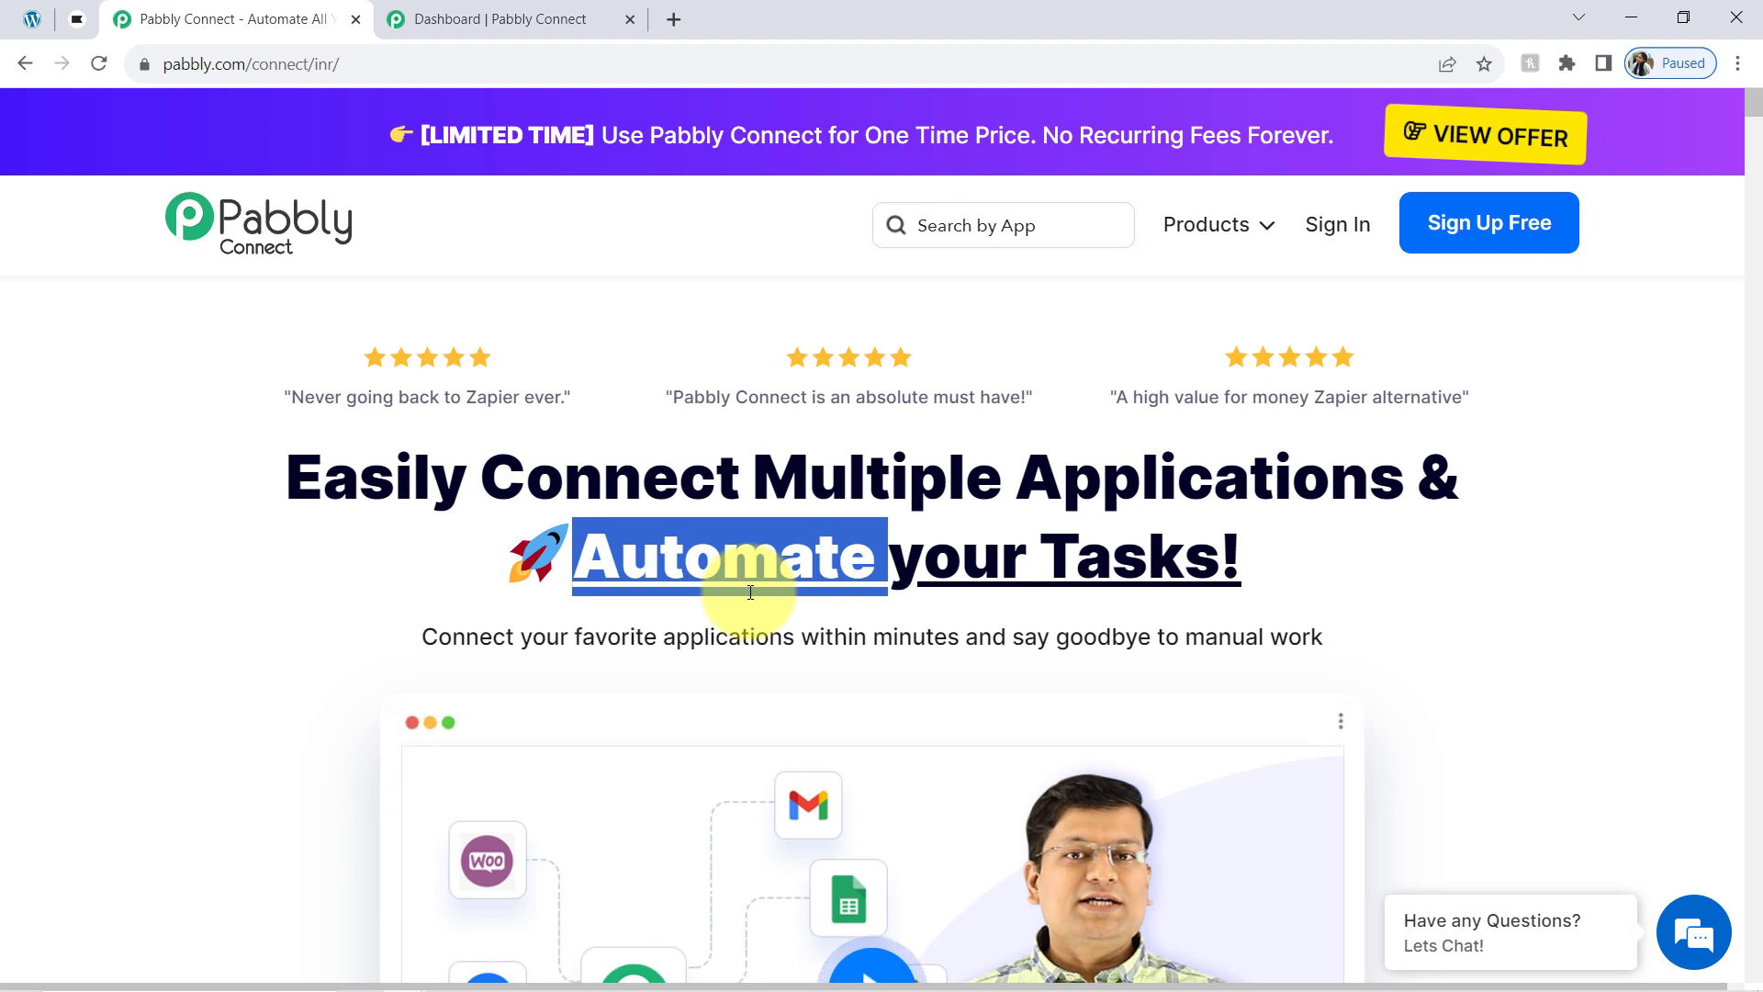
pyautogui.click(439, 13)
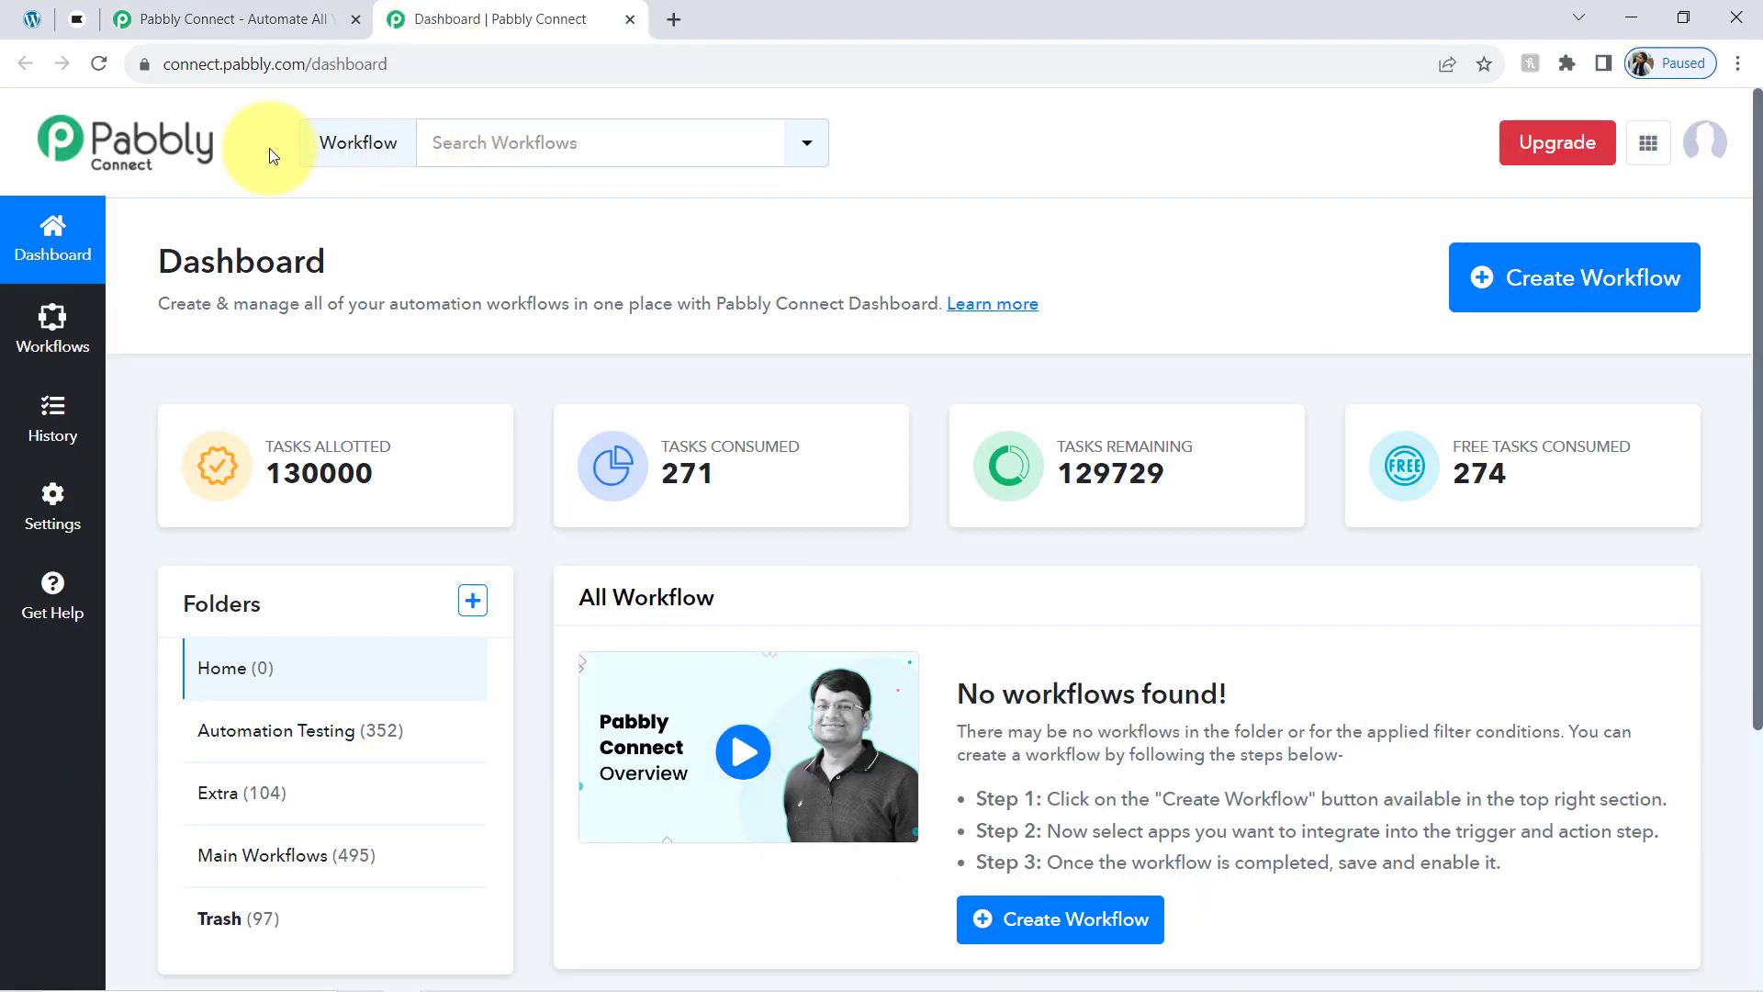
pyautogui.click(167, 11)
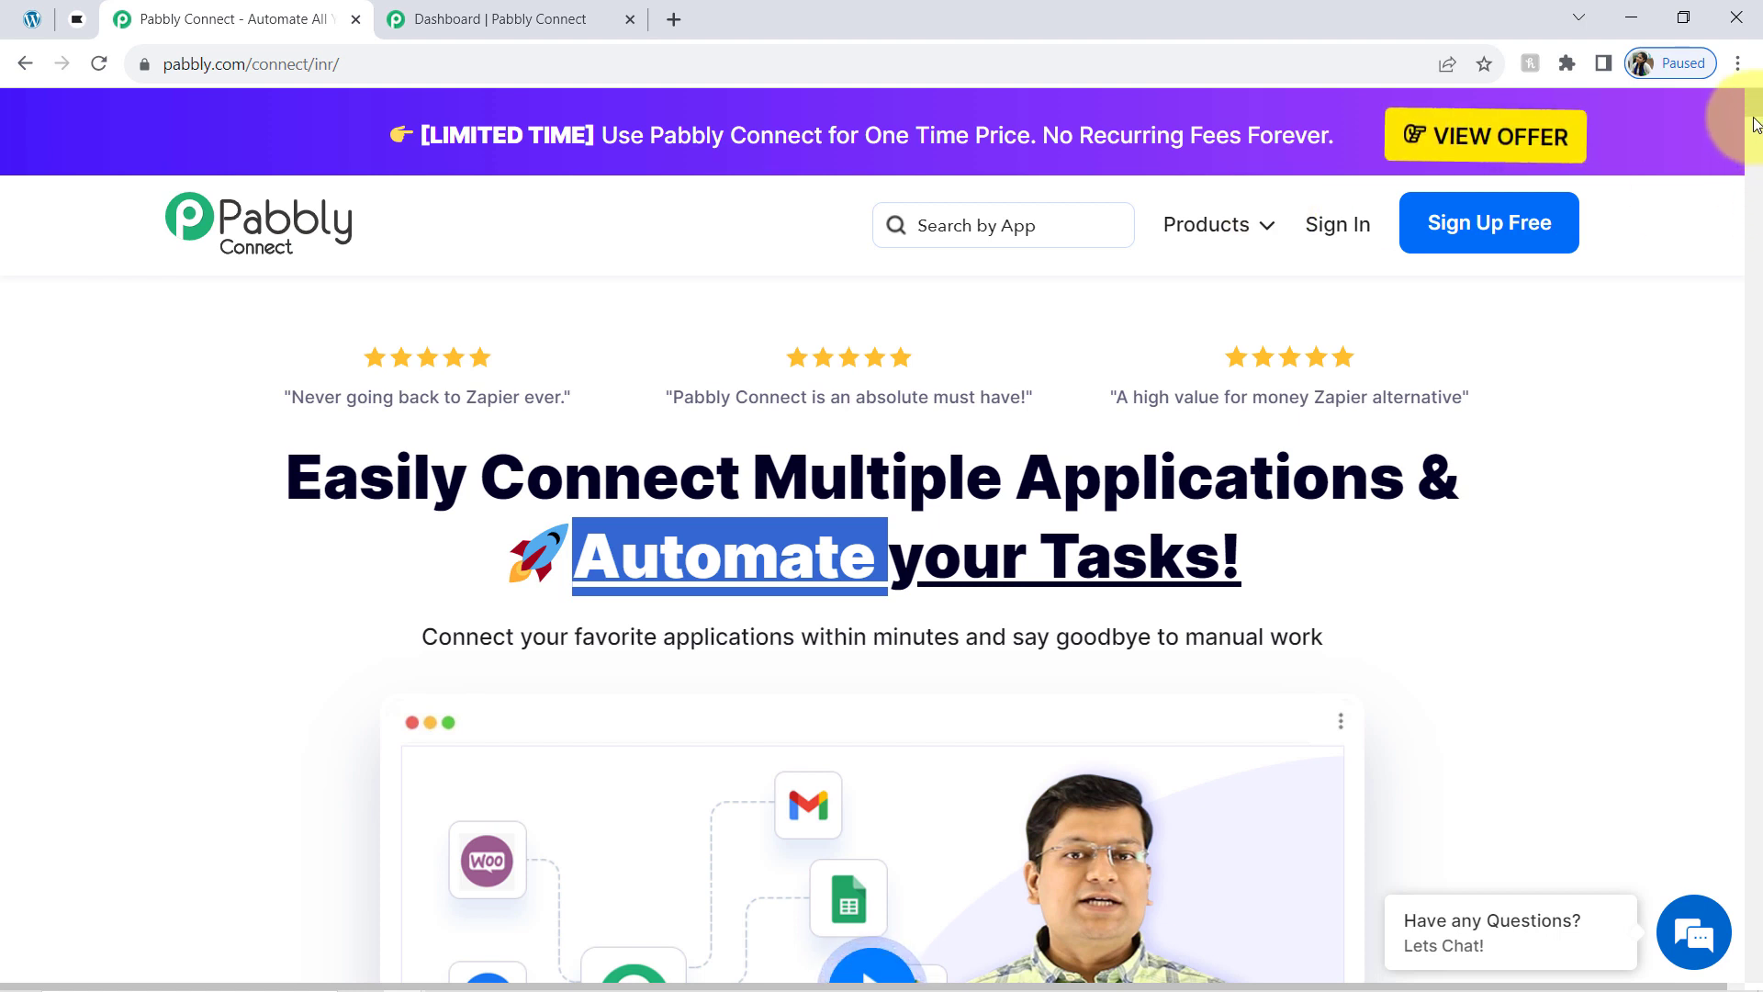
pyautogui.click(1738, 64)
pyautogui.click(1738, 63)
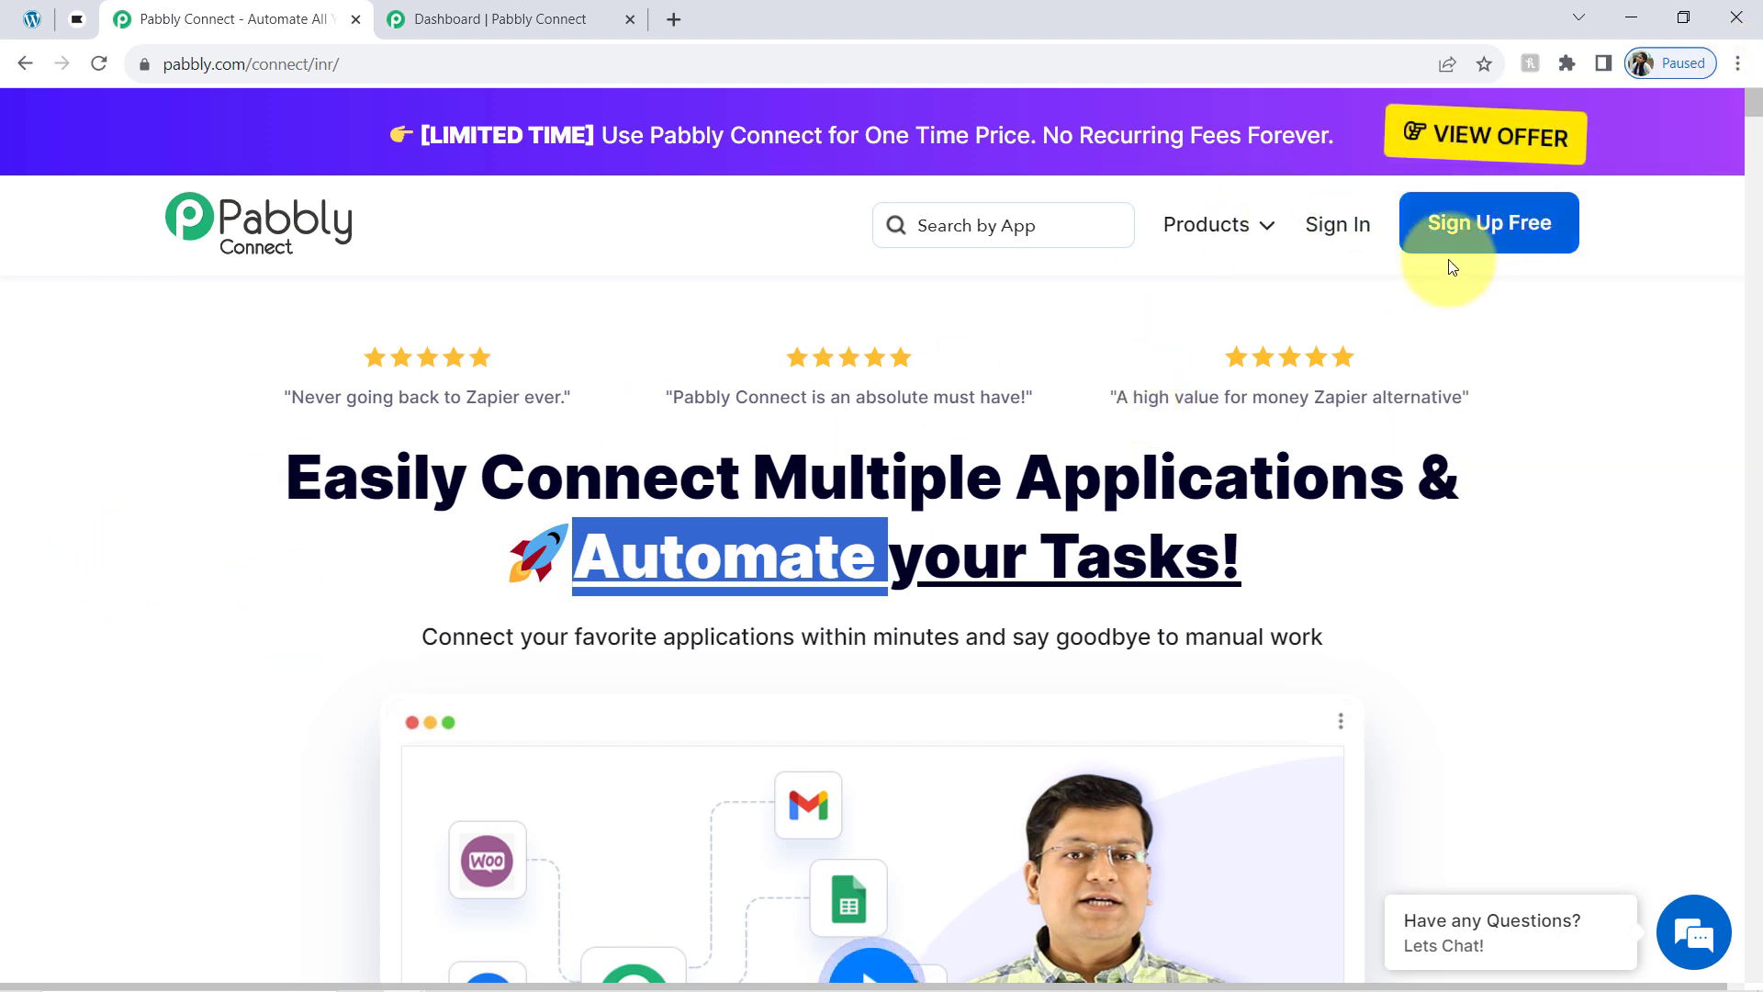
pyautogui.click(1284, 484)
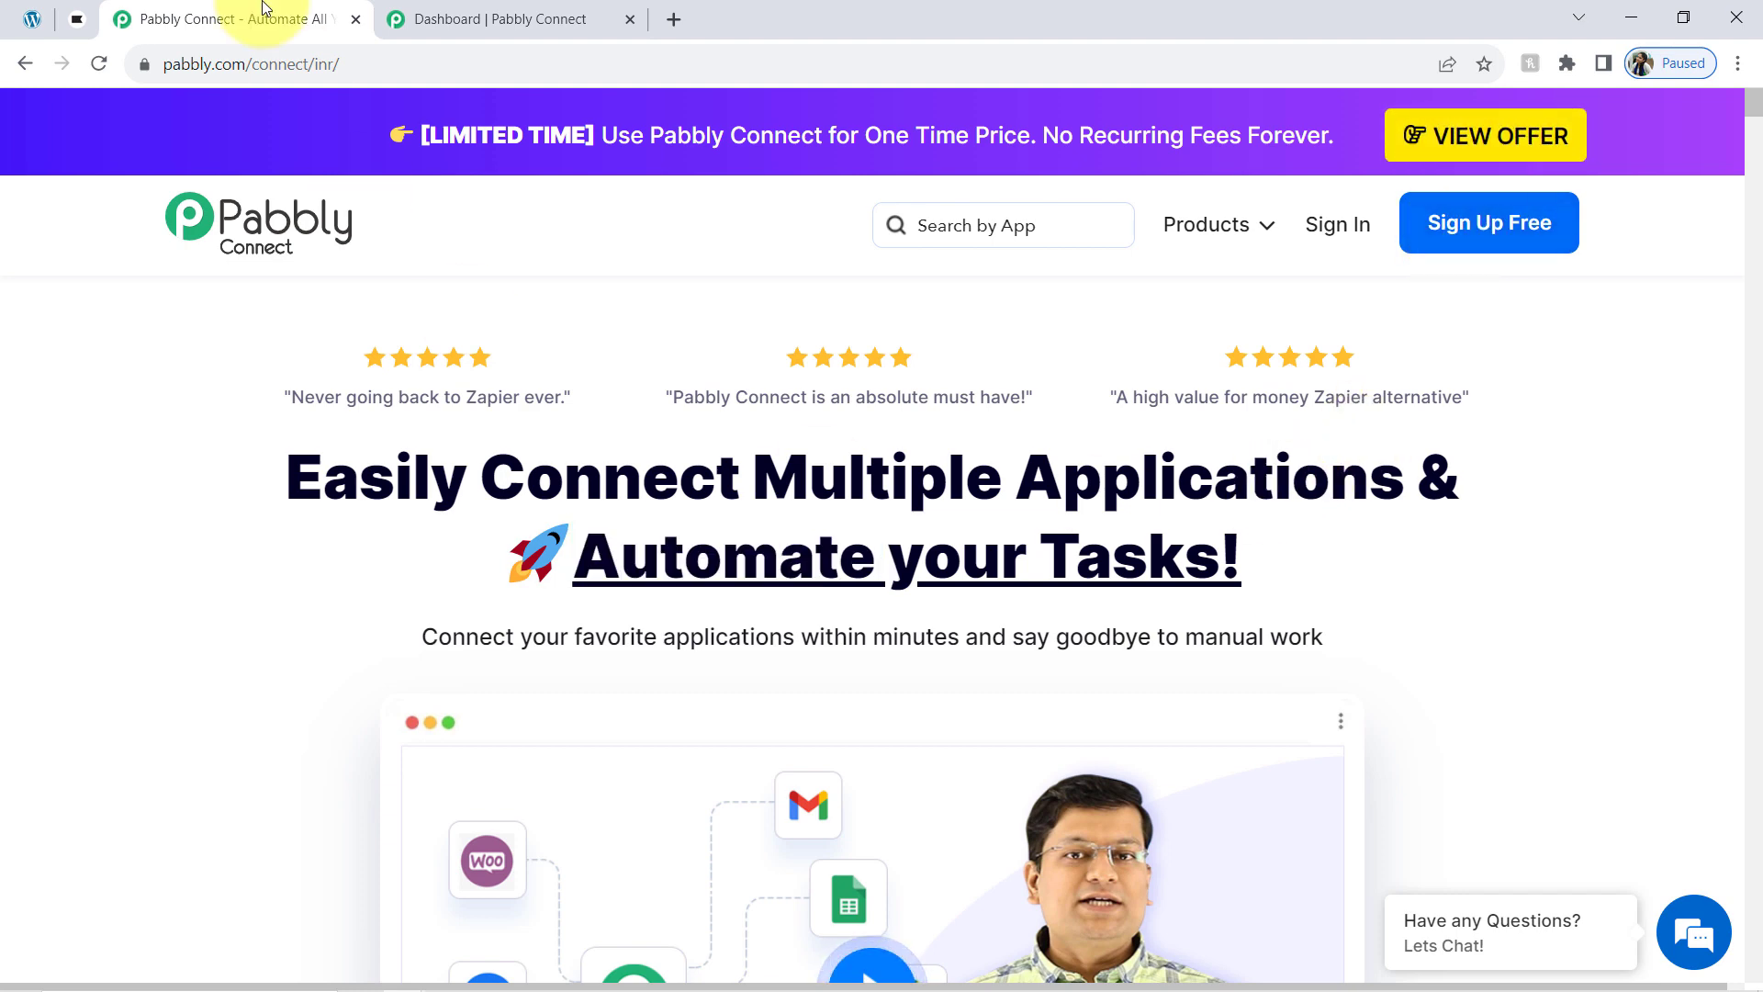
pyautogui.click(26, 18)
pyautogui.click(78, 14)
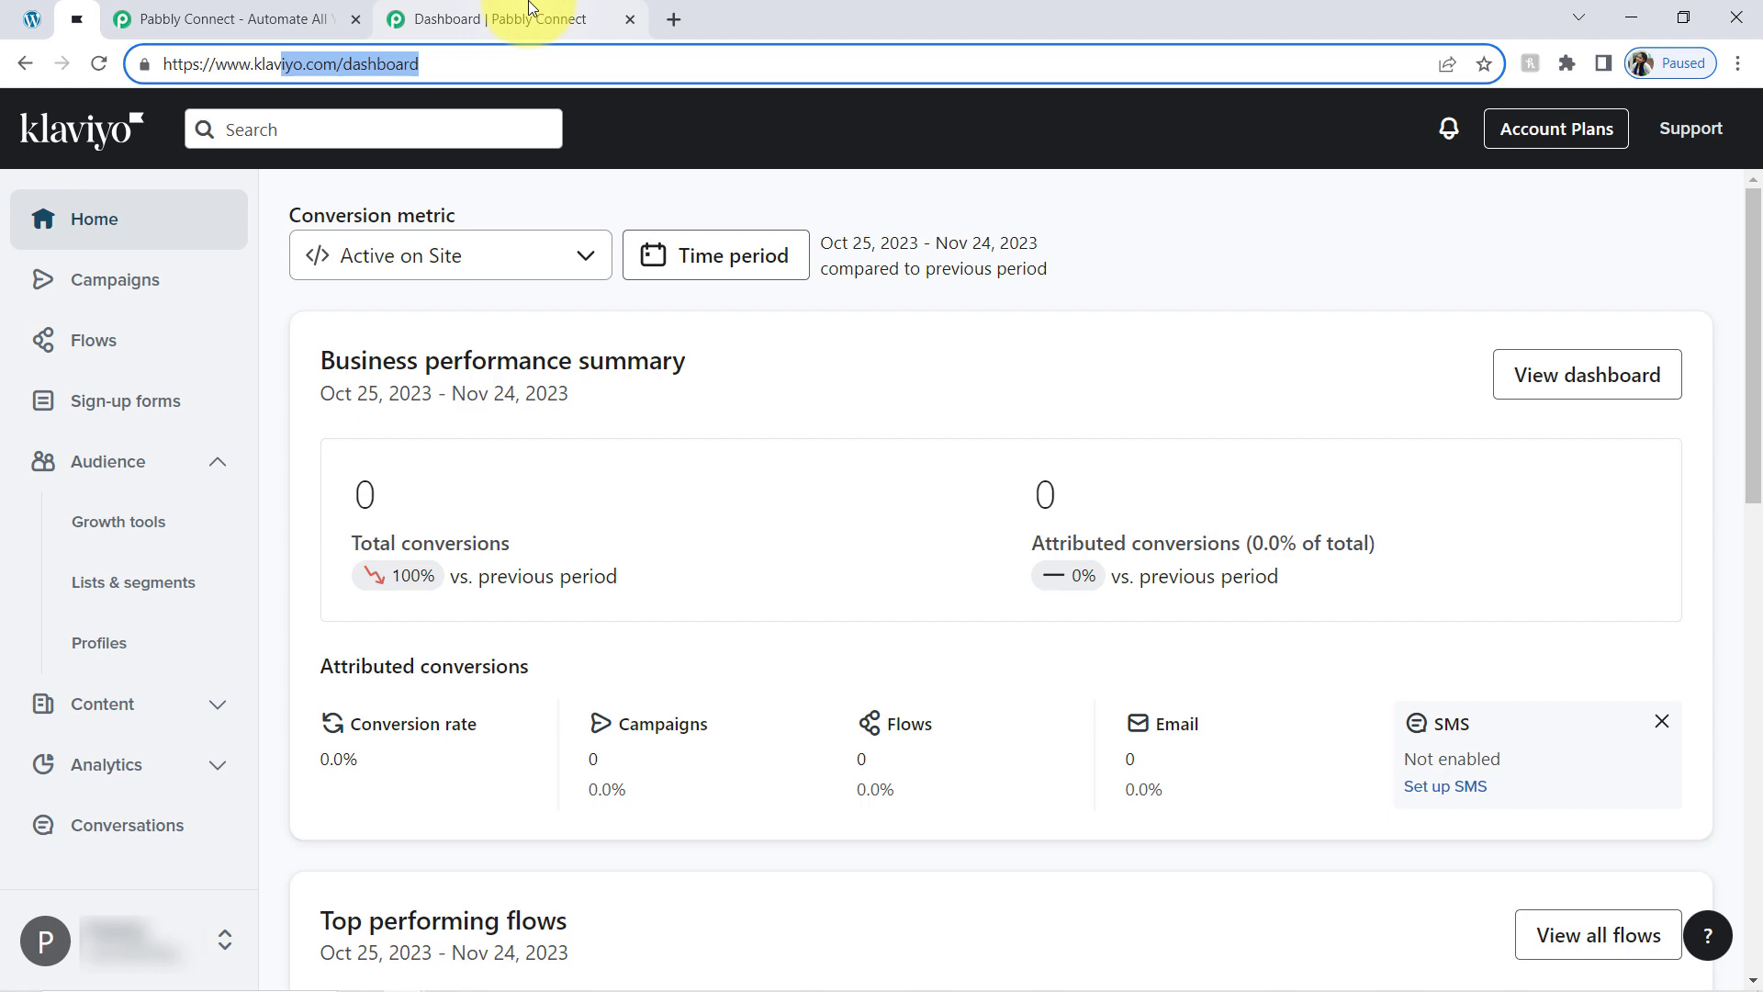
# In the Pabbly Connect dashboard, create a workflow named "Create Klaviyo Subscriber from Elementor Forms Submission" in the Main Workflows folder.
pyautogui.click(530, 8)
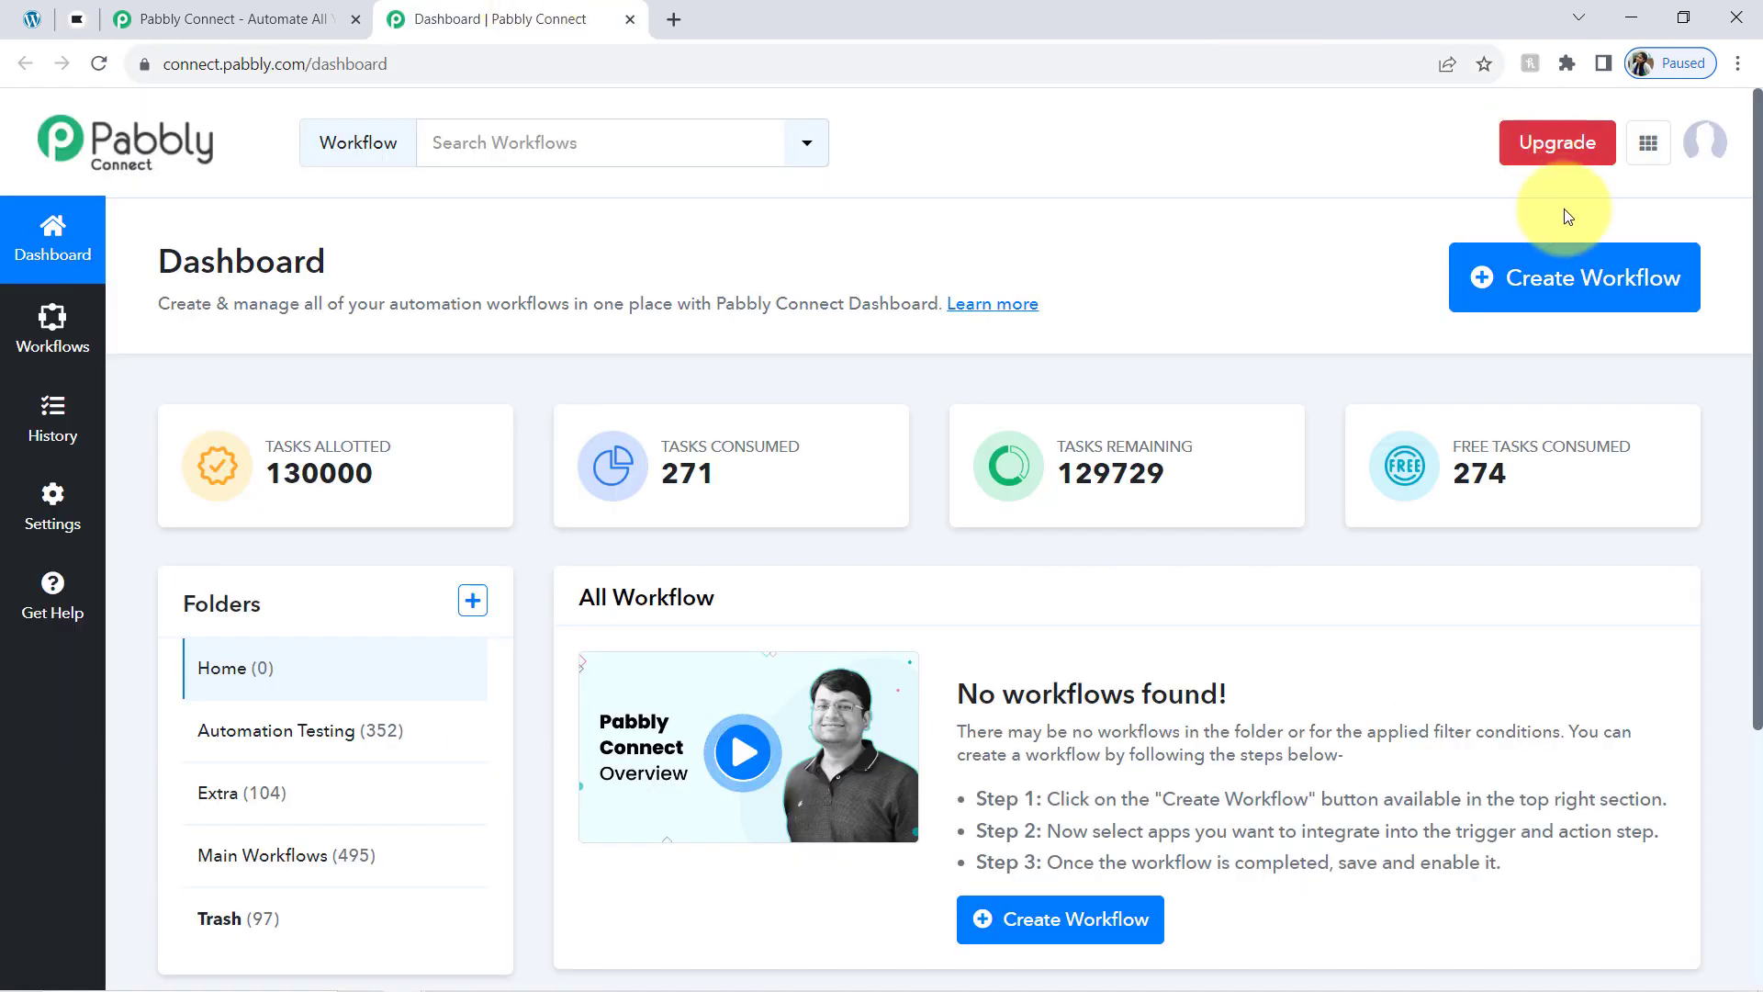
pyautogui.click(1576, 280)
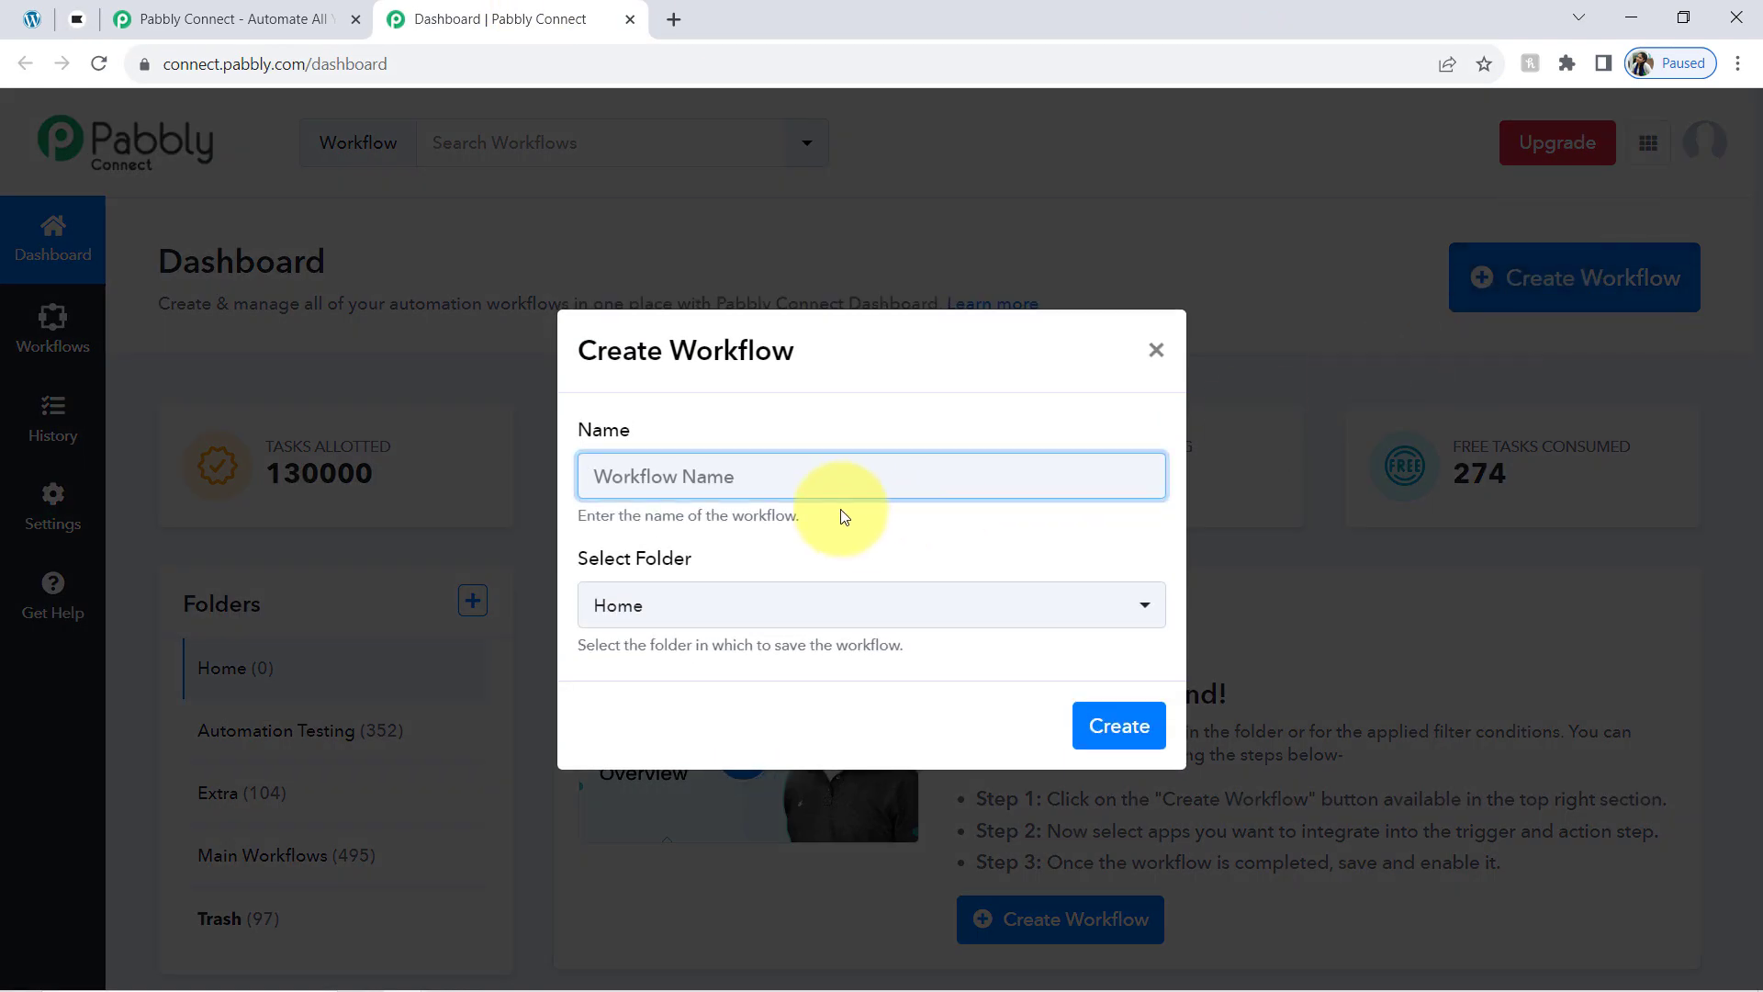
pyautogui.write('Create Klaviyo Subscriber from Elementor Forms Submission')
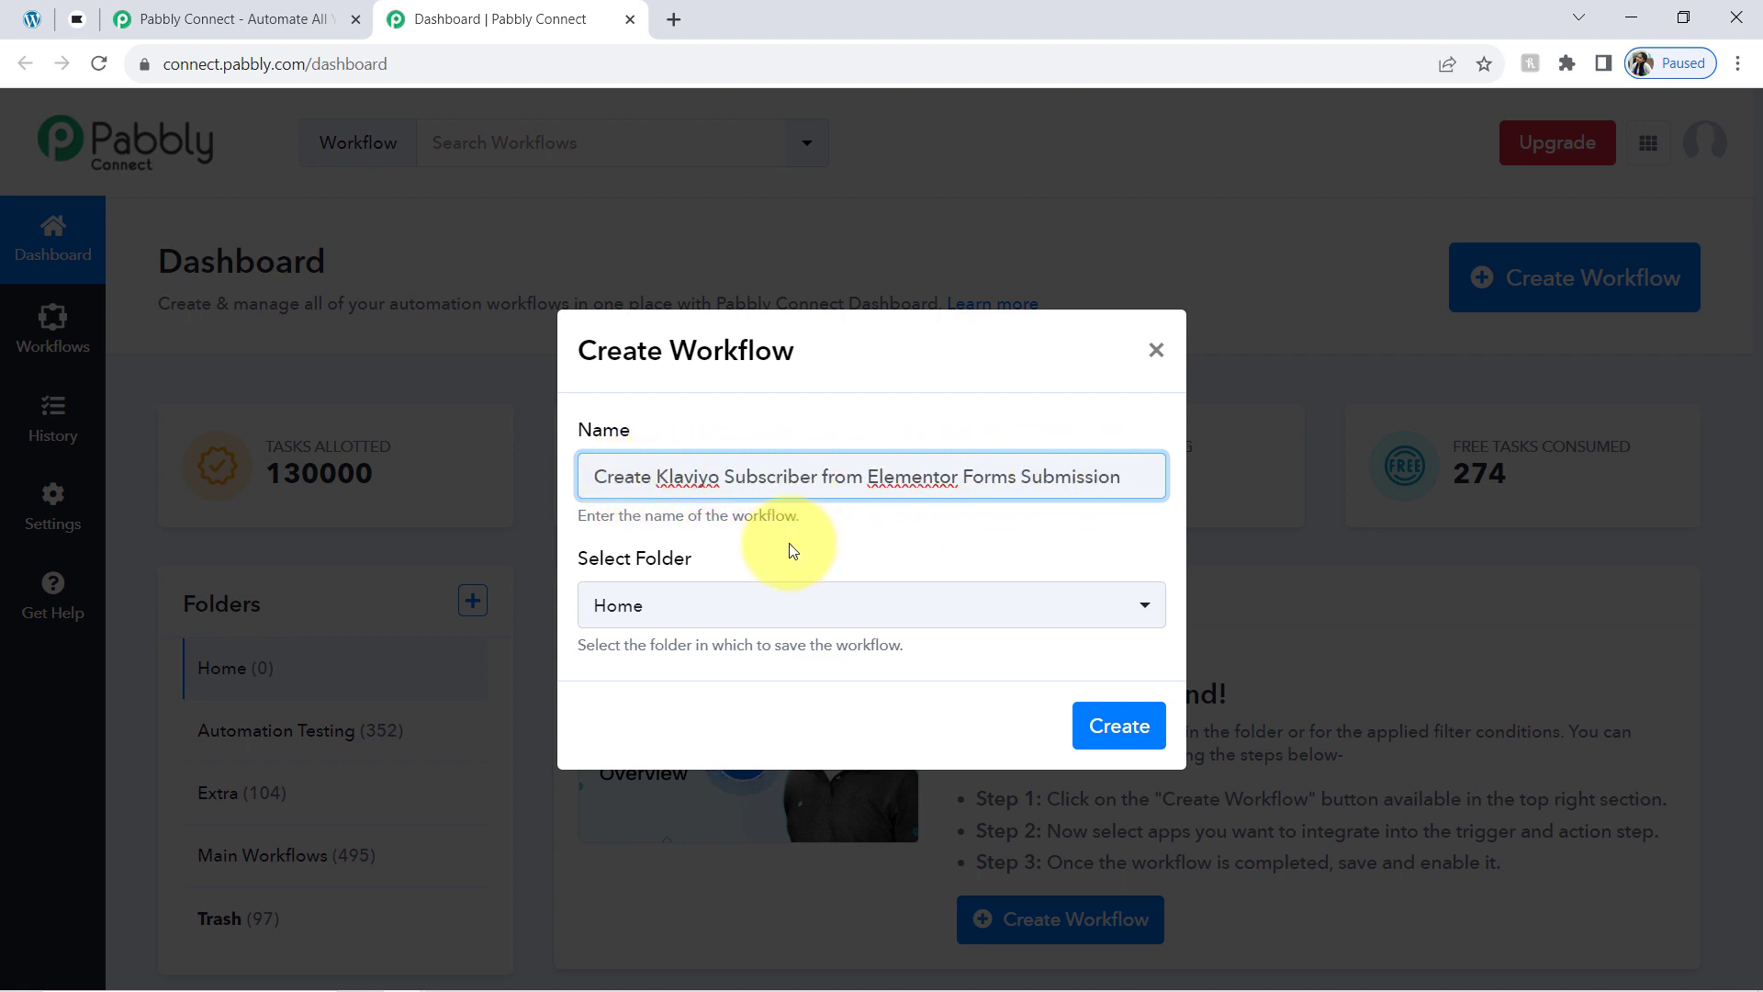
pyautogui.click(708, 603)
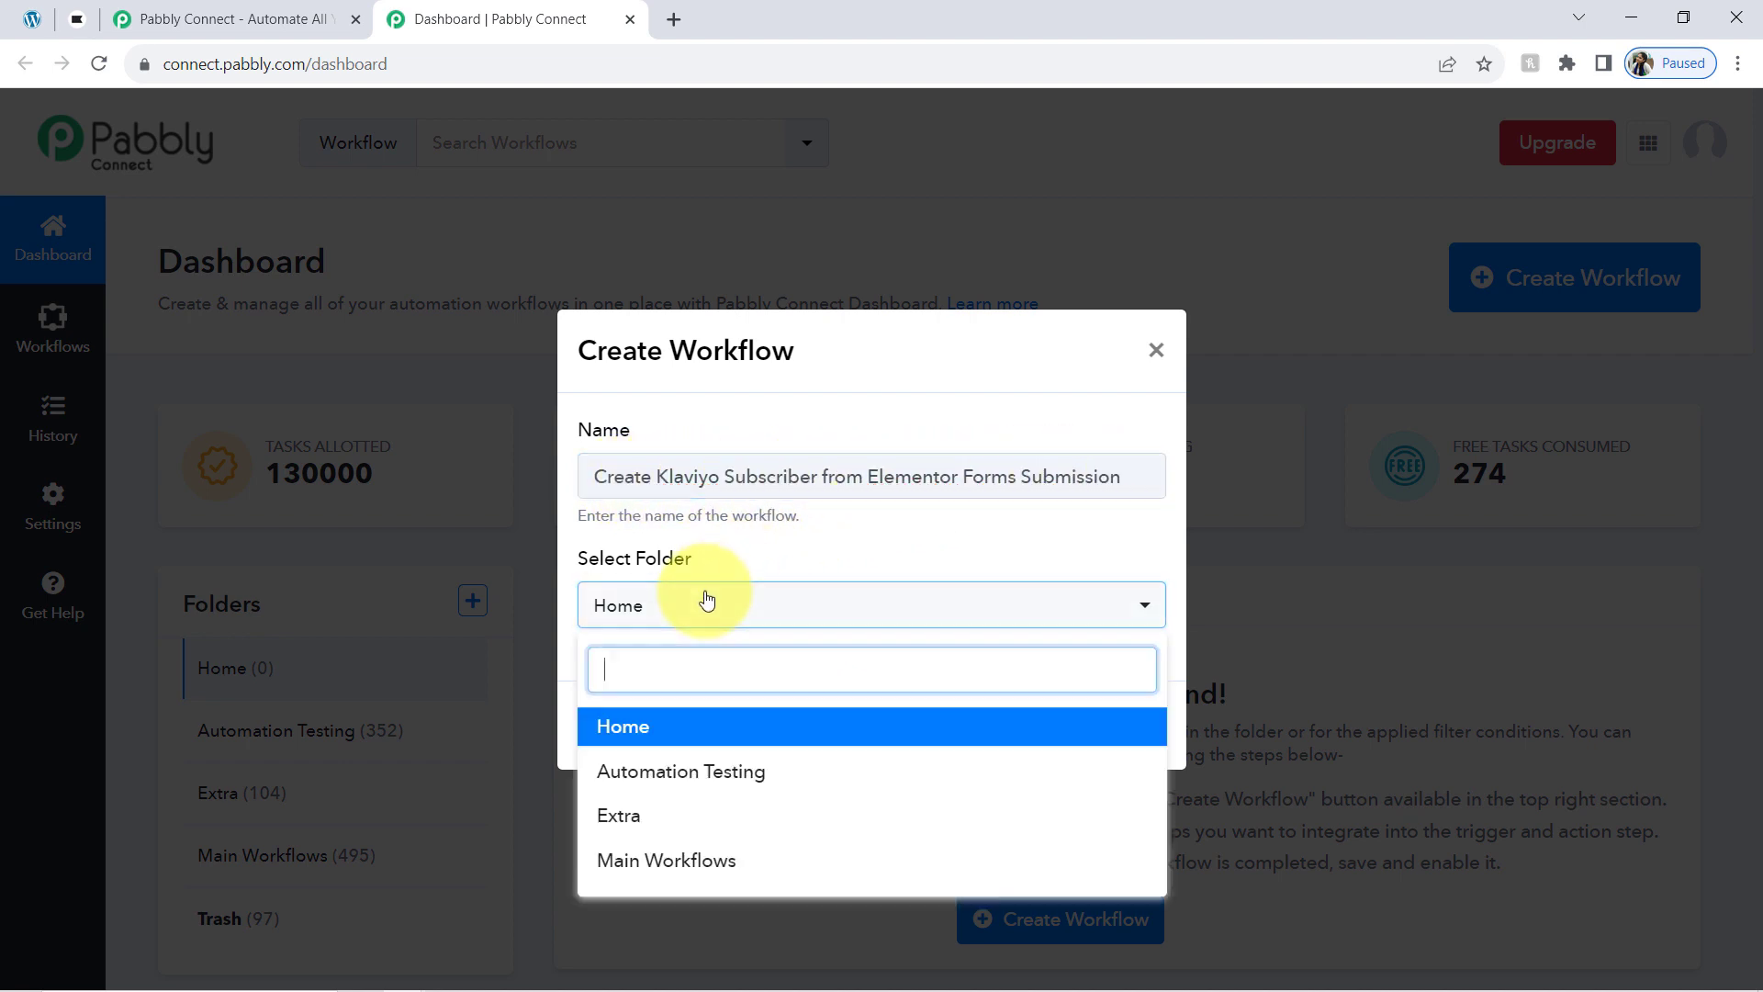
pyautogui.click(668, 859)
pyautogui.click(1119, 725)
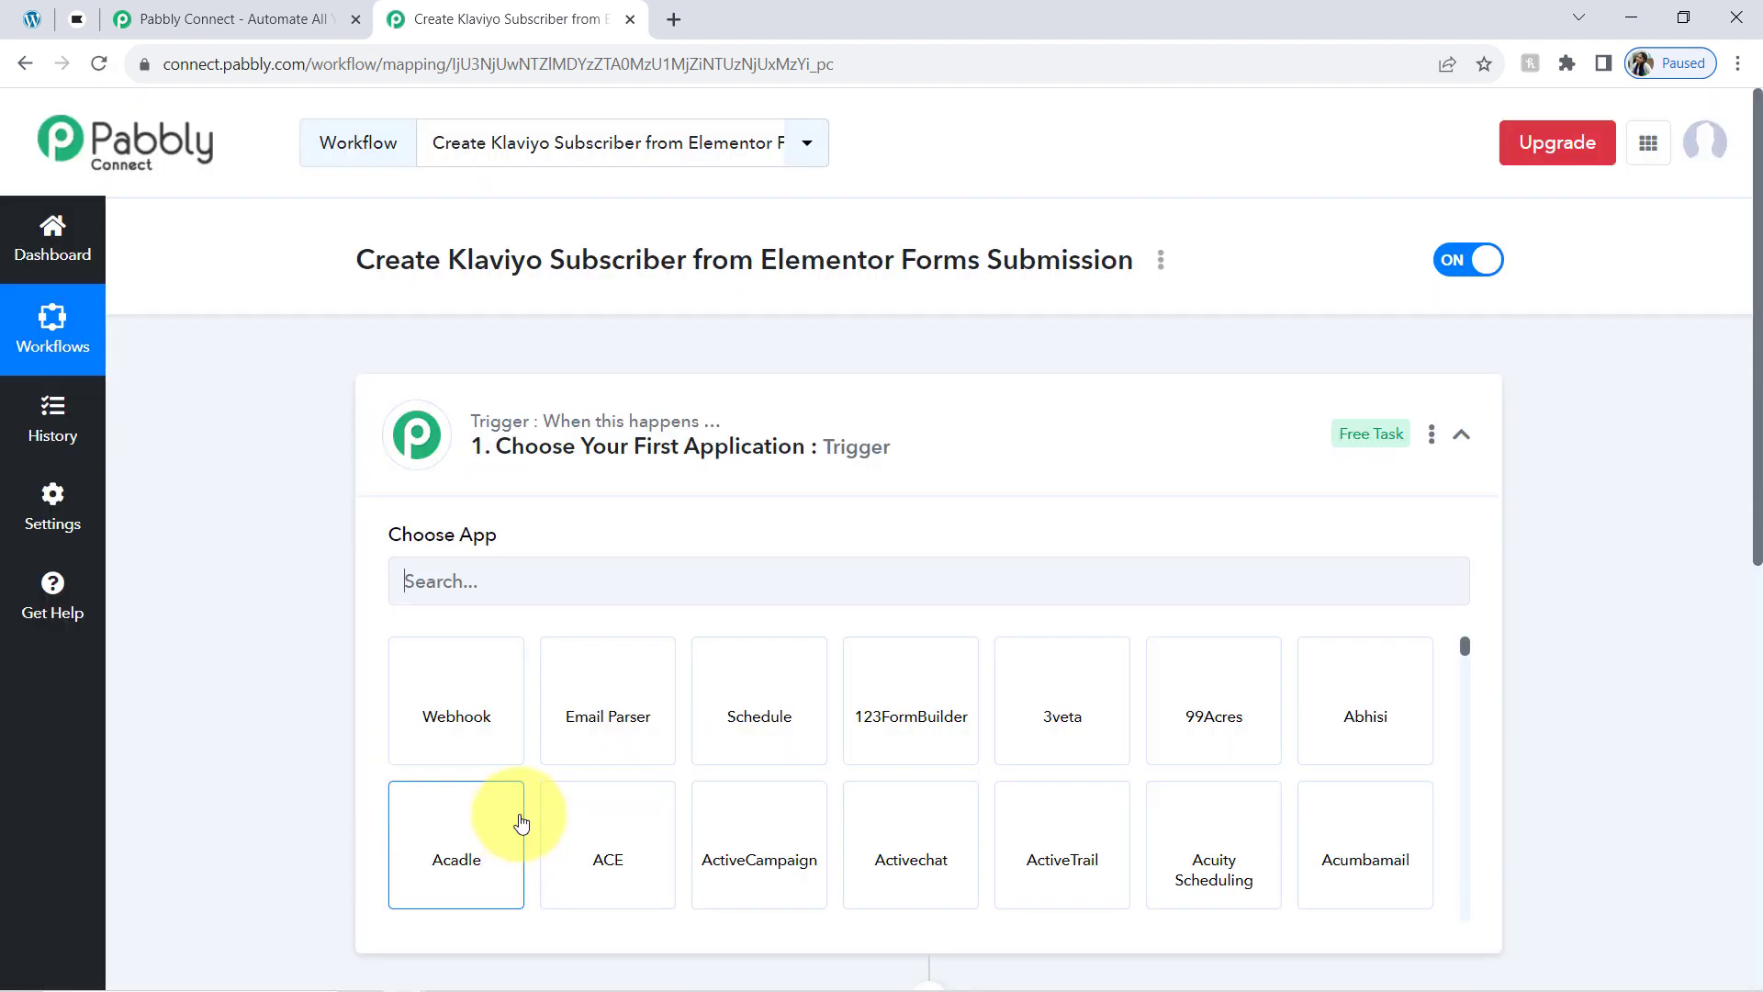
pyautogui.click(496, 444)
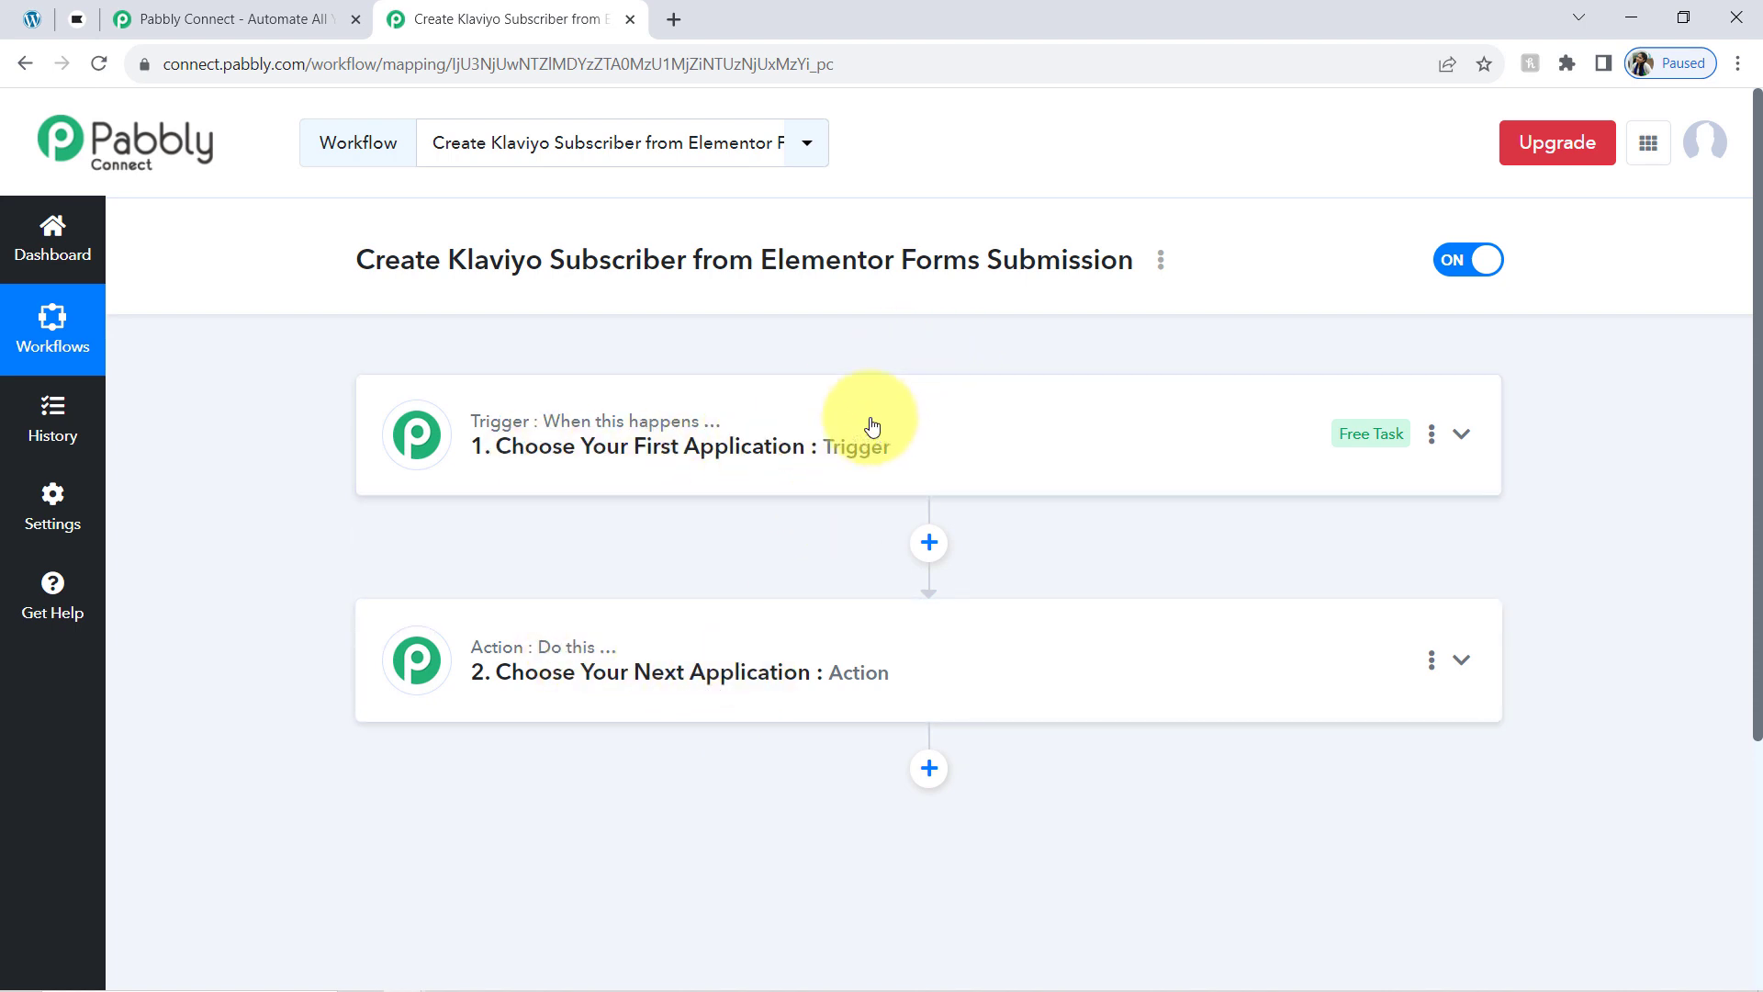
pyautogui.click(684, 459)
pyautogui.moveTo(383, 265); pyautogui.dragTo(906, 259)
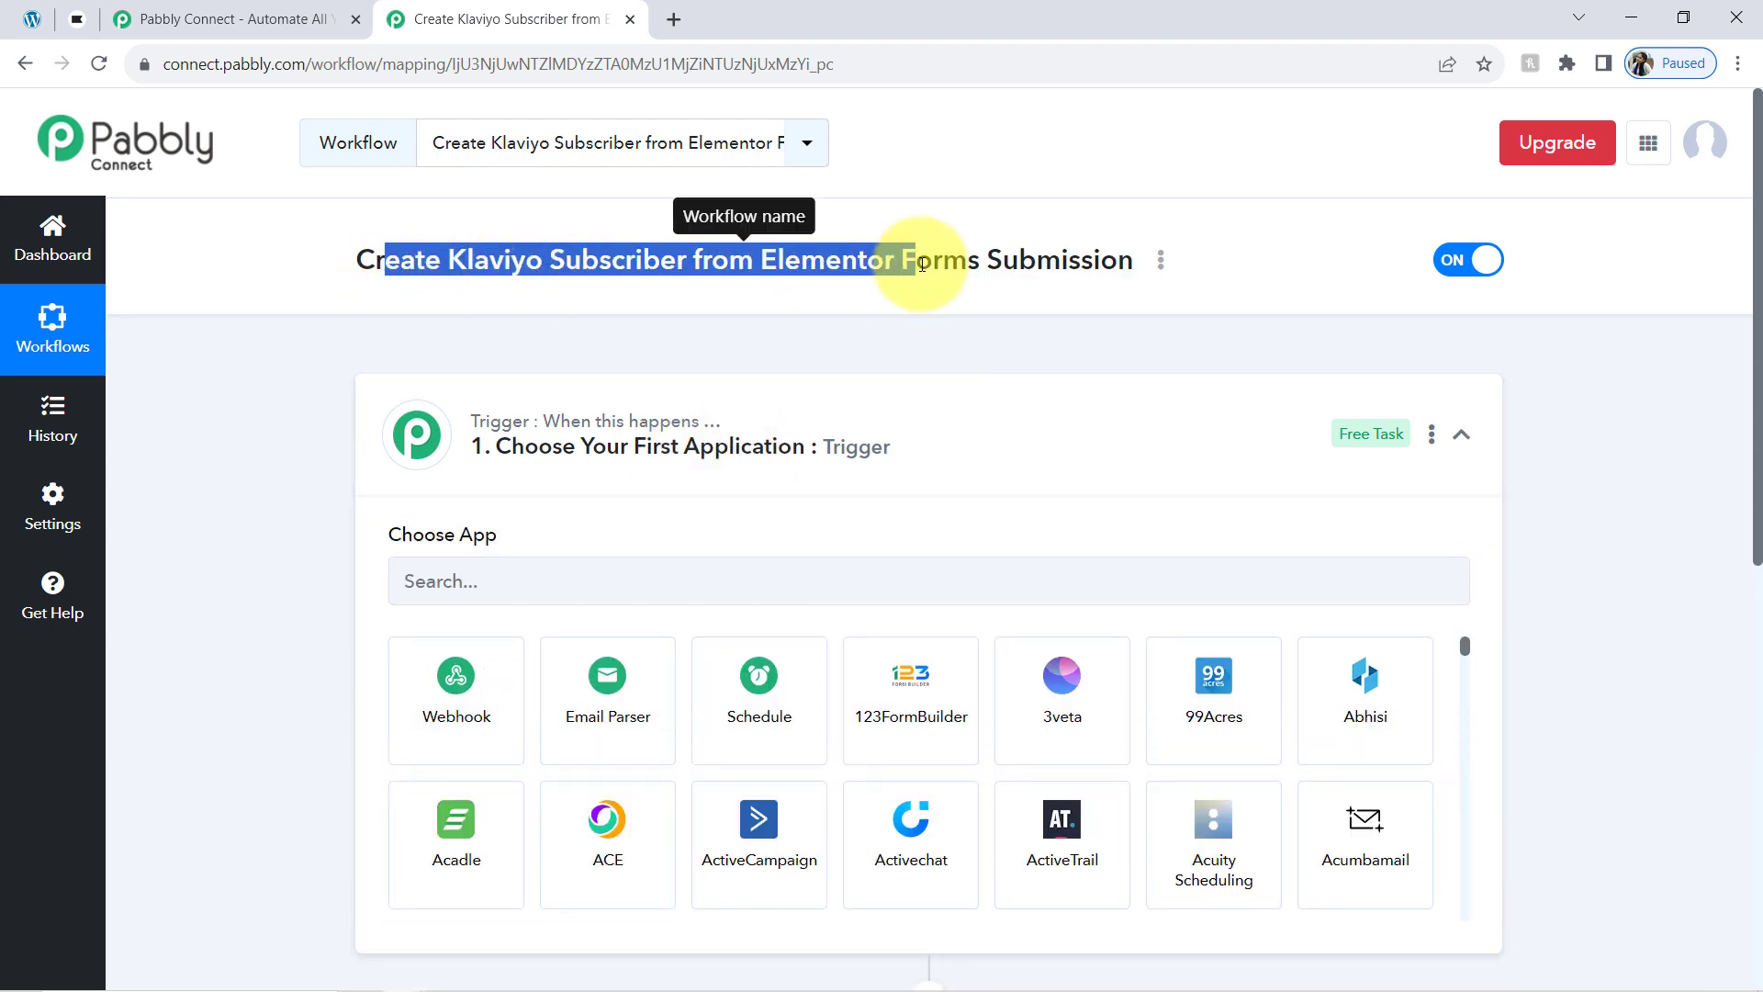
# Find Elementor using the app name from the workflow title and choose it as the trigger application.
pyautogui.click(807, 262)
pyautogui.moveTo(762, 269); pyautogui.dragTo(970, 265)
pyautogui.hotkey('ctrl', 'c')
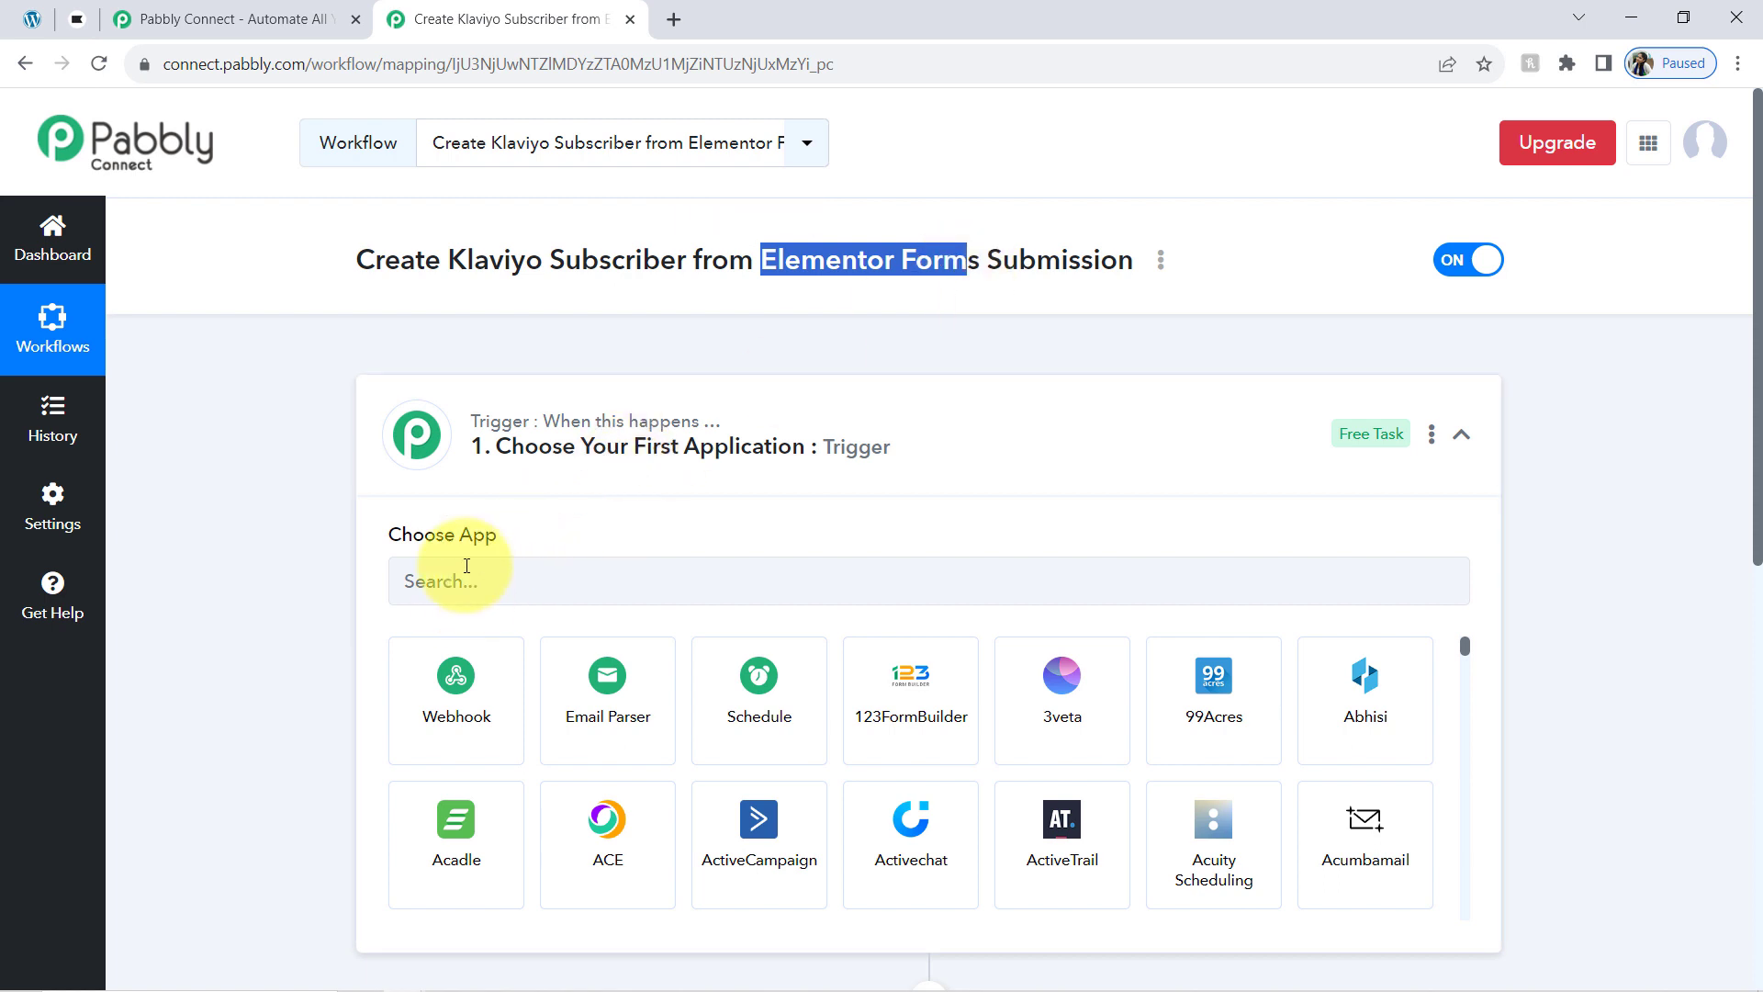
pyautogui.click(465, 565)
pyautogui.hotkey('ctrl', 'v')
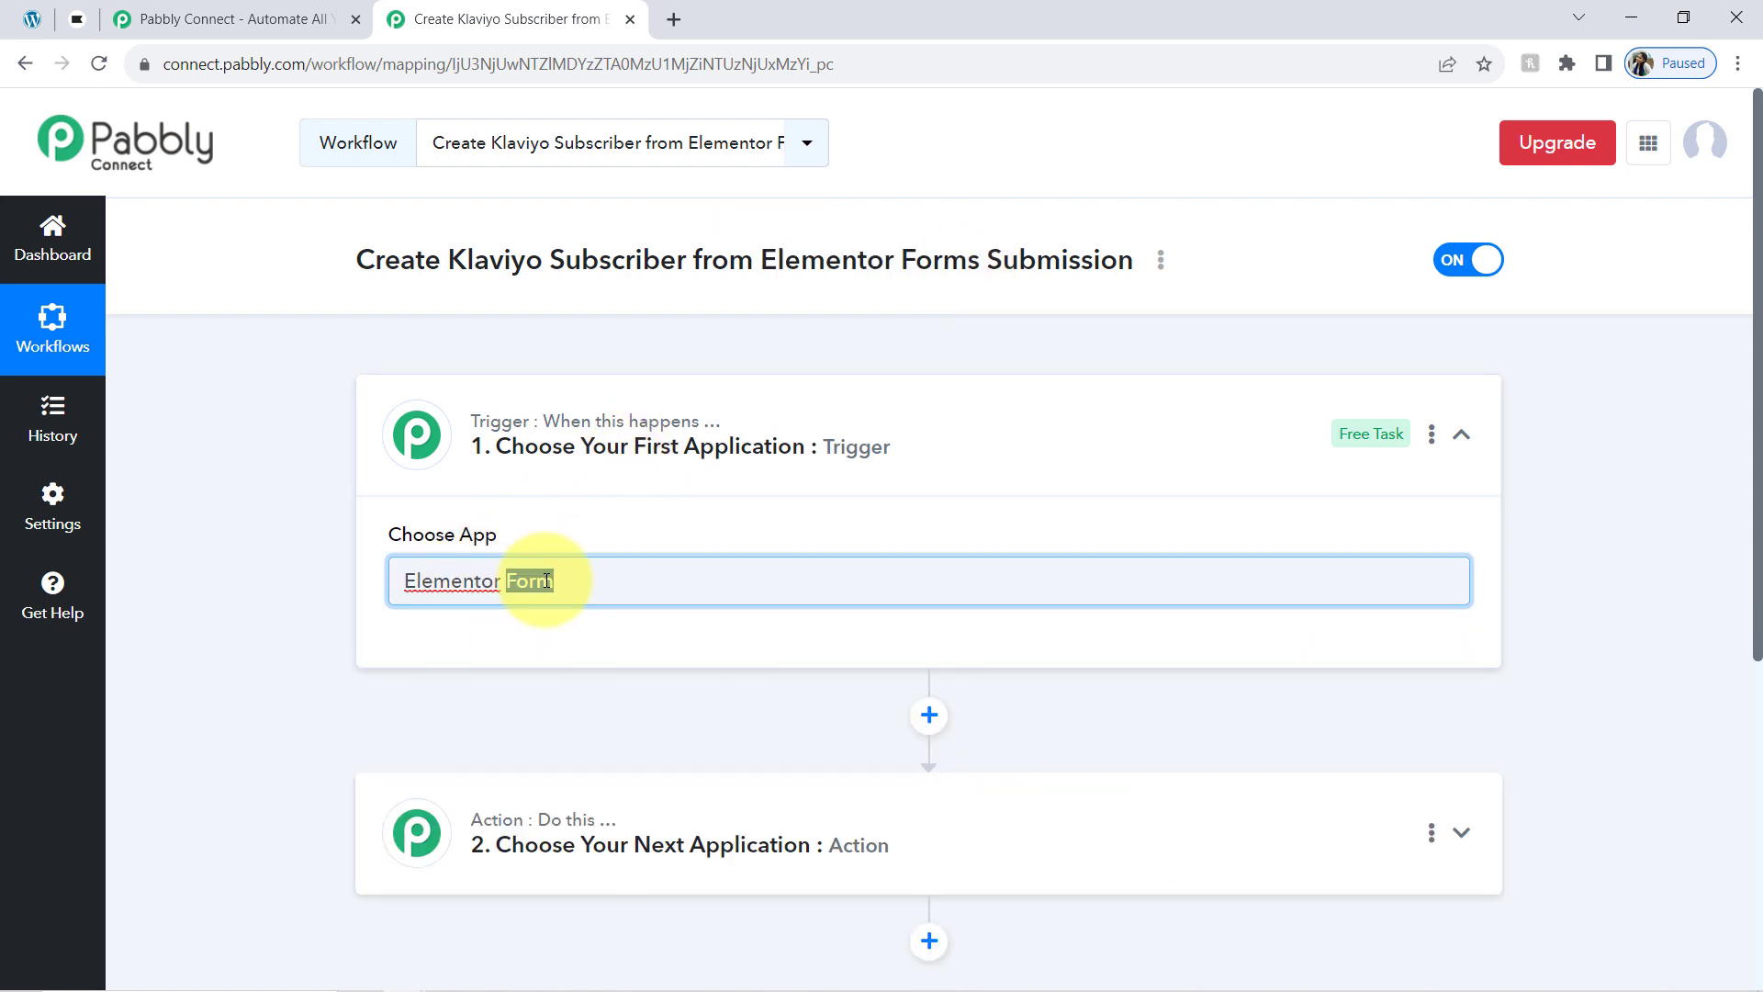
pyautogui.press('BackSpace')
pyautogui.click(492, 662)
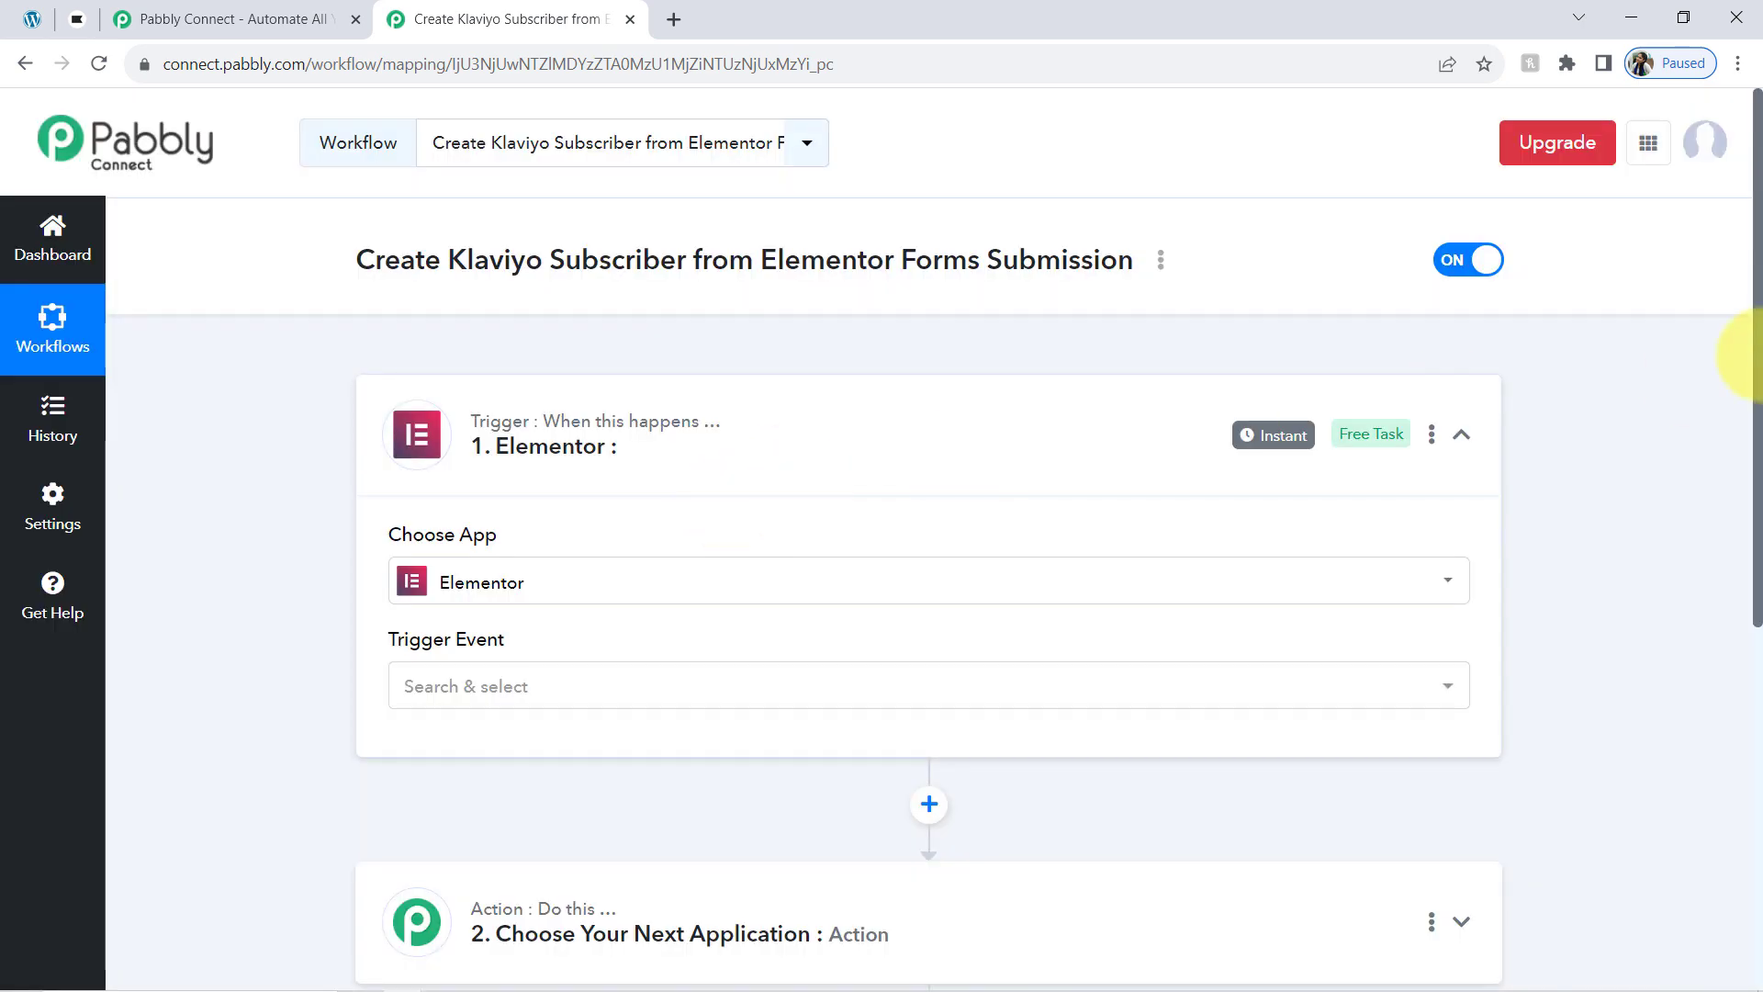
# Expand the workflow's second step, the action, and search its applications for "kla".
pyautogui.scroll(-5, 1759, 361)
pyautogui.click(598, 472)
pyautogui.click(513, 603)
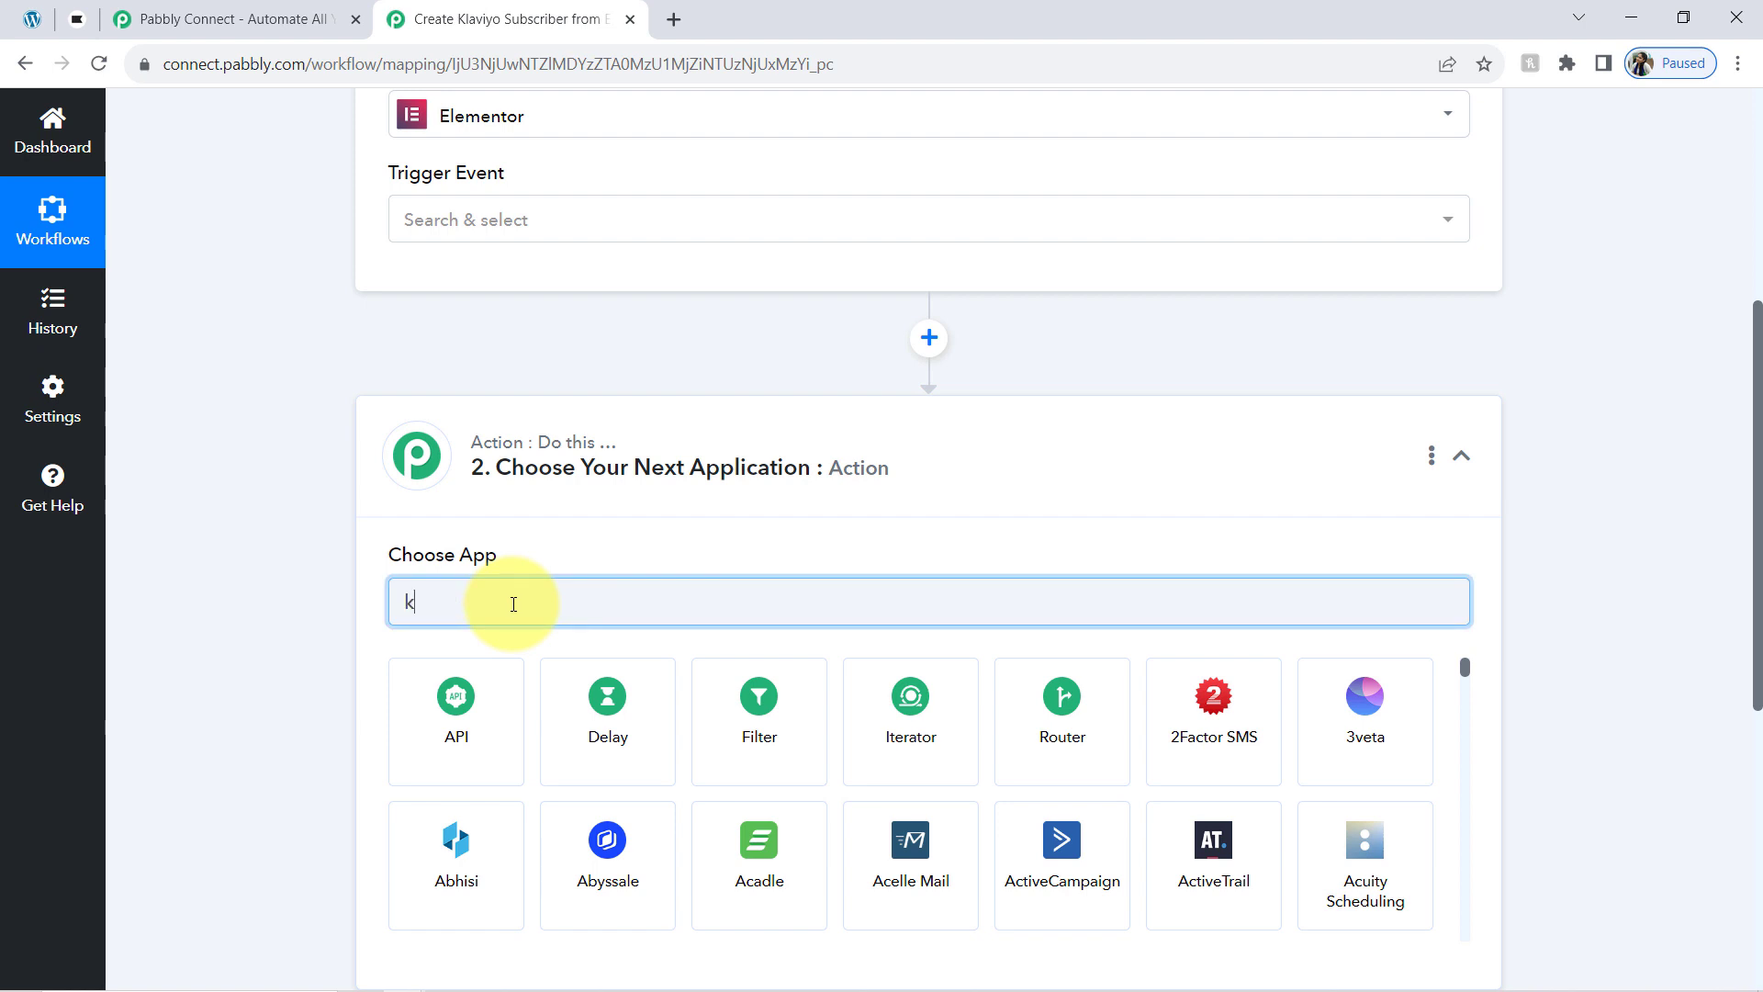
pyautogui.write('kla')
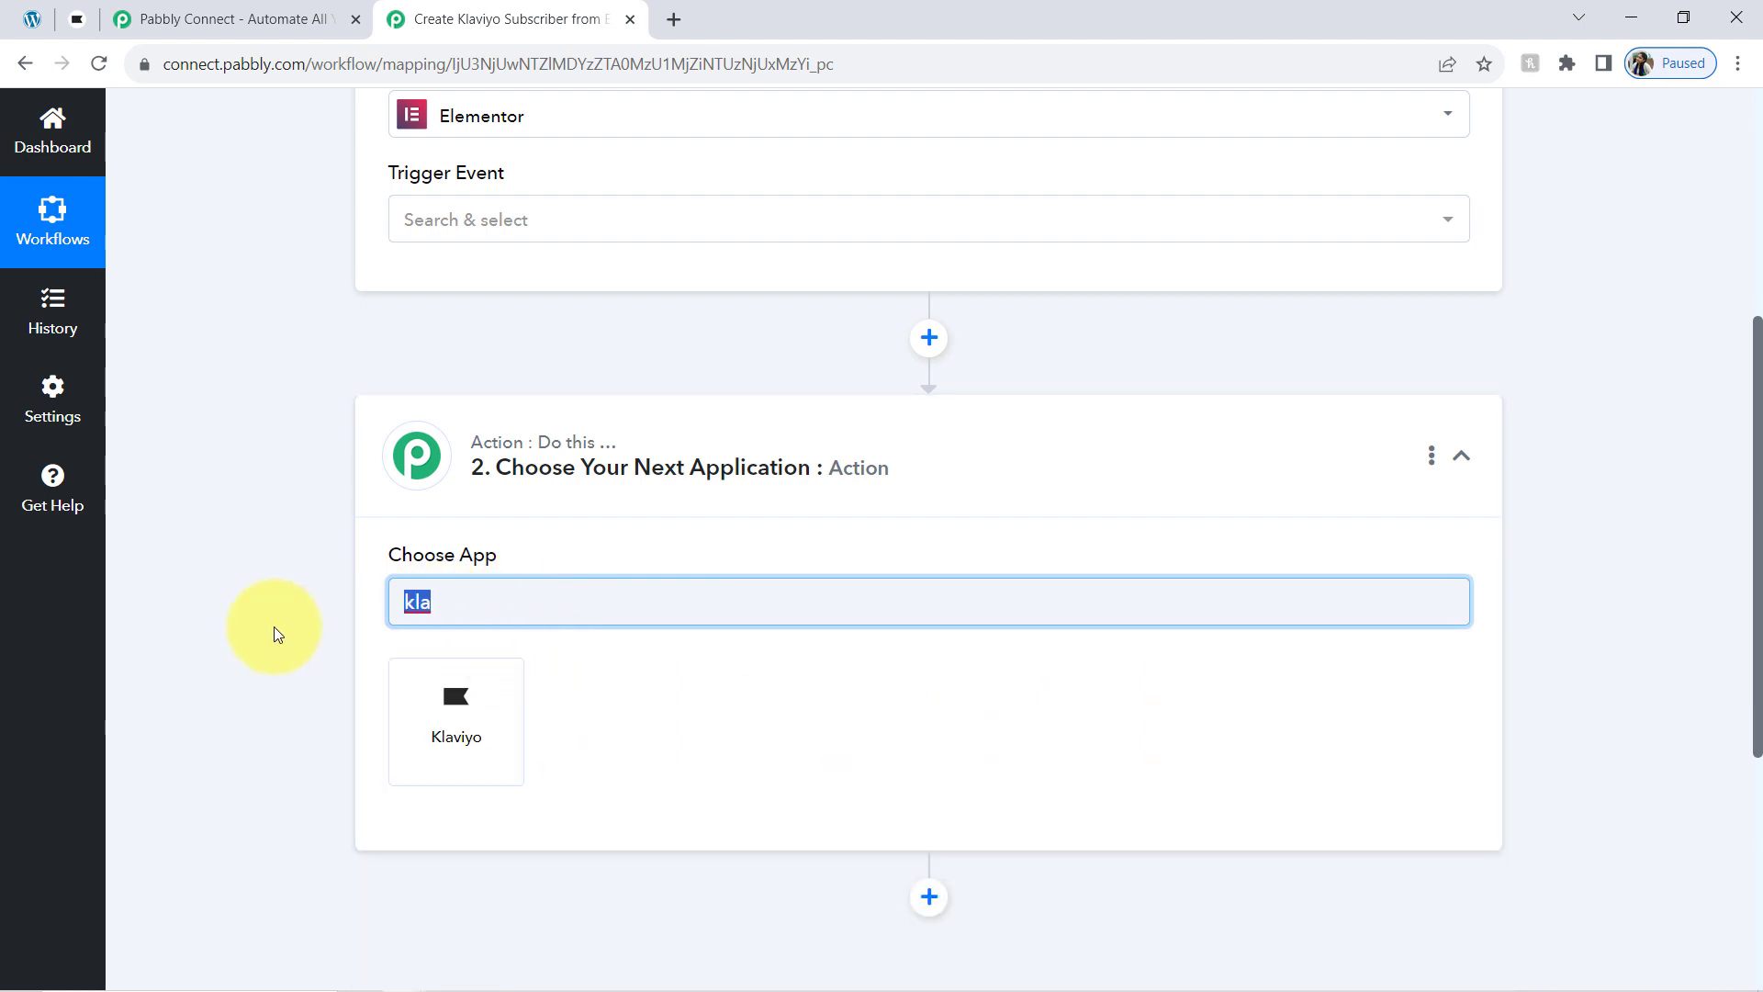
pyautogui.write('activ')
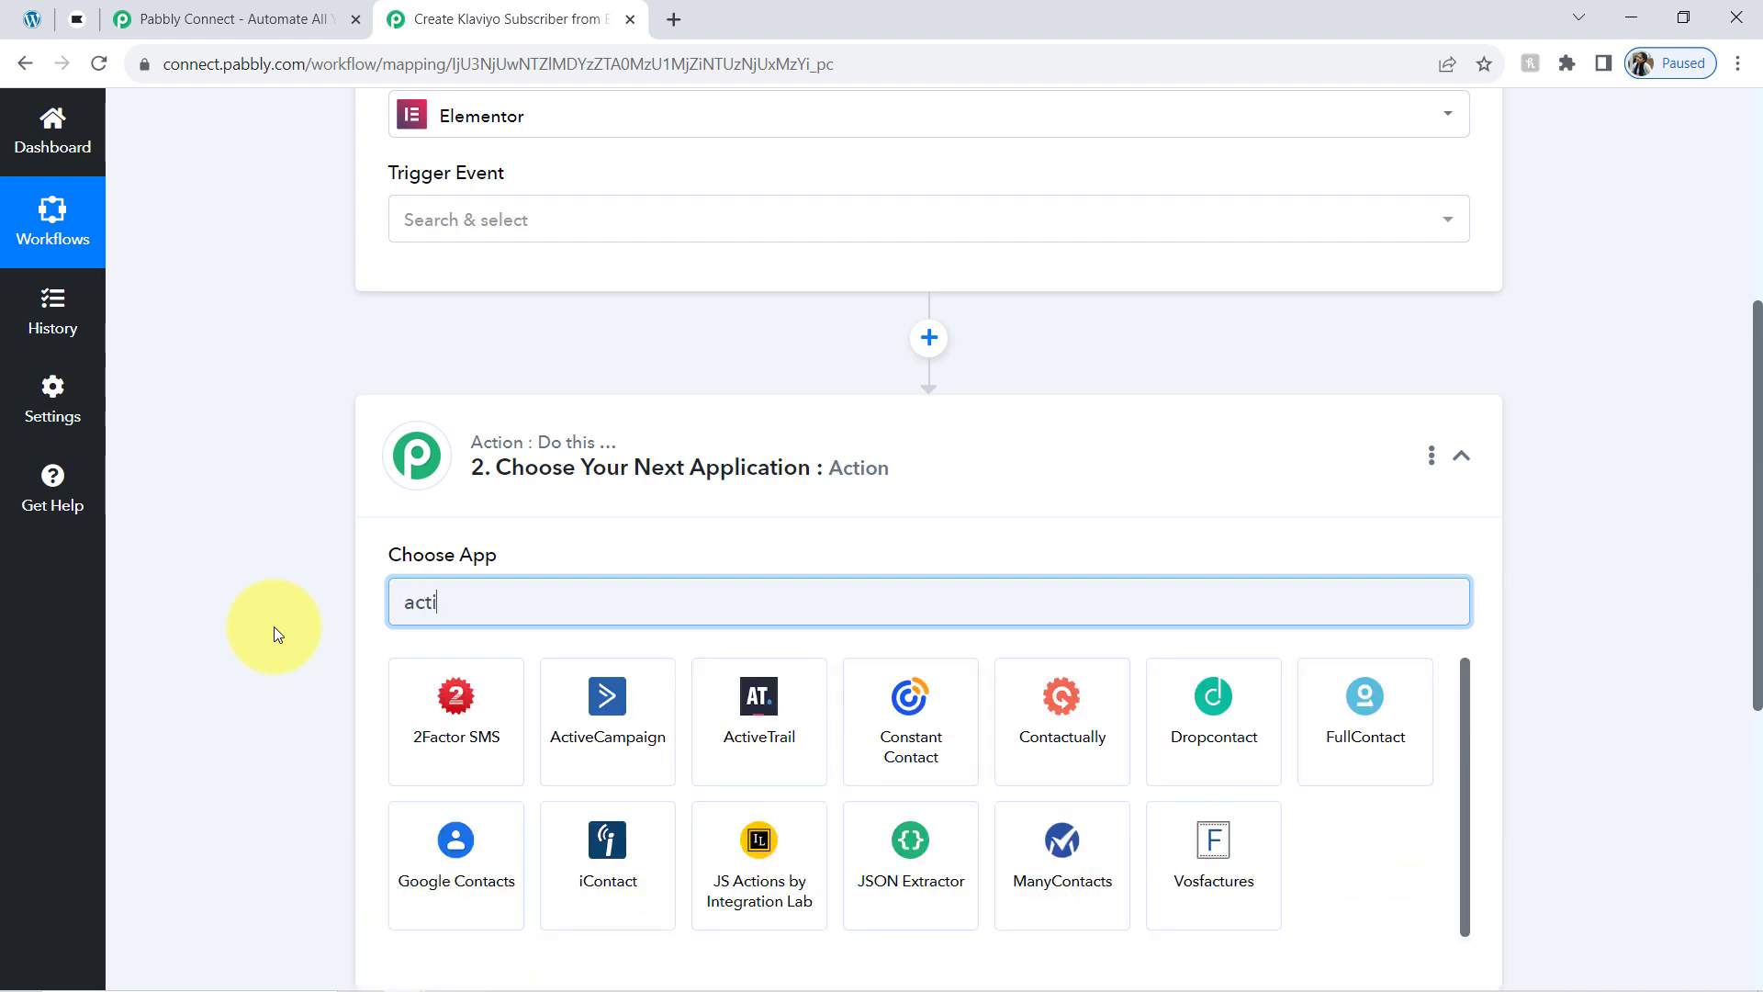
pyautogui.press('BackSpace')
pyautogui.press('BackSpace')
pyautogui.press('BackSpace')
pyautogui.press('BackSpace')
pyautogui.press('BackSpace')
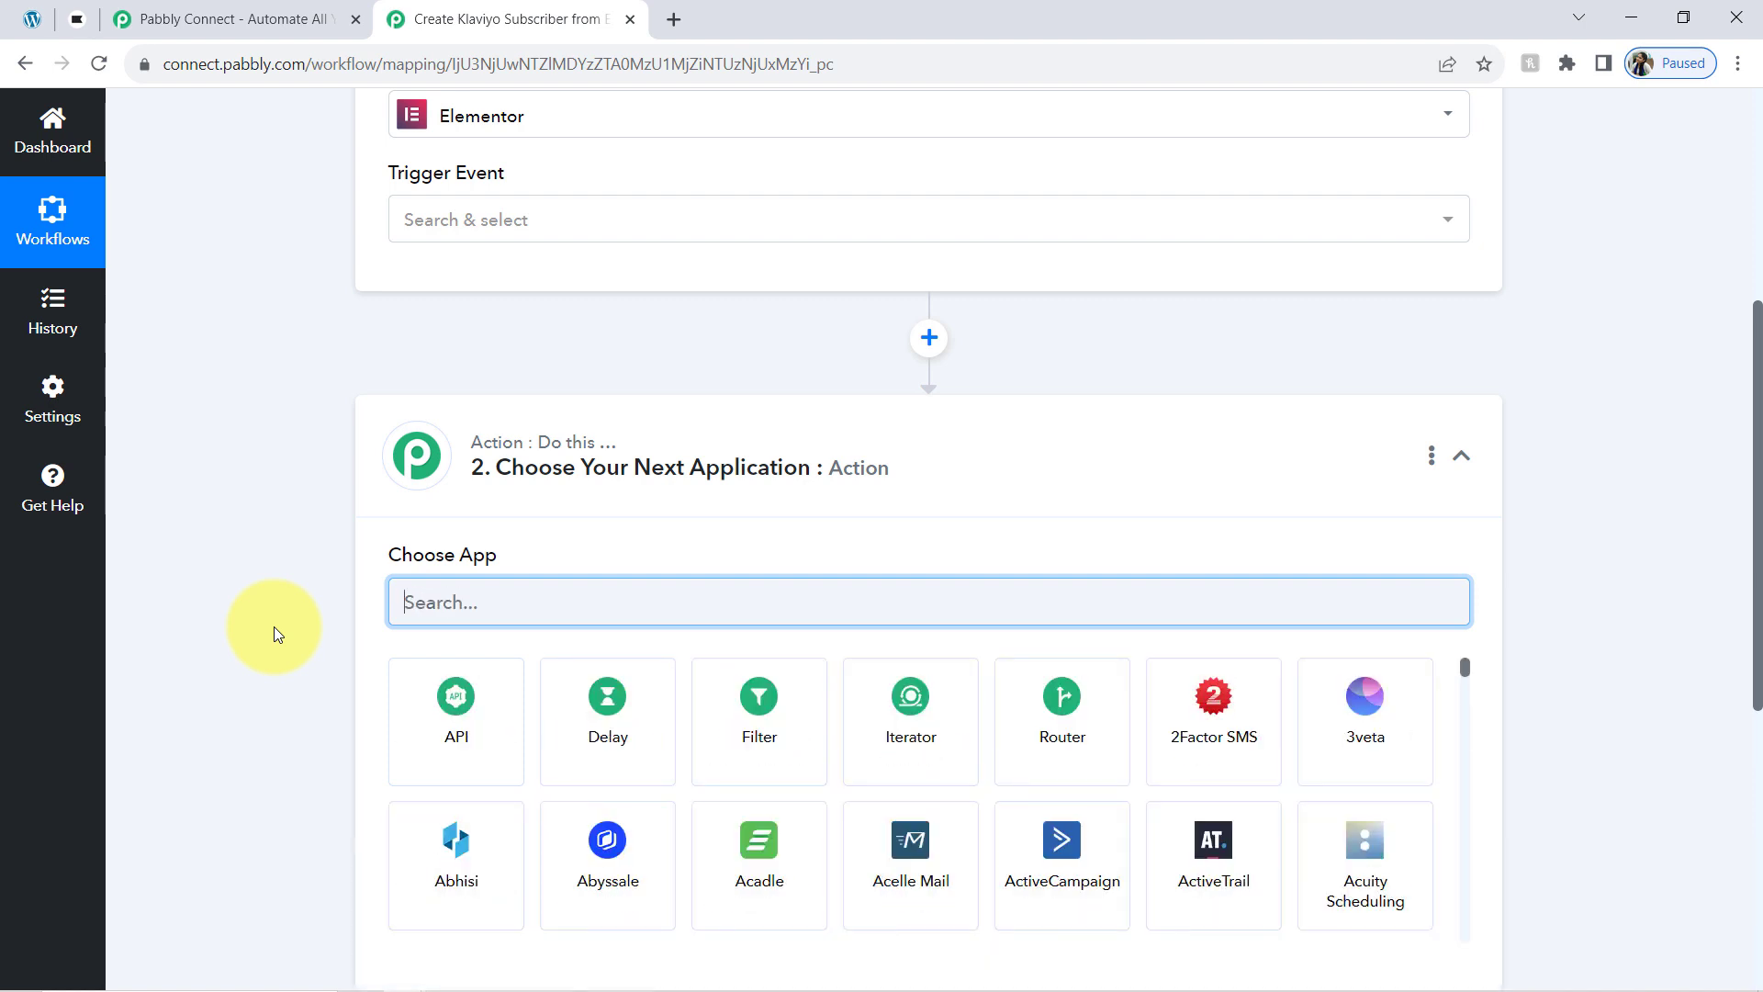
pyautogui.write('e')
pyautogui.press('BackSpace')
pyautogui.write('mailch')
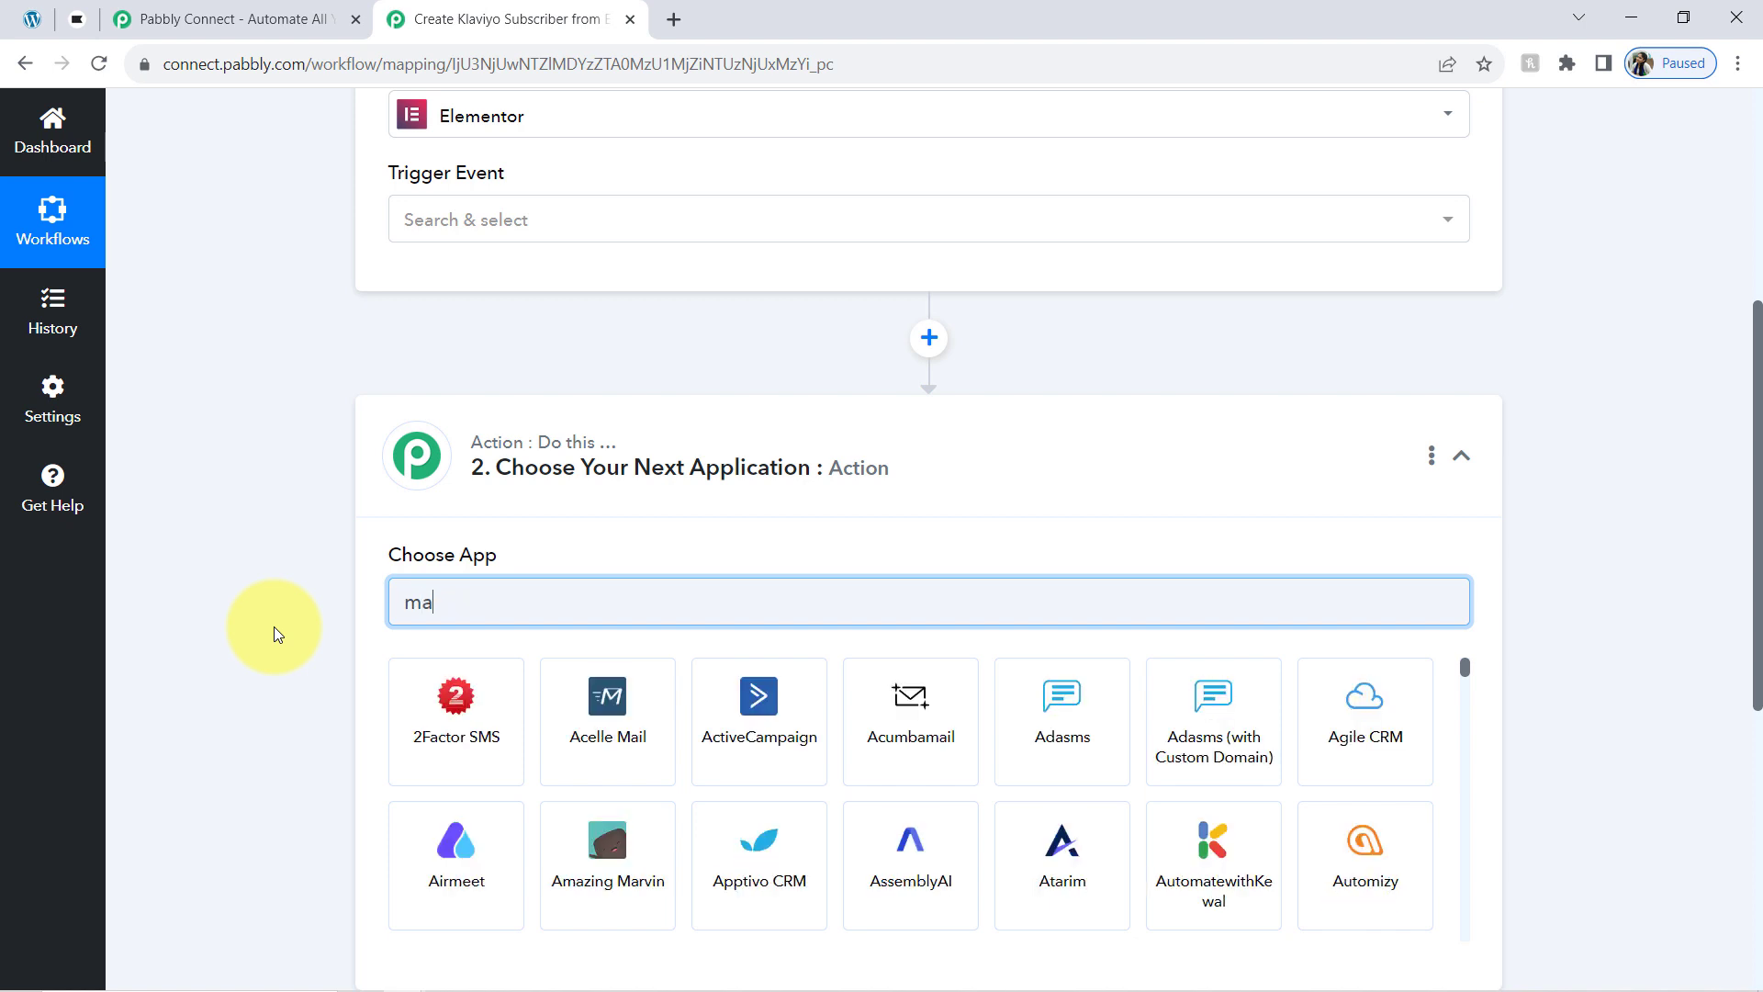
pyautogui.press('BackSpace')
pyautogui.press('BackSpace')
pyautogui.press('BackSpace')
pyautogui.press('BackSpace')
pyautogui.press('BackSpace')
pyautogui.press('BackSpace')
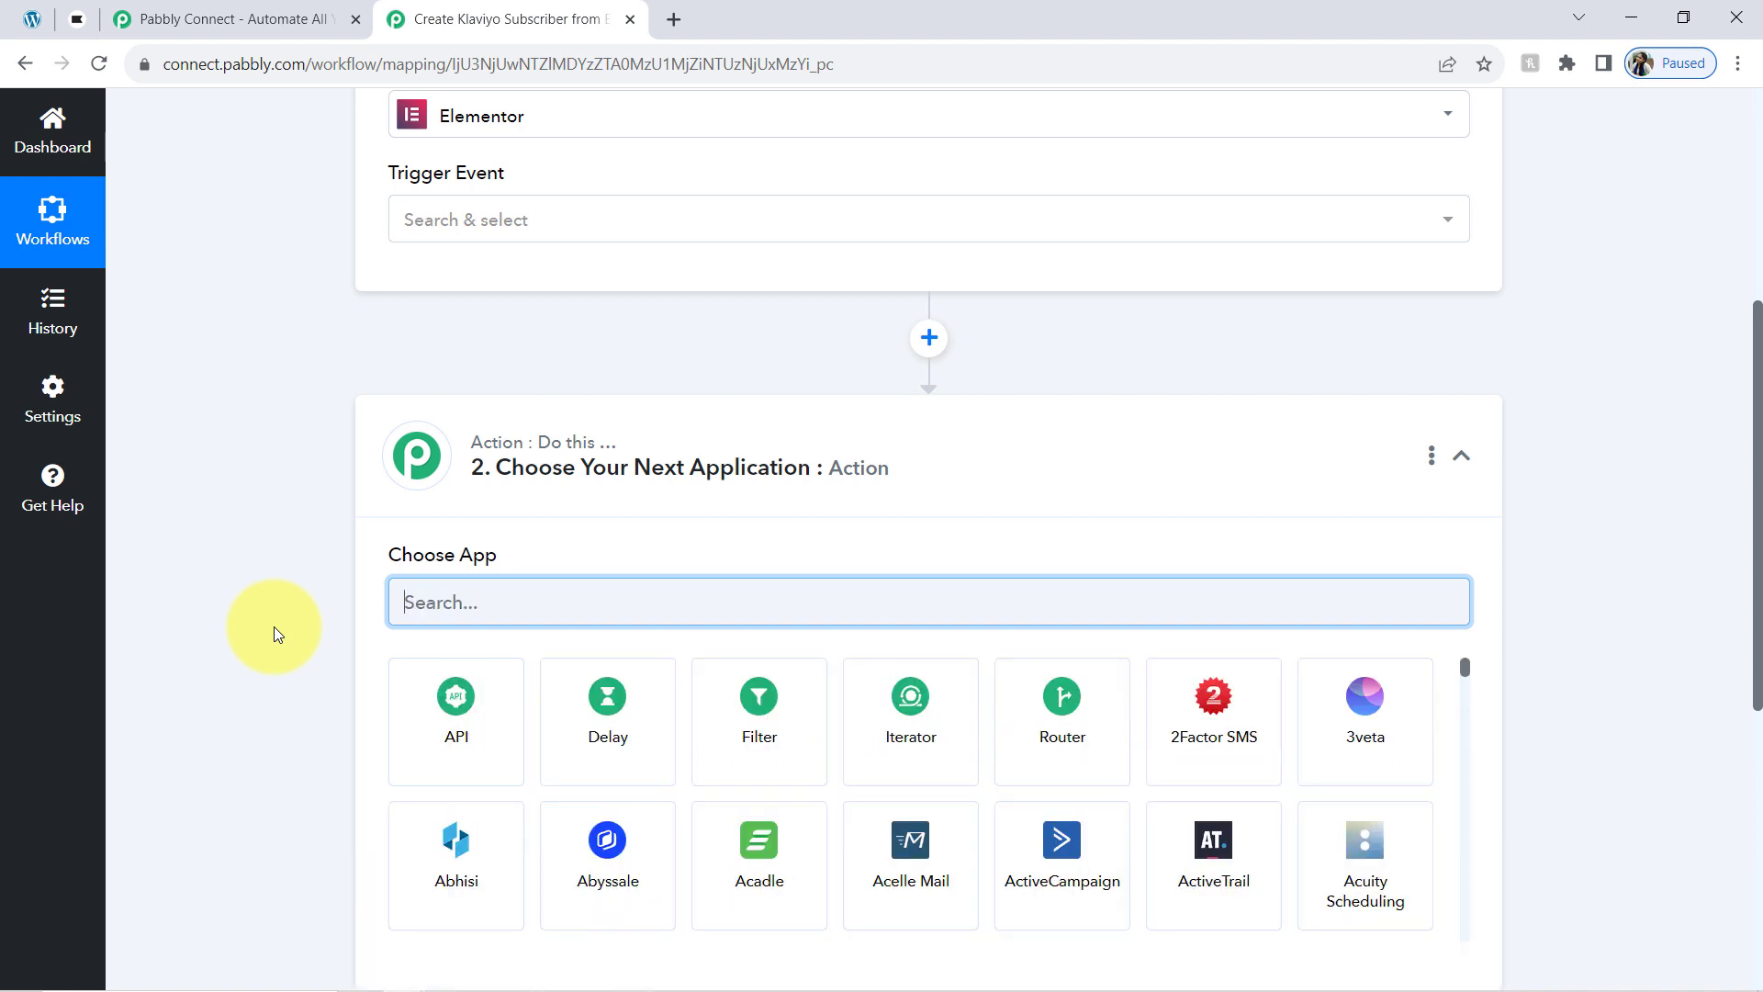
# Search for "klaviyo" and choose Klaviyo as the action application.
pyautogui.write('klaviy')
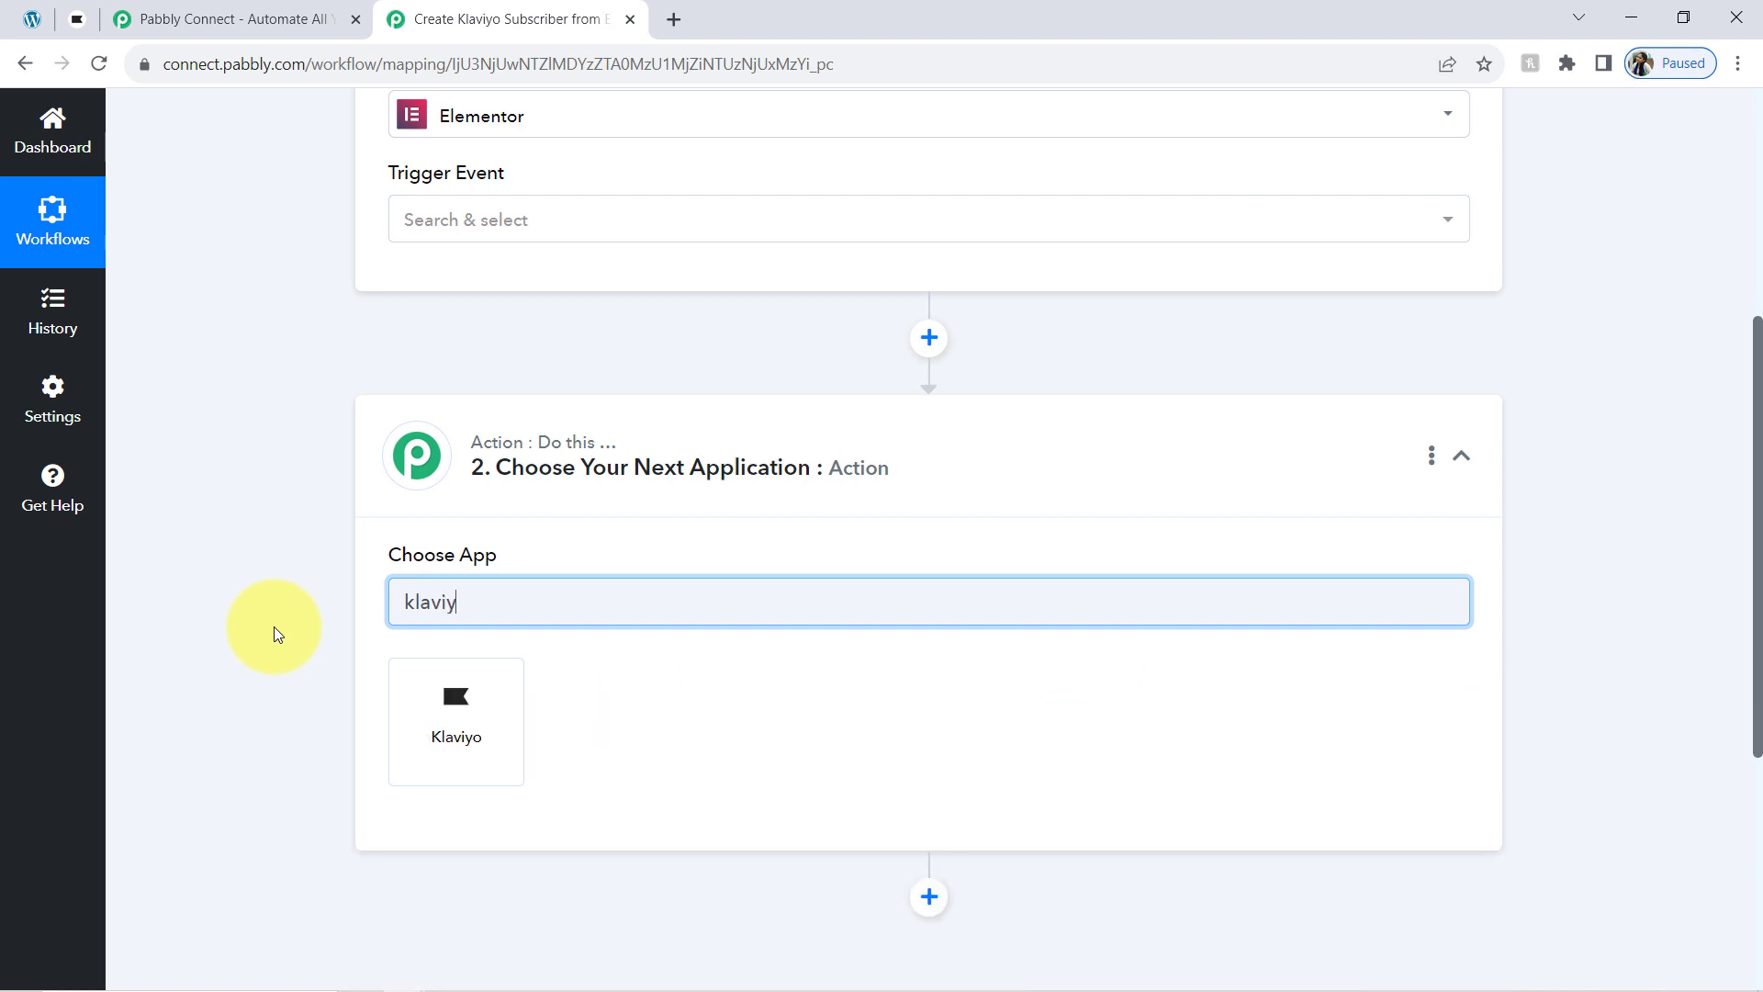
pyautogui.write('o')
pyautogui.click(415, 762)
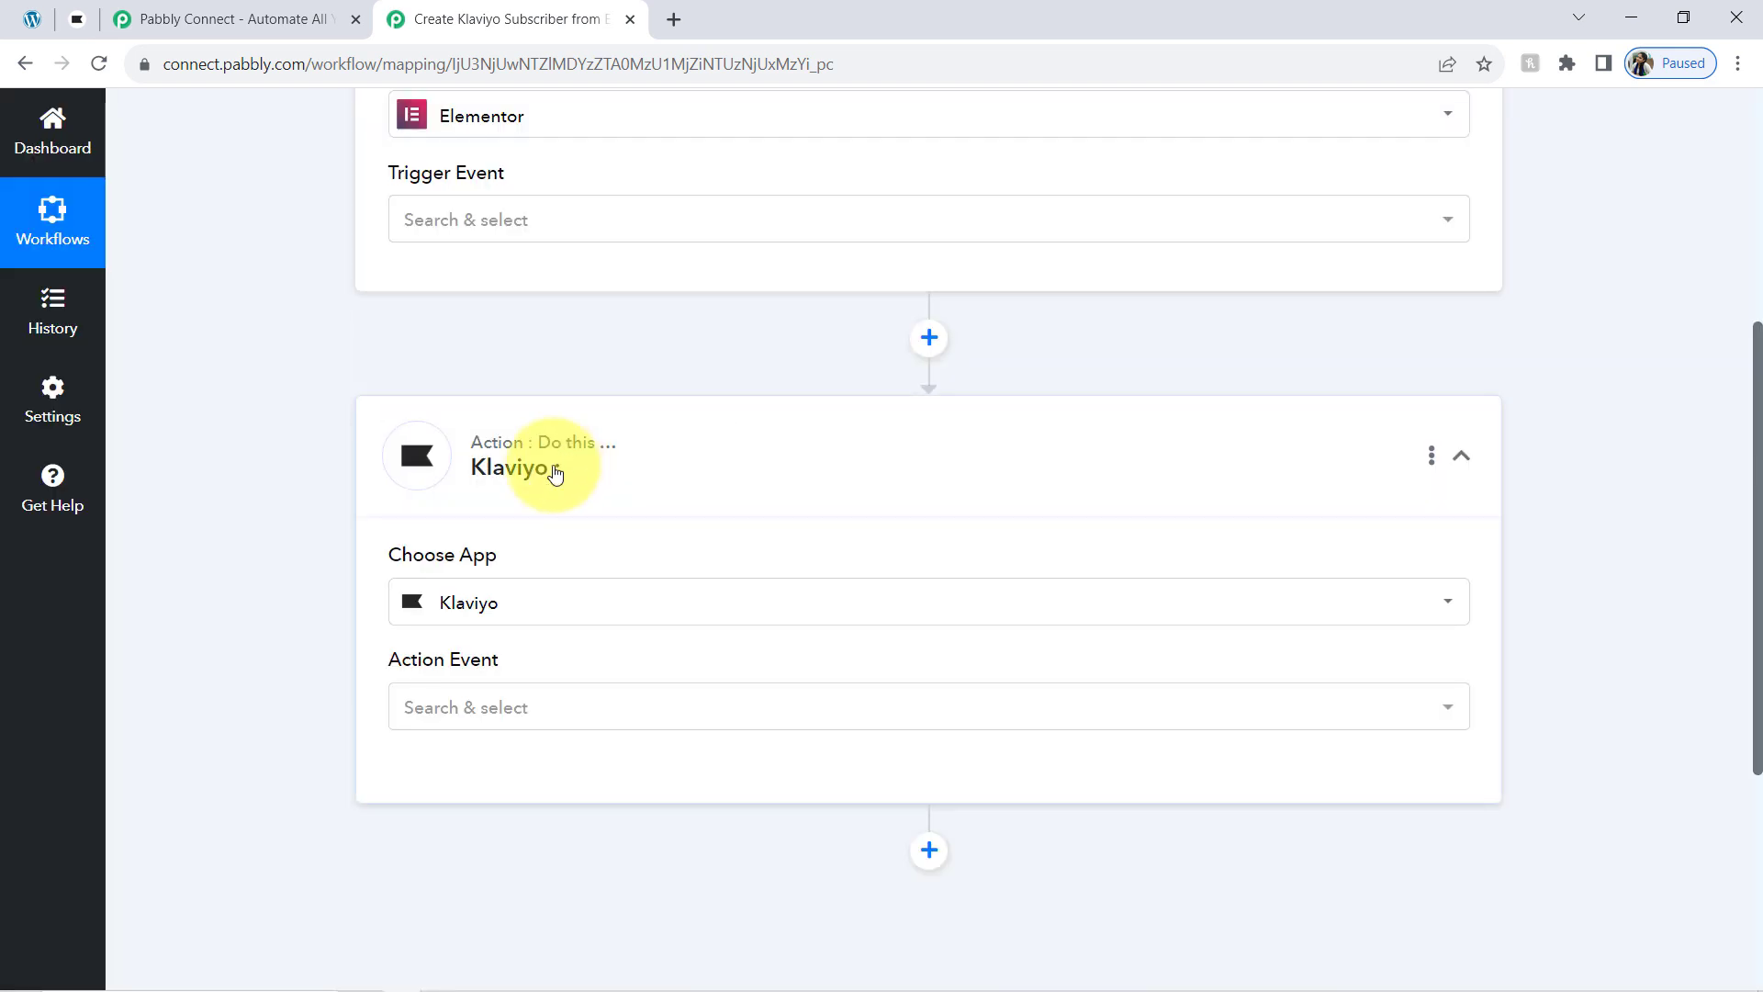
# Collapse the Klaviyo action step and leave the Elementor trigger step expanded.
pyautogui.moveTo(1754, 450); pyautogui.dragTo(1749, 591)
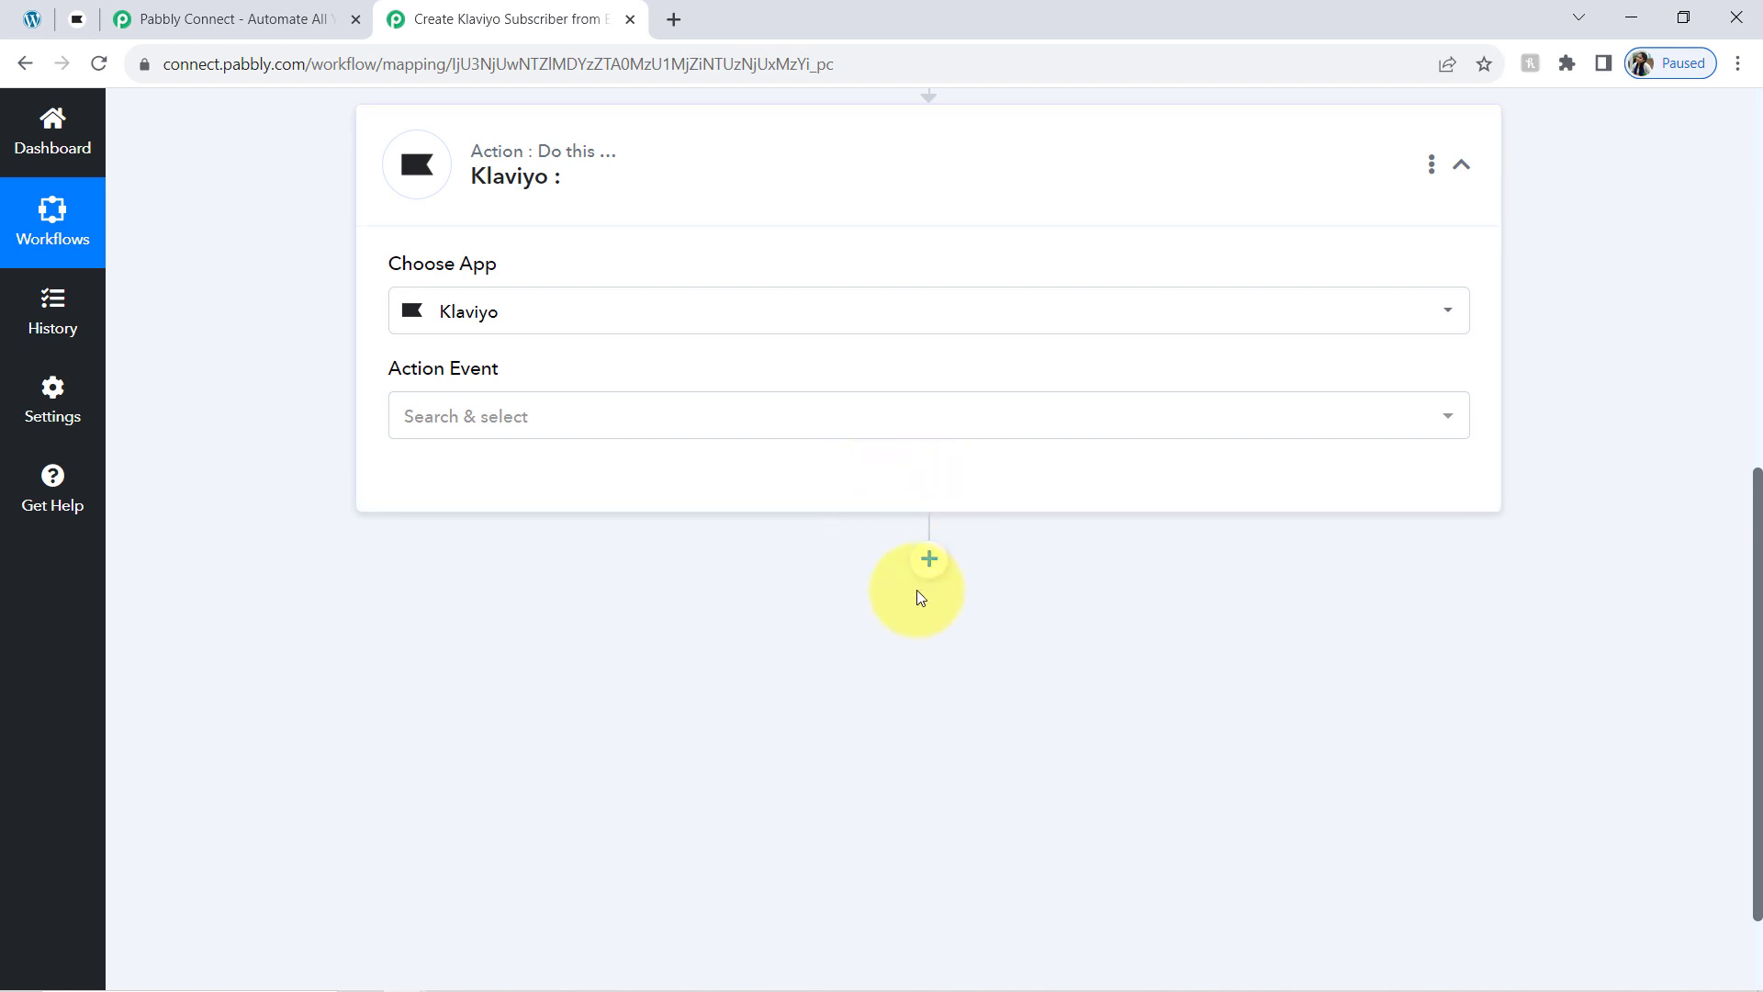
pyautogui.moveTo(1754, 831); pyautogui.dragTo(1702, 408)
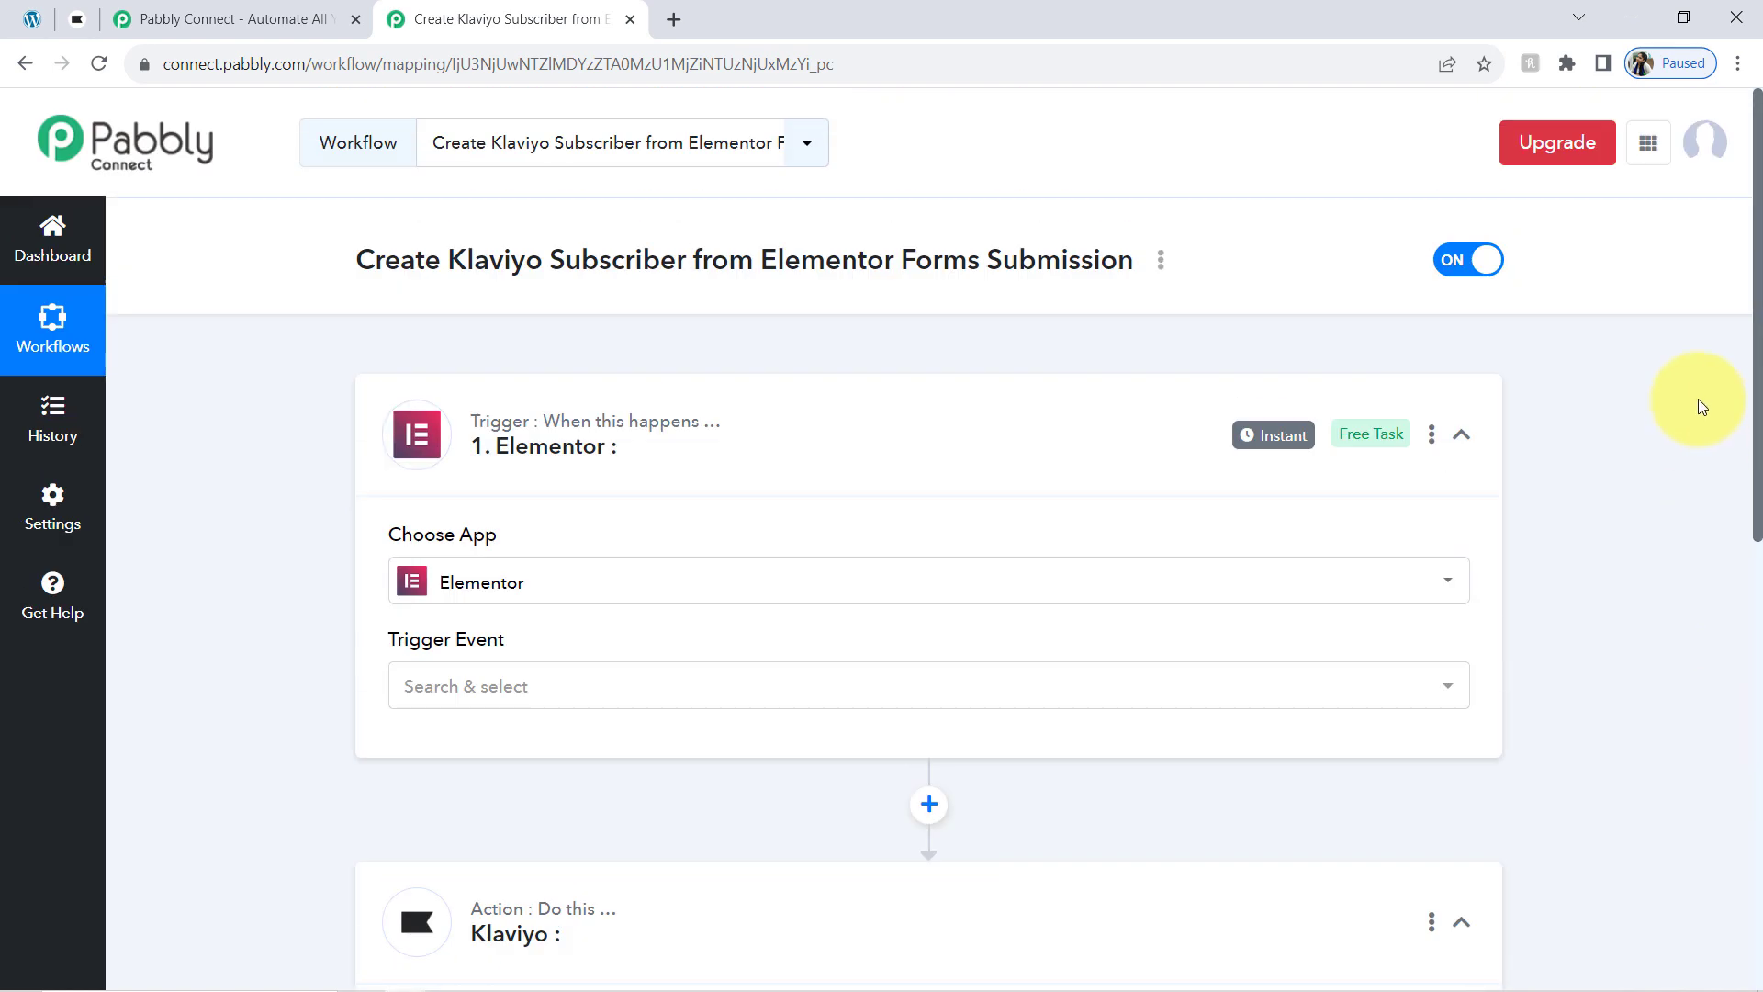
pyautogui.click(468, 446)
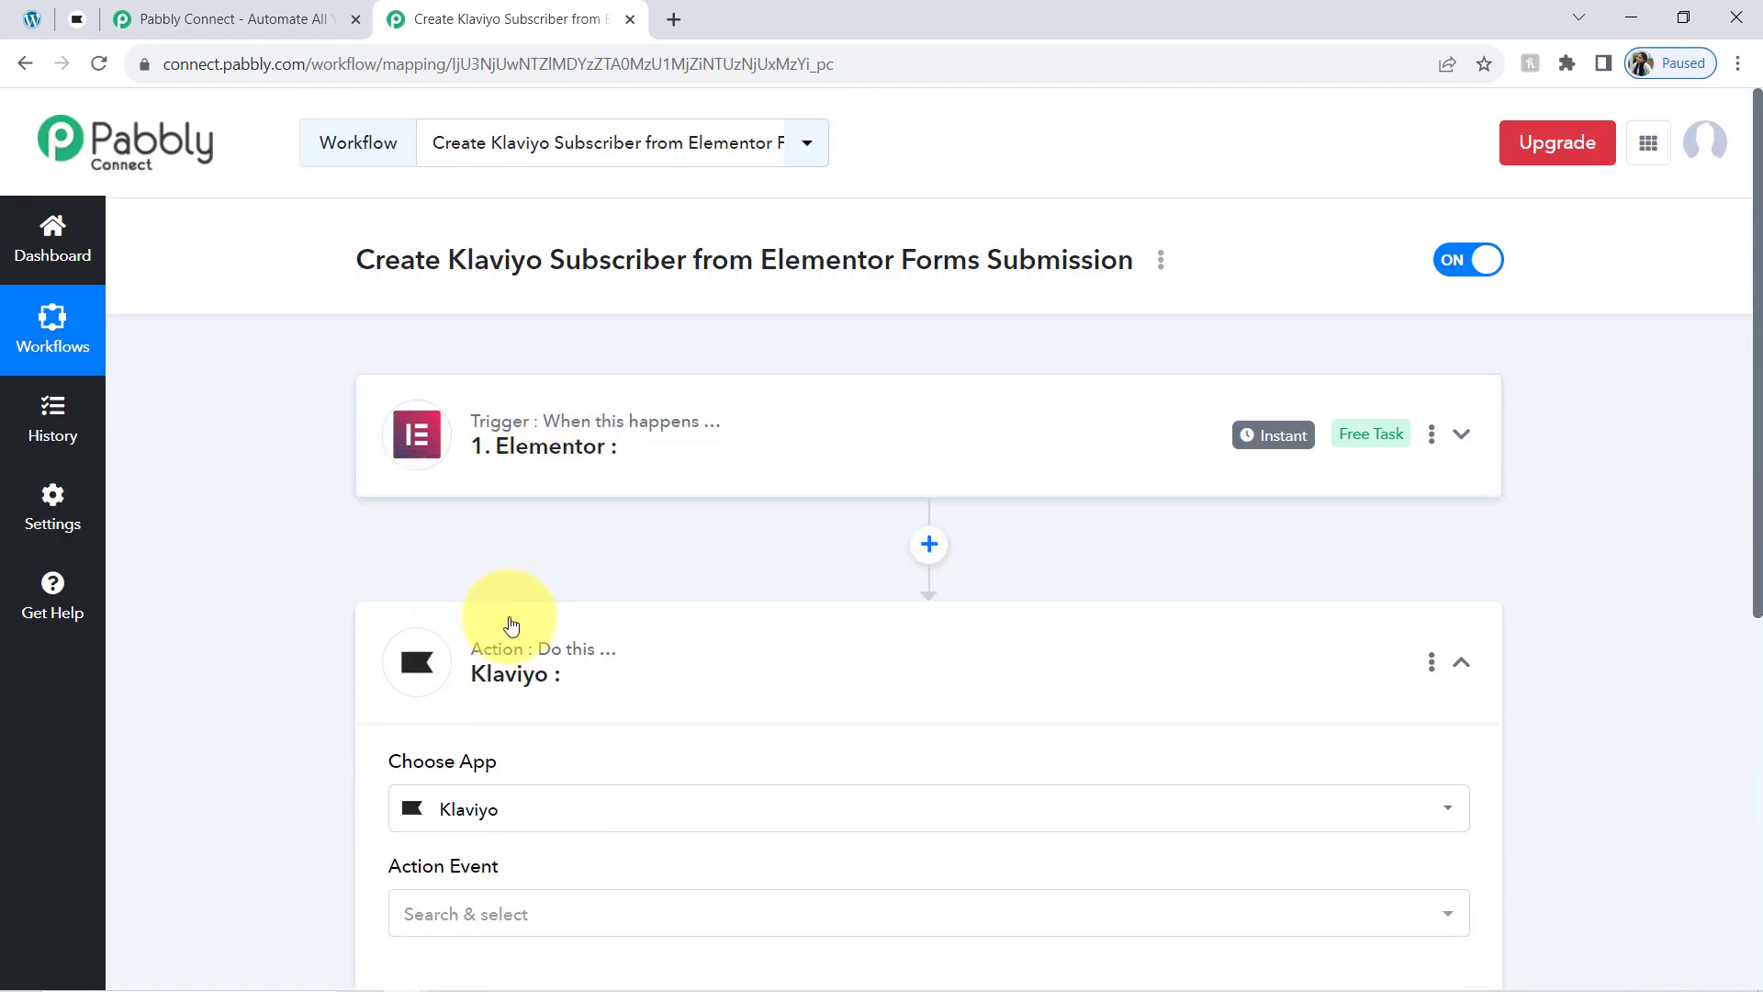
pyautogui.click(476, 668)
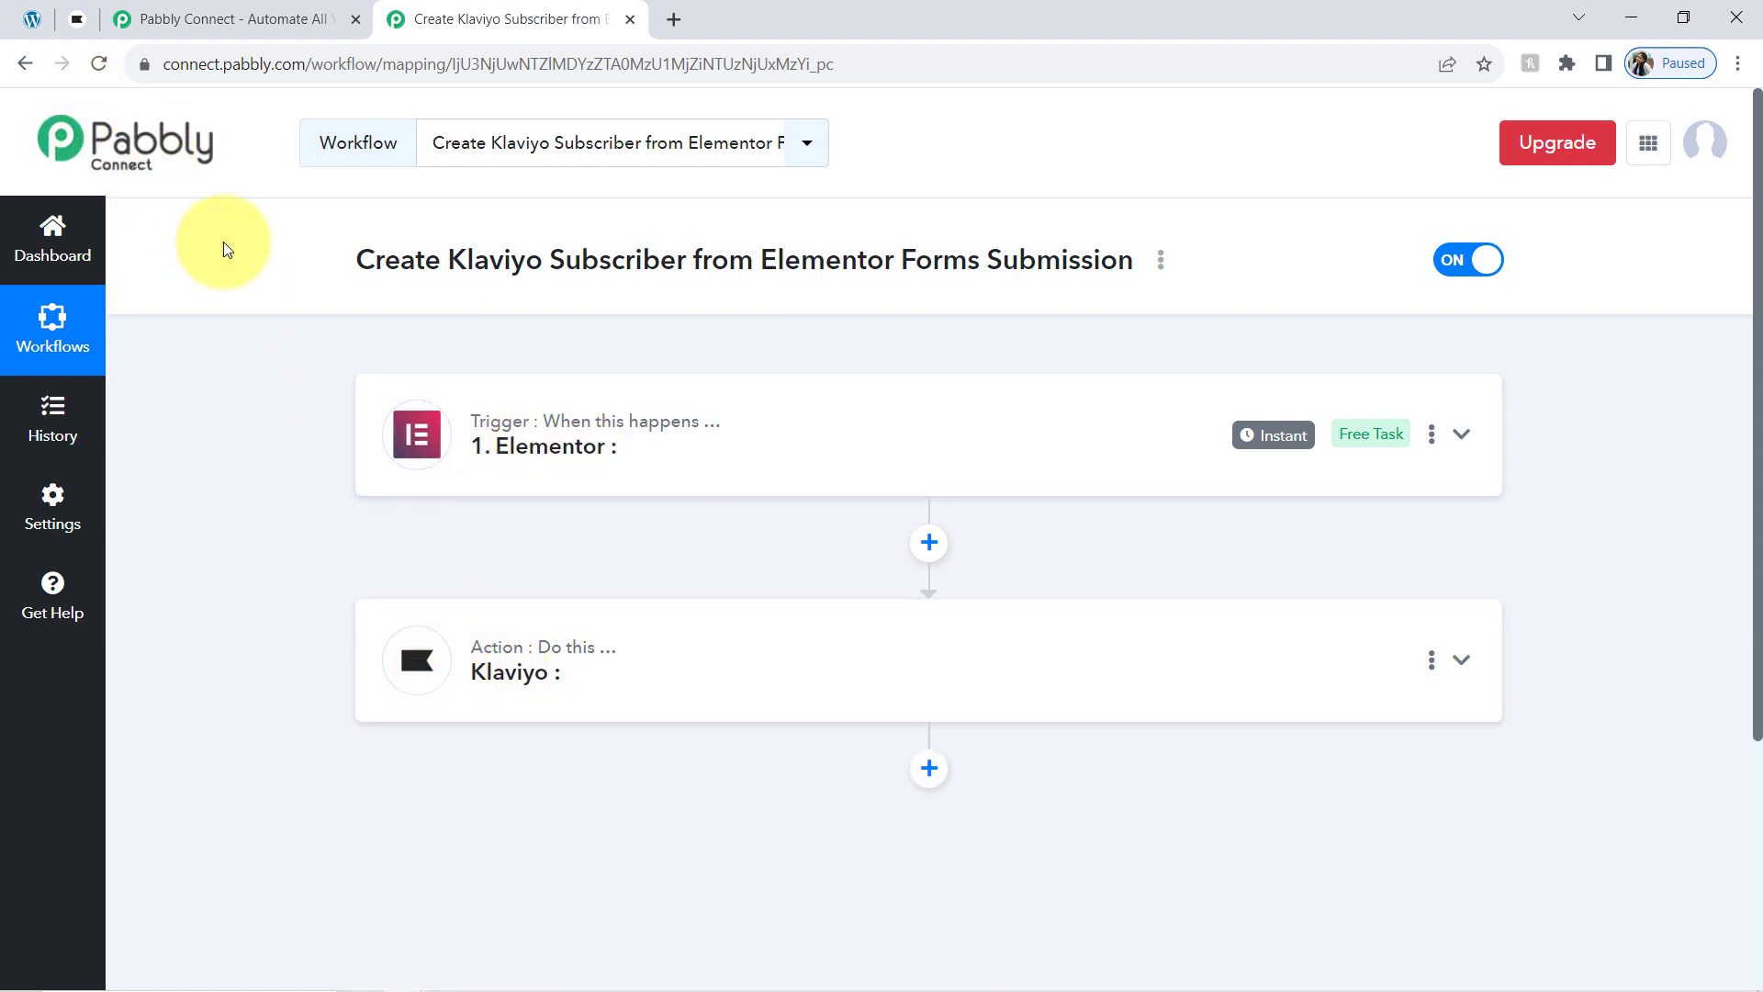
pyautogui.click(548, 428)
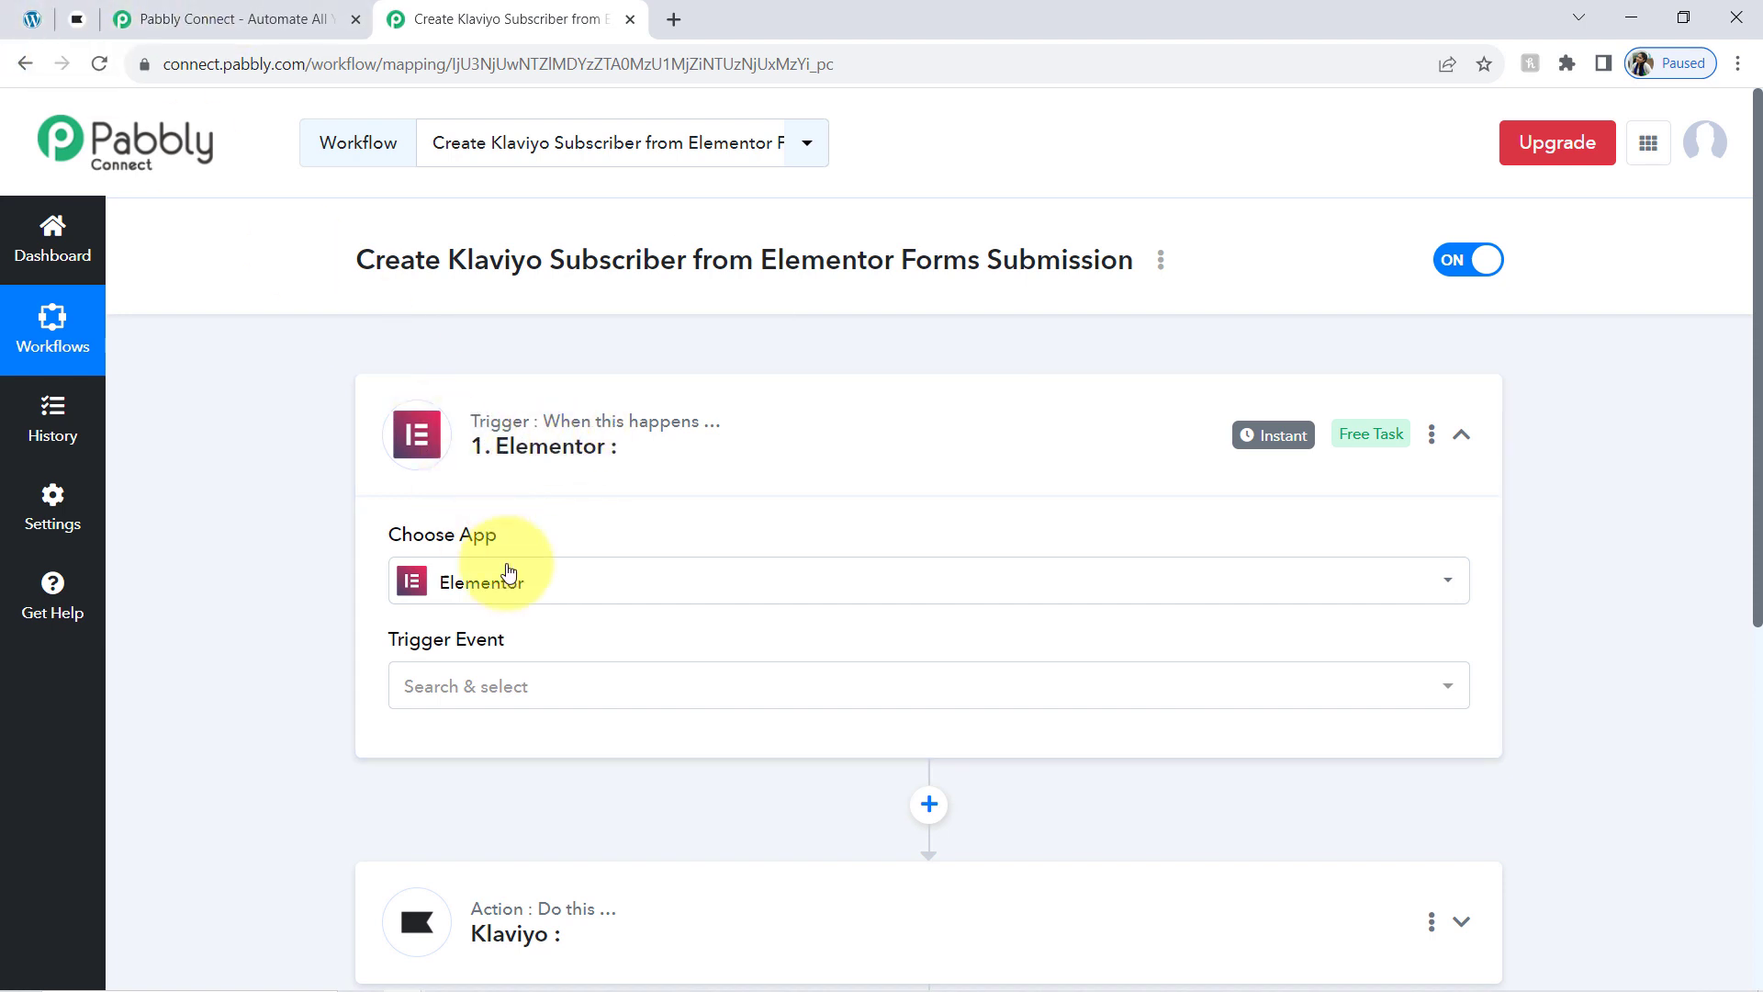
# Set the Elementor trigger's event to New Form Submission.
pyautogui.moveTo(432, 647); pyautogui.dragTo(551, 637)
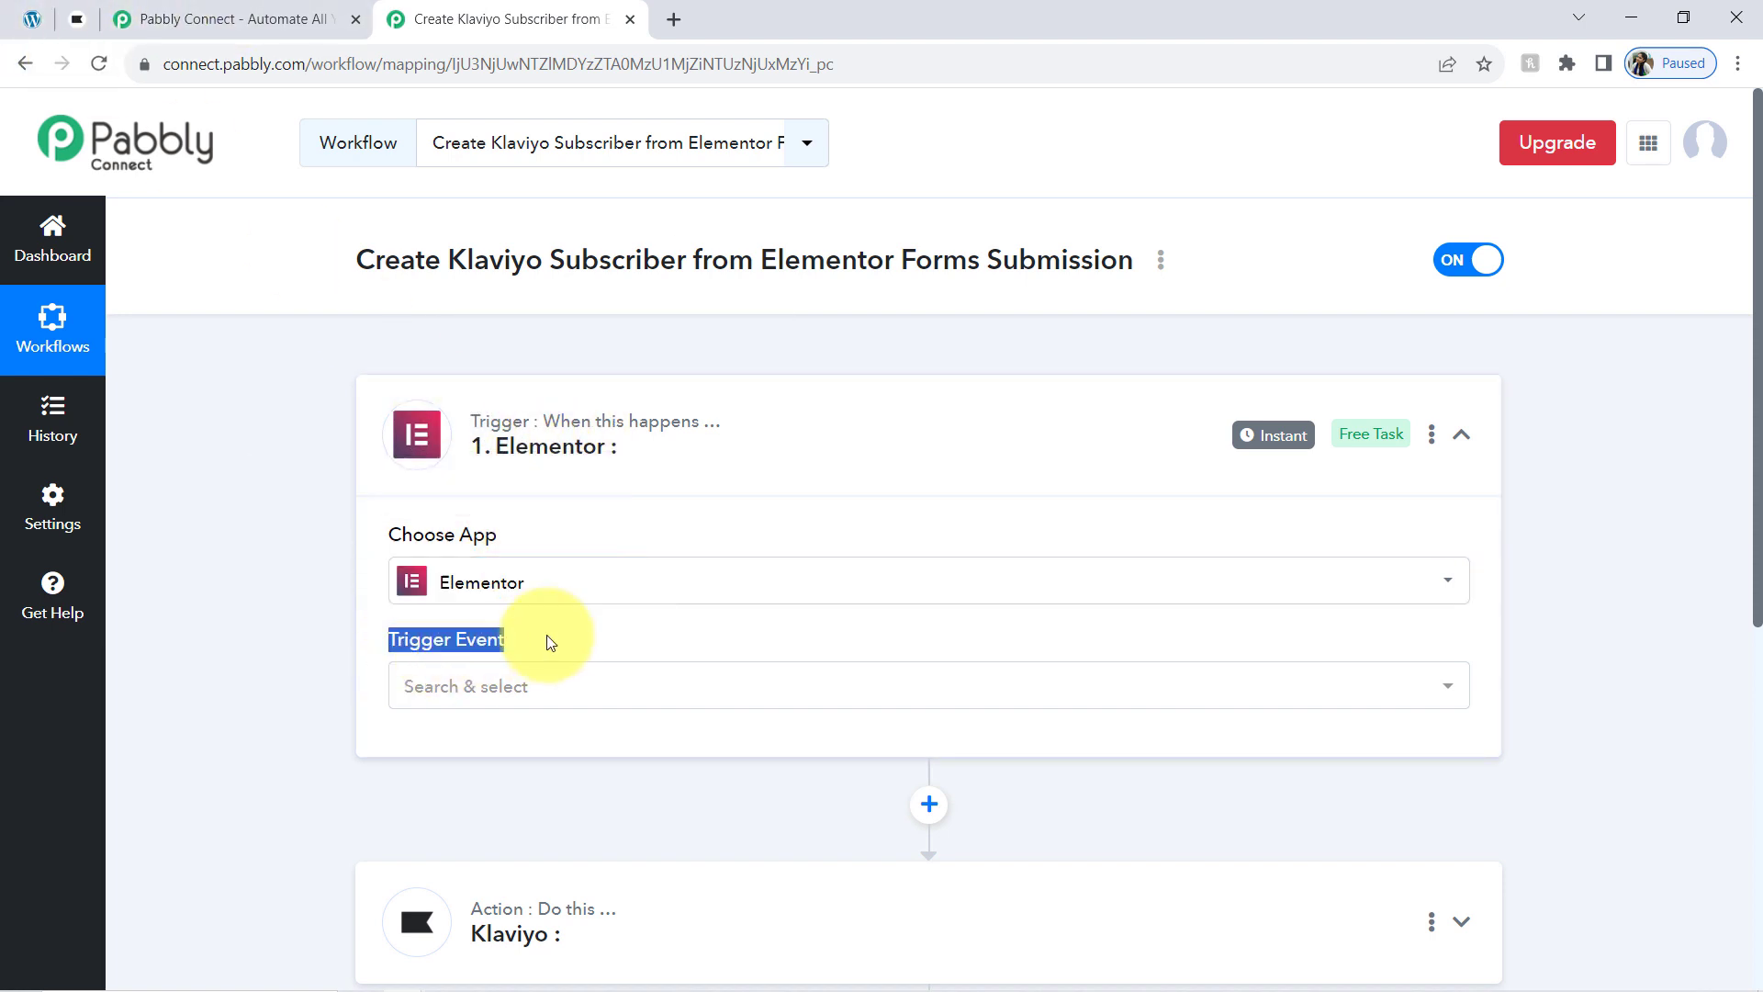
pyautogui.click(452, 686)
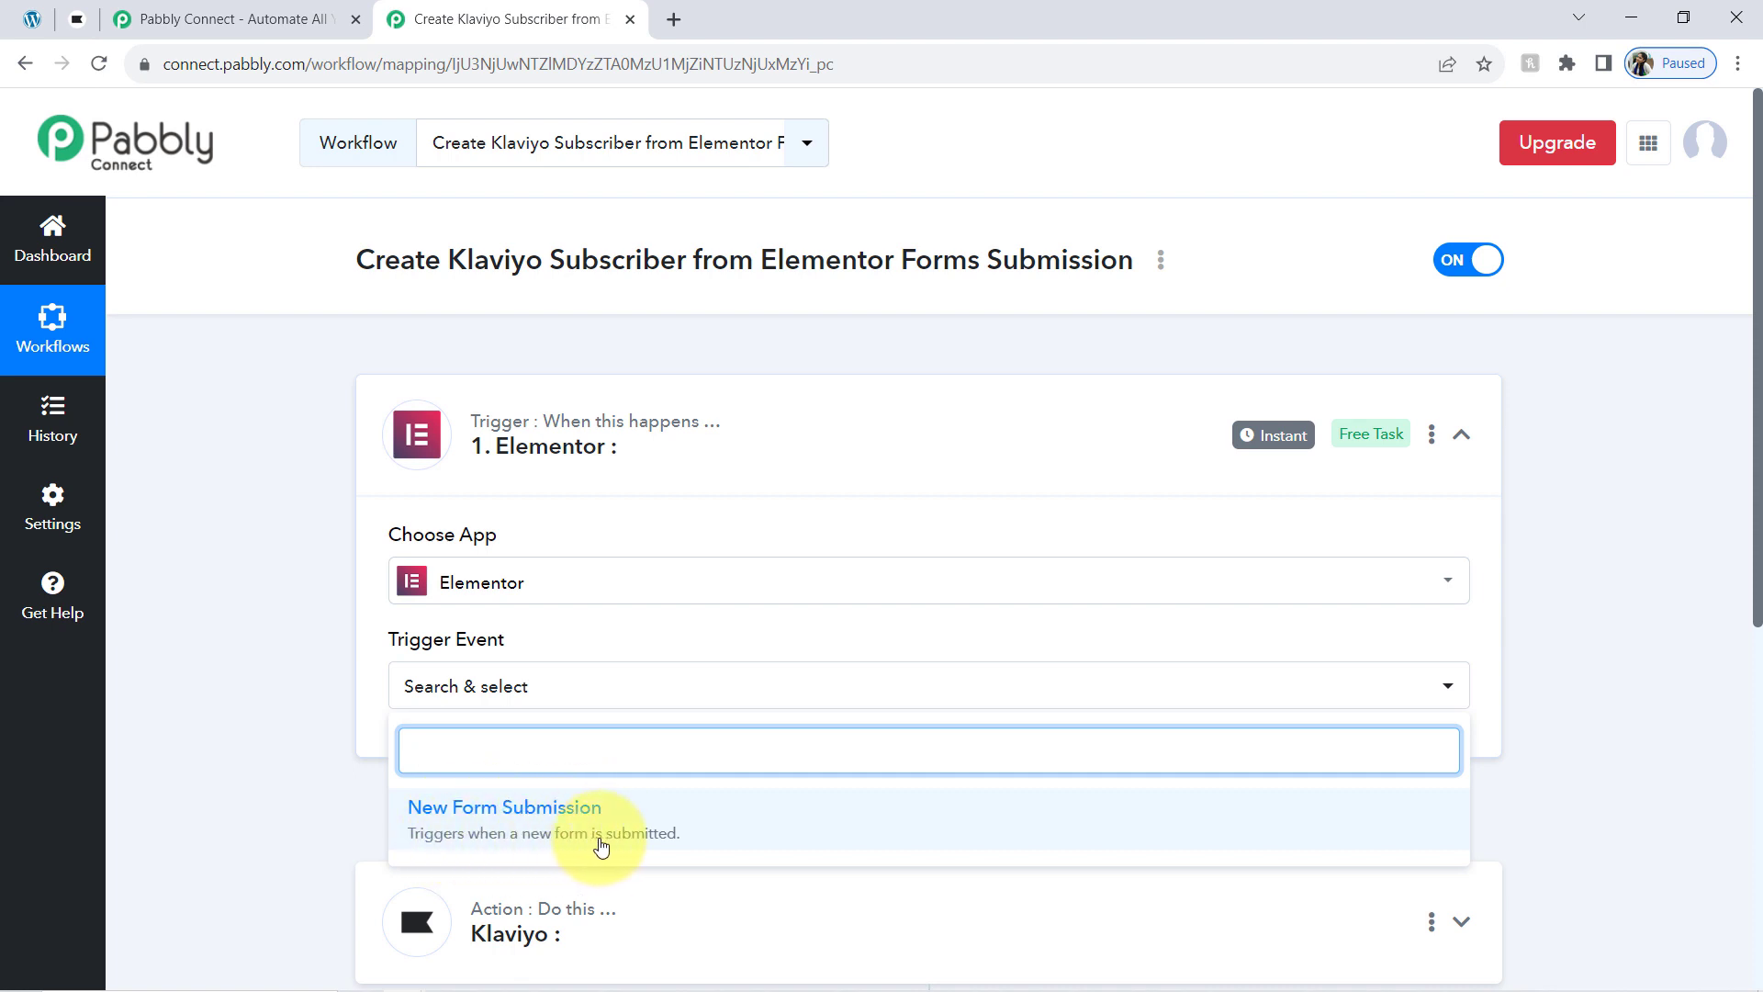
pyautogui.click(606, 843)
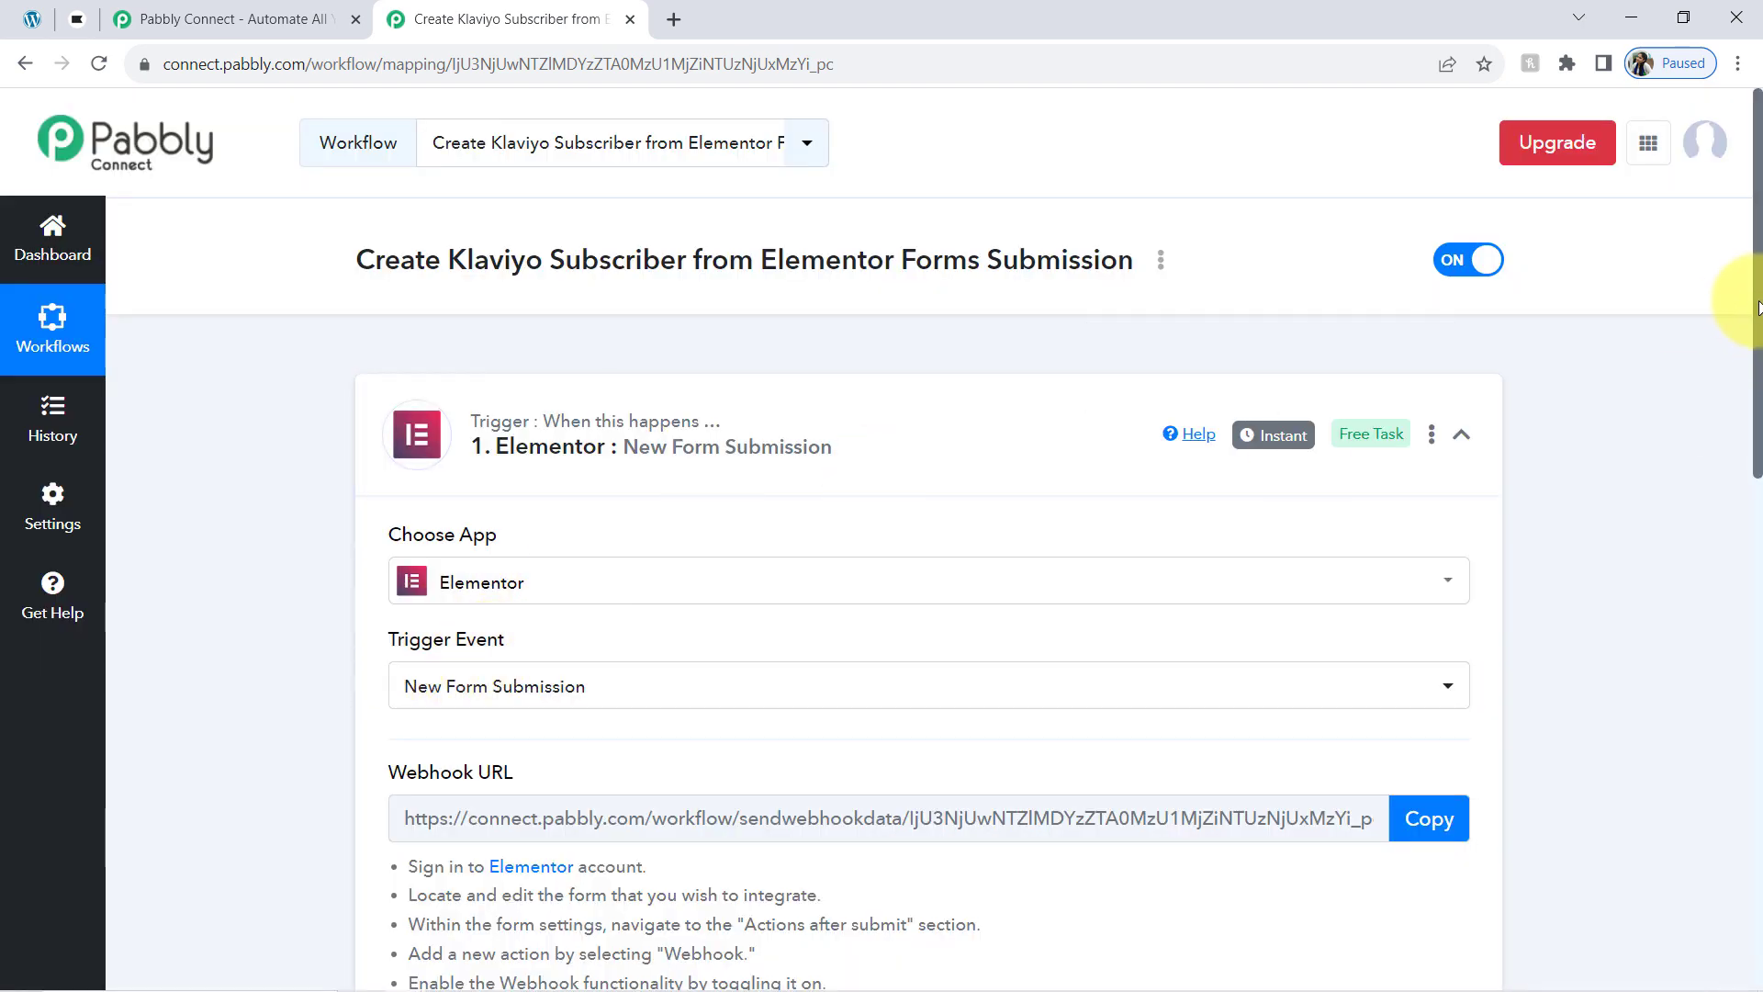
# Copy the Elementor trigger's webhook URL and review the setup instructions listed below it.
pyautogui.scroll(-3, 1757, 317)
pyautogui.moveTo(395, 489); pyautogui.dragTo(597, 834)
pyautogui.click(421, 612)
pyautogui.click(460, 684)
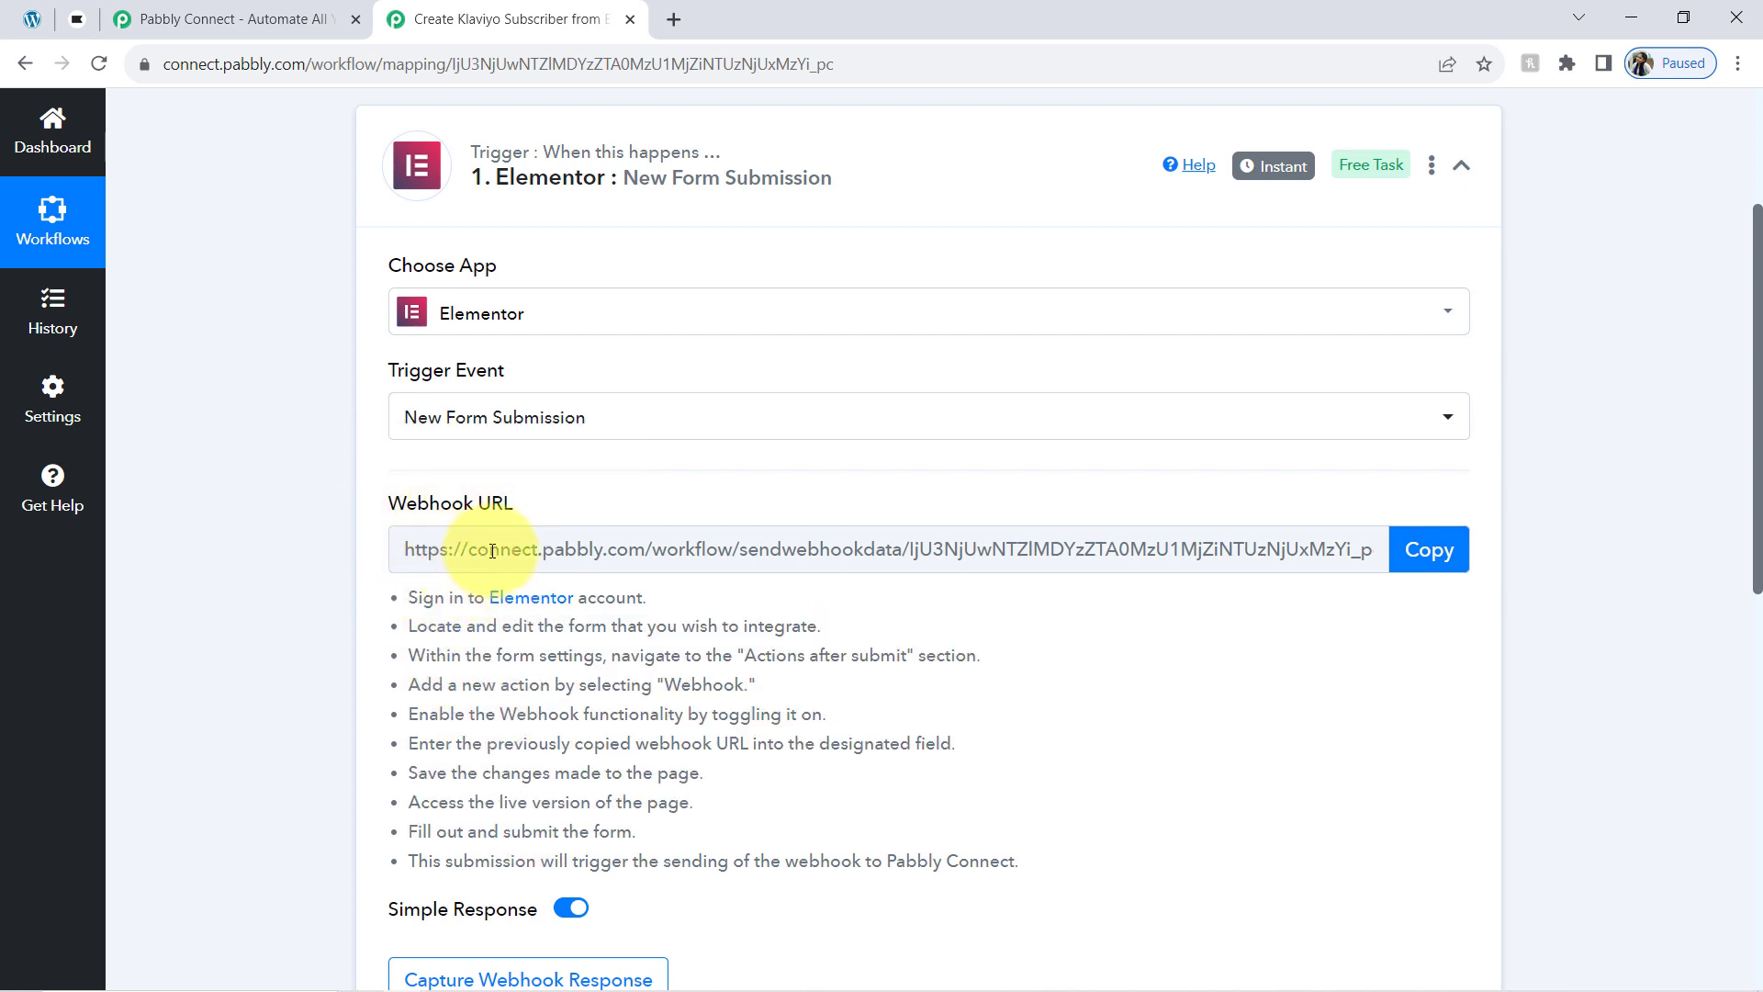
pyautogui.click(1429, 549)
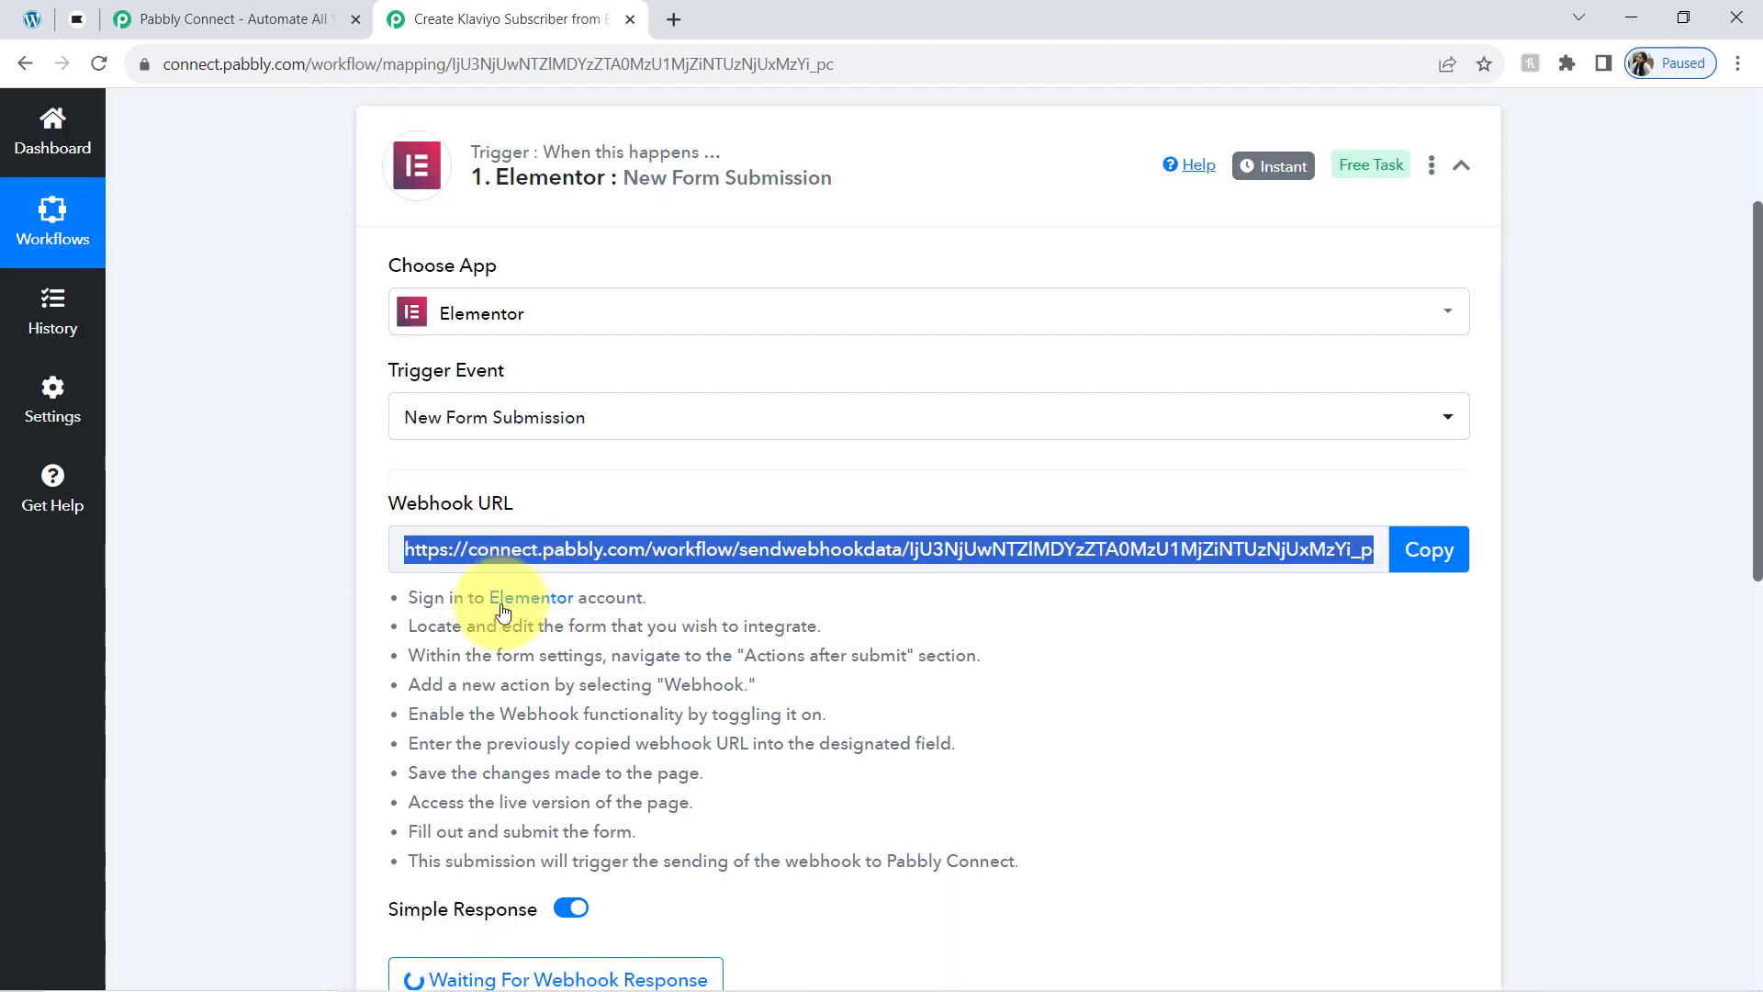
pyautogui.moveTo(421, 597); pyautogui.dragTo(703, 864)
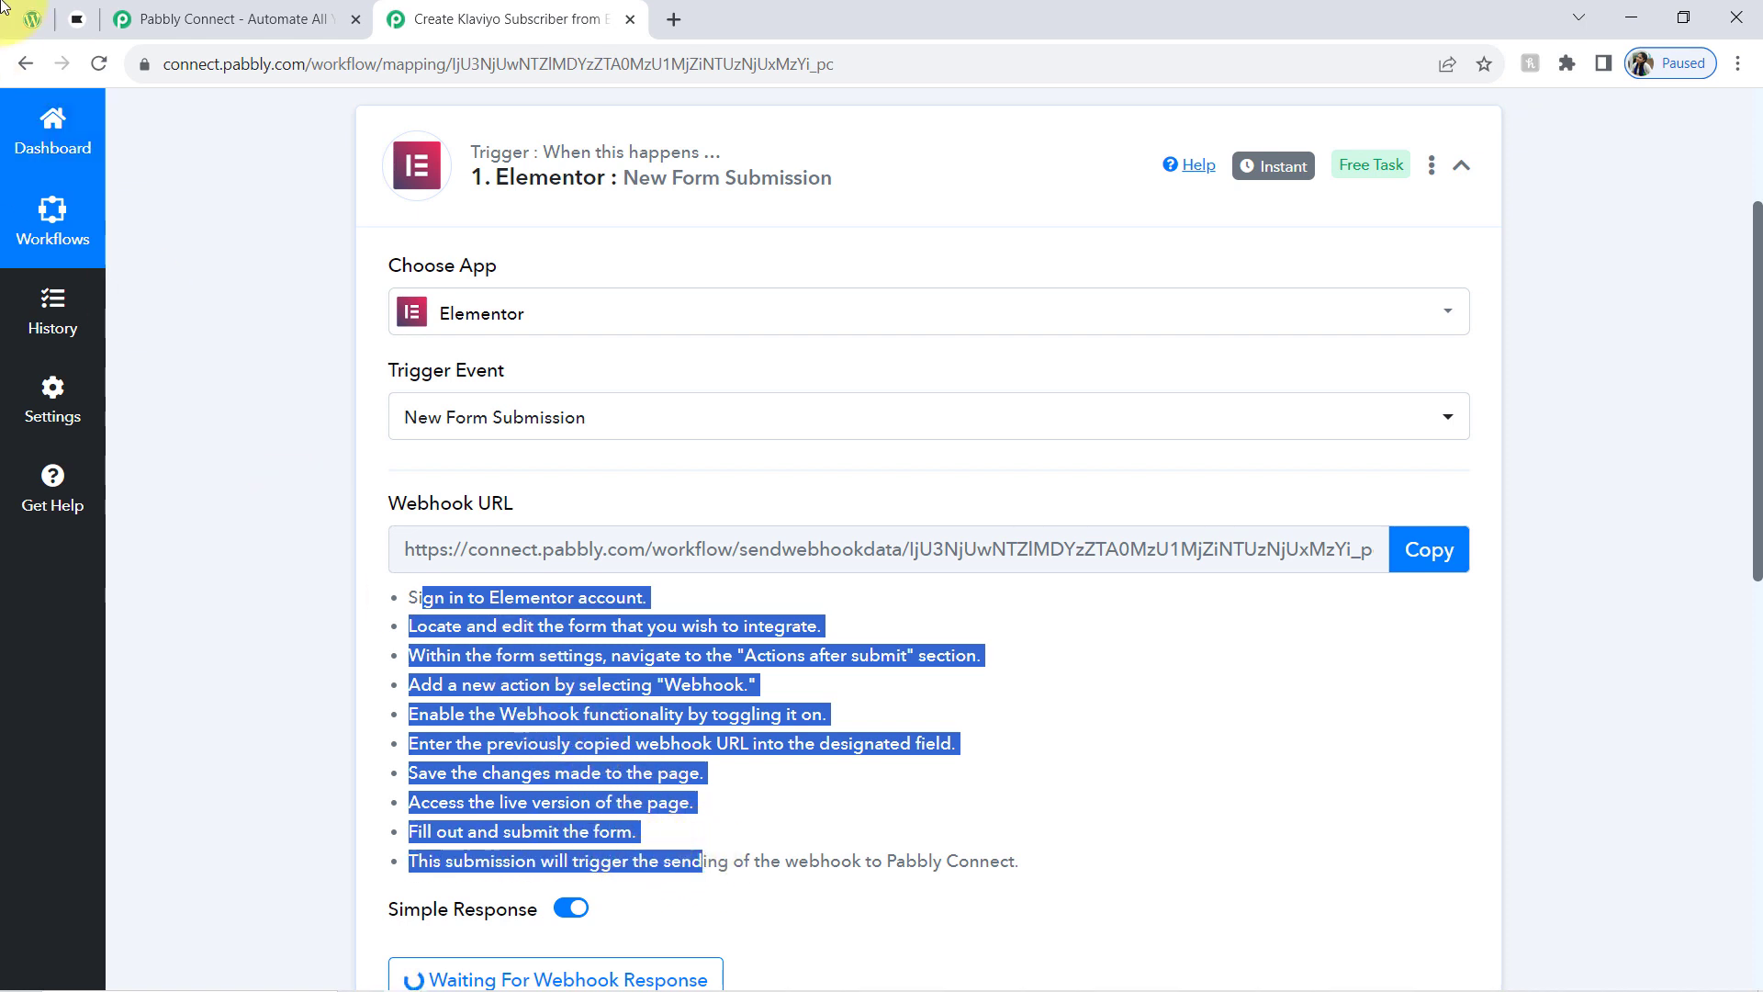
# Switch to the WordPress page with the Kerala travel enquiry form and open it in the Elementor editor.
pyautogui.click(32, 18)
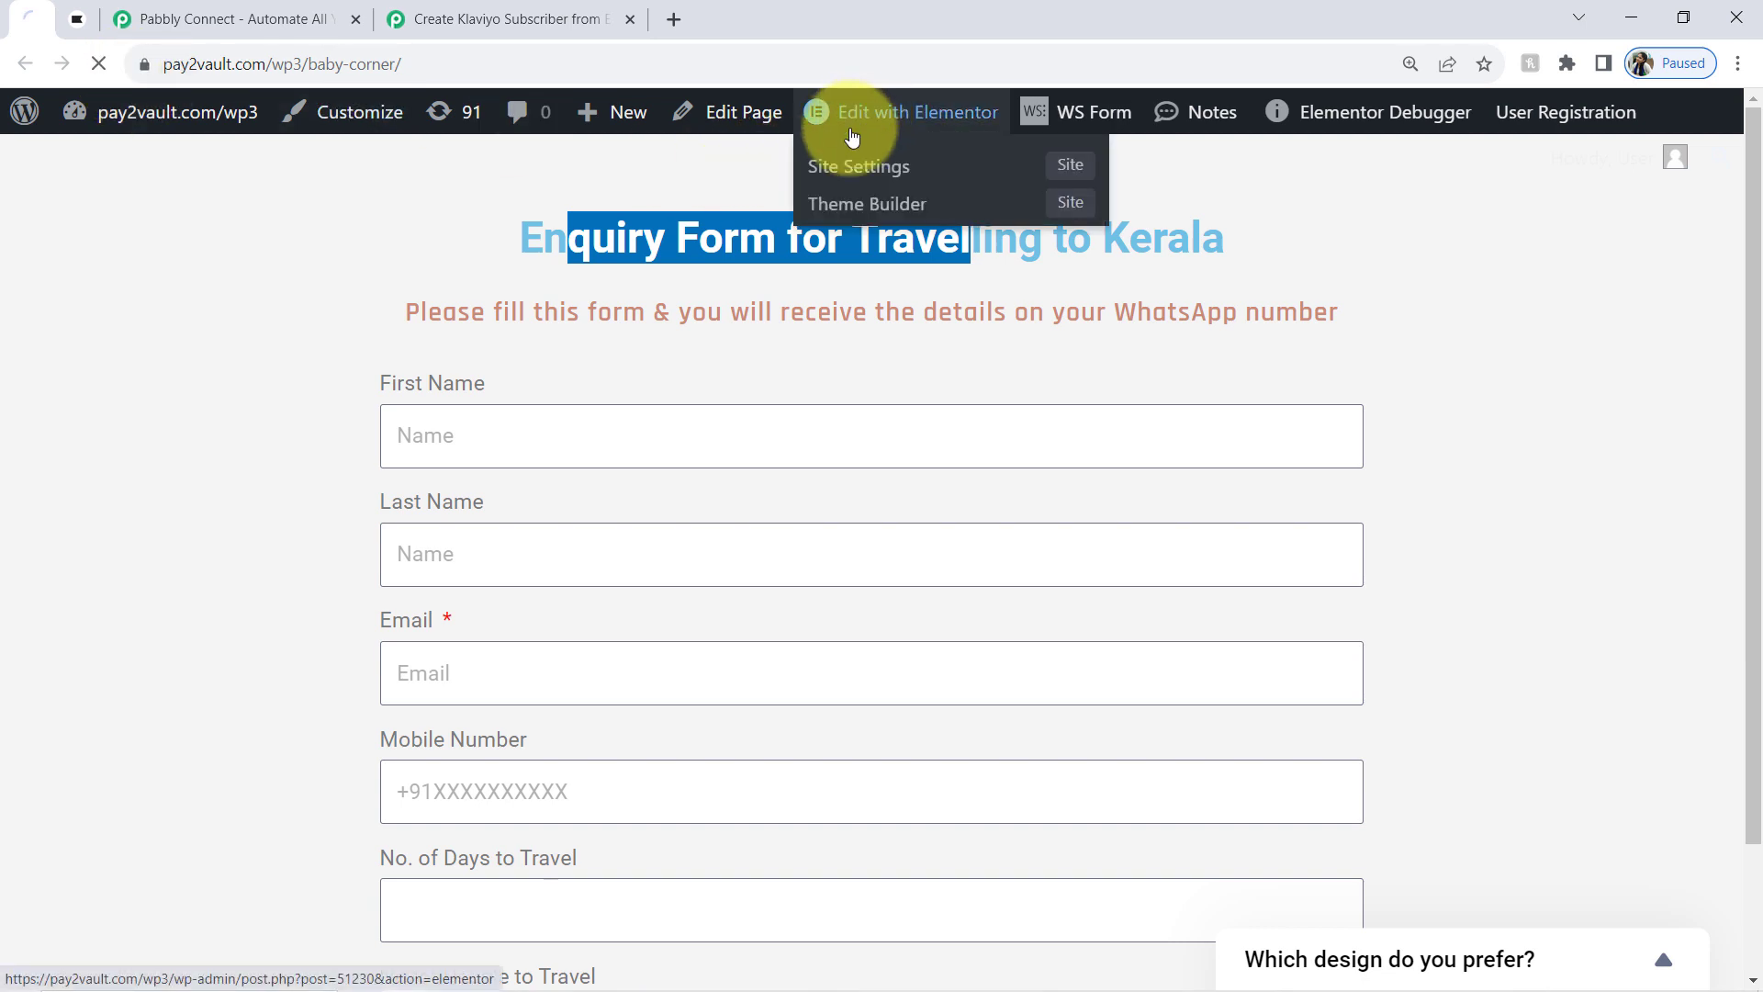
pyautogui.click(835, 167)
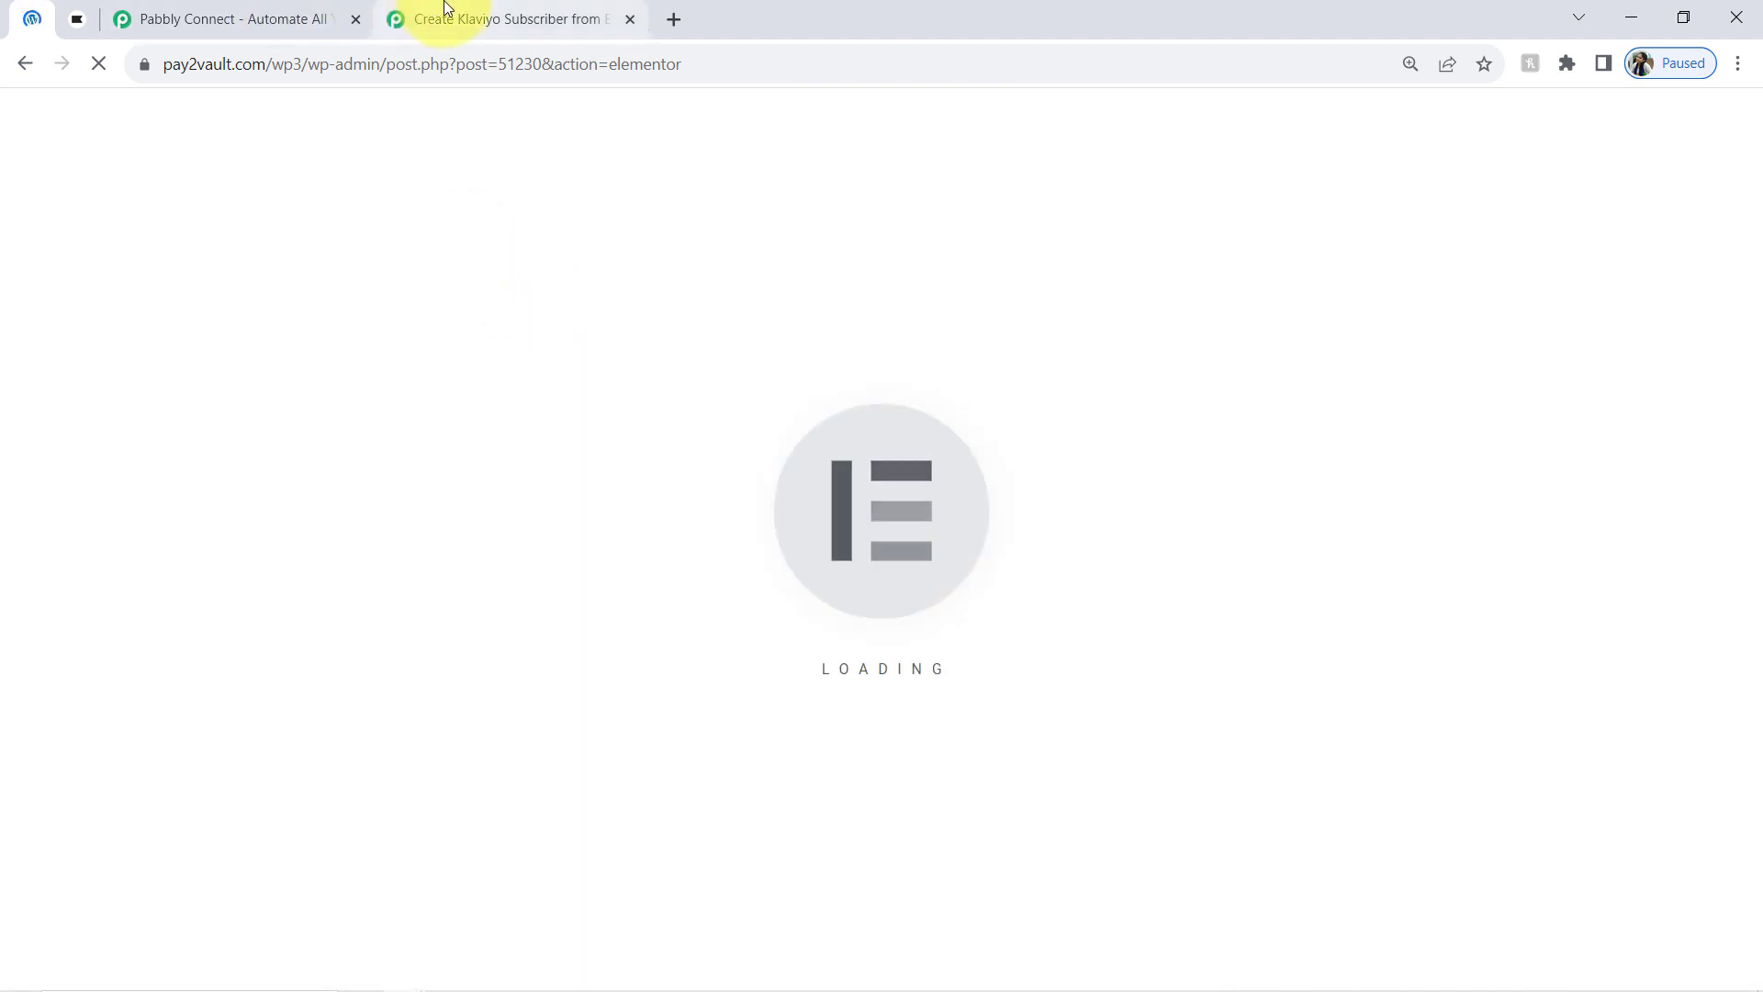
pyautogui.click(444, 11)
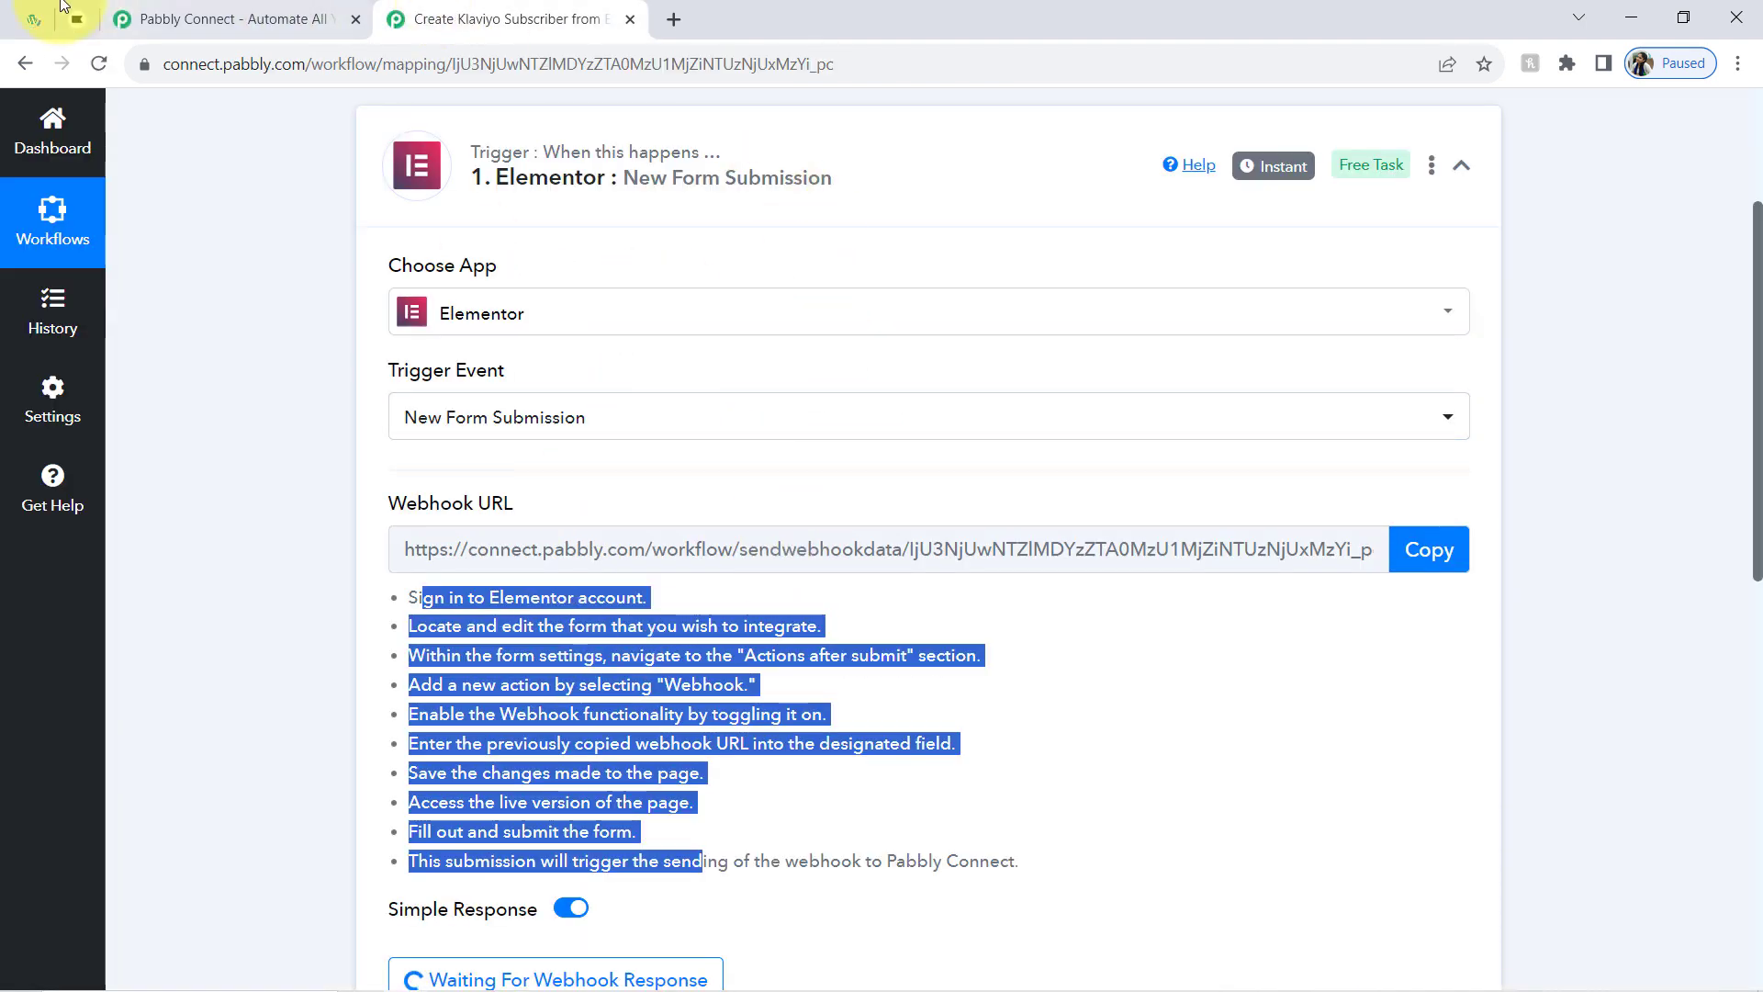
pyautogui.click(33, 18)
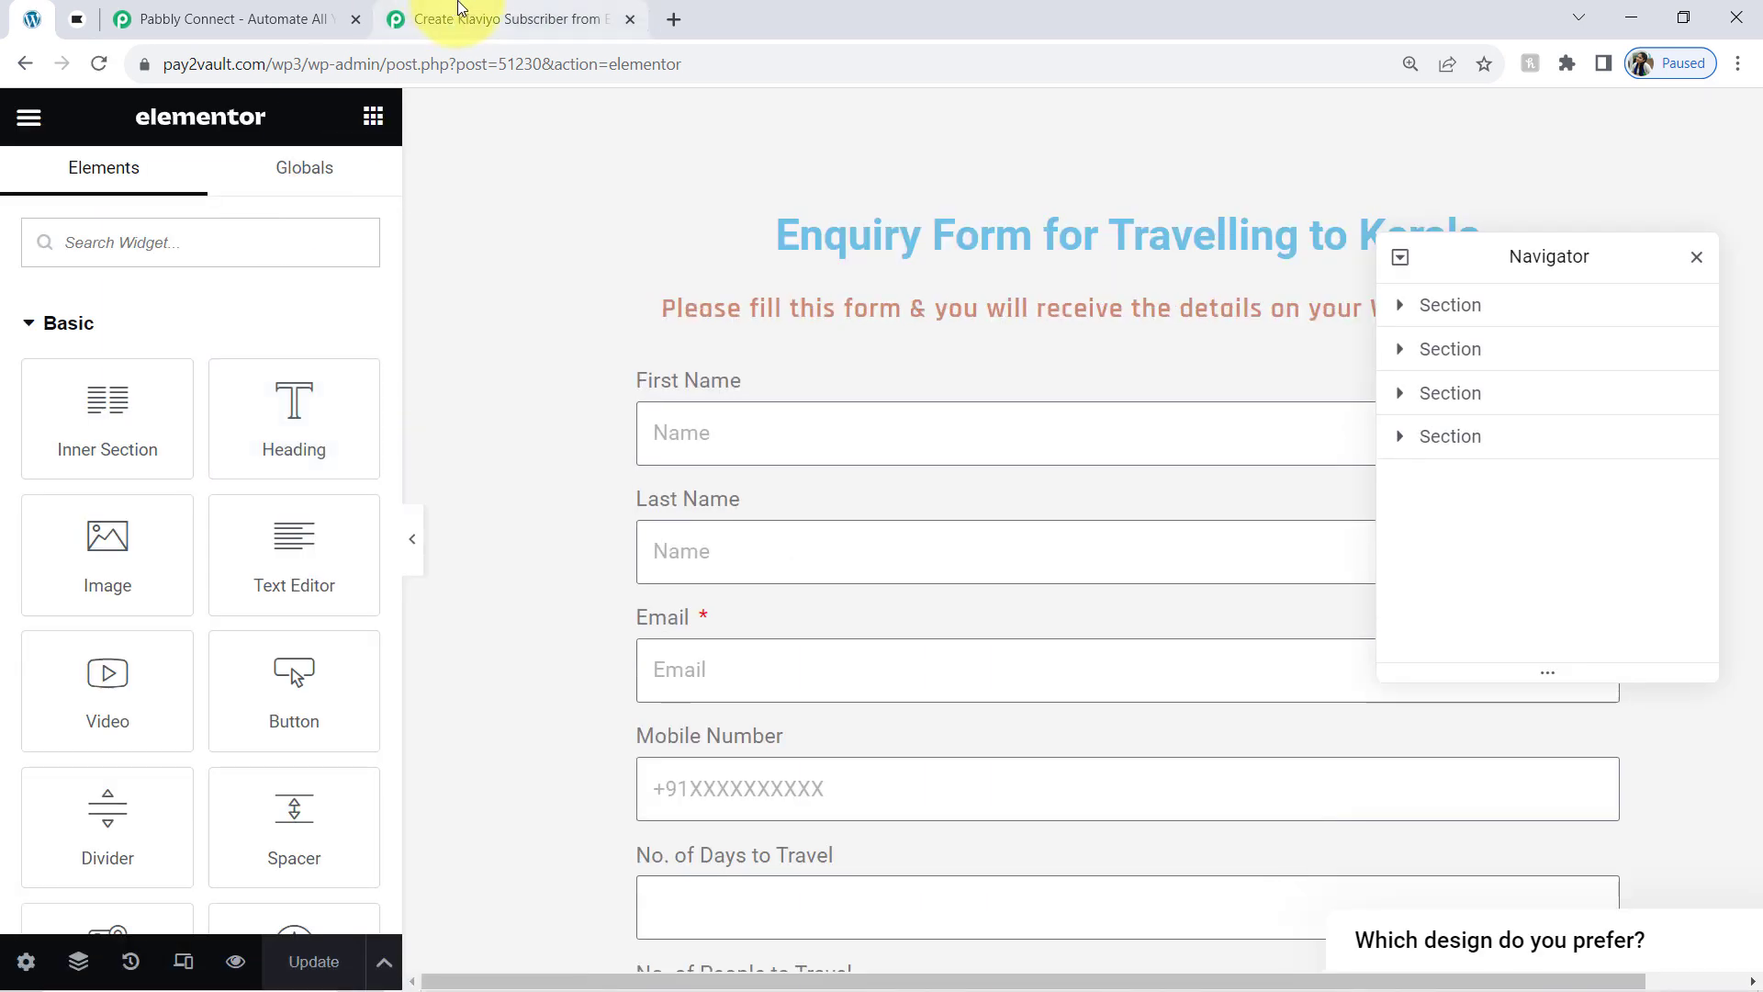
pyautogui.click(465, 17)
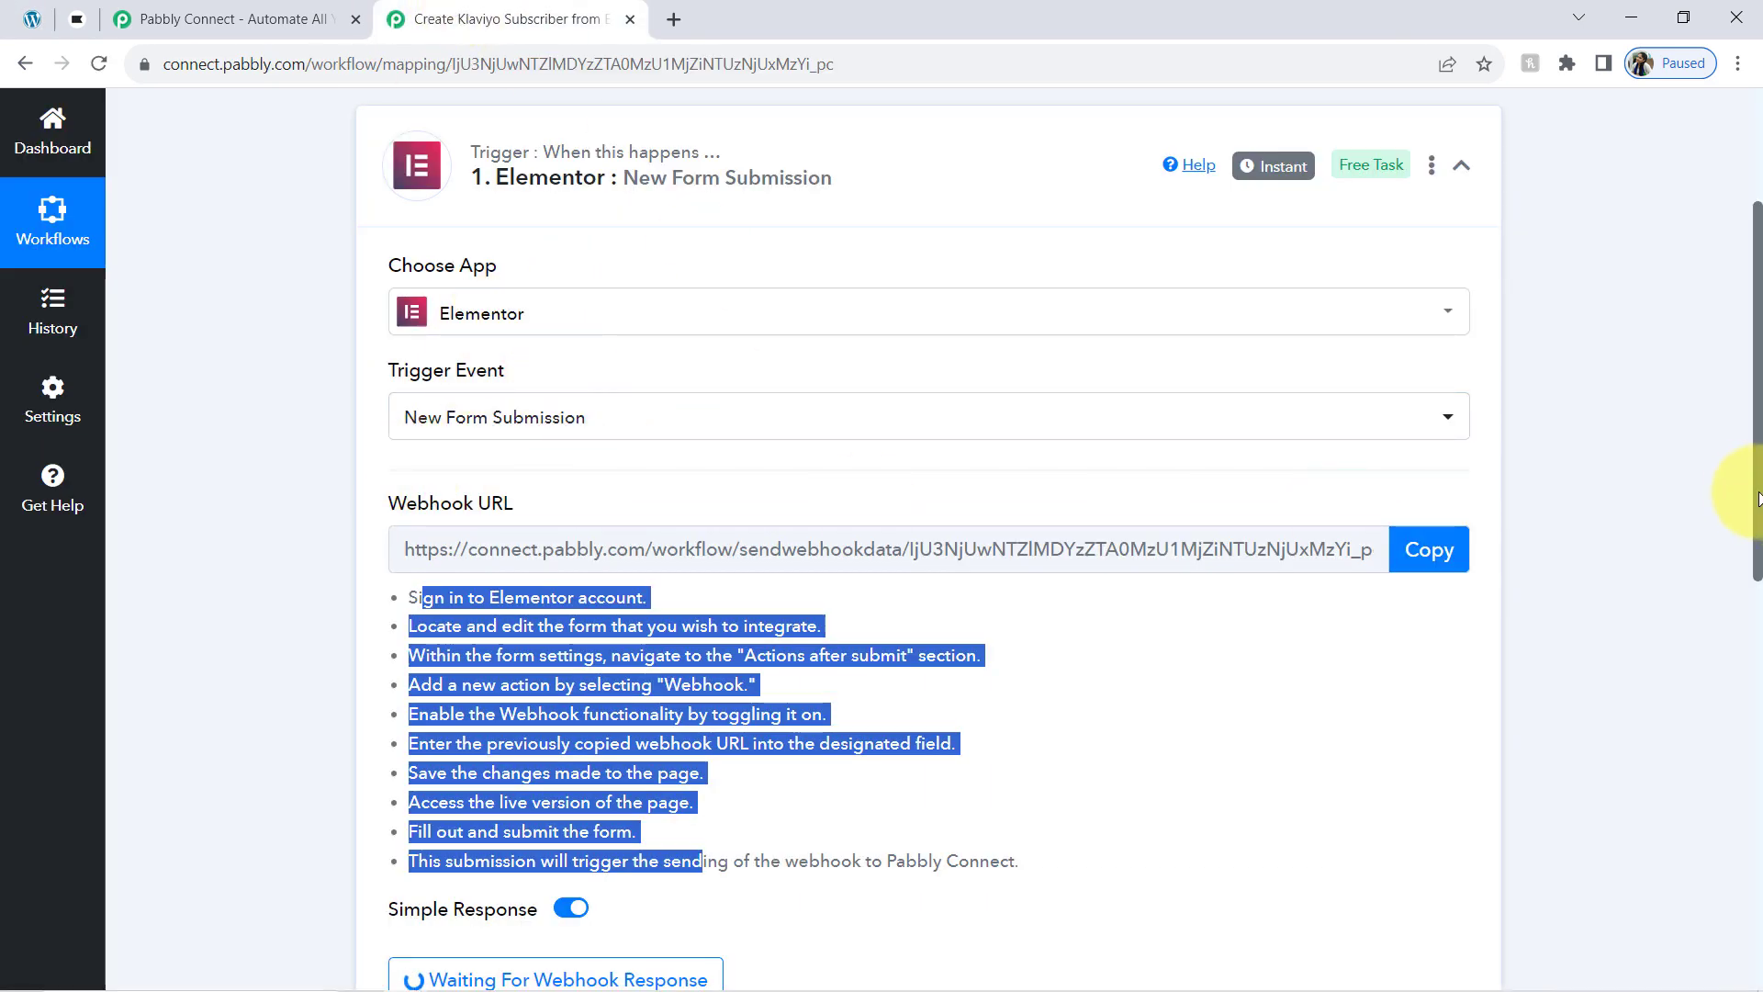
pyautogui.moveTo(1756, 473); pyautogui.dragTo(1744, 637)
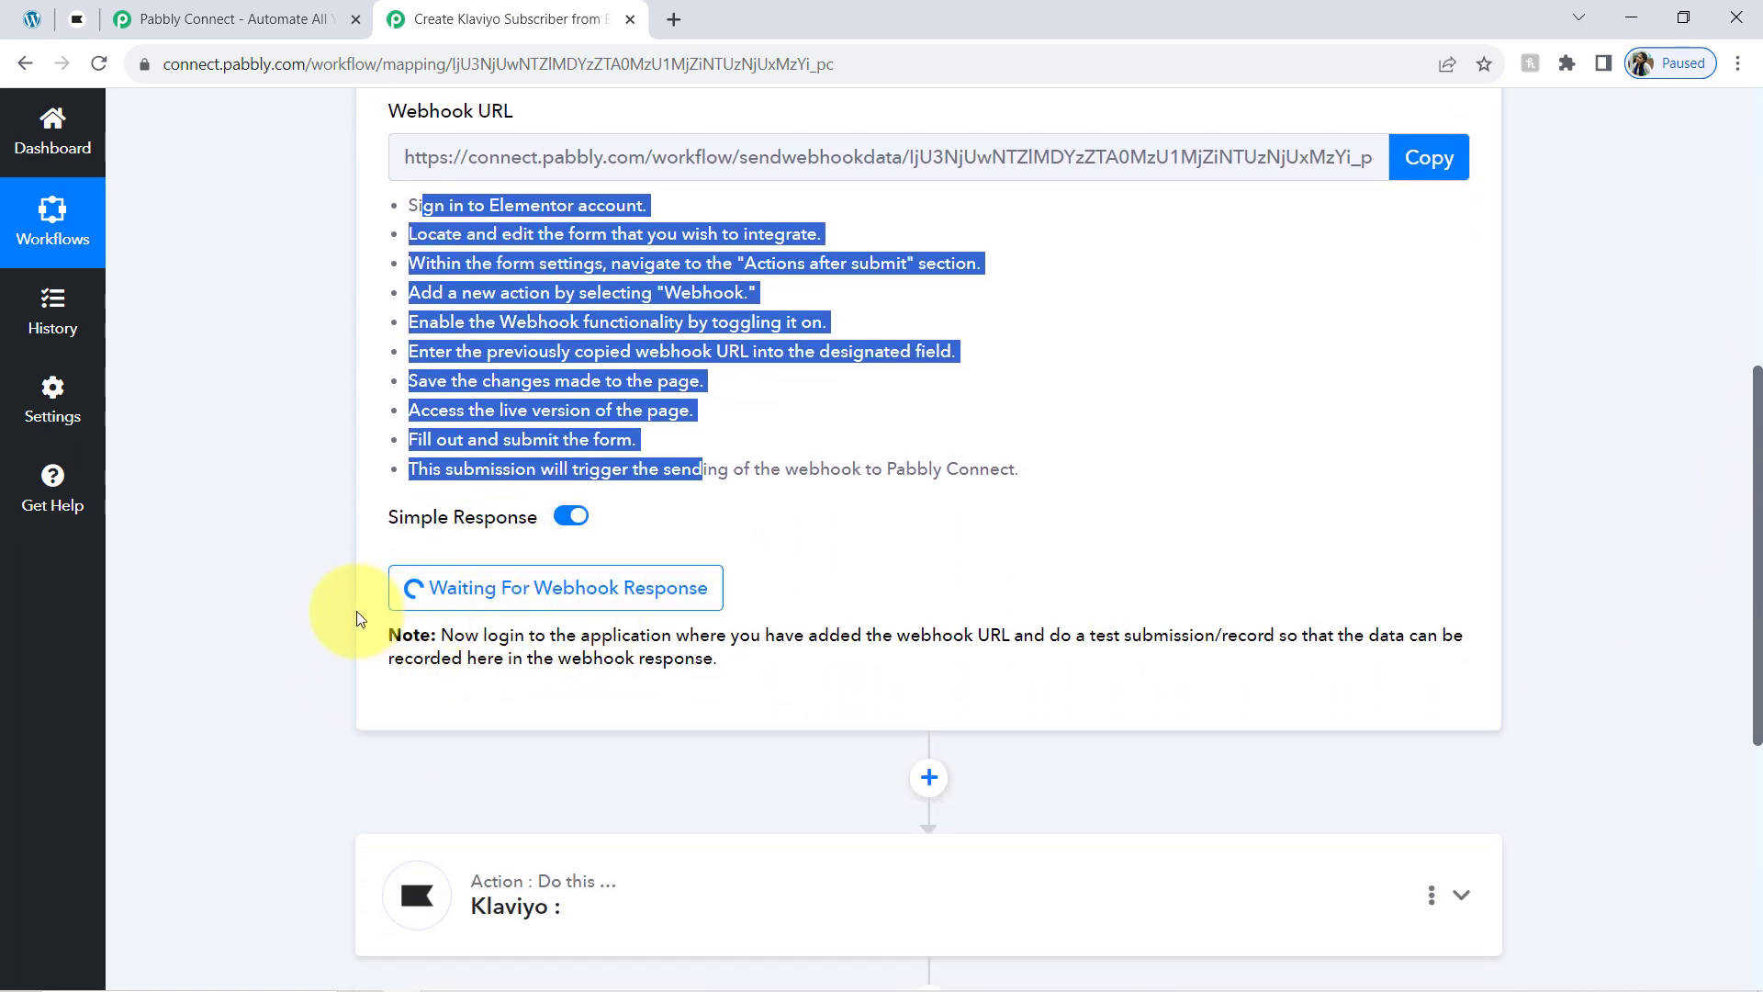
pyautogui.click(32, 19)
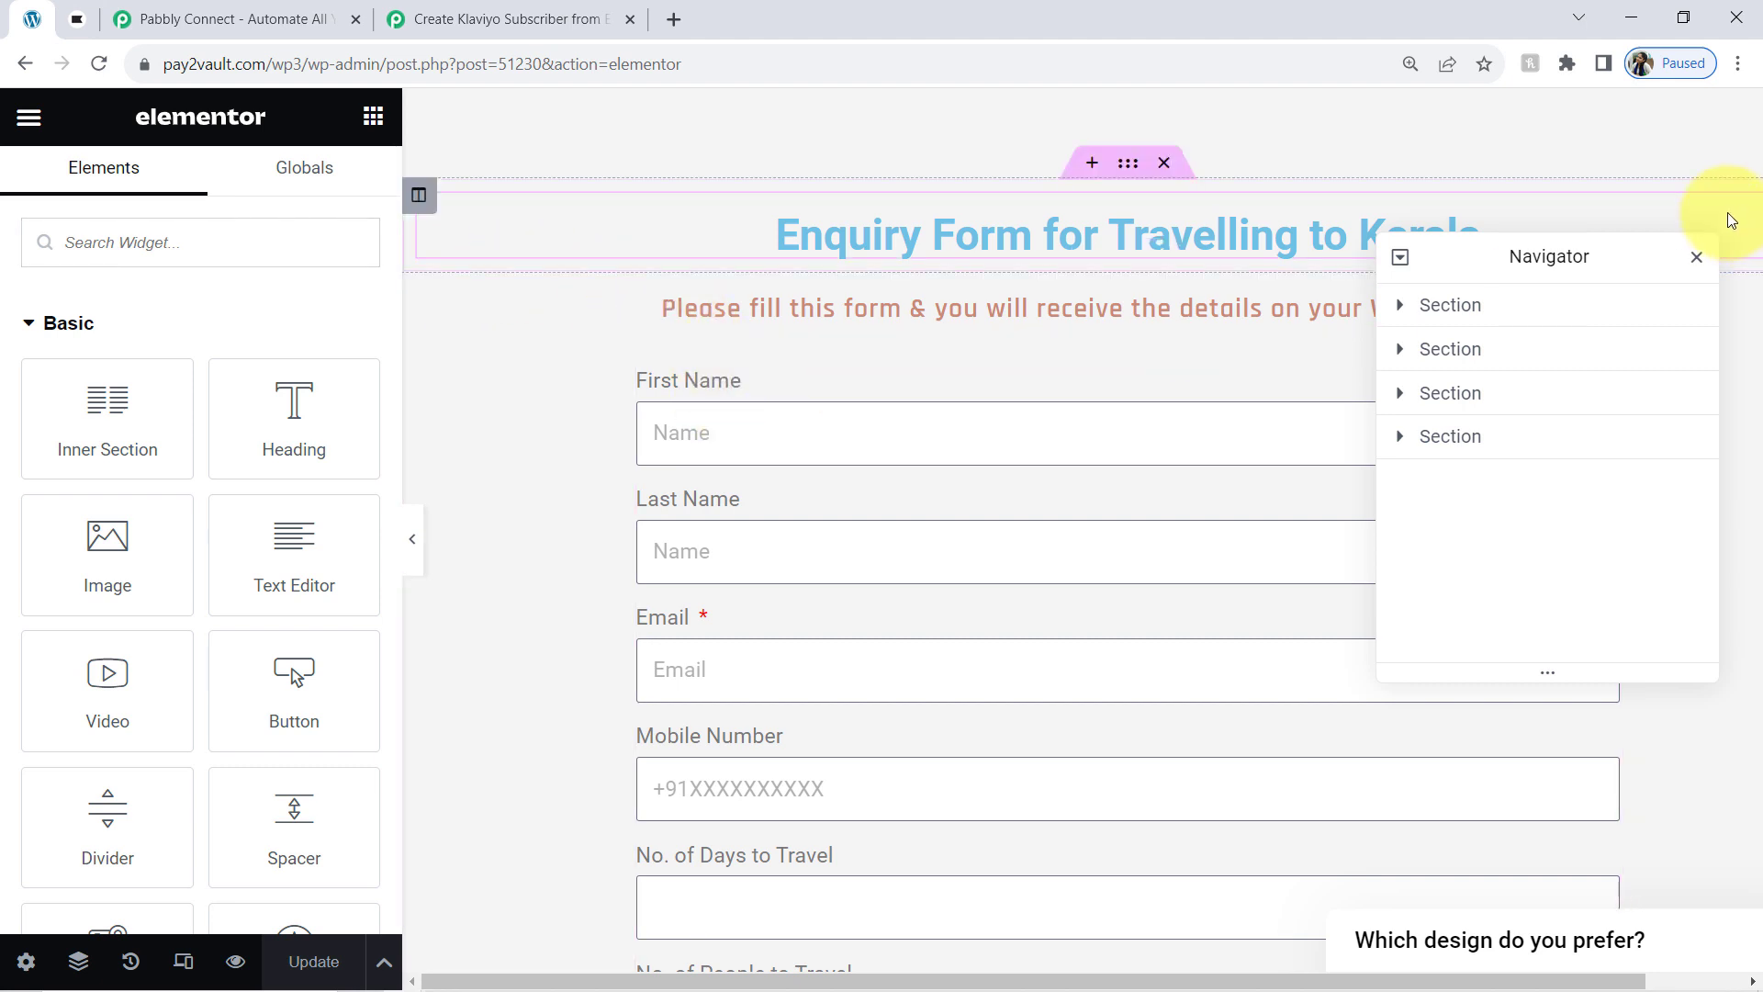
# Close the Navigator and open the Actions After Submit settings of the enquiry form widget.
pyautogui.click(1697, 259)
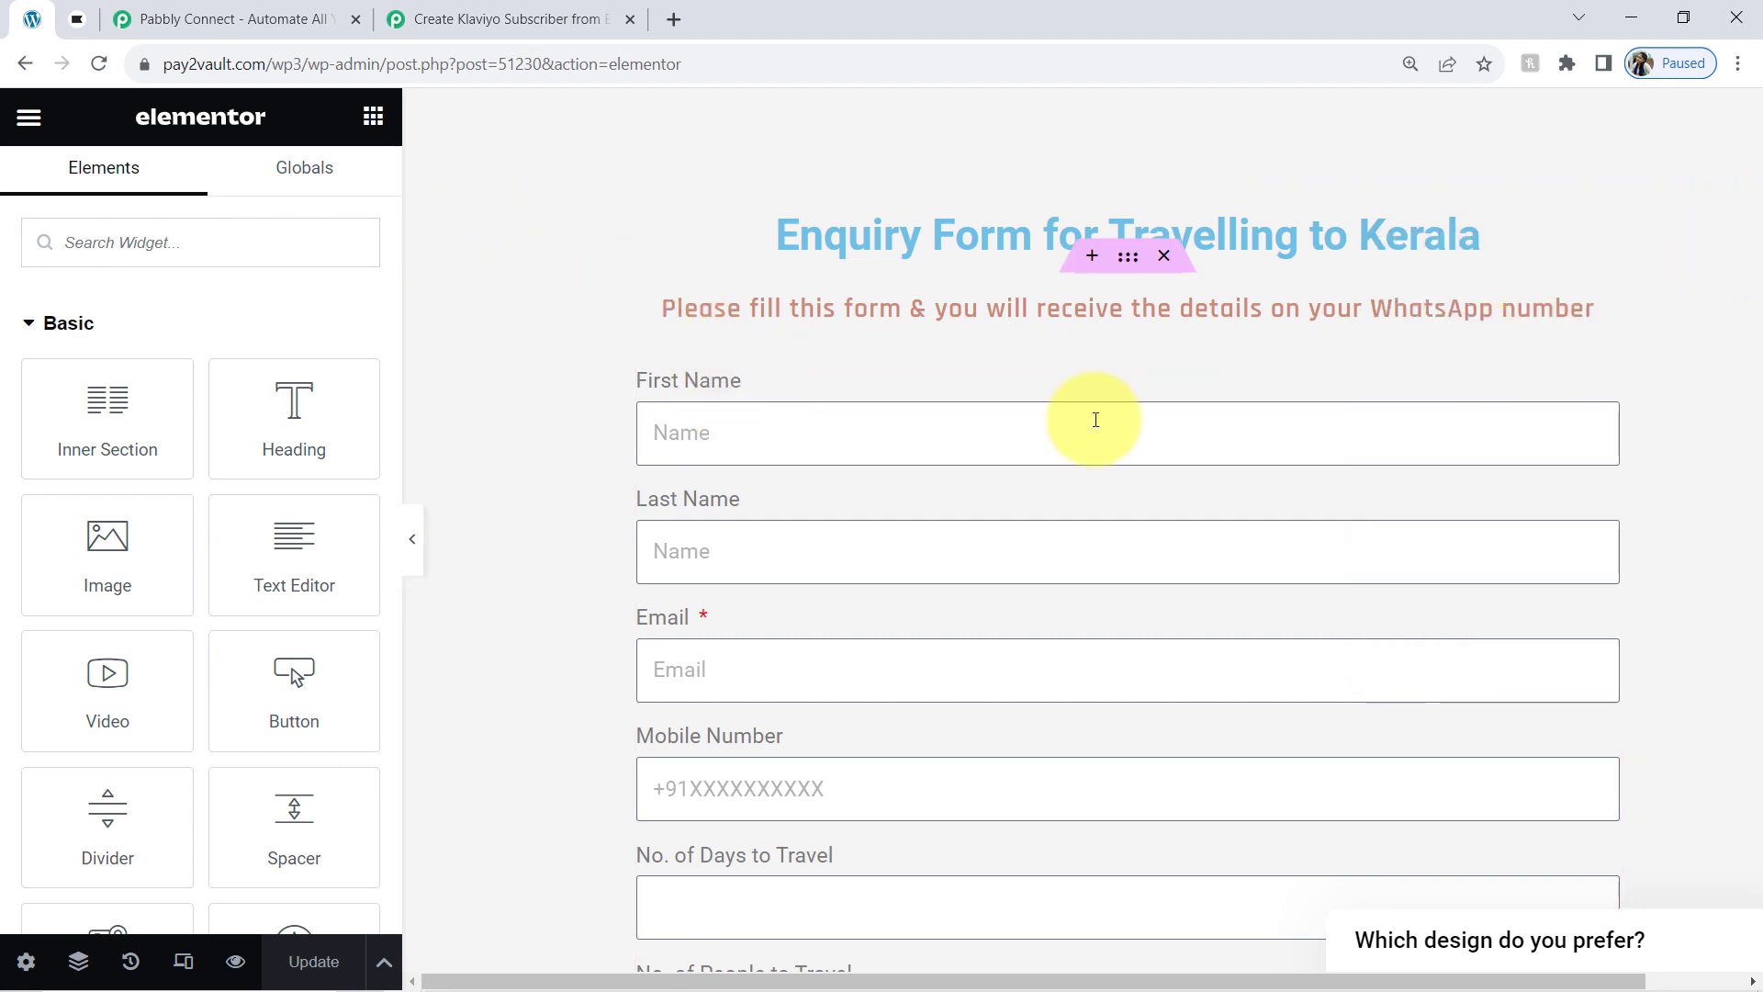
pyautogui.click(680, 407)
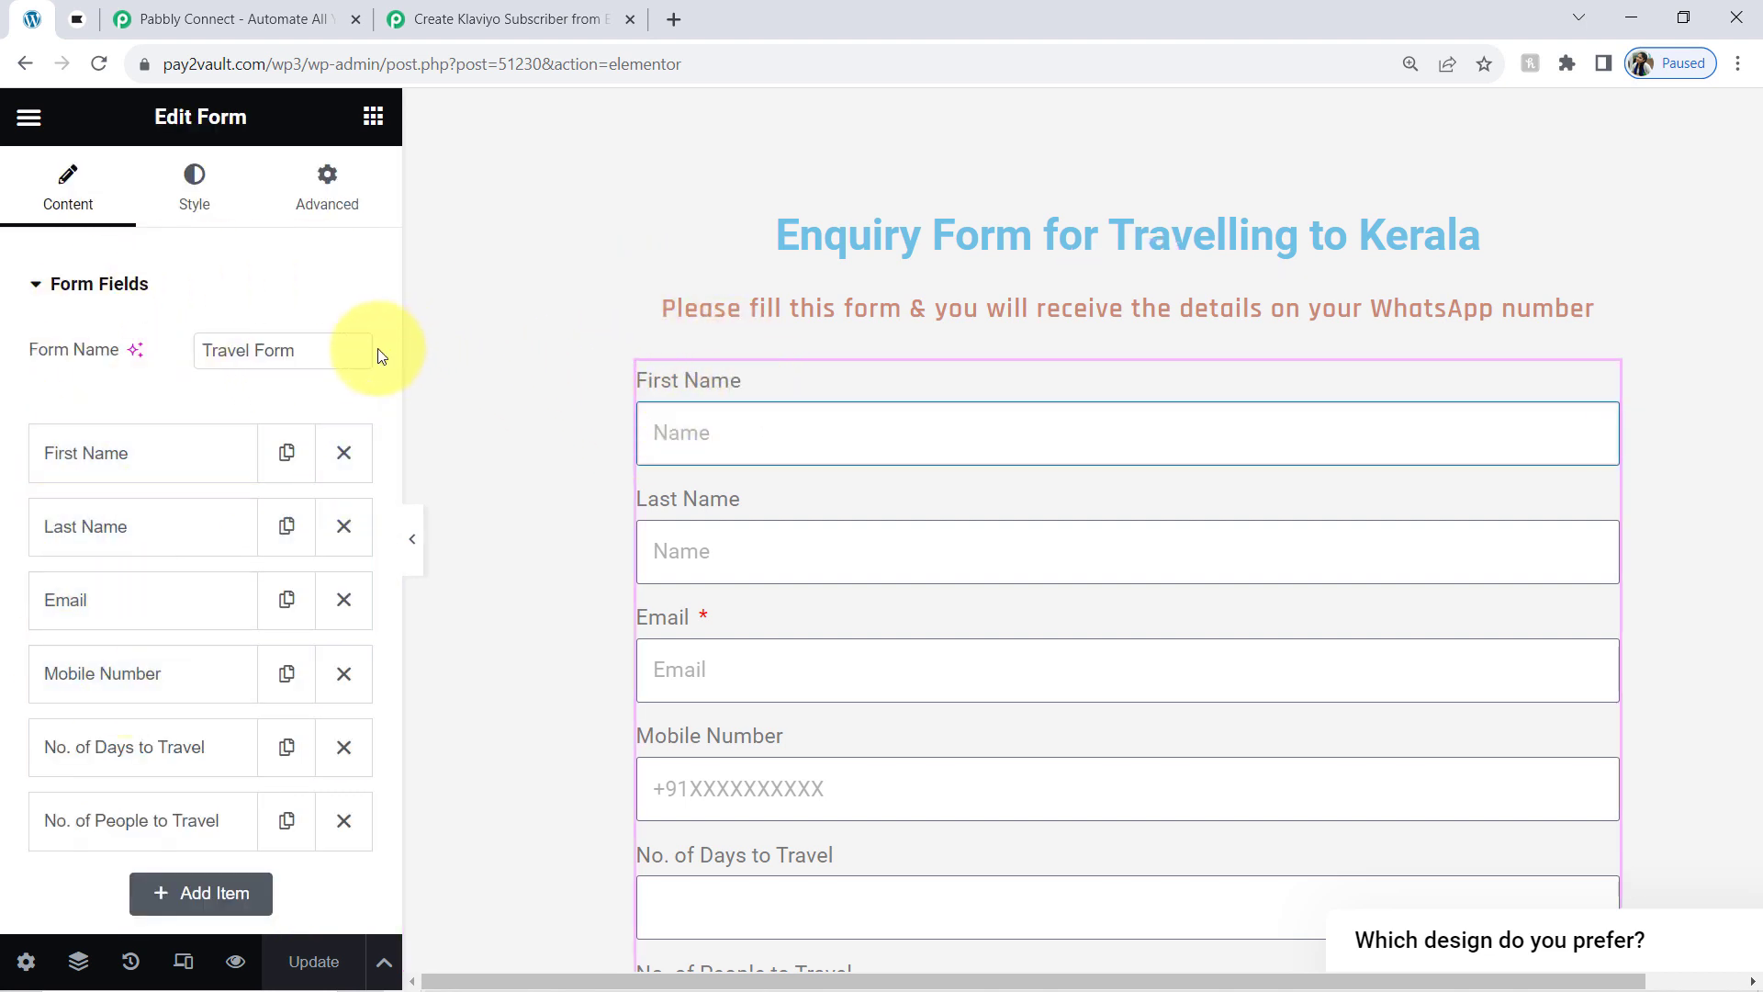
pyautogui.scroll(-1, 393, 354)
pyautogui.scroll(-10, 345, 535)
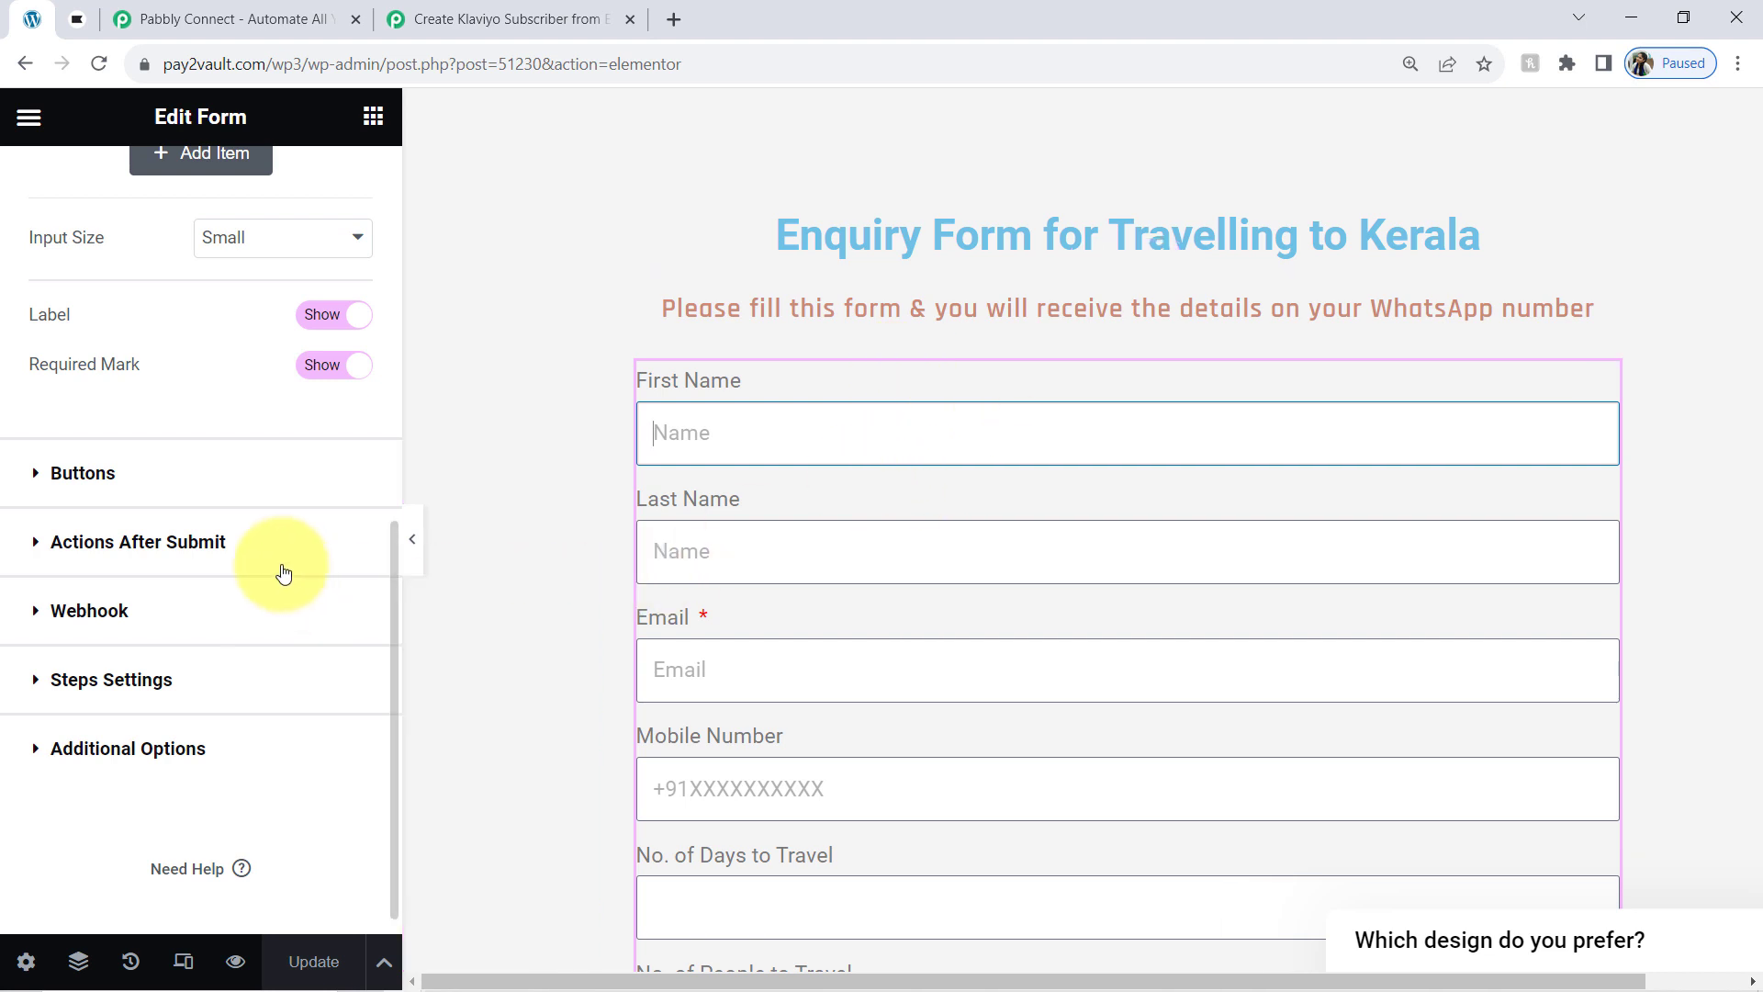
pyautogui.click(36, 548)
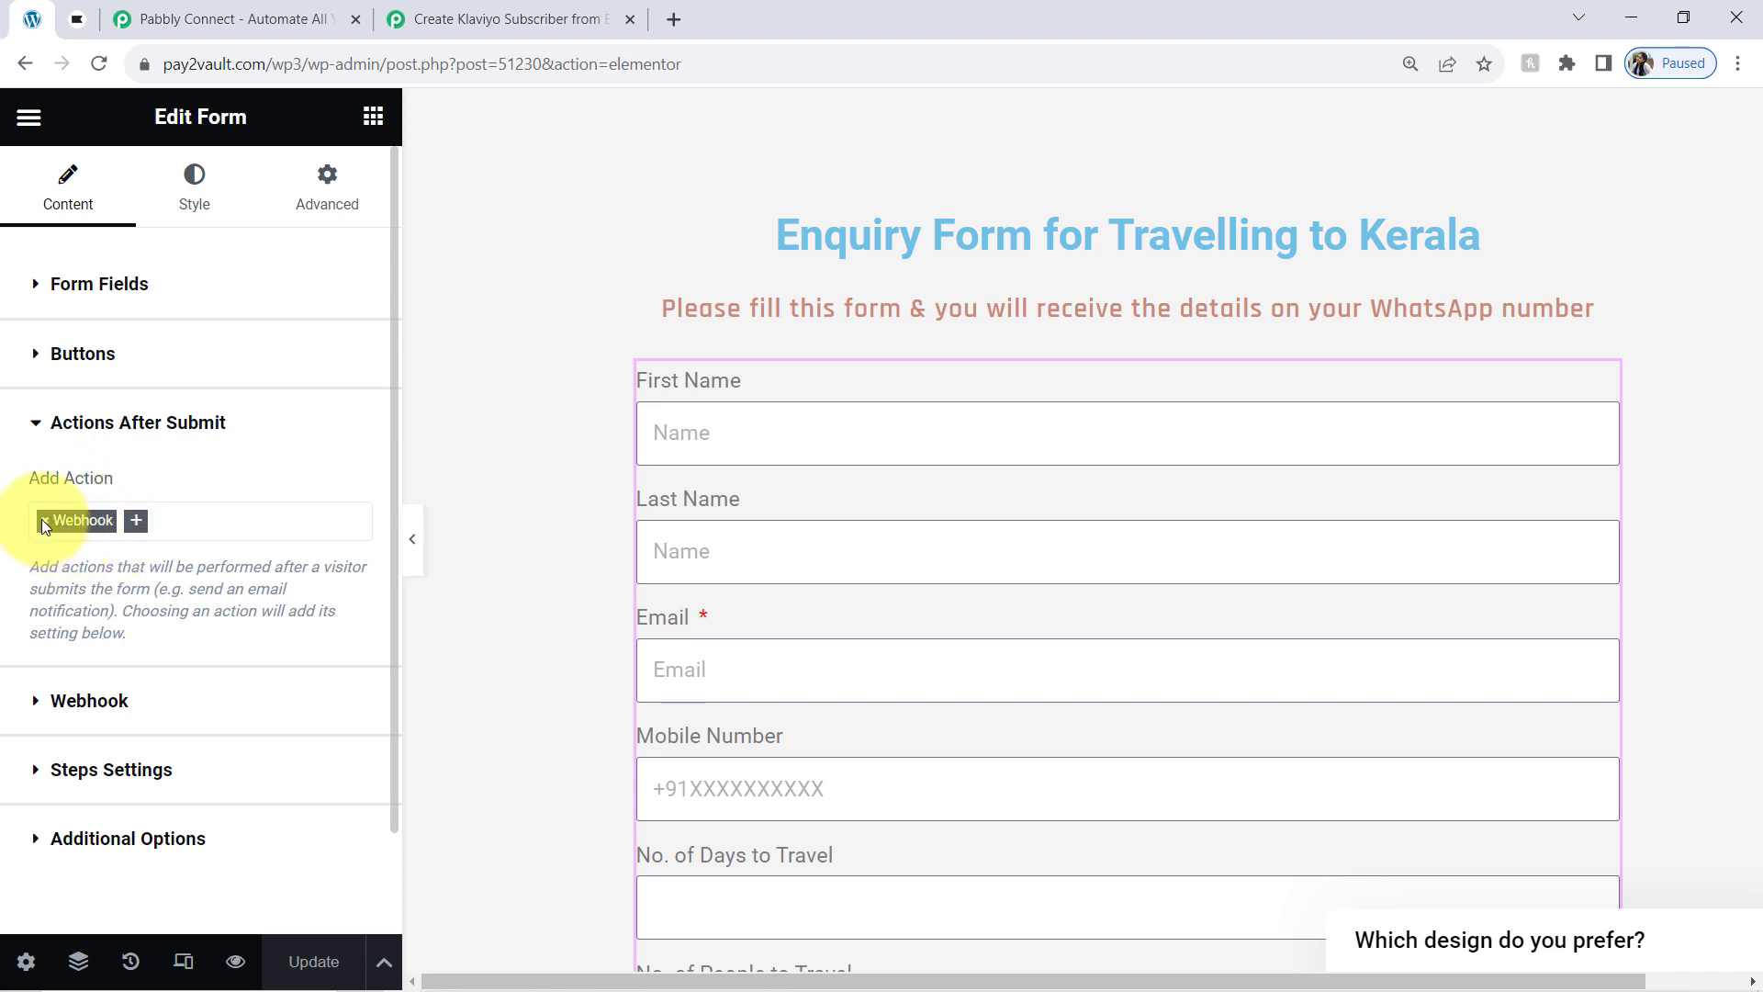
# Remove the form's existing Webhook action after submit and add Webhook as the action again.
pyautogui.click(41, 519)
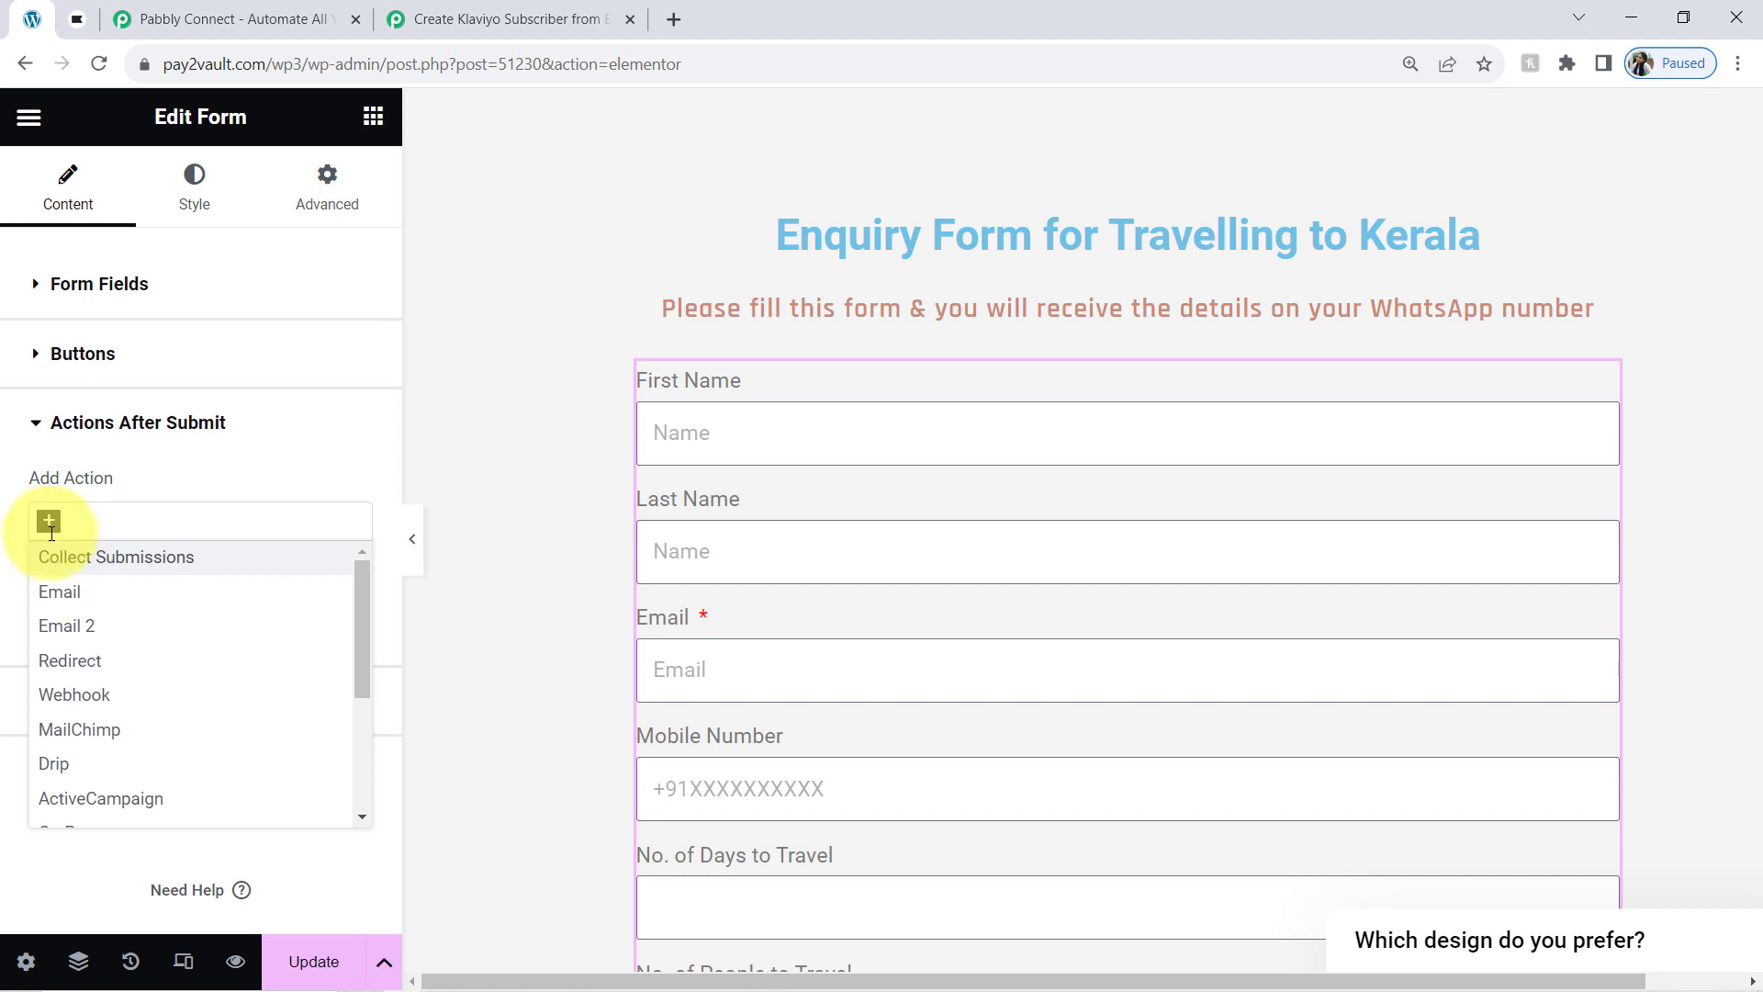
pyautogui.click(50, 530)
pyautogui.click(51, 531)
pyautogui.write('webh')
pyautogui.click(96, 560)
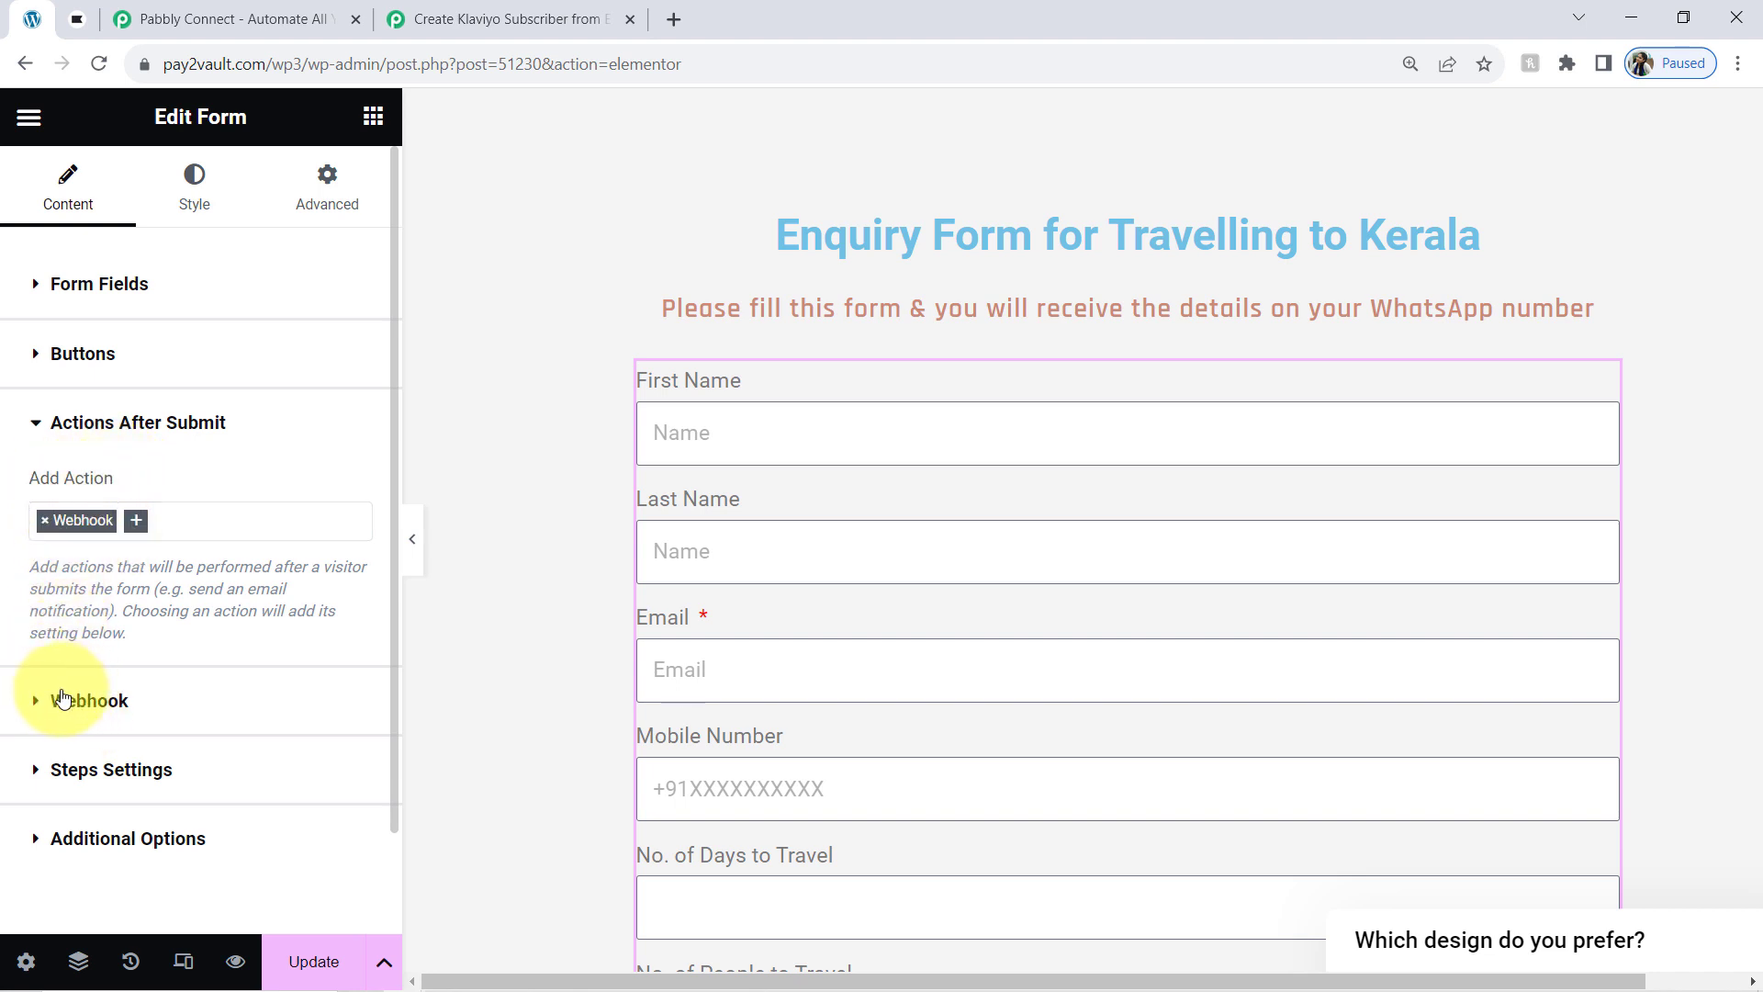
# Replace the form's webhook URL with the one copied from the Pabbly Connect workflow's Elementor trigger, and update the page.
pyautogui.click(61, 699)
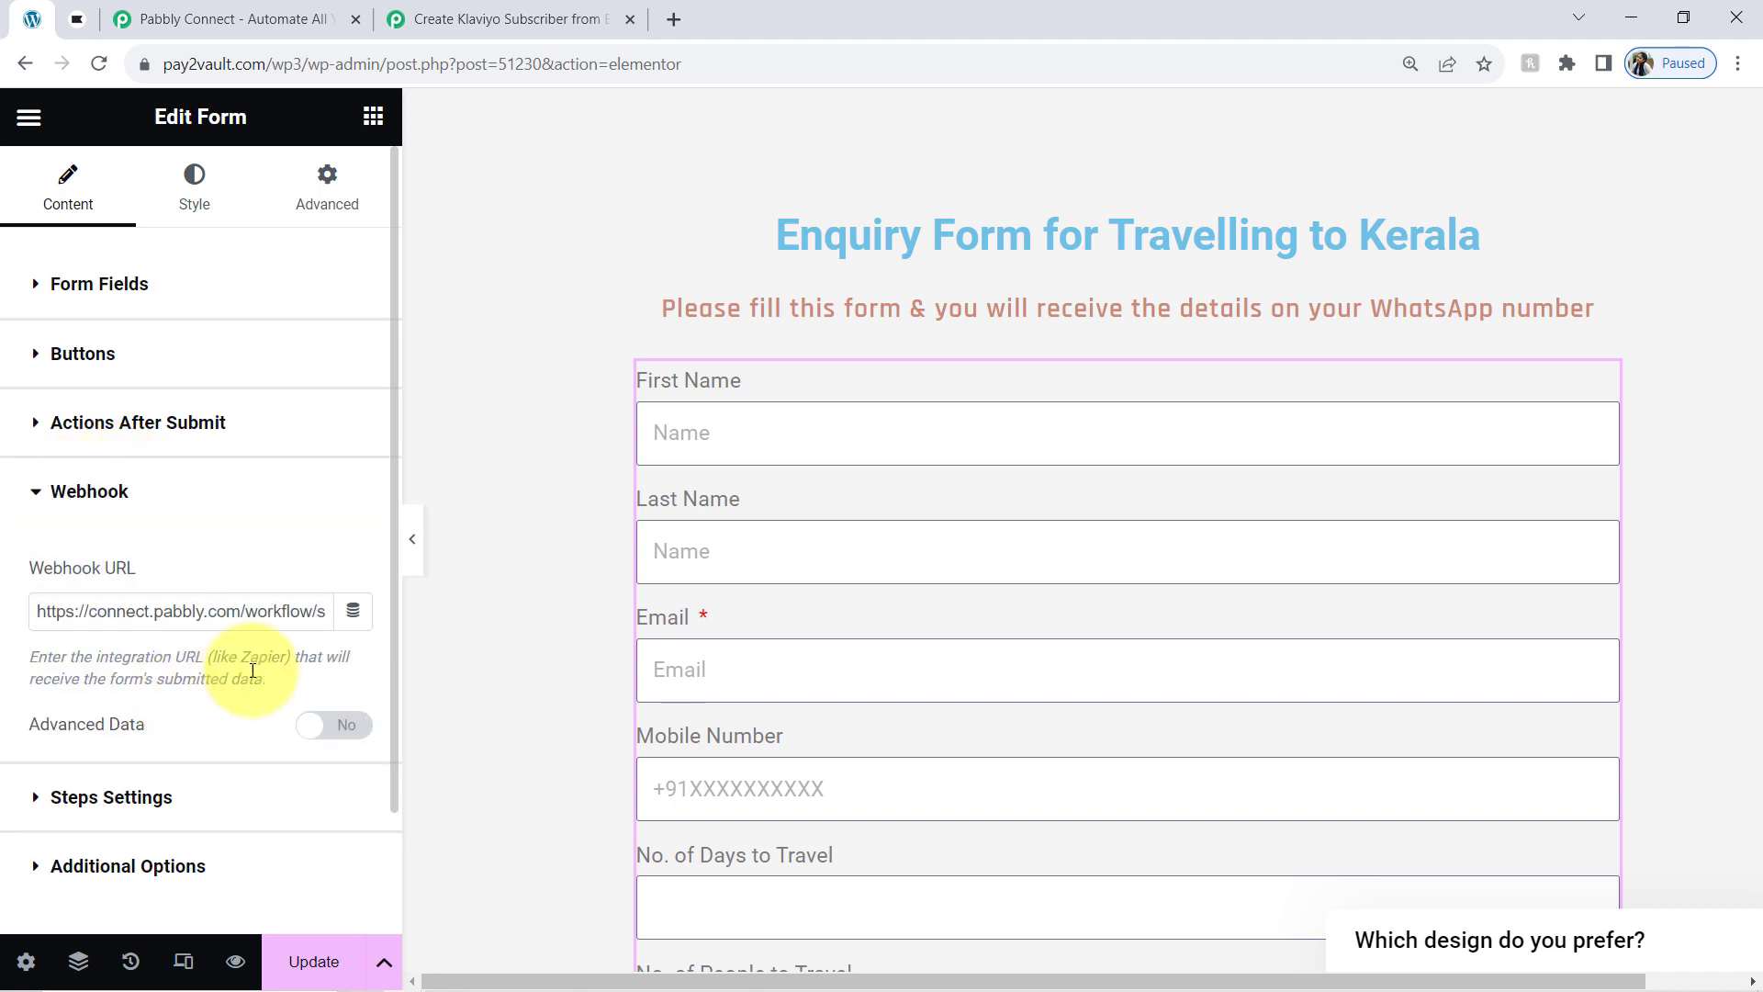
pyautogui.tripleClick(157, 613)
pyautogui.press('BackSpace')
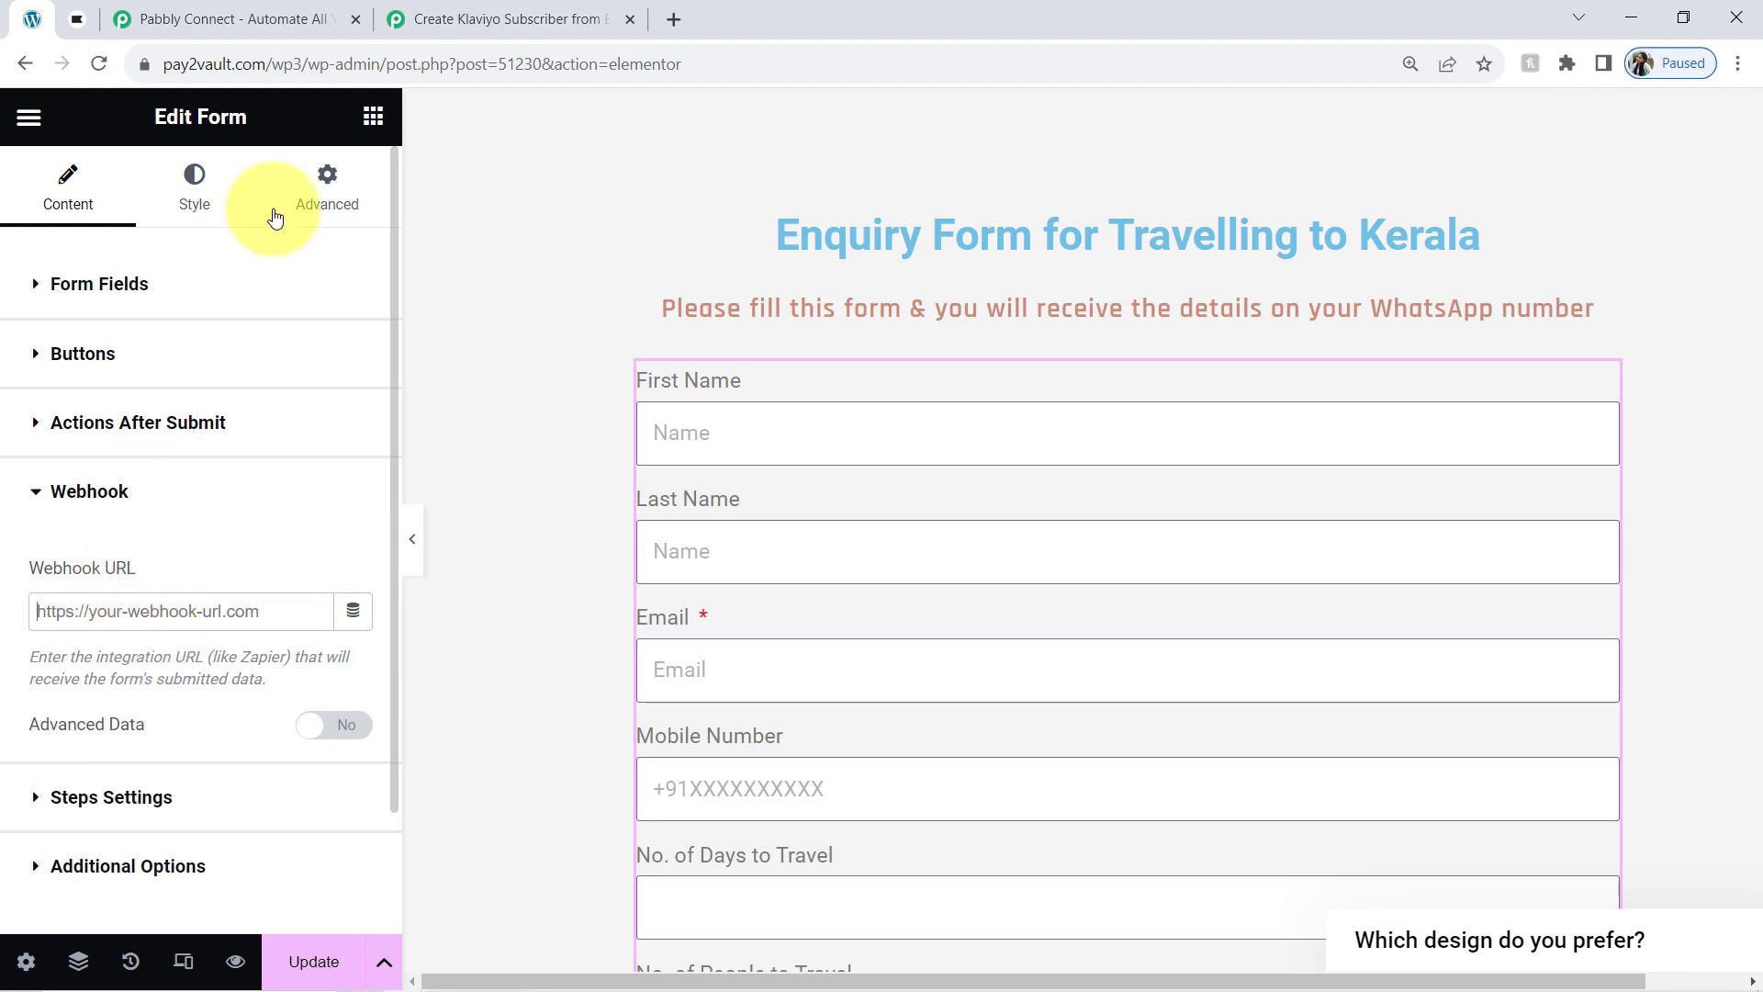
pyautogui.click(577, 19)
pyautogui.click(1429, 157)
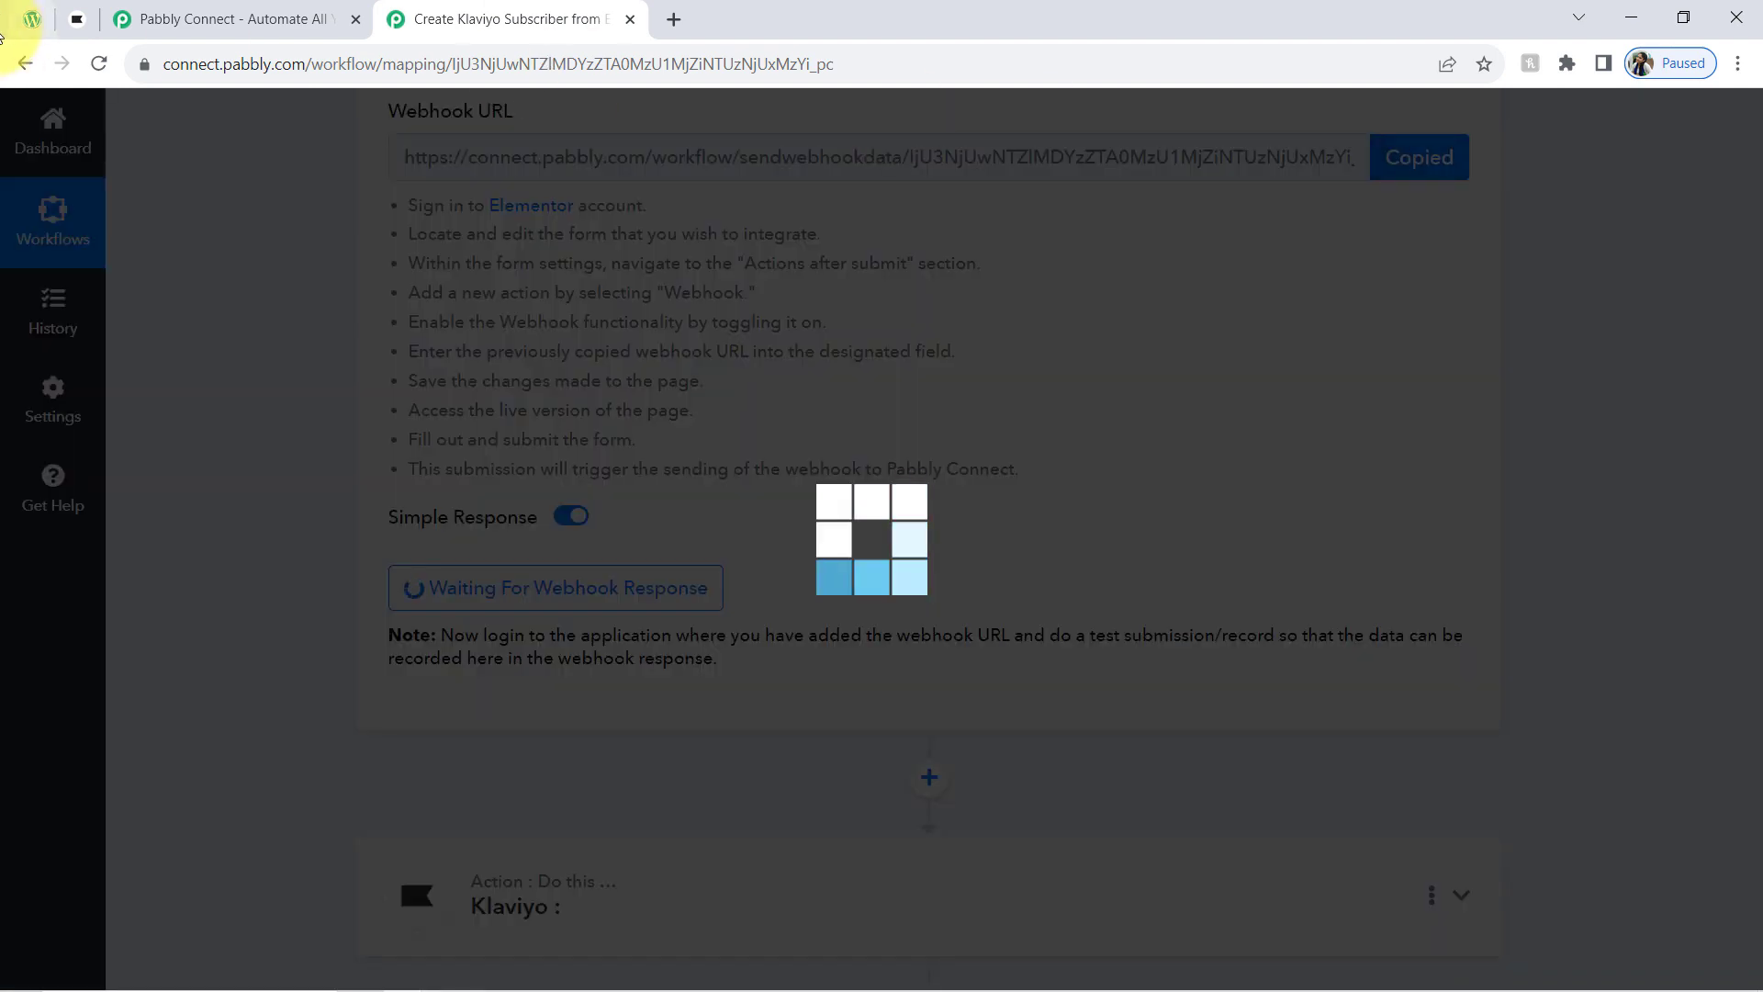
pyautogui.click(32, 19)
pyautogui.hotkey('ctrl', 'v')
pyautogui.click(309, 961)
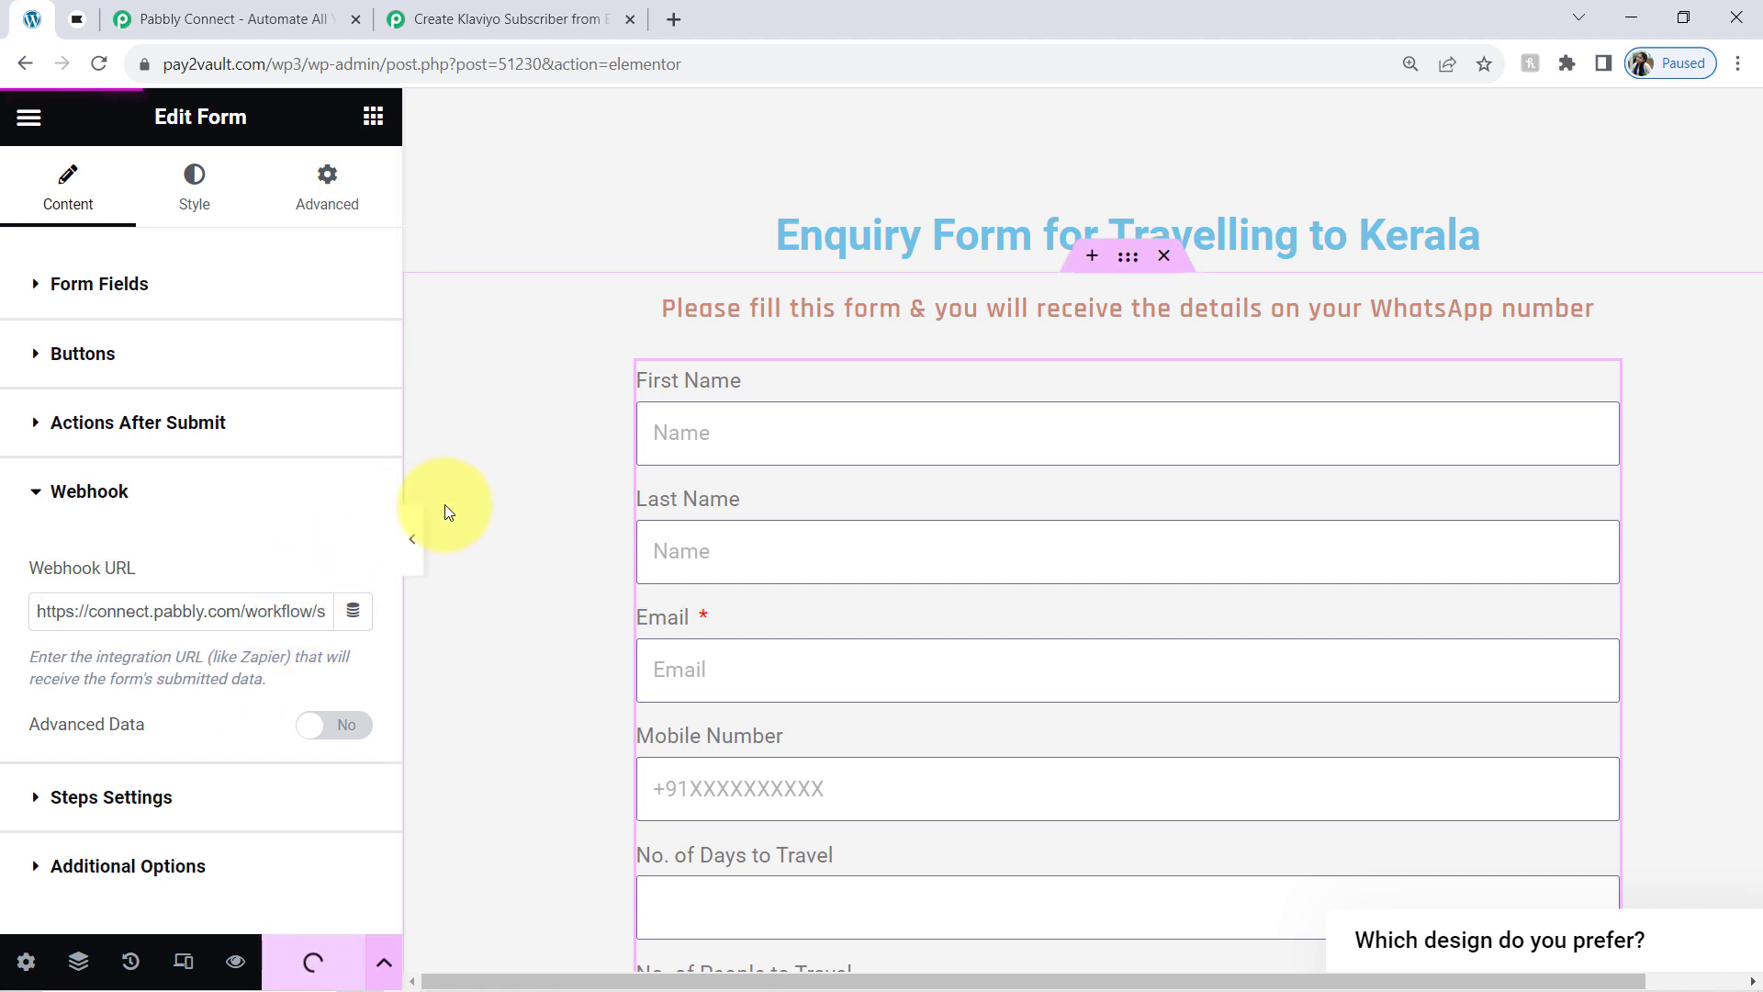
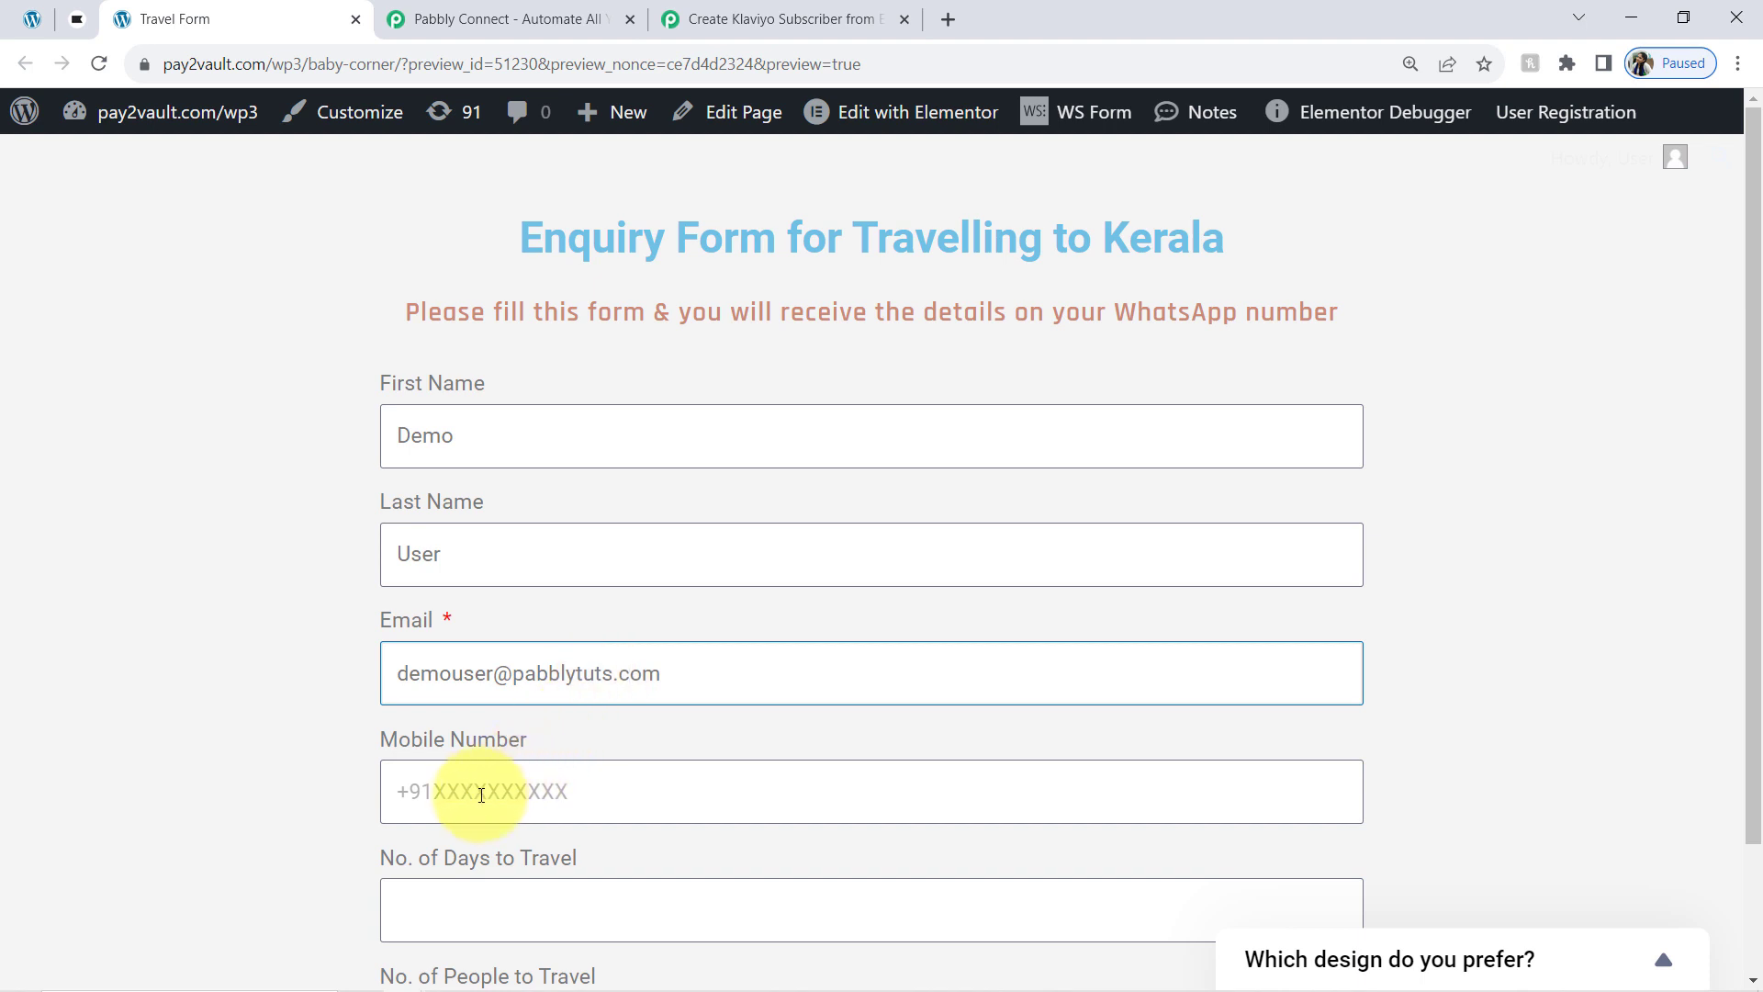
# Complete the test enquiry with a mobile number, 4 days to travel and 2 people to travel, and submit the form.
pyautogui.click(463, 801)
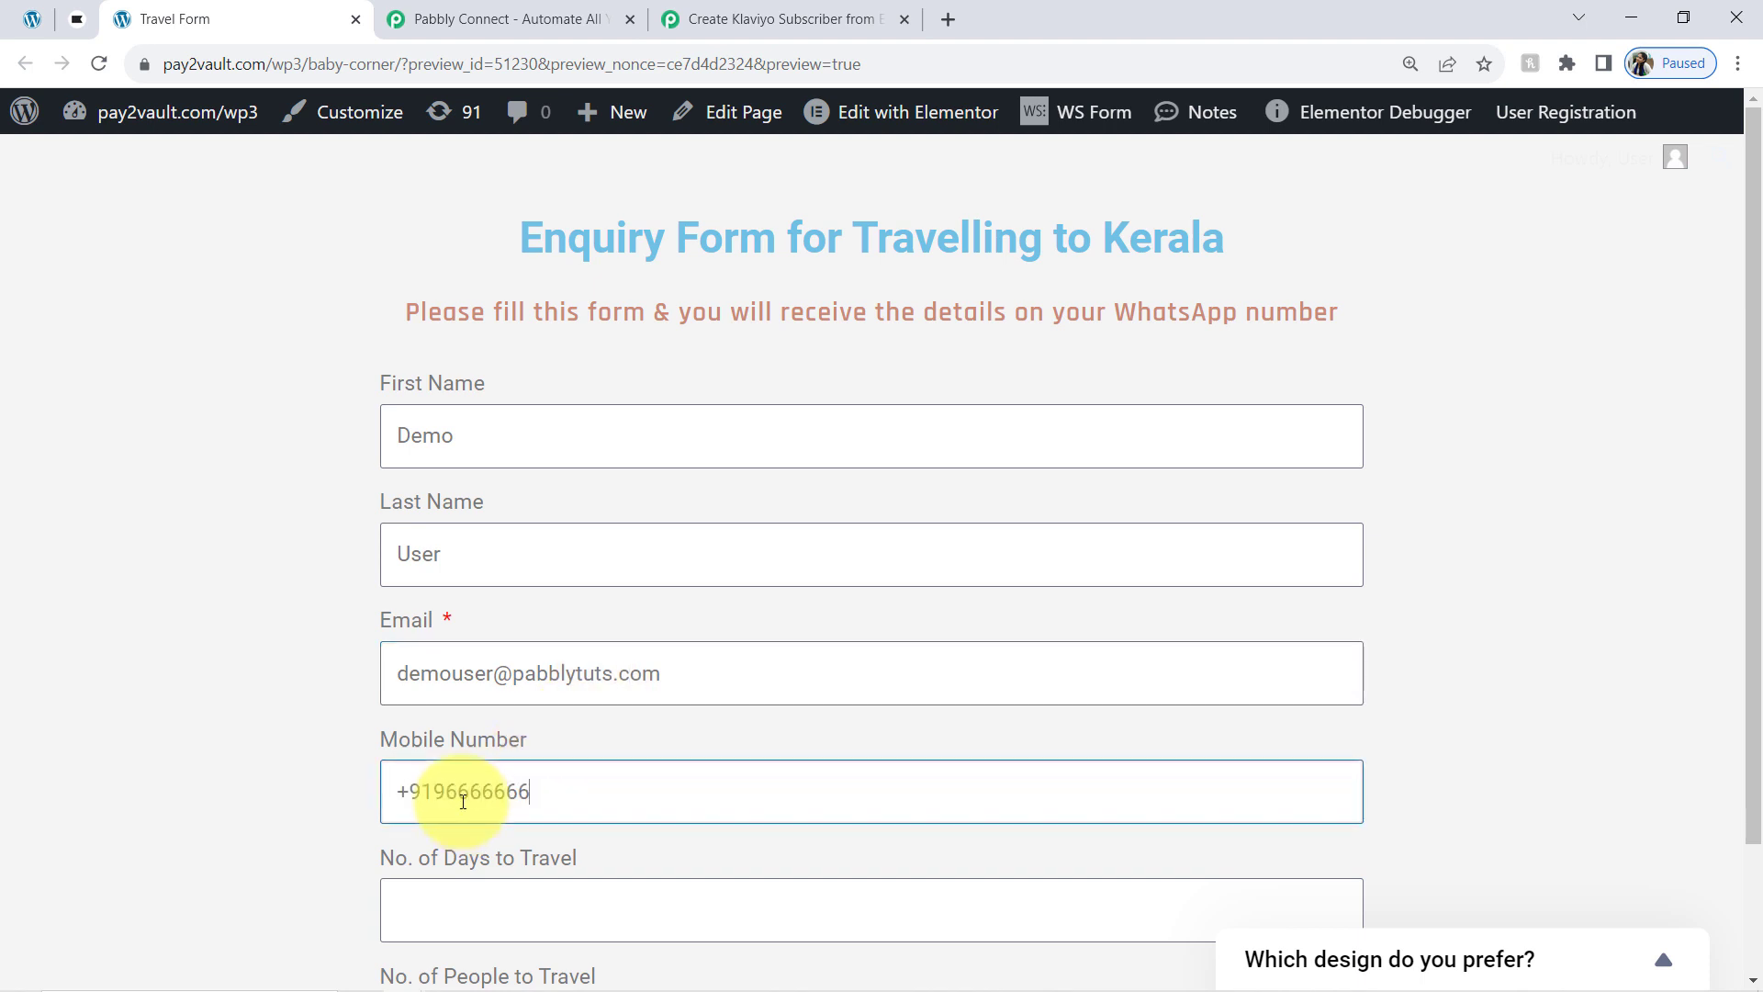
pyautogui.press('Tab')
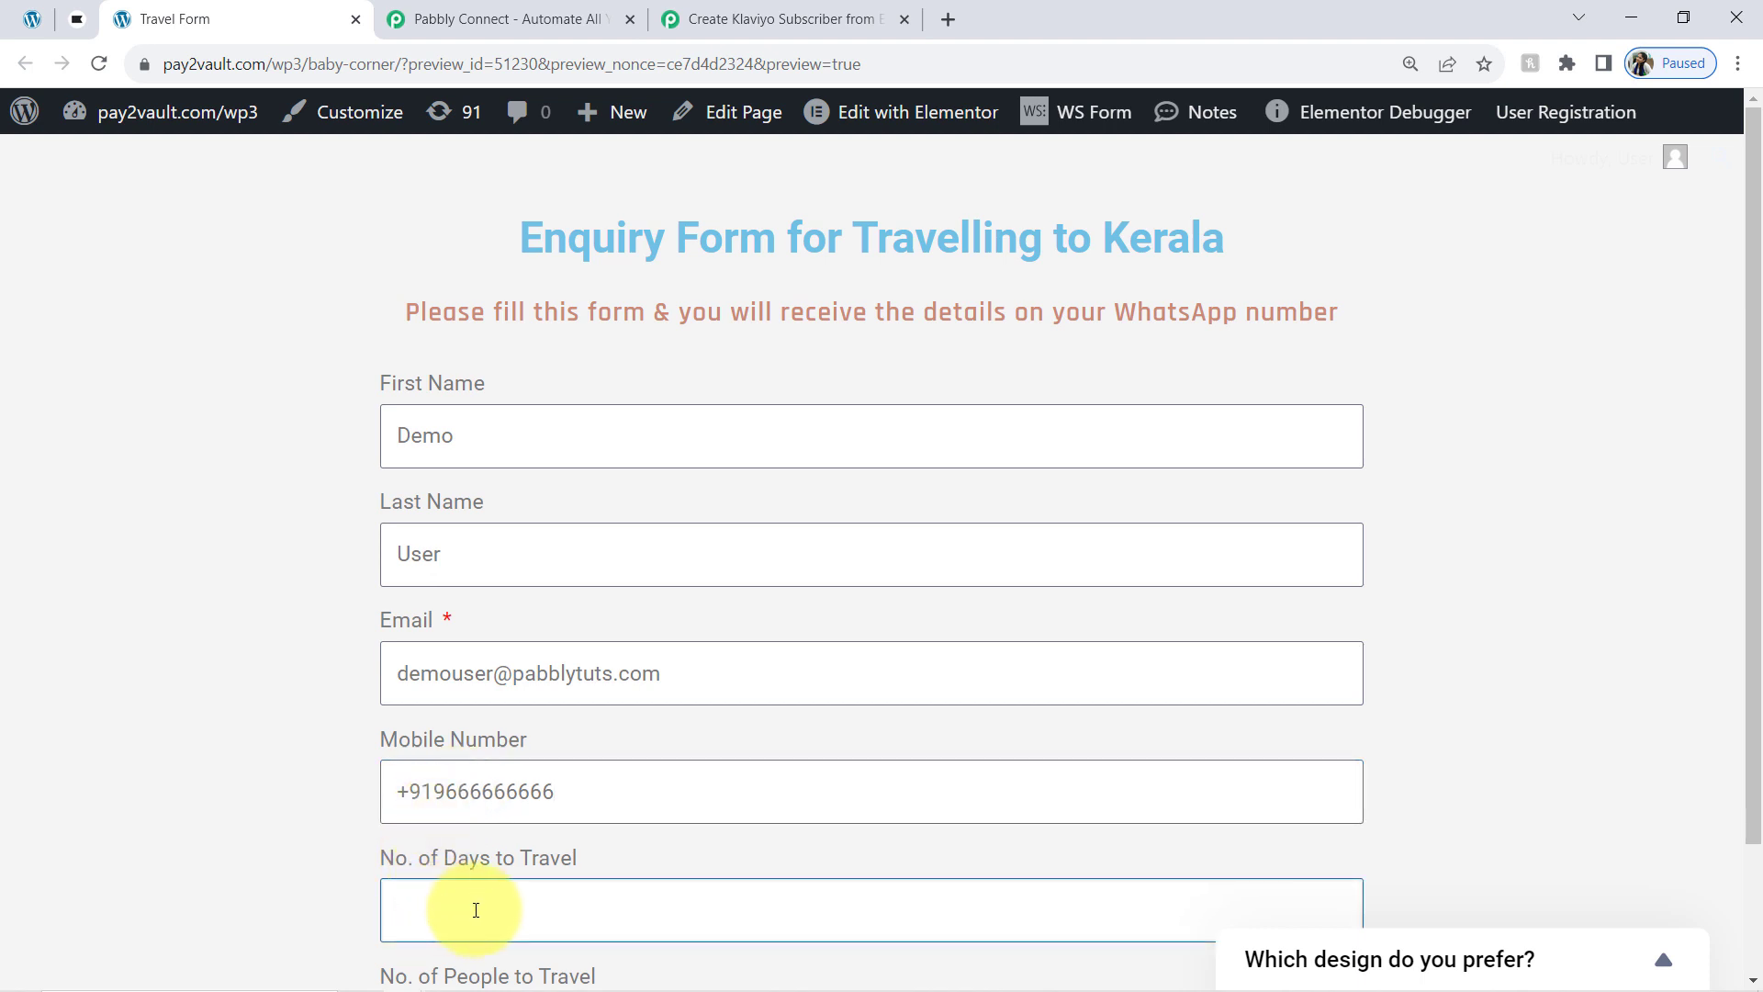
pyautogui.write('4')
pyautogui.scroll(-2, 1732, 610)
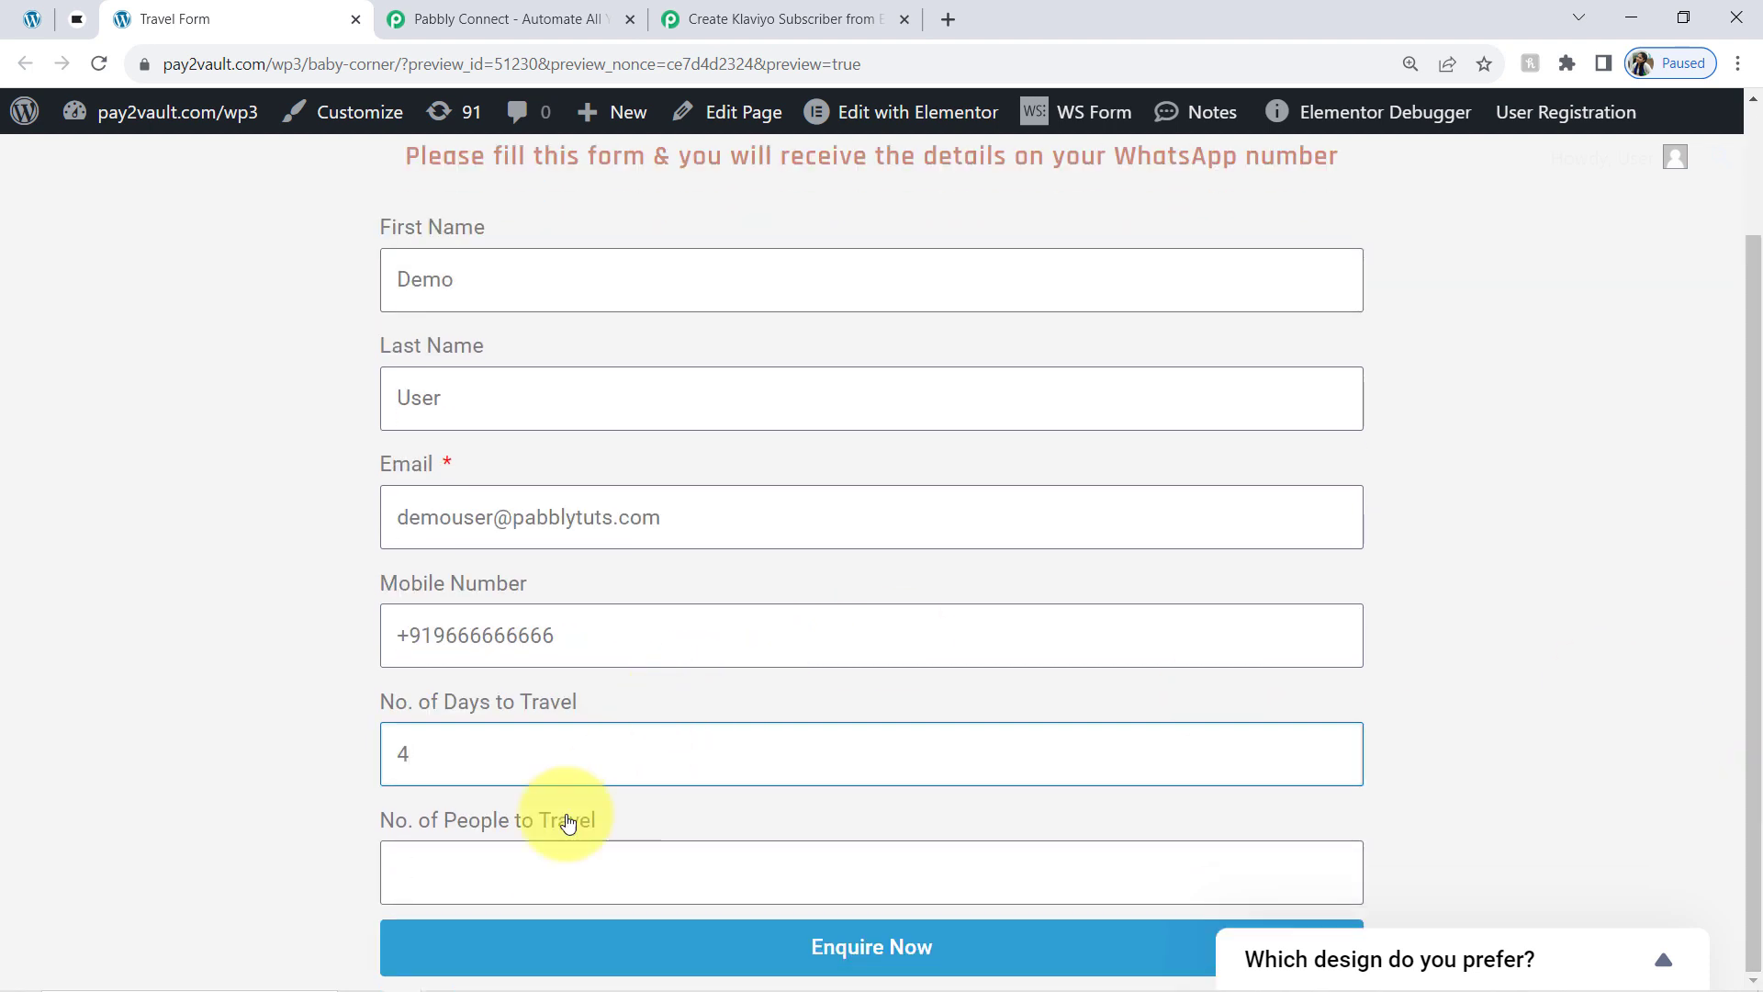
pyautogui.click(484, 873)
pyautogui.write('2')
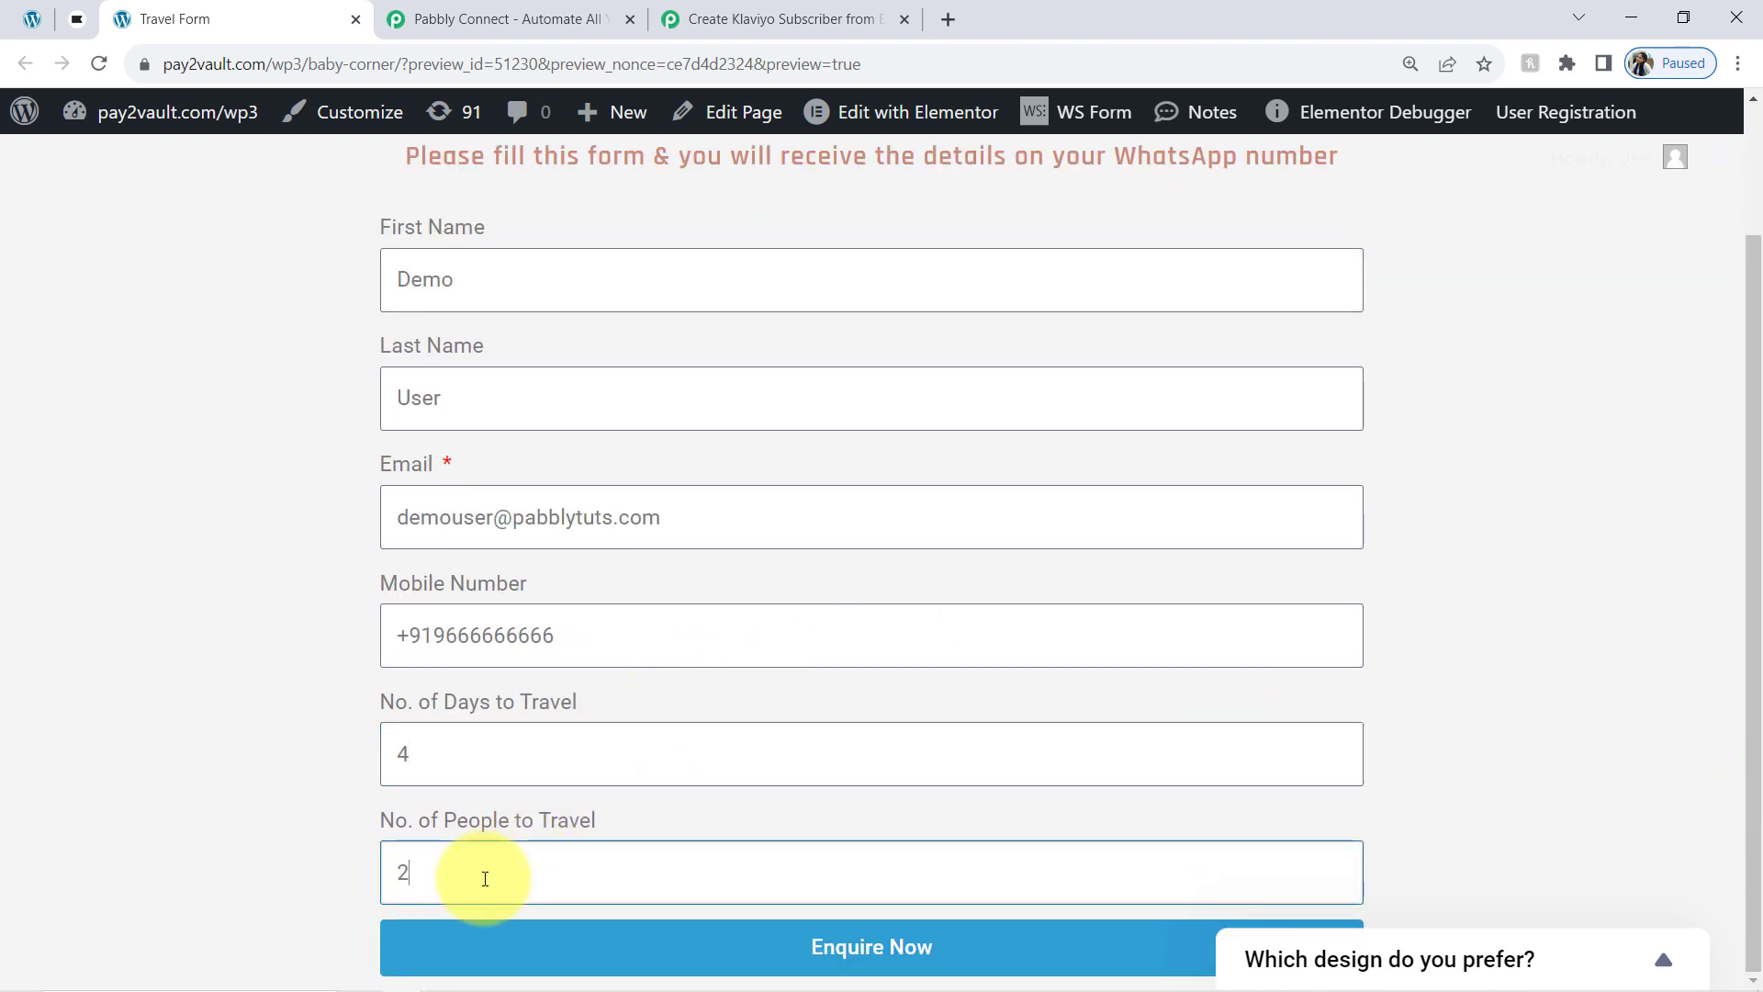
pyautogui.click(825, 971)
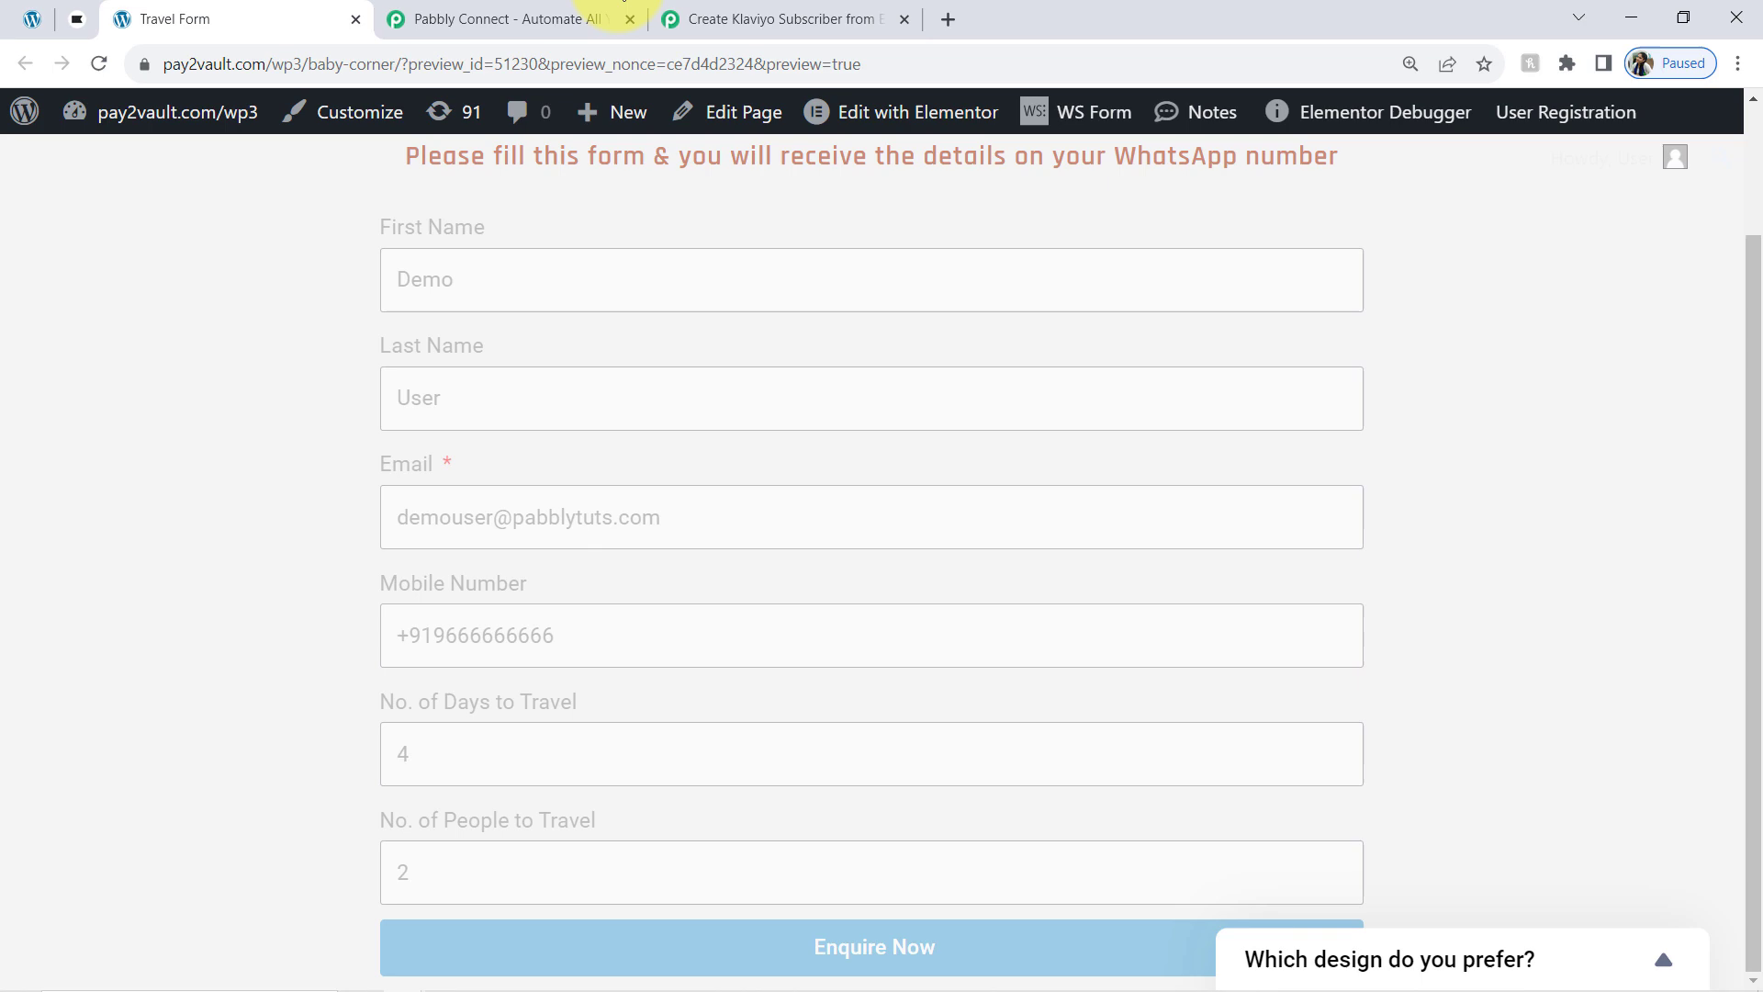
# Switch to the Pabbly Connect workflow and check each form field value in the response received by the Elementor trigger.
pyautogui.click(787, 19)
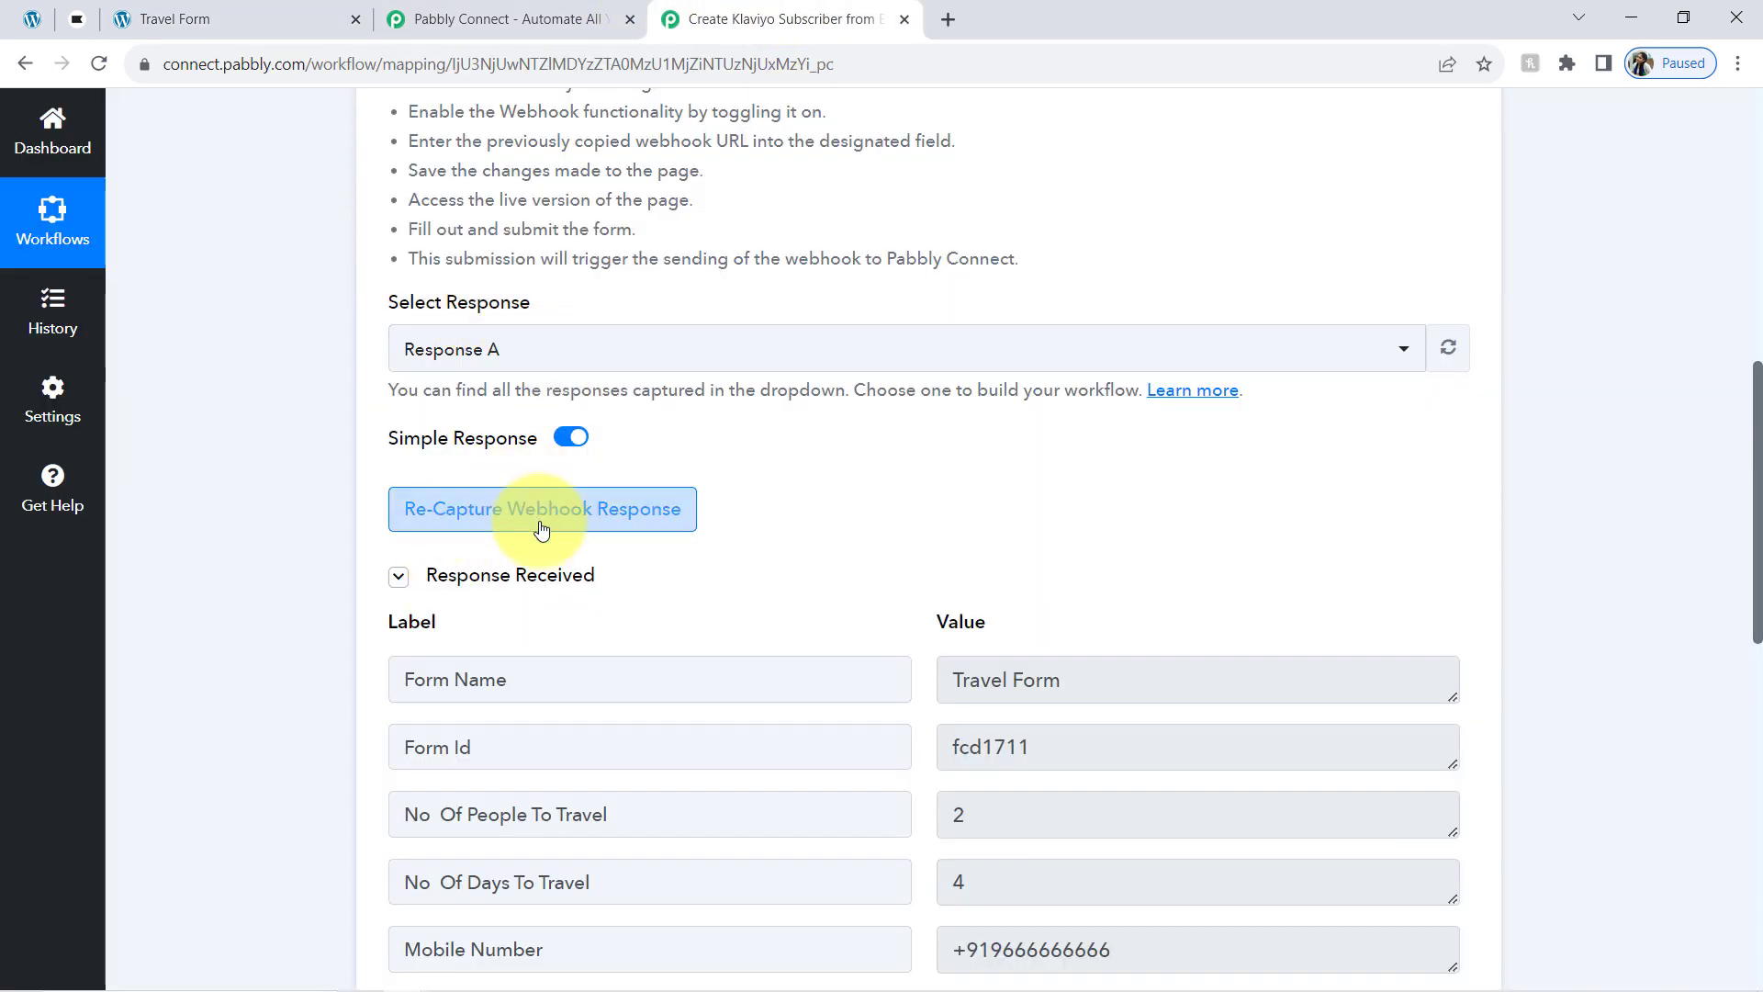
pyautogui.click(475, 588)
pyautogui.click(476, 588)
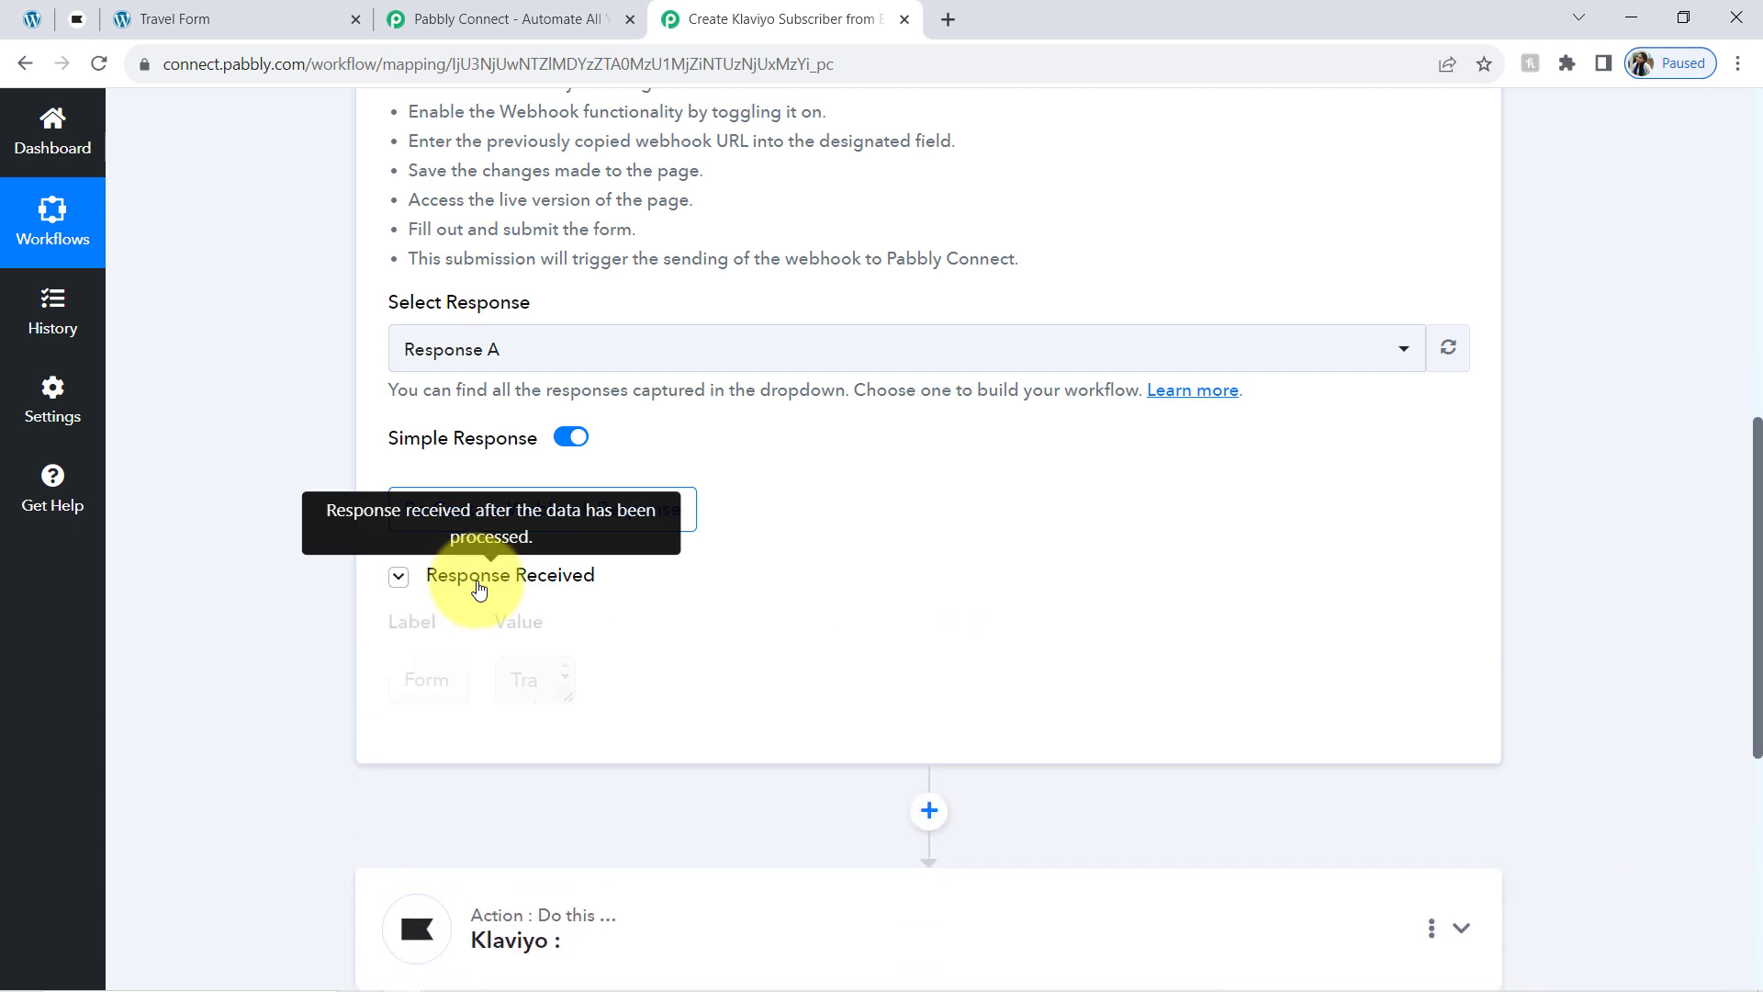
pyautogui.moveTo(1756, 383); pyautogui.dragTo(1756, 488)
pyautogui.moveTo(1038, 314); pyautogui.dragTo(952, 317)
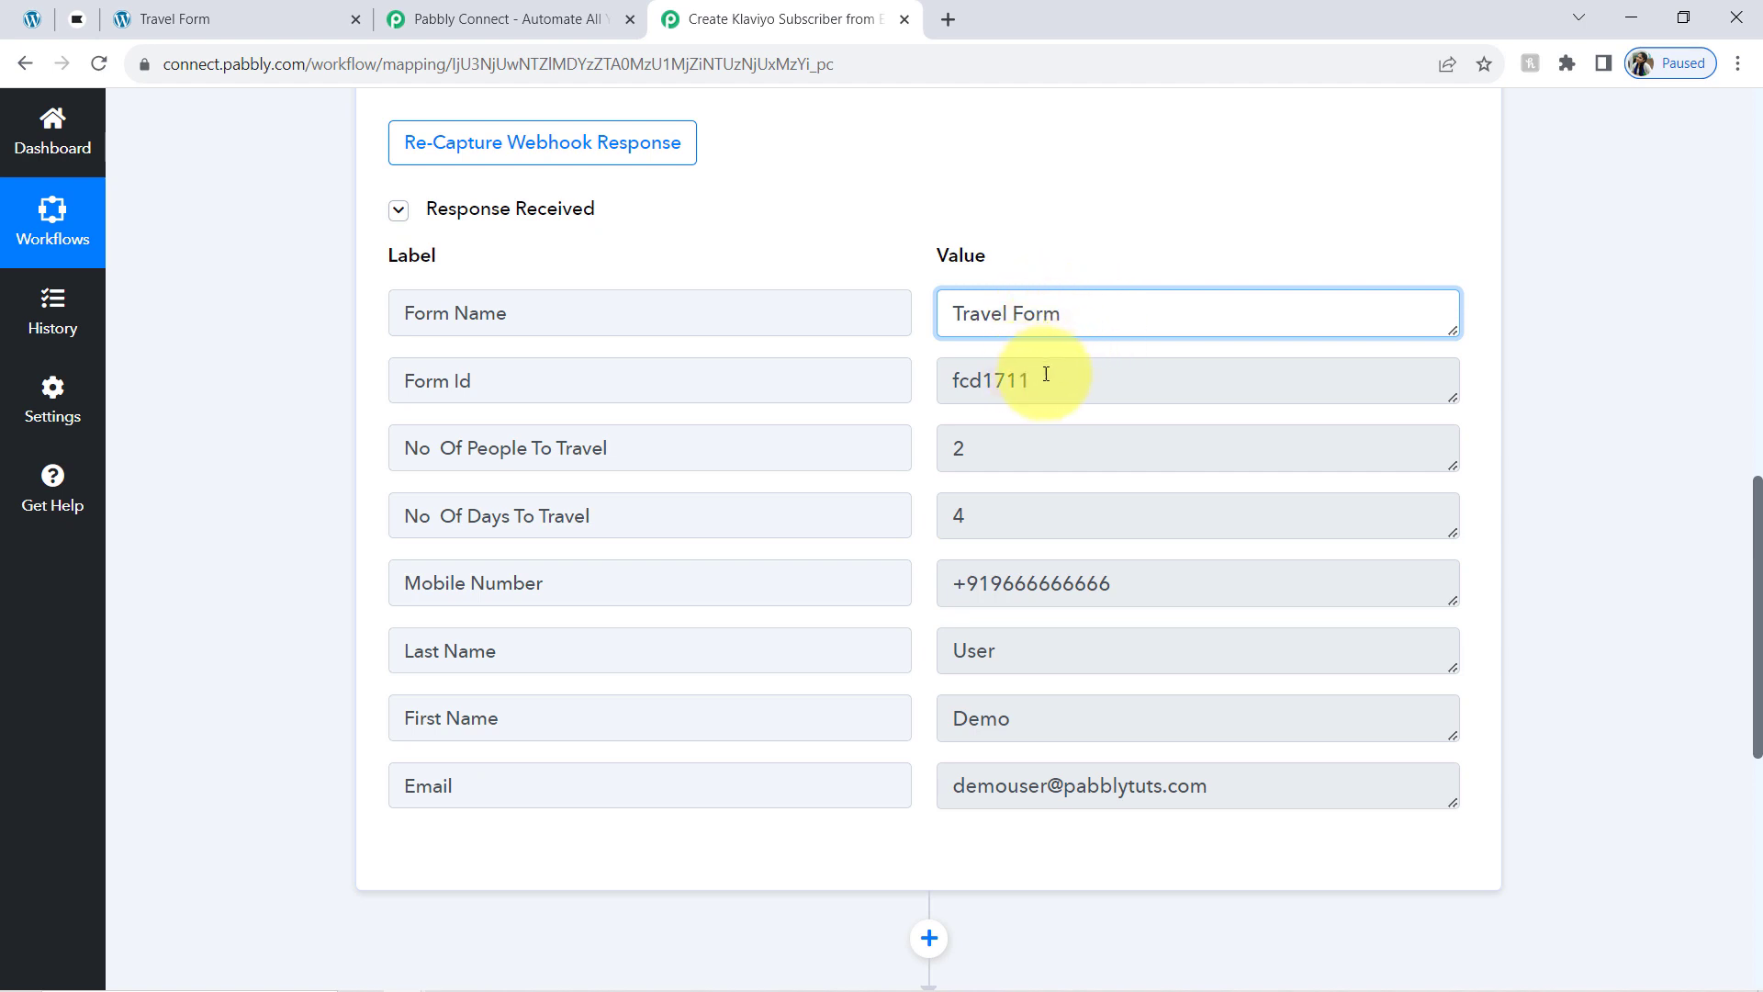
pyautogui.moveTo(1046, 373); pyautogui.dragTo(964, 380)
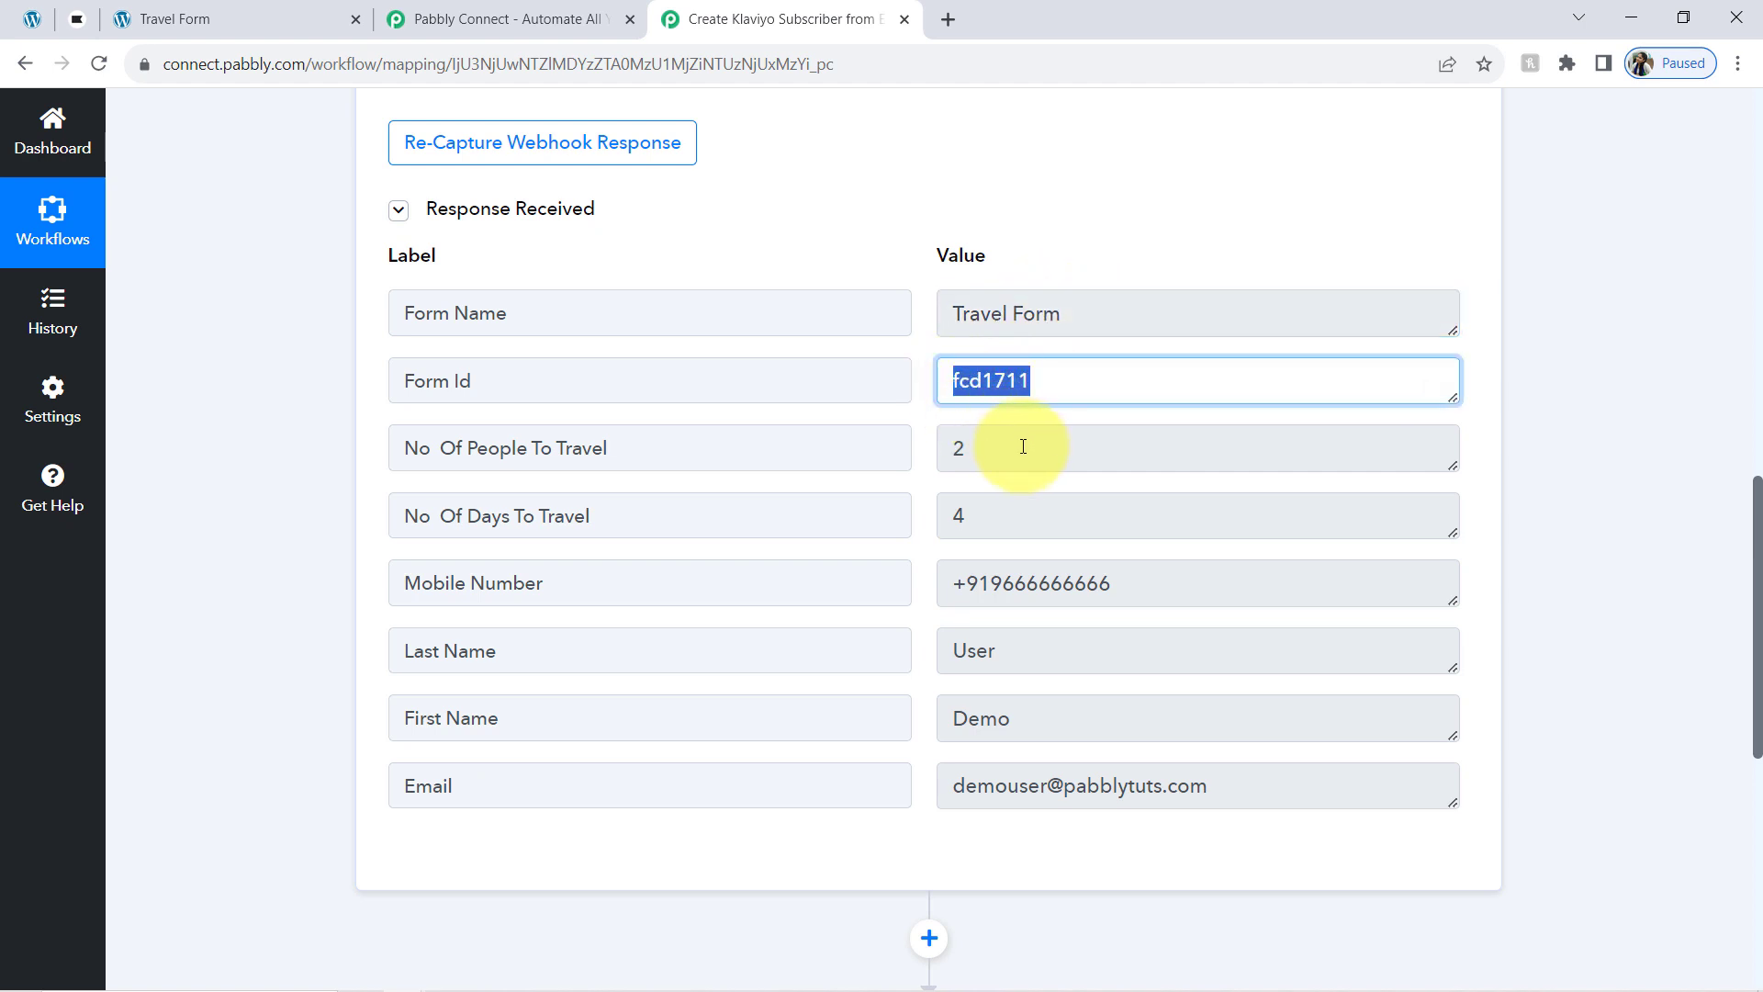
pyautogui.click(1018, 449)
pyautogui.click(969, 507)
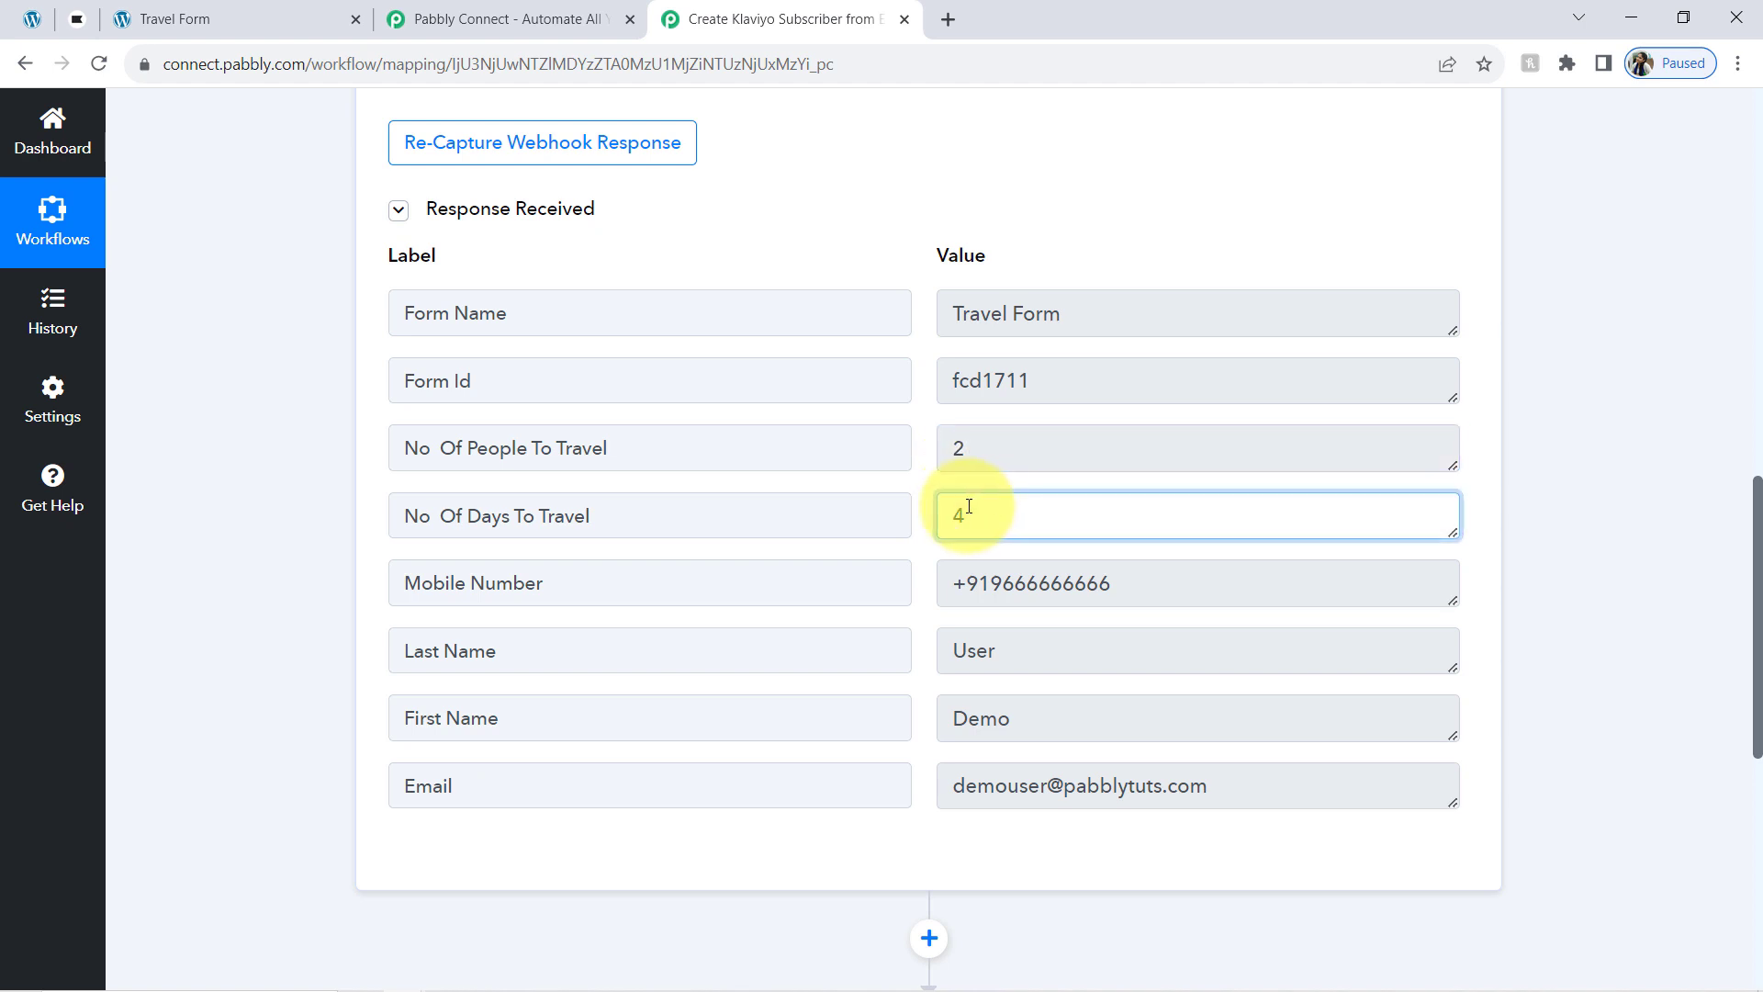
pyautogui.click(1000, 569)
pyautogui.hotkey('ctrl', 'a')
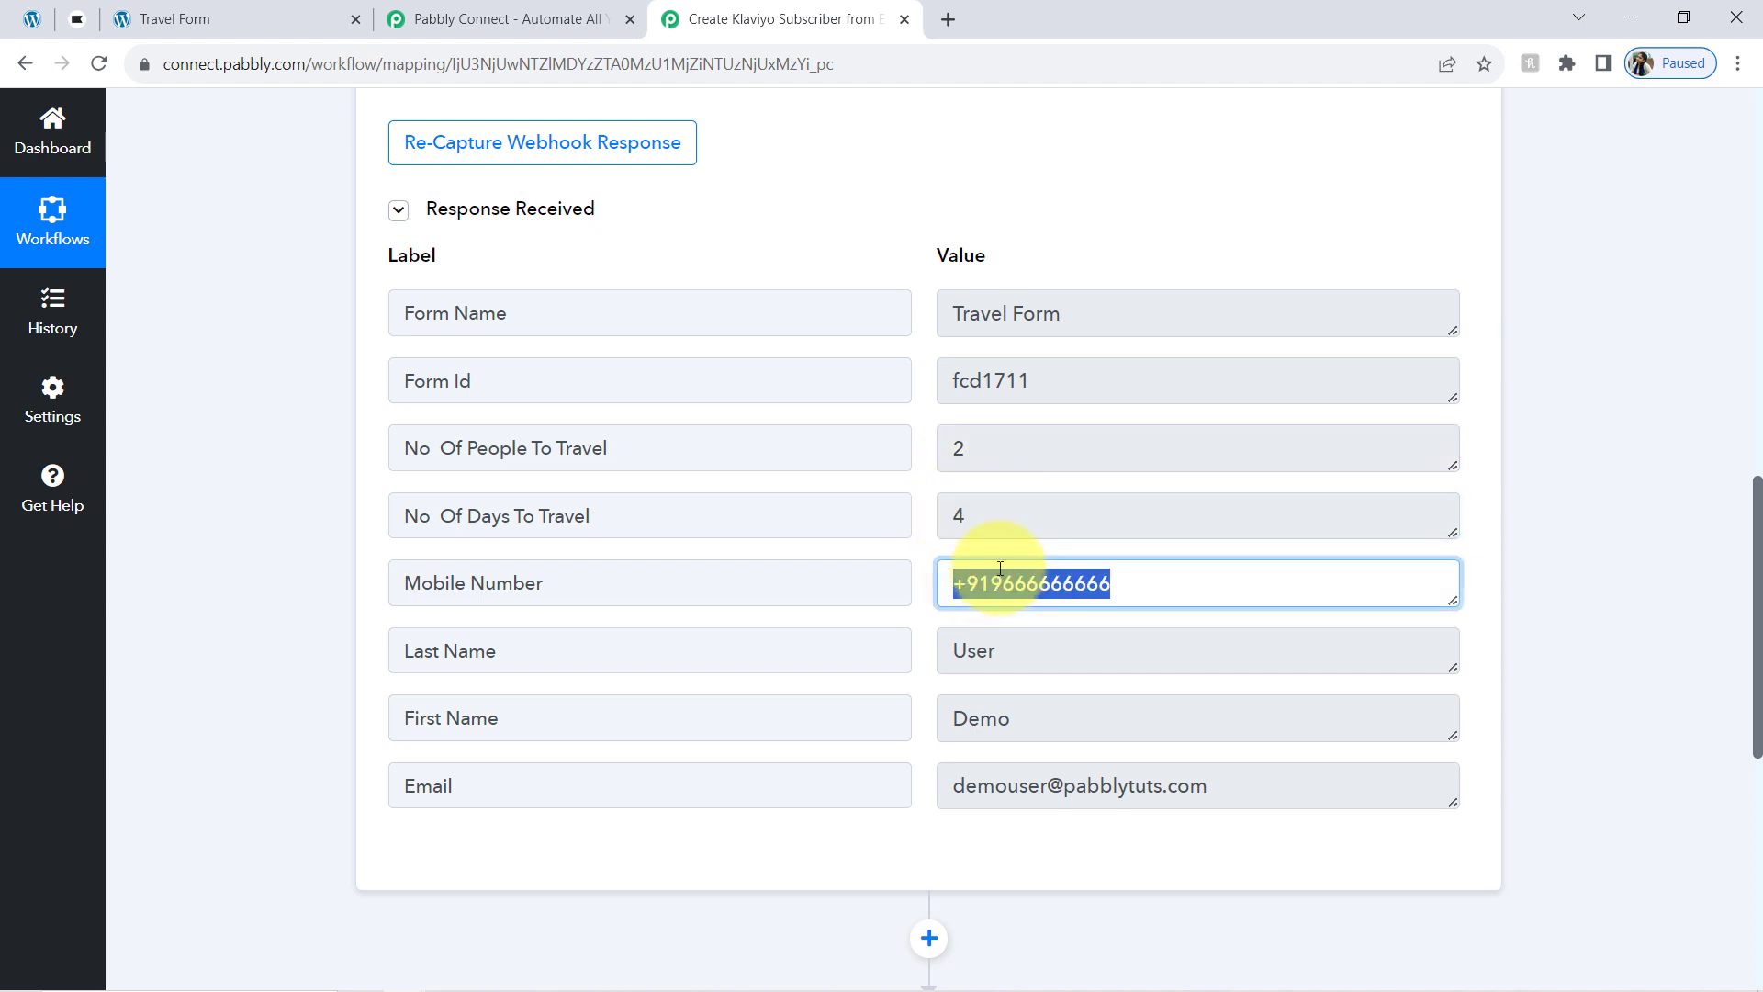
pyautogui.doubleClick(969, 653)
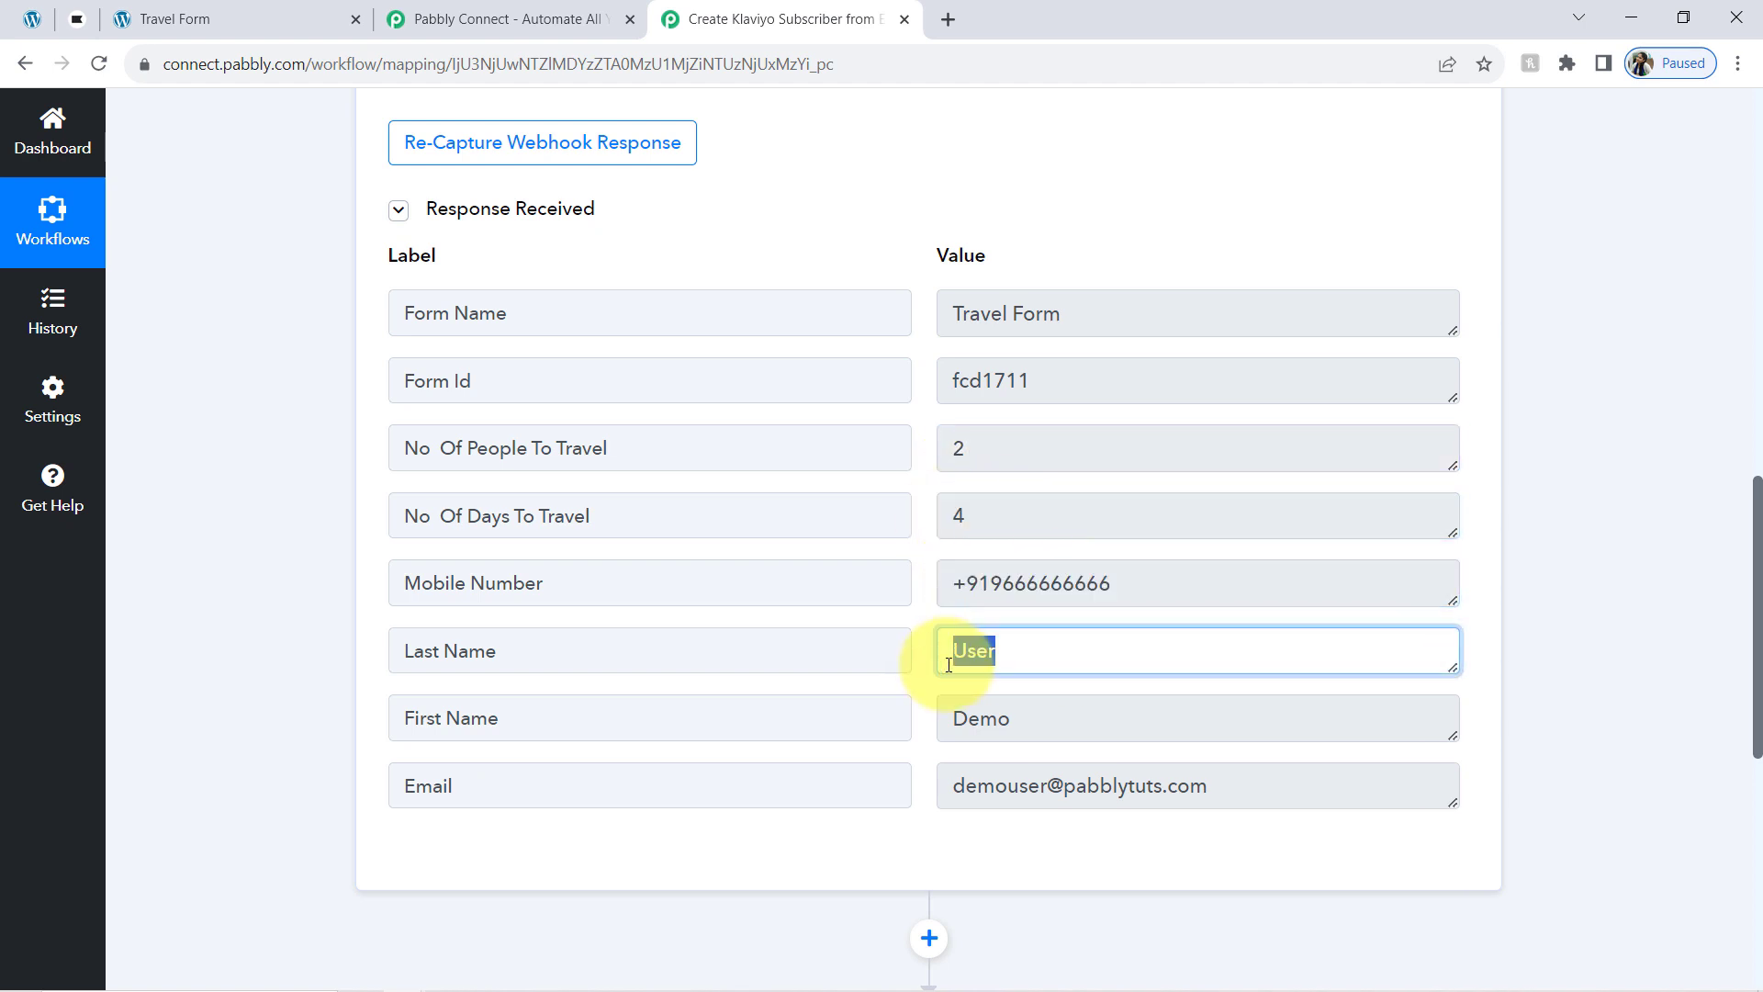
pyautogui.doubleClick(1019, 724)
pyautogui.moveTo(1076, 787); pyautogui.dragTo(942, 798)
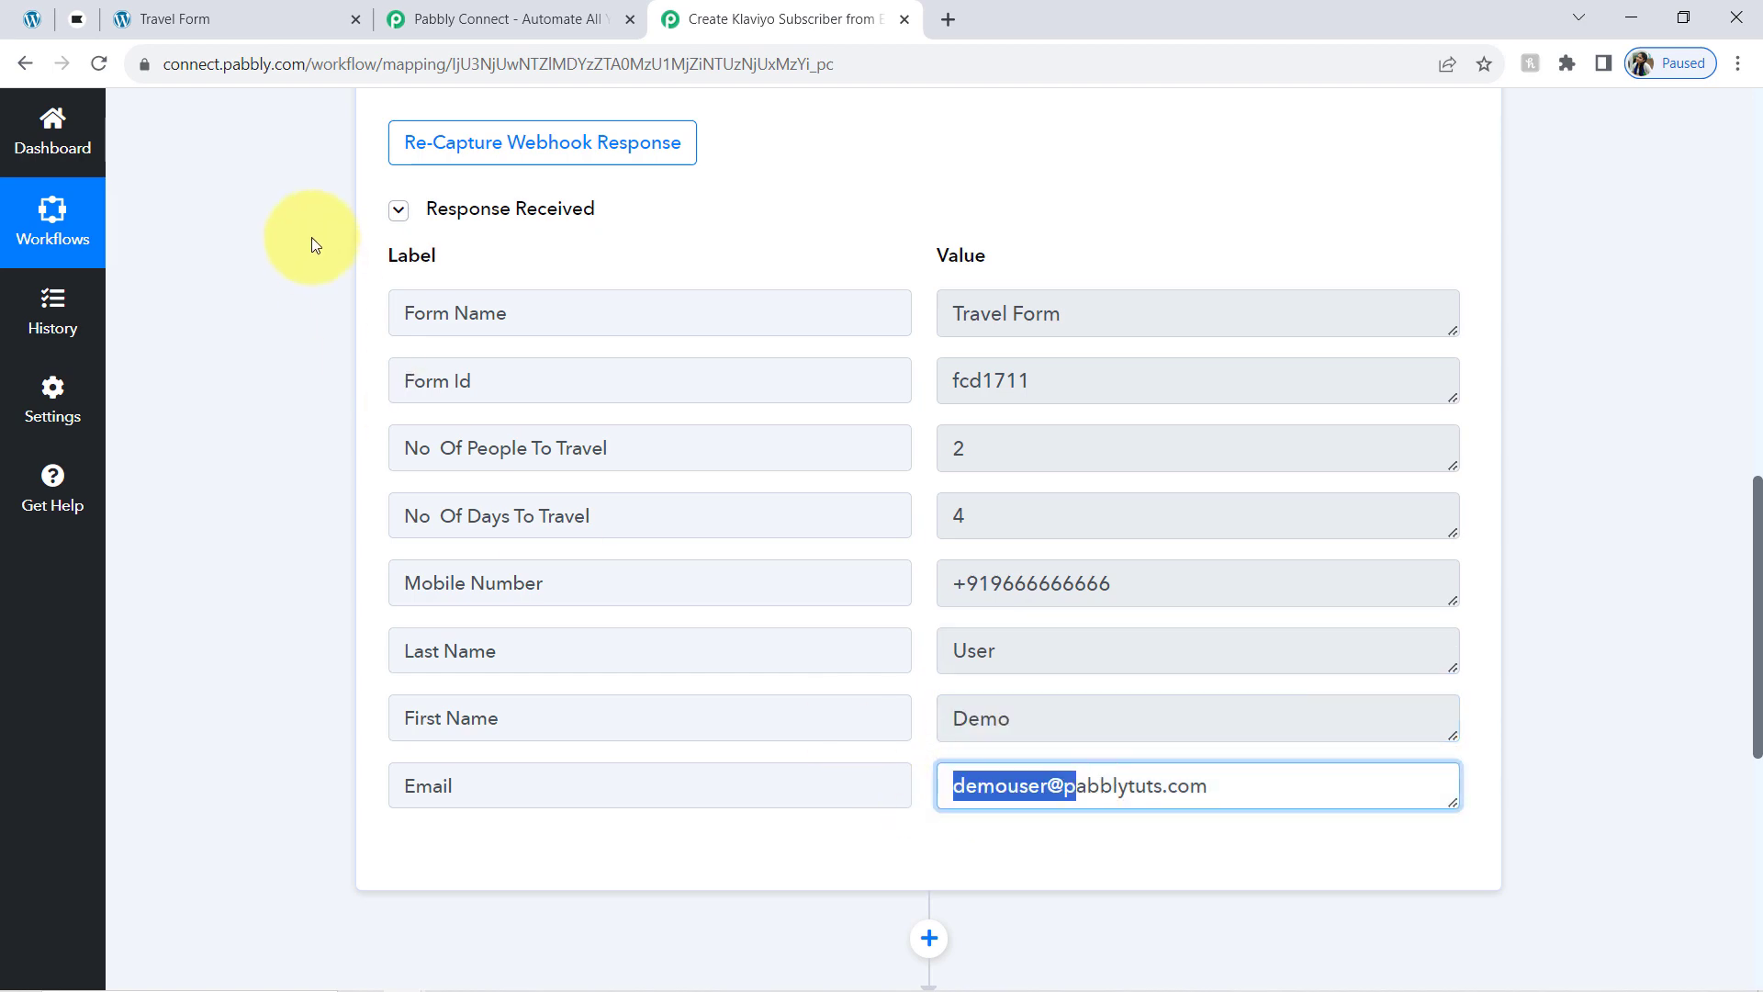
# Collapse the received response and the Elementor New Form Submission trigger step.
pyautogui.click(401, 213)
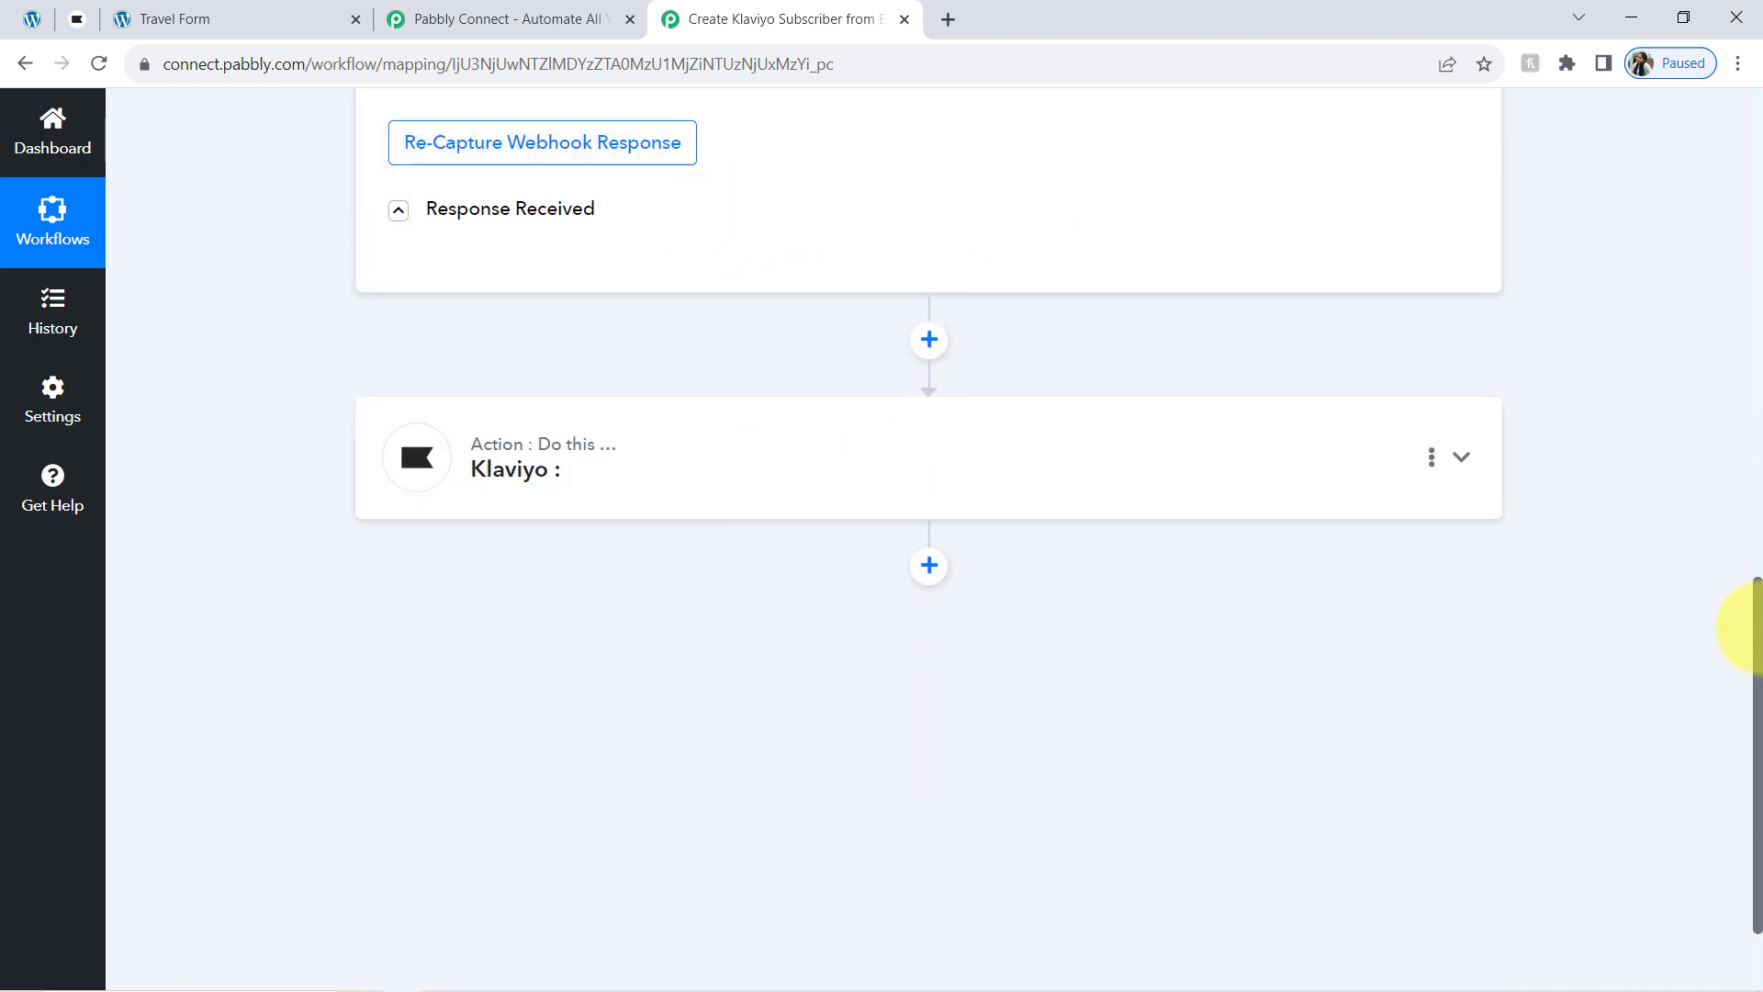
pyautogui.moveTo(1756, 585); pyautogui.dragTo(1758, 137)
pyautogui.click(584, 424)
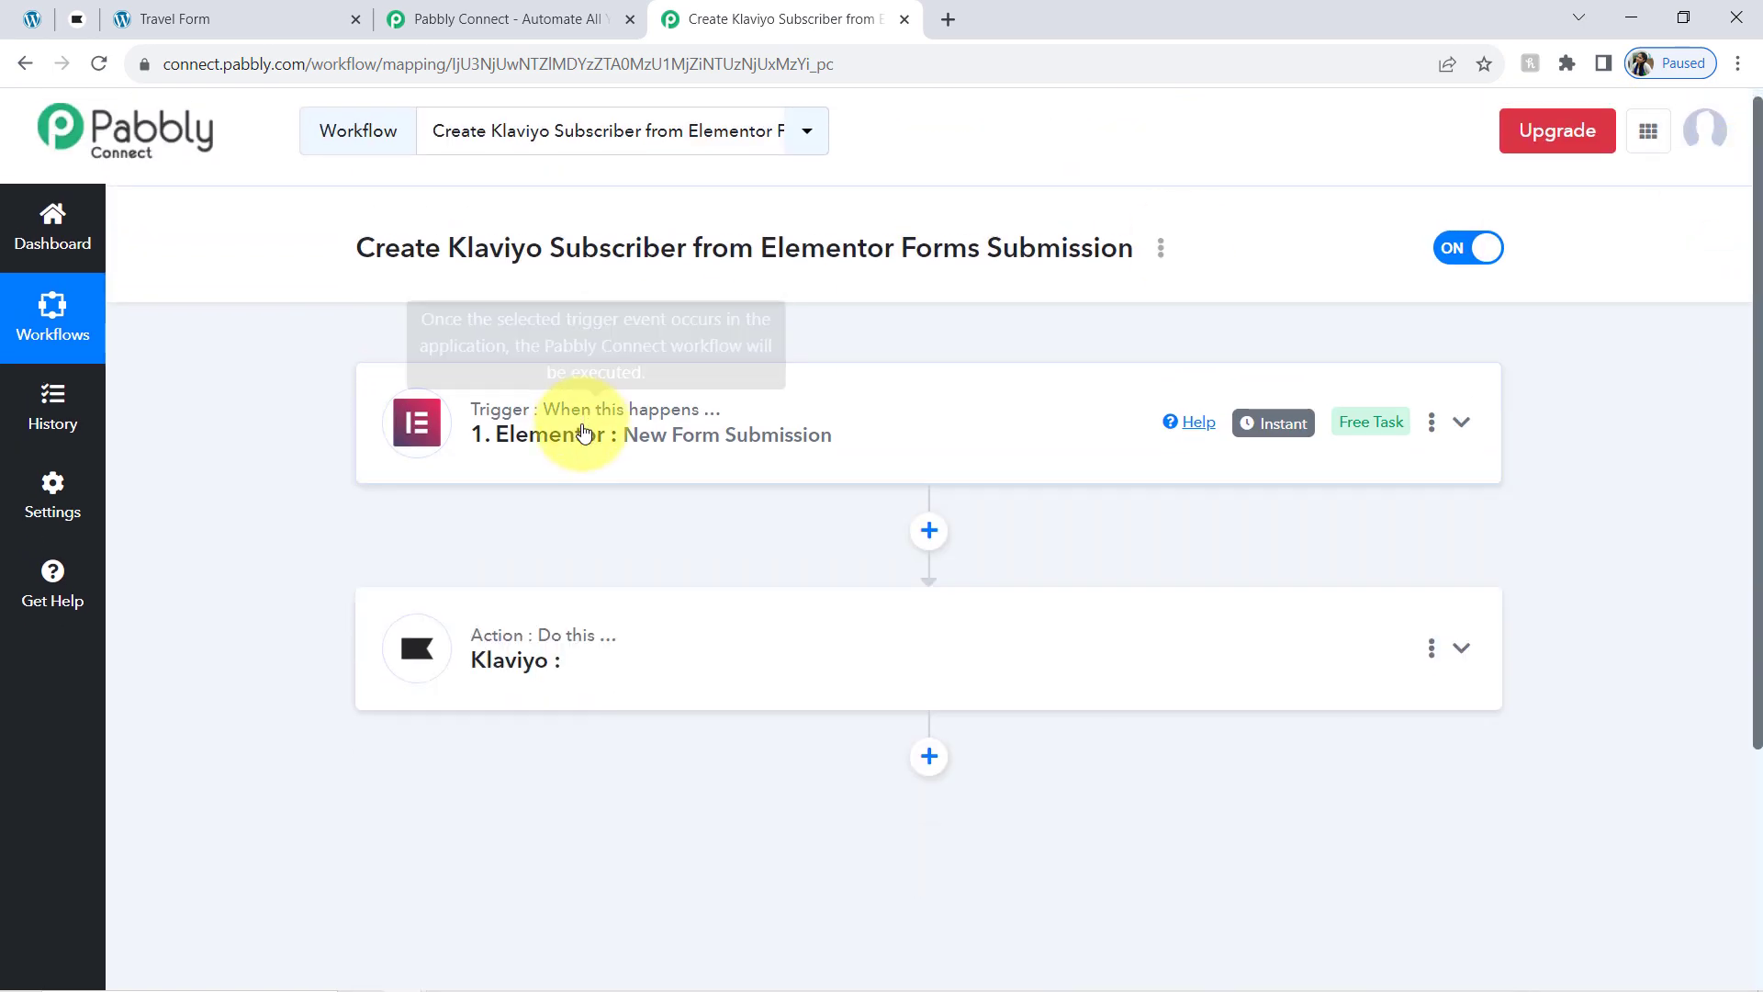
# Close the Travel Form preview page and return to the Klaviyo subscriber workflow.
pyautogui.click(158, 14)
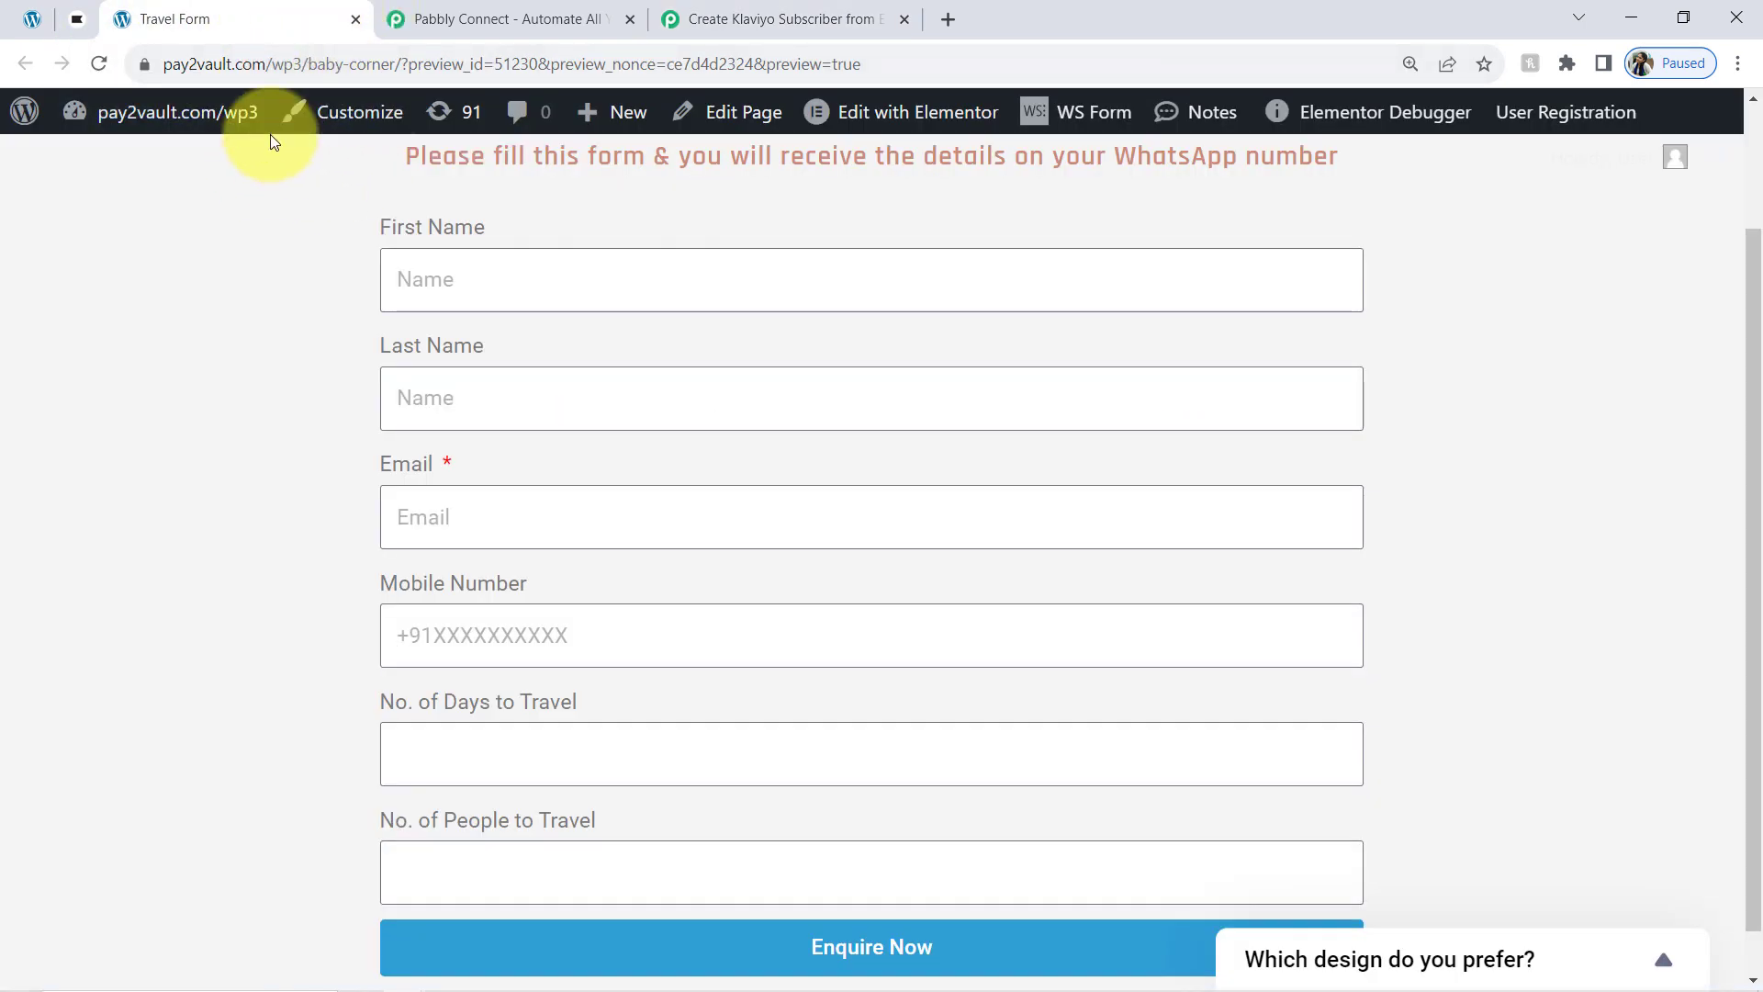
pyautogui.click(354, 19)
pyautogui.click(436, 11)
# Expand the workflow's Klaviyo action step and choose Add Subscriber (with Basic Details) as its action event.
pyautogui.moveTo(1263, 424)
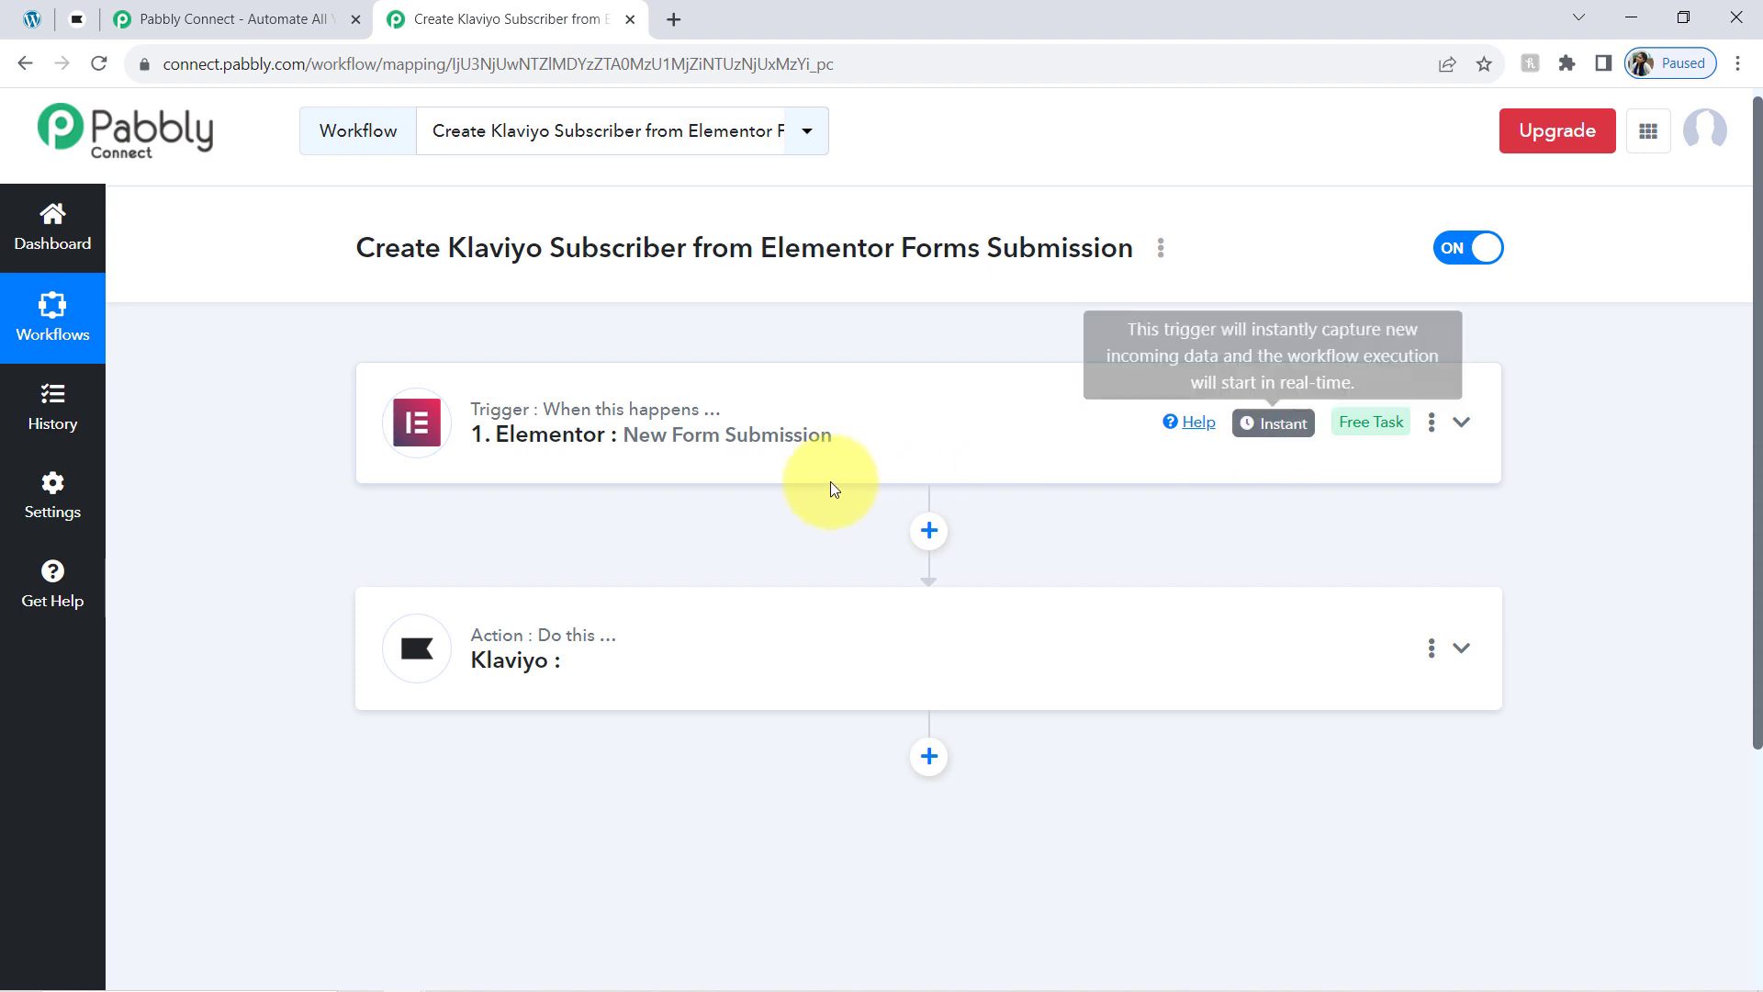
pyautogui.moveTo(555, 413)
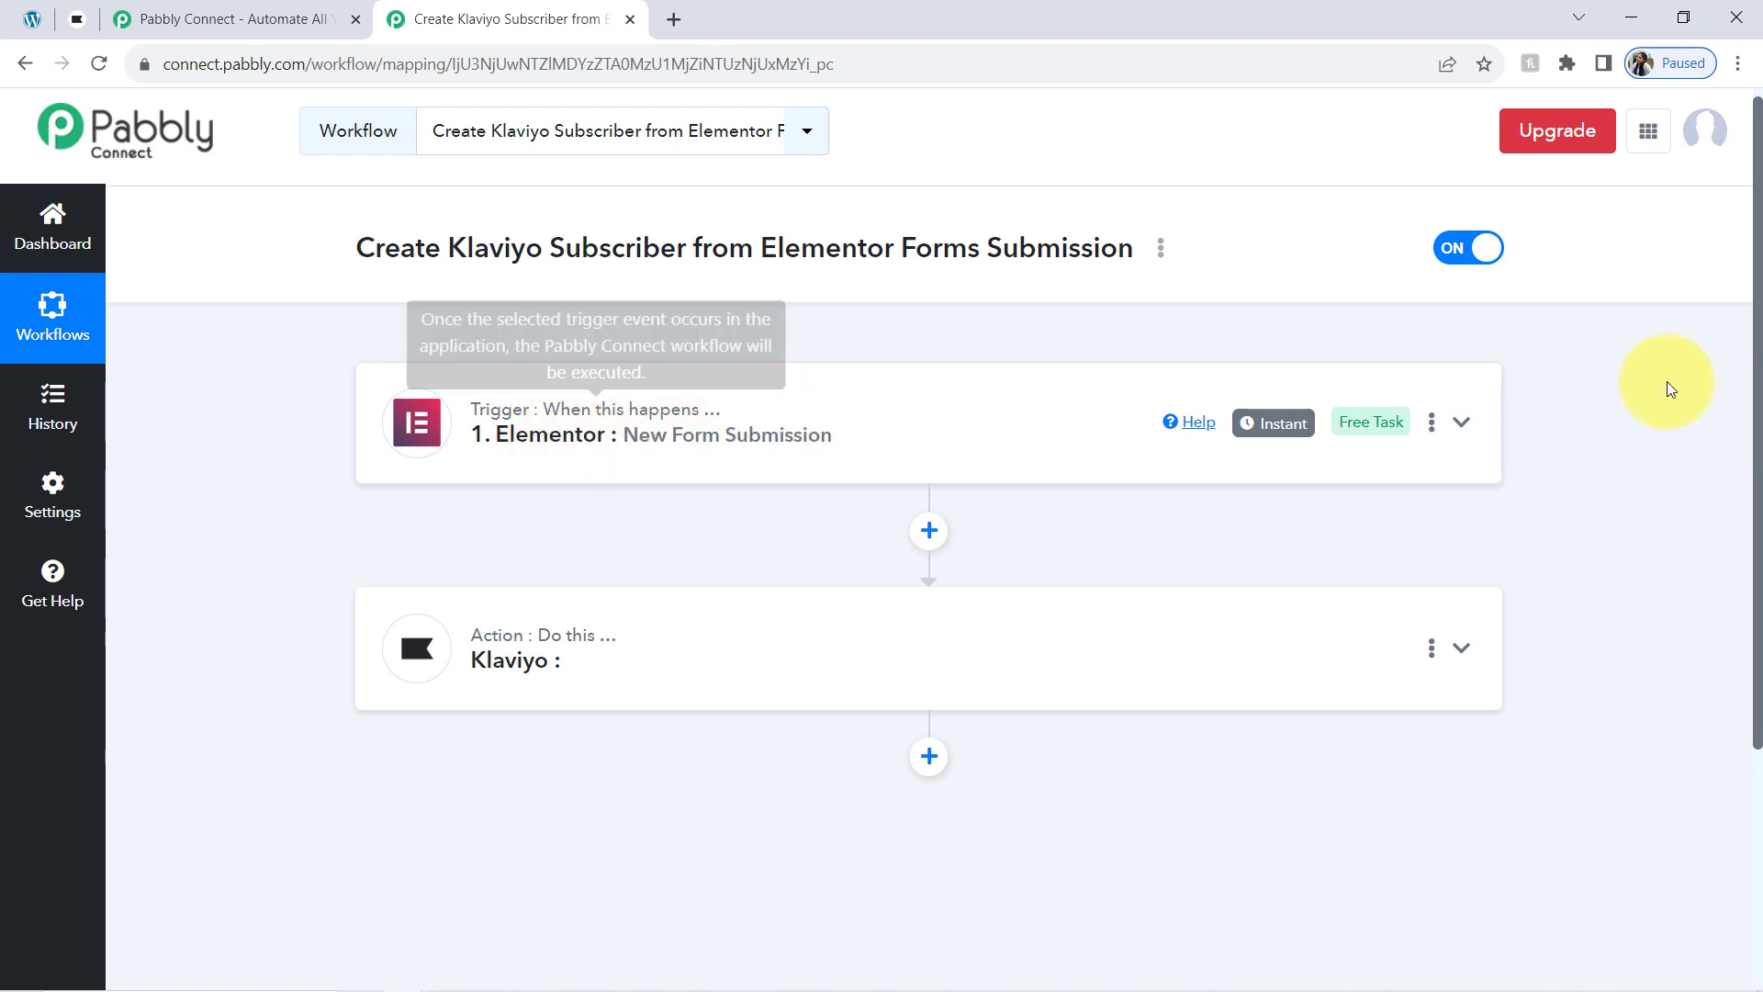
pyautogui.moveTo(1754, 381); pyautogui.dragTo(1752, 570)
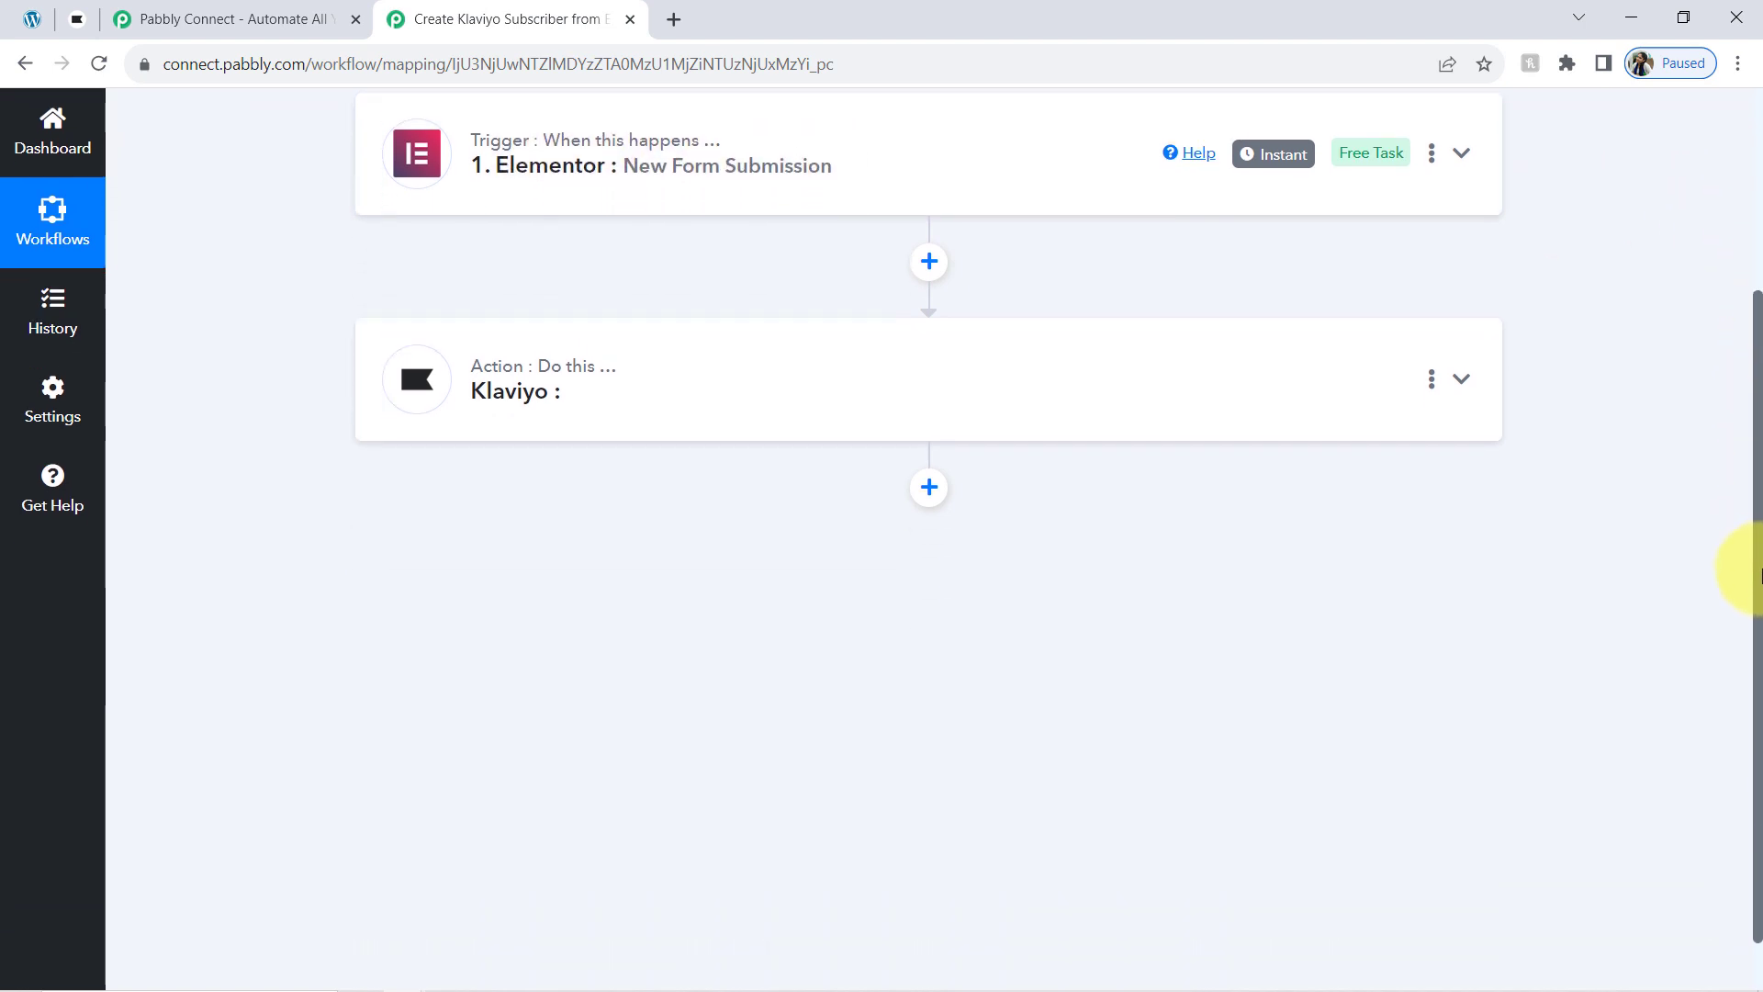
pyautogui.click(553, 397)
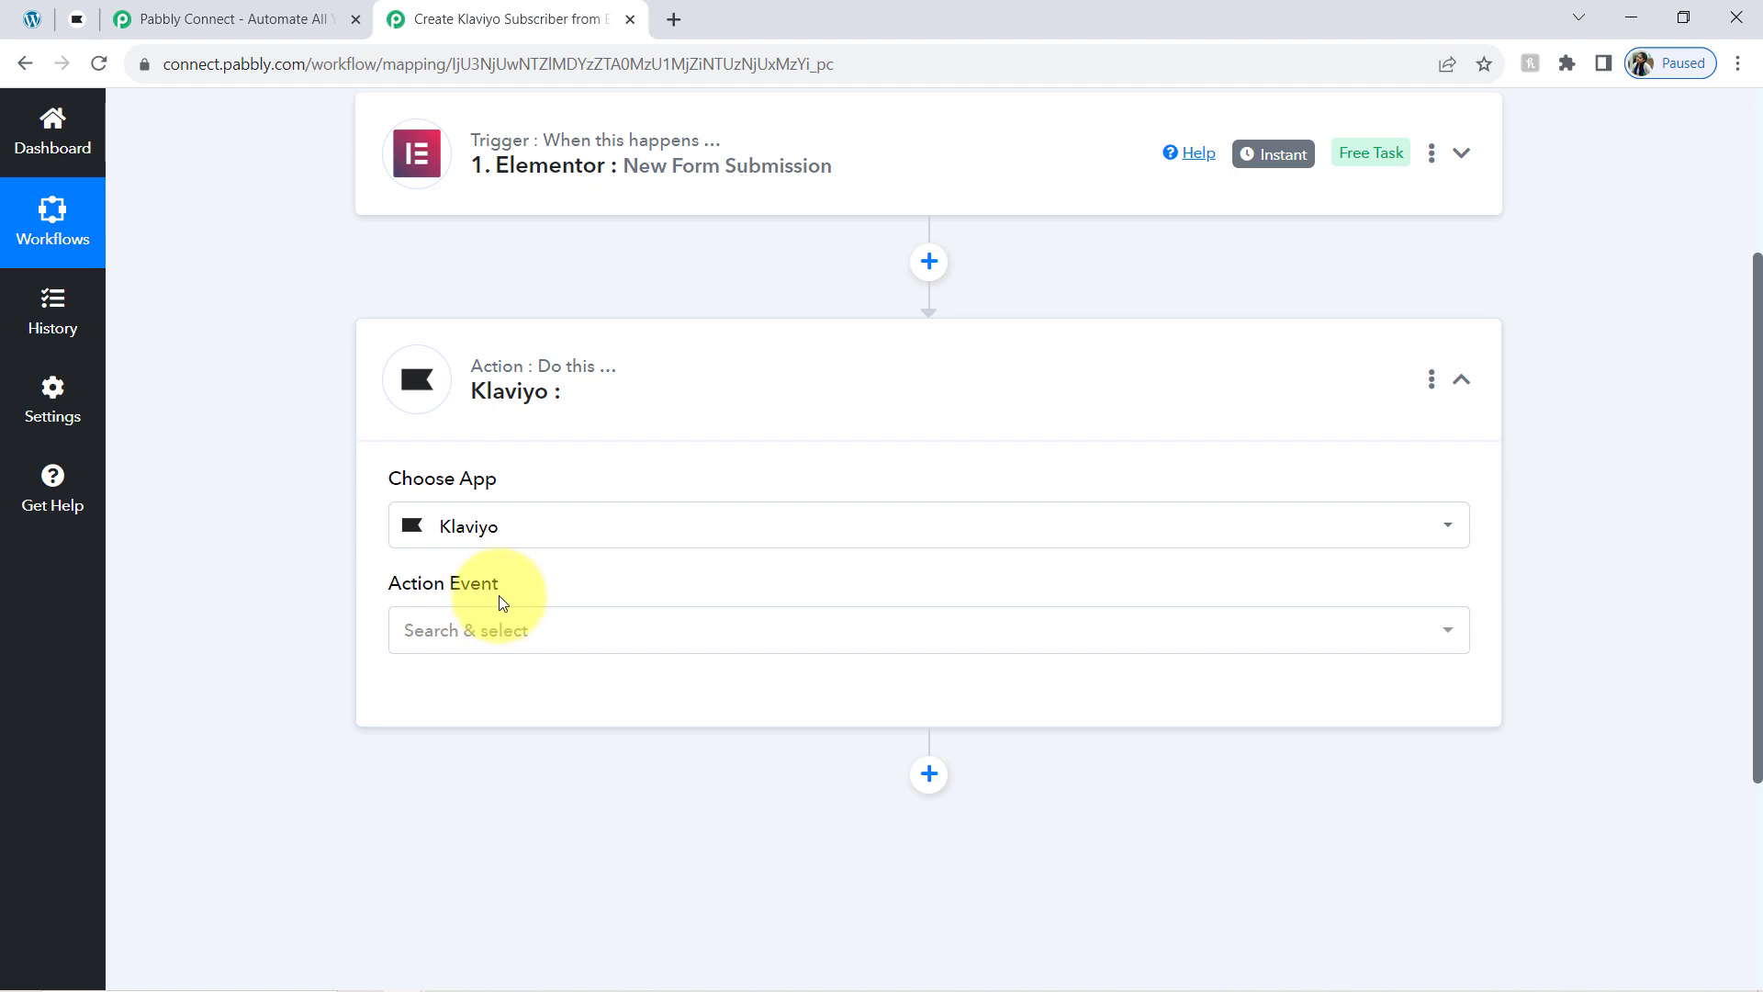
pyautogui.click(480, 656)
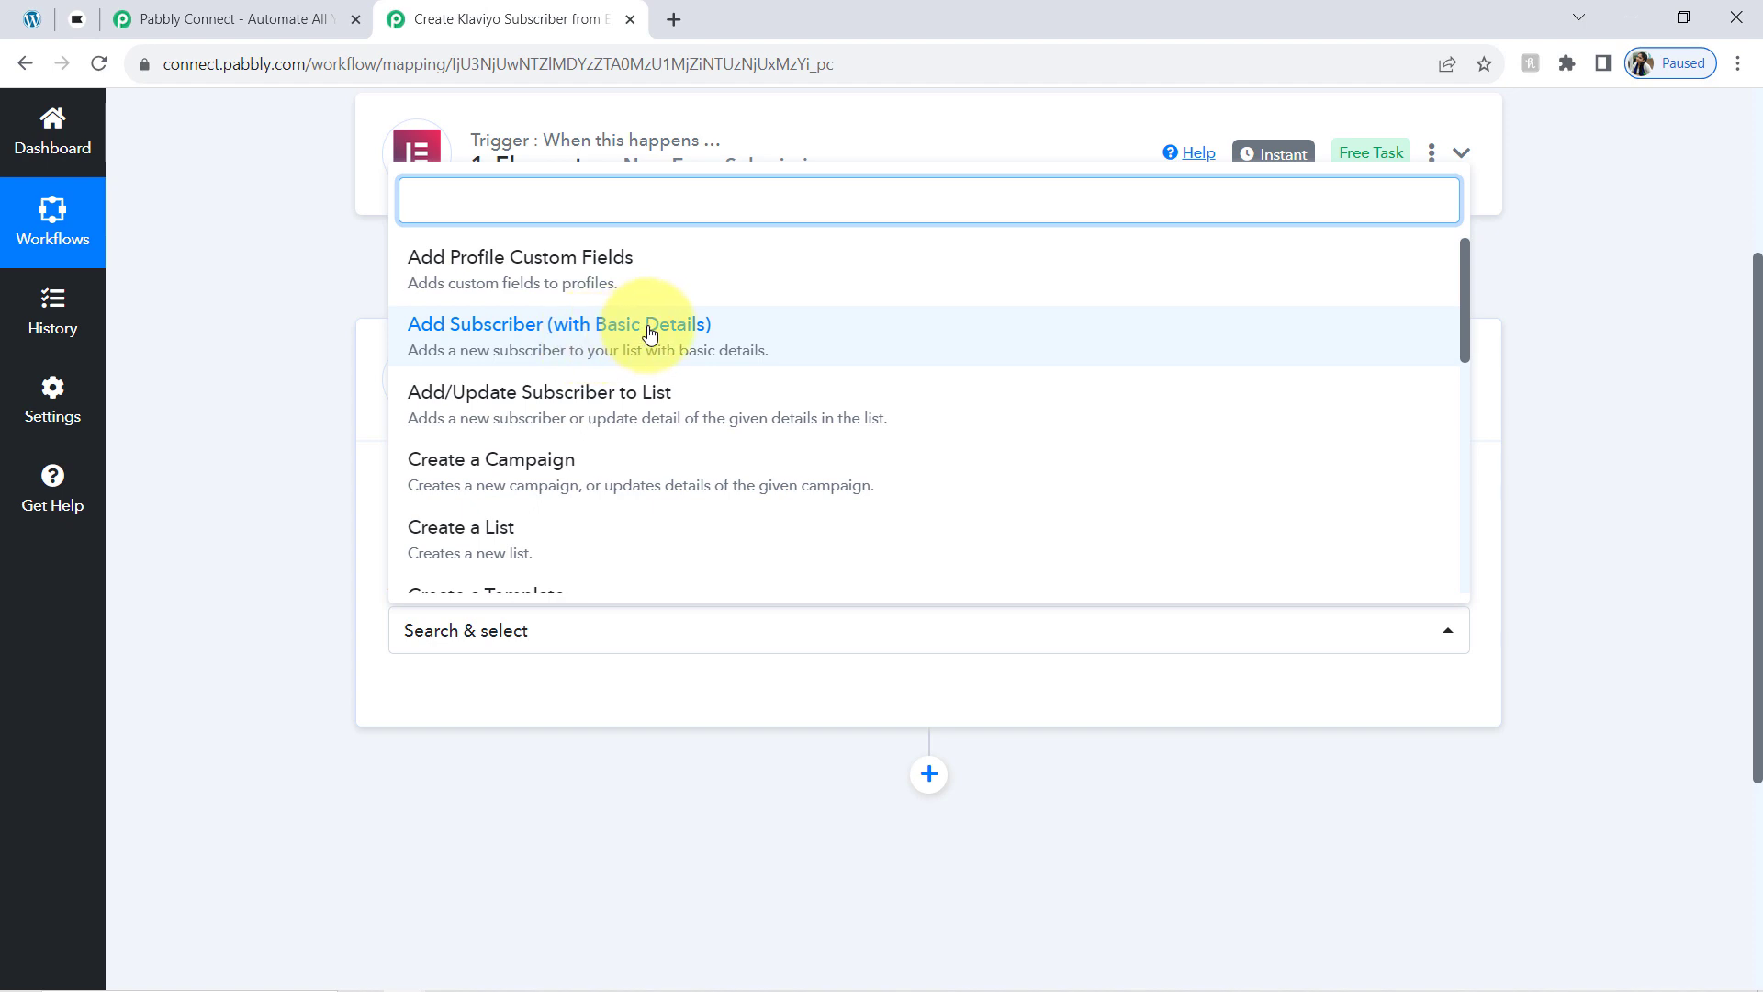
pyautogui.click(607, 328)
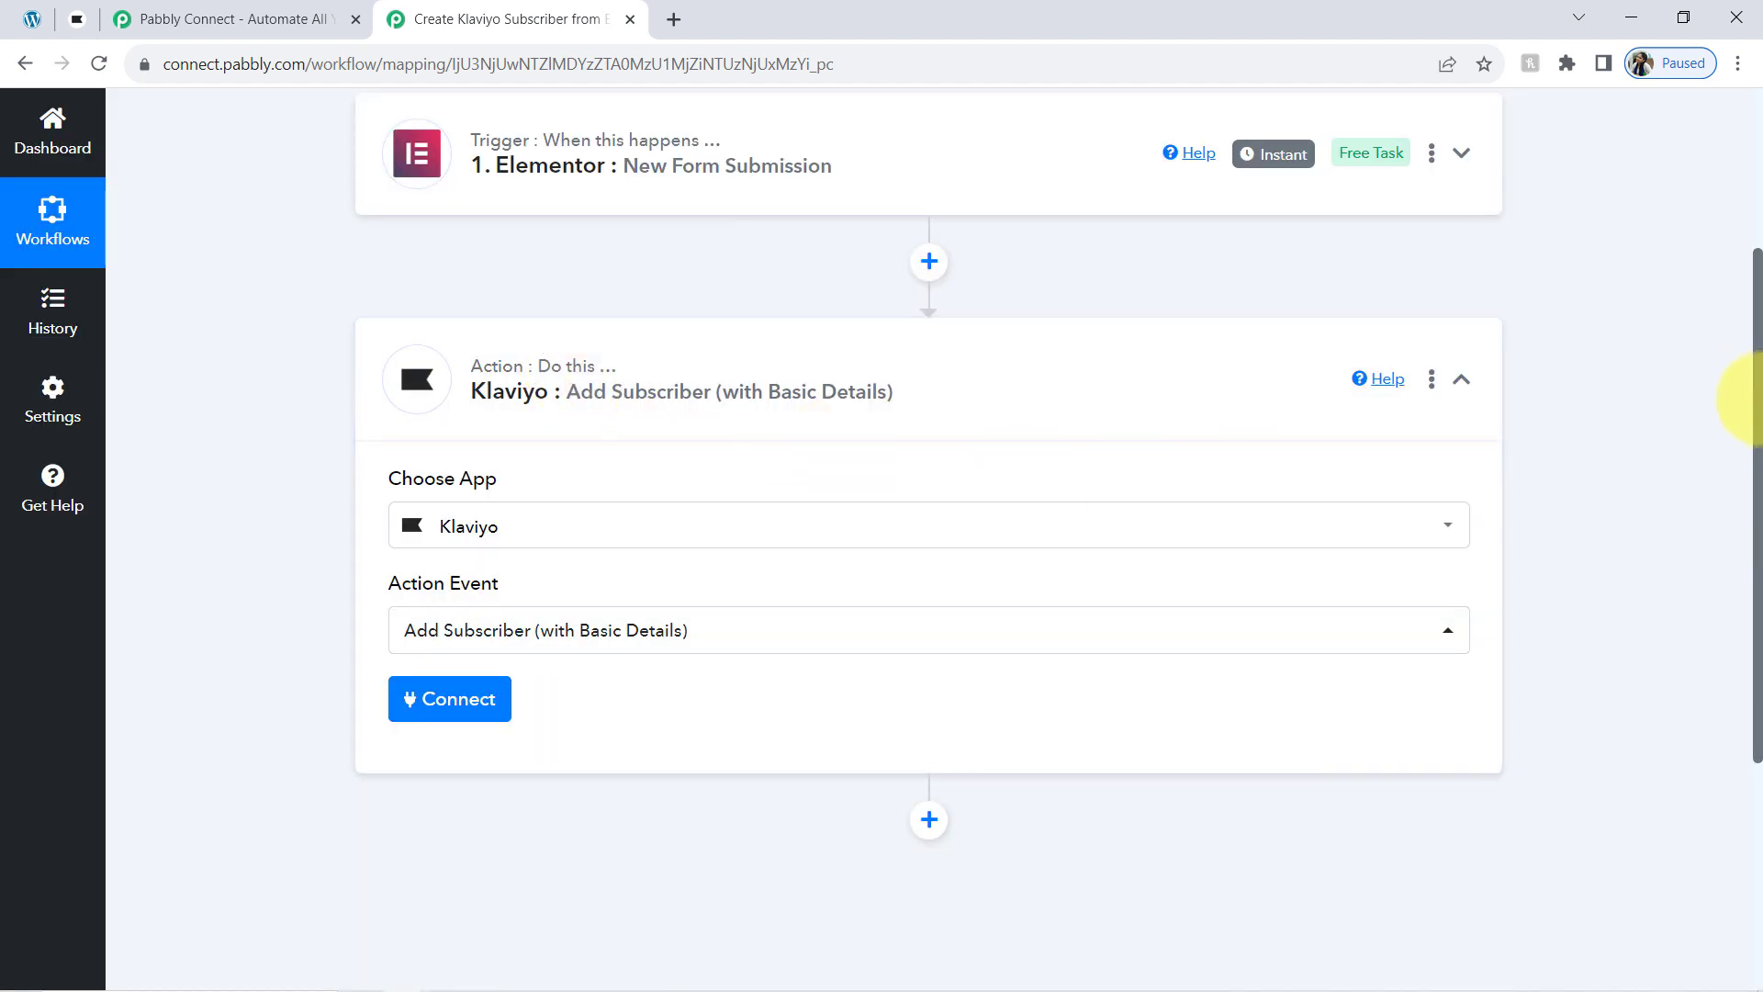
# Start a new Klaviyo connection for the action step and read the instructions for finding the API keys.
pyautogui.scroll(-2, 1377, 487)
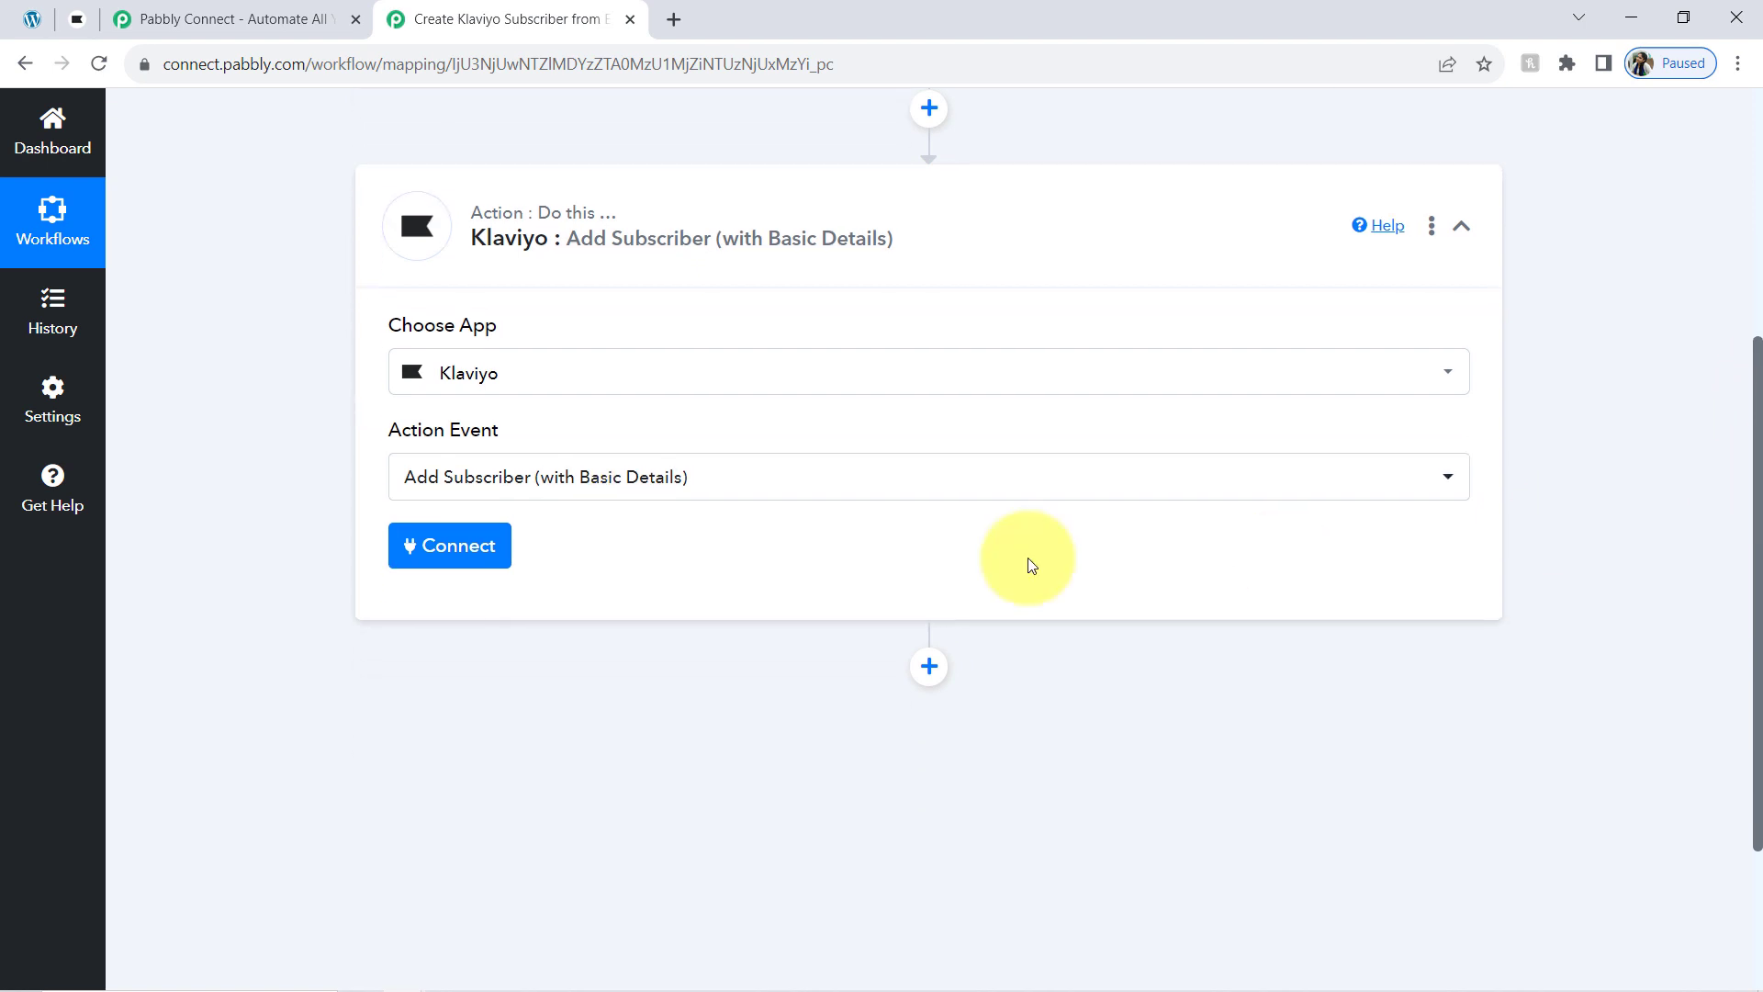
pyautogui.click(438, 541)
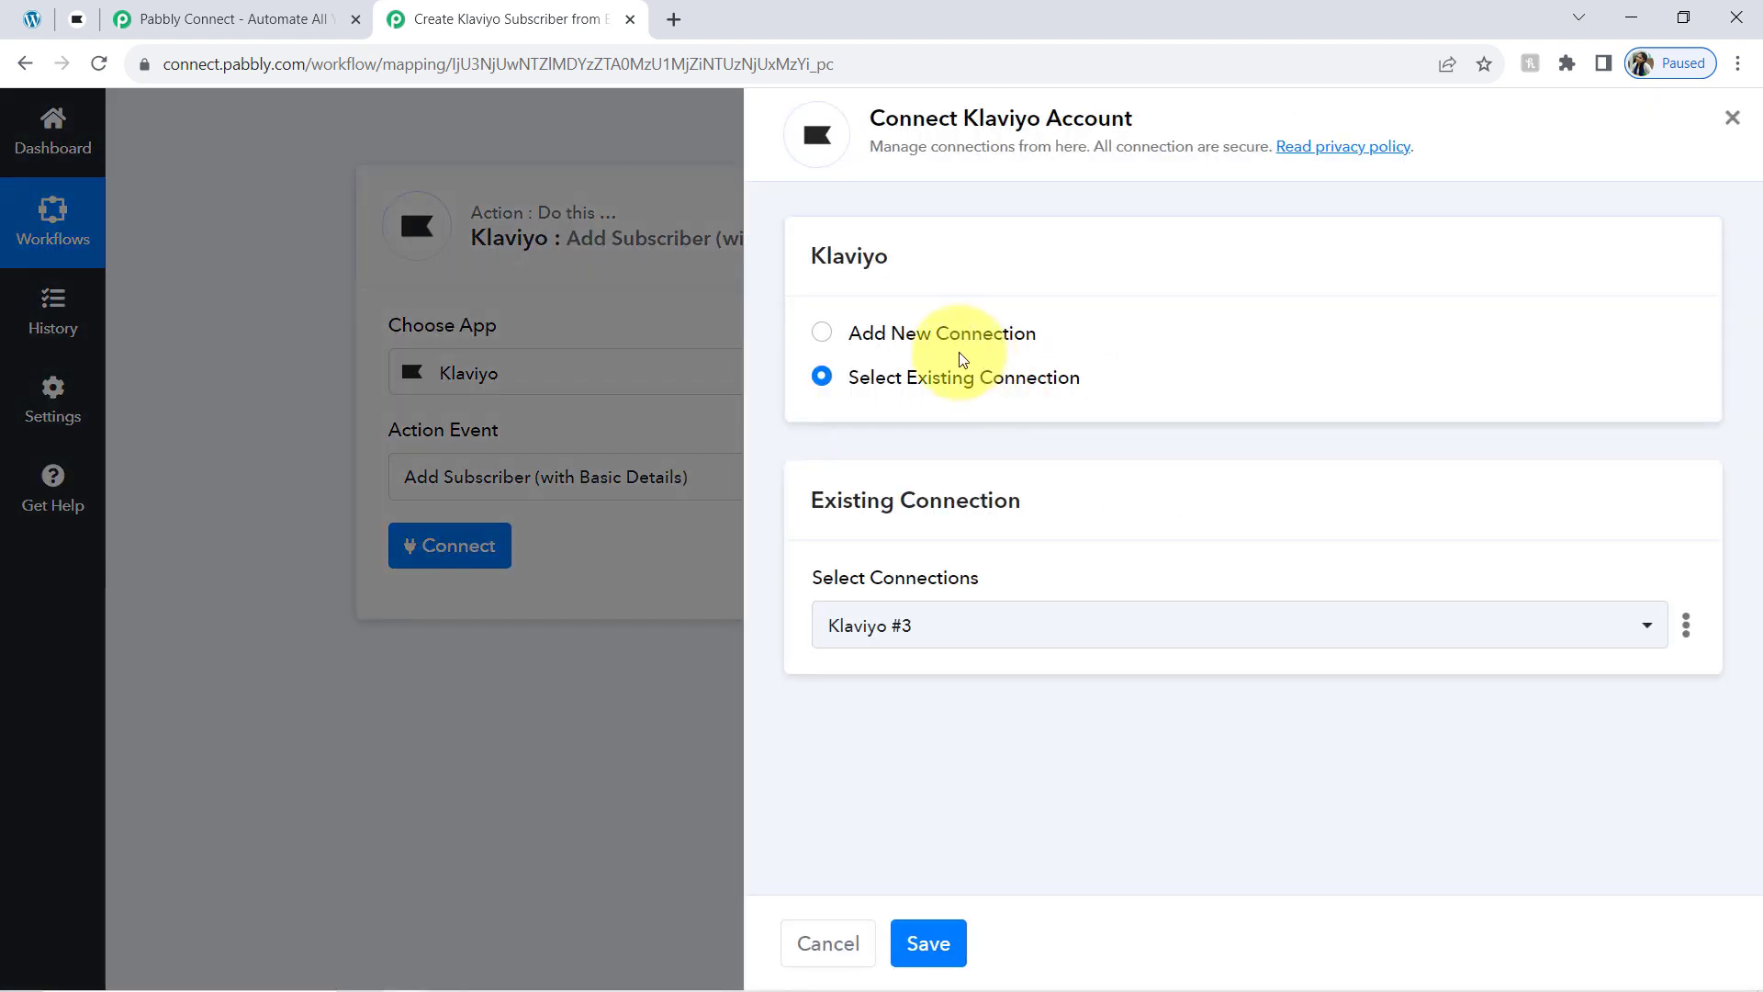
pyautogui.click(918, 333)
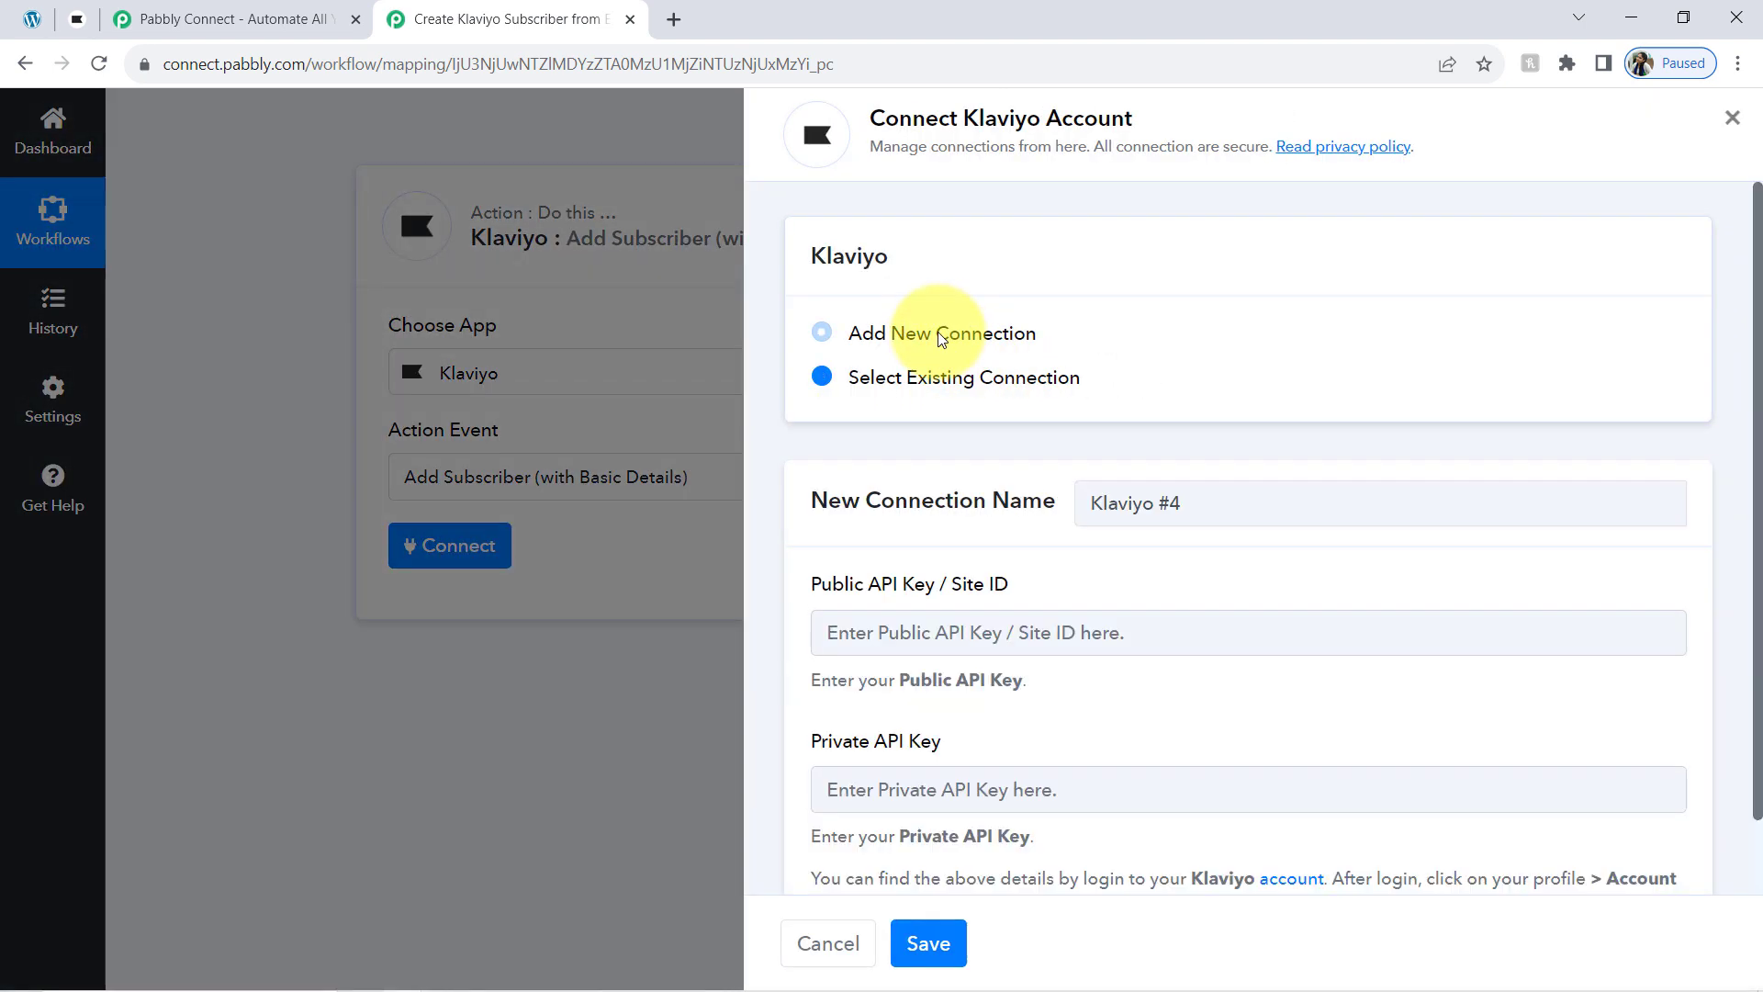
pyautogui.moveTo(844, 584); pyautogui.dragTo(1105, 591)
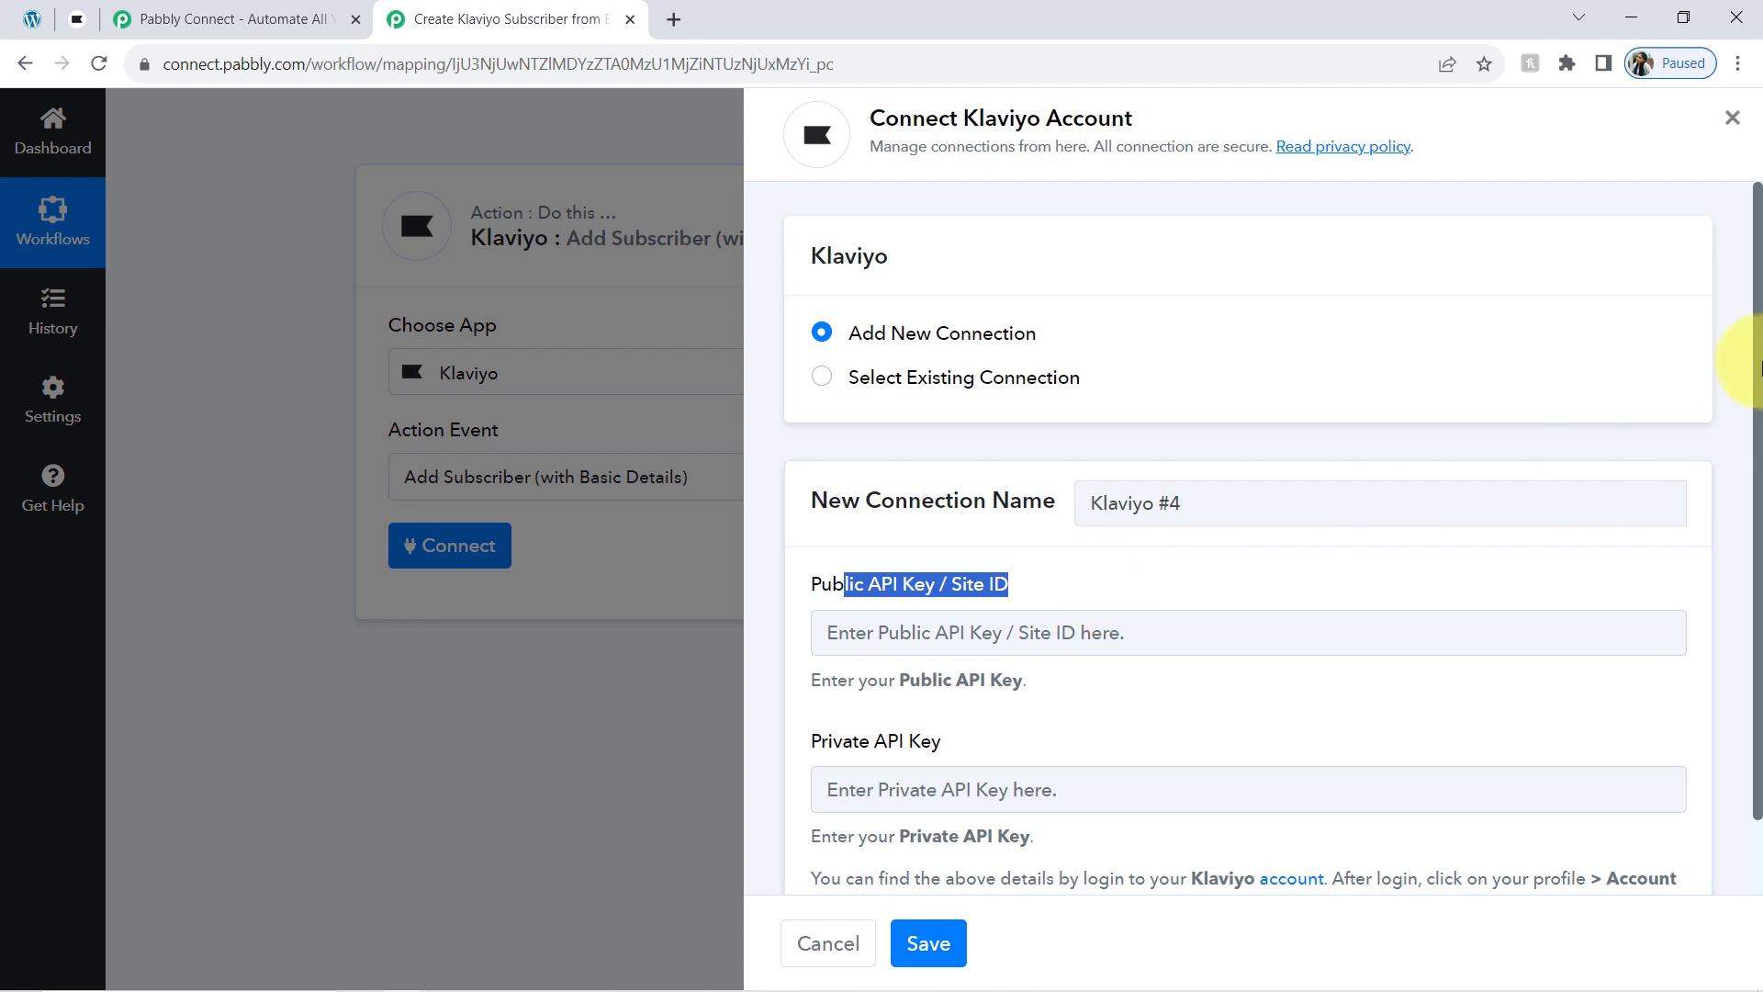
pyautogui.scroll(-2, 1740, 393)
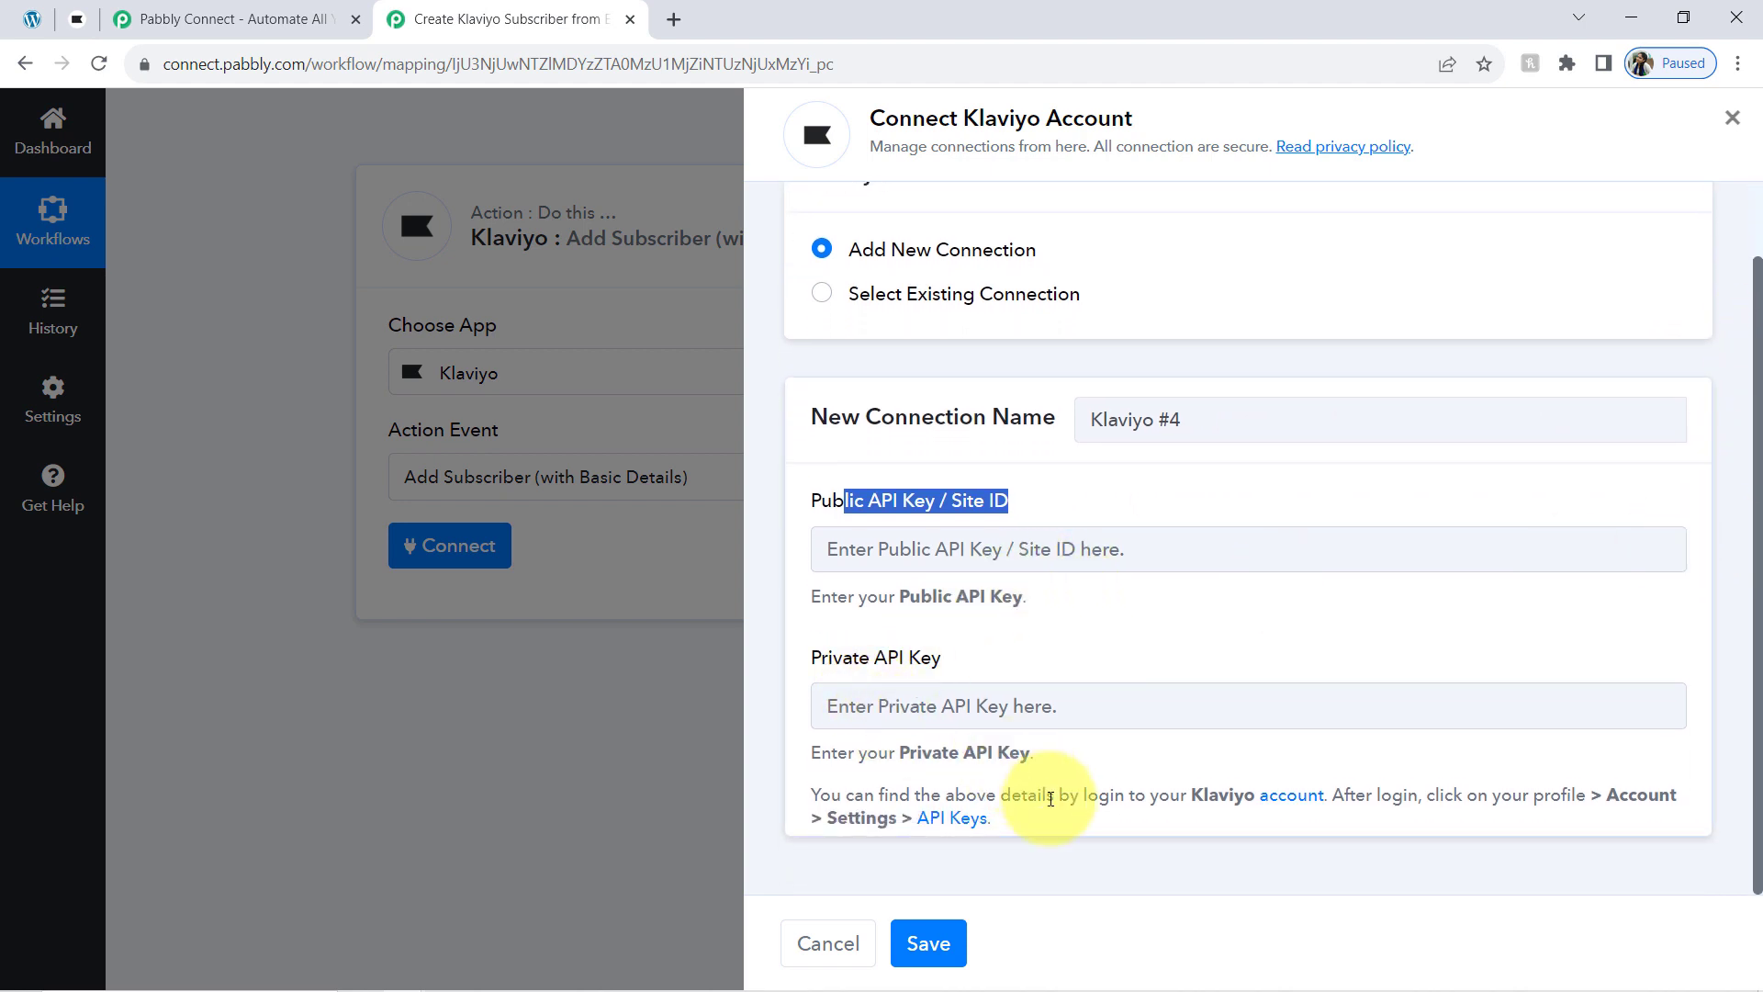
pyautogui.moveTo(956, 795); pyautogui.dragTo(1116, 794)
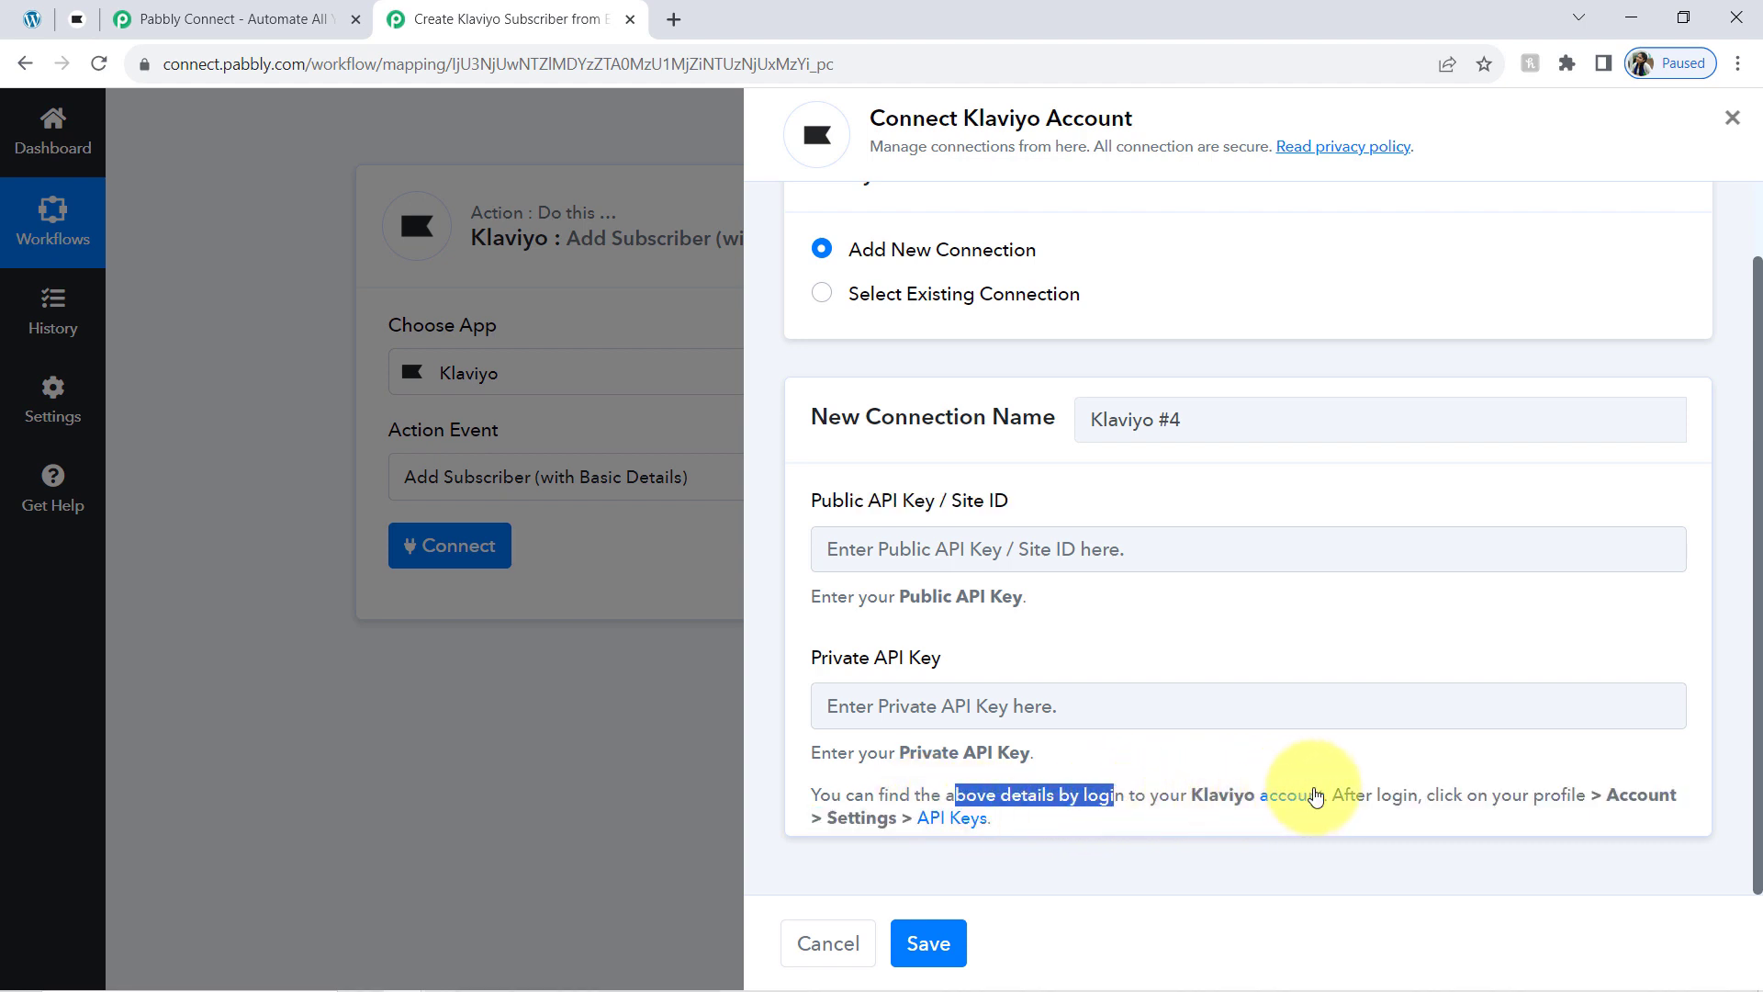
pyautogui.doubleClick(1641, 794)
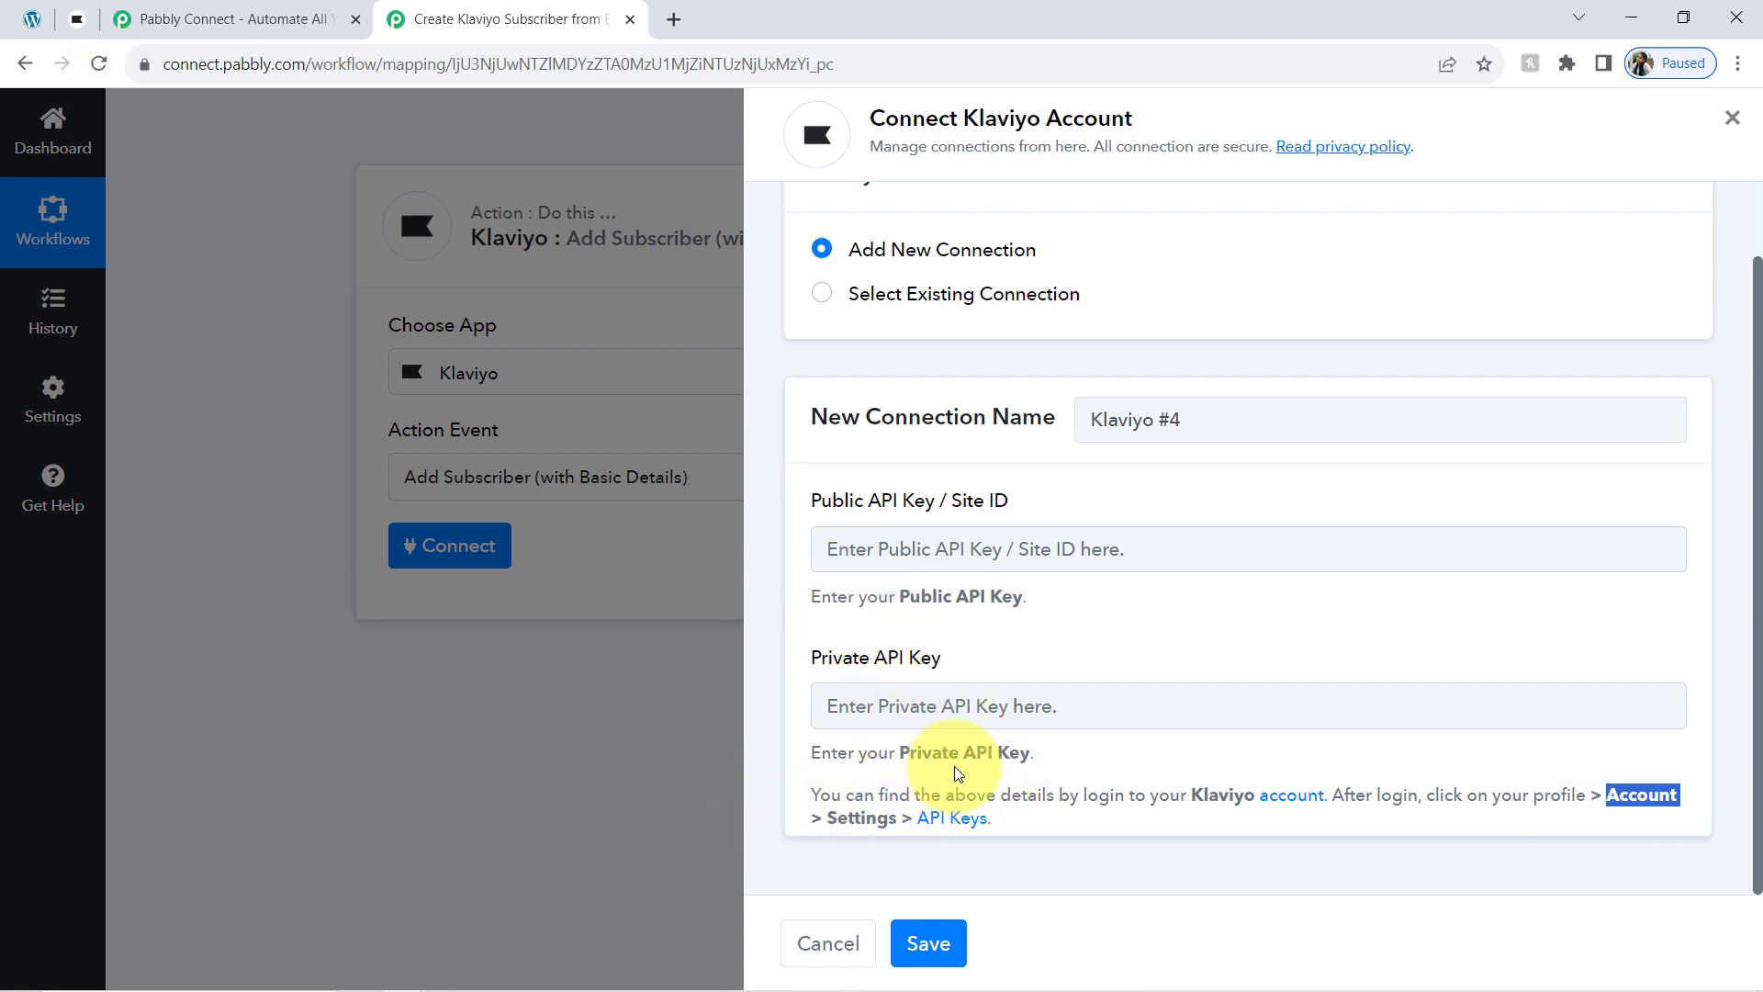
# Switch to Klaviyo, open the API keys page in the account settings and copy the public API key.
pyautogui.click(83, 20)
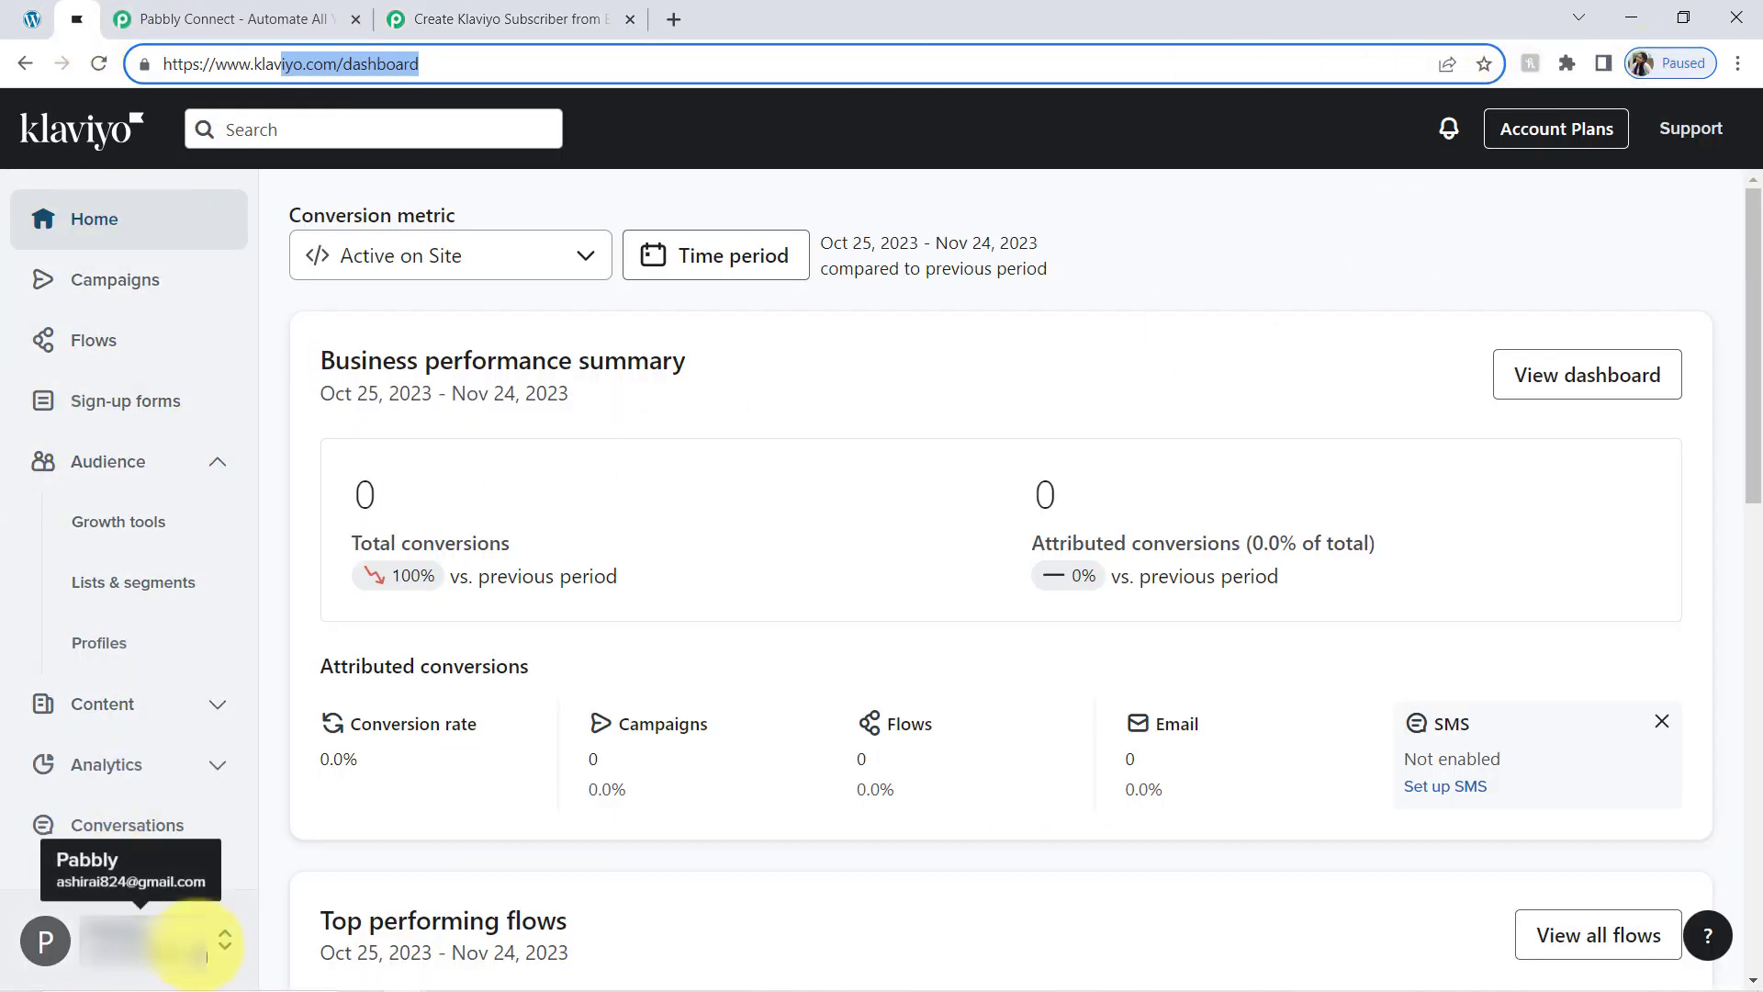
pyautogui.click(196, 946)
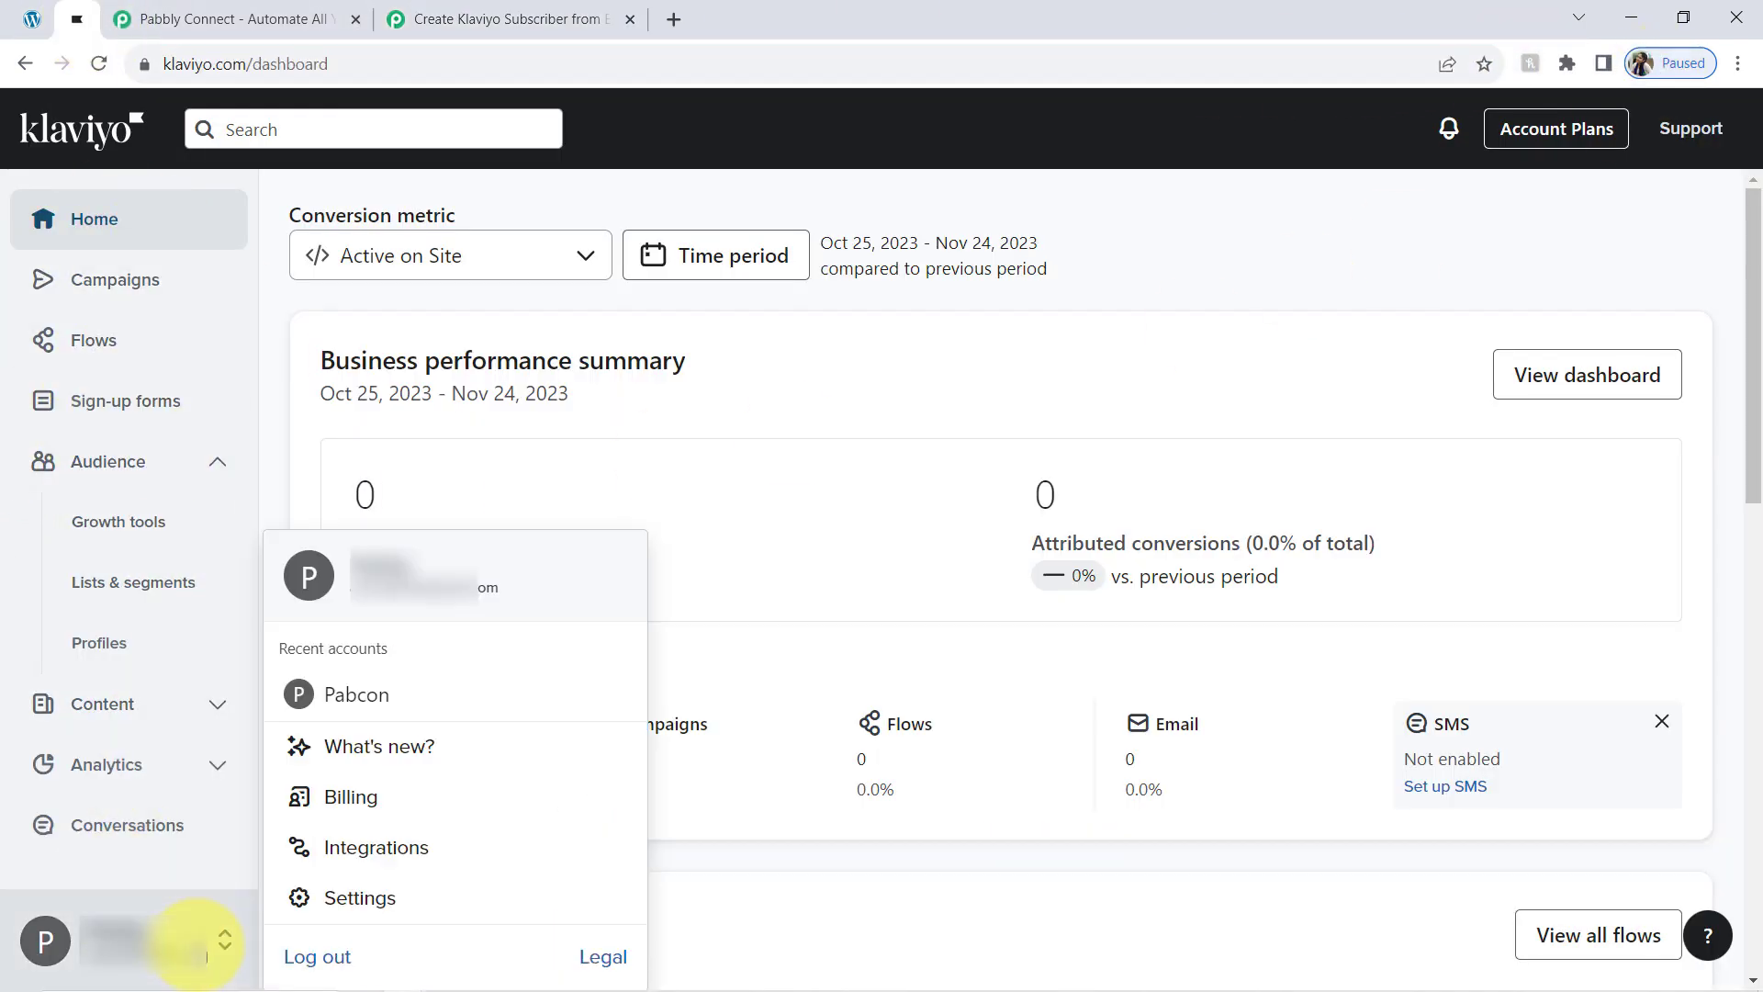
pyautogui.click(332, 894)
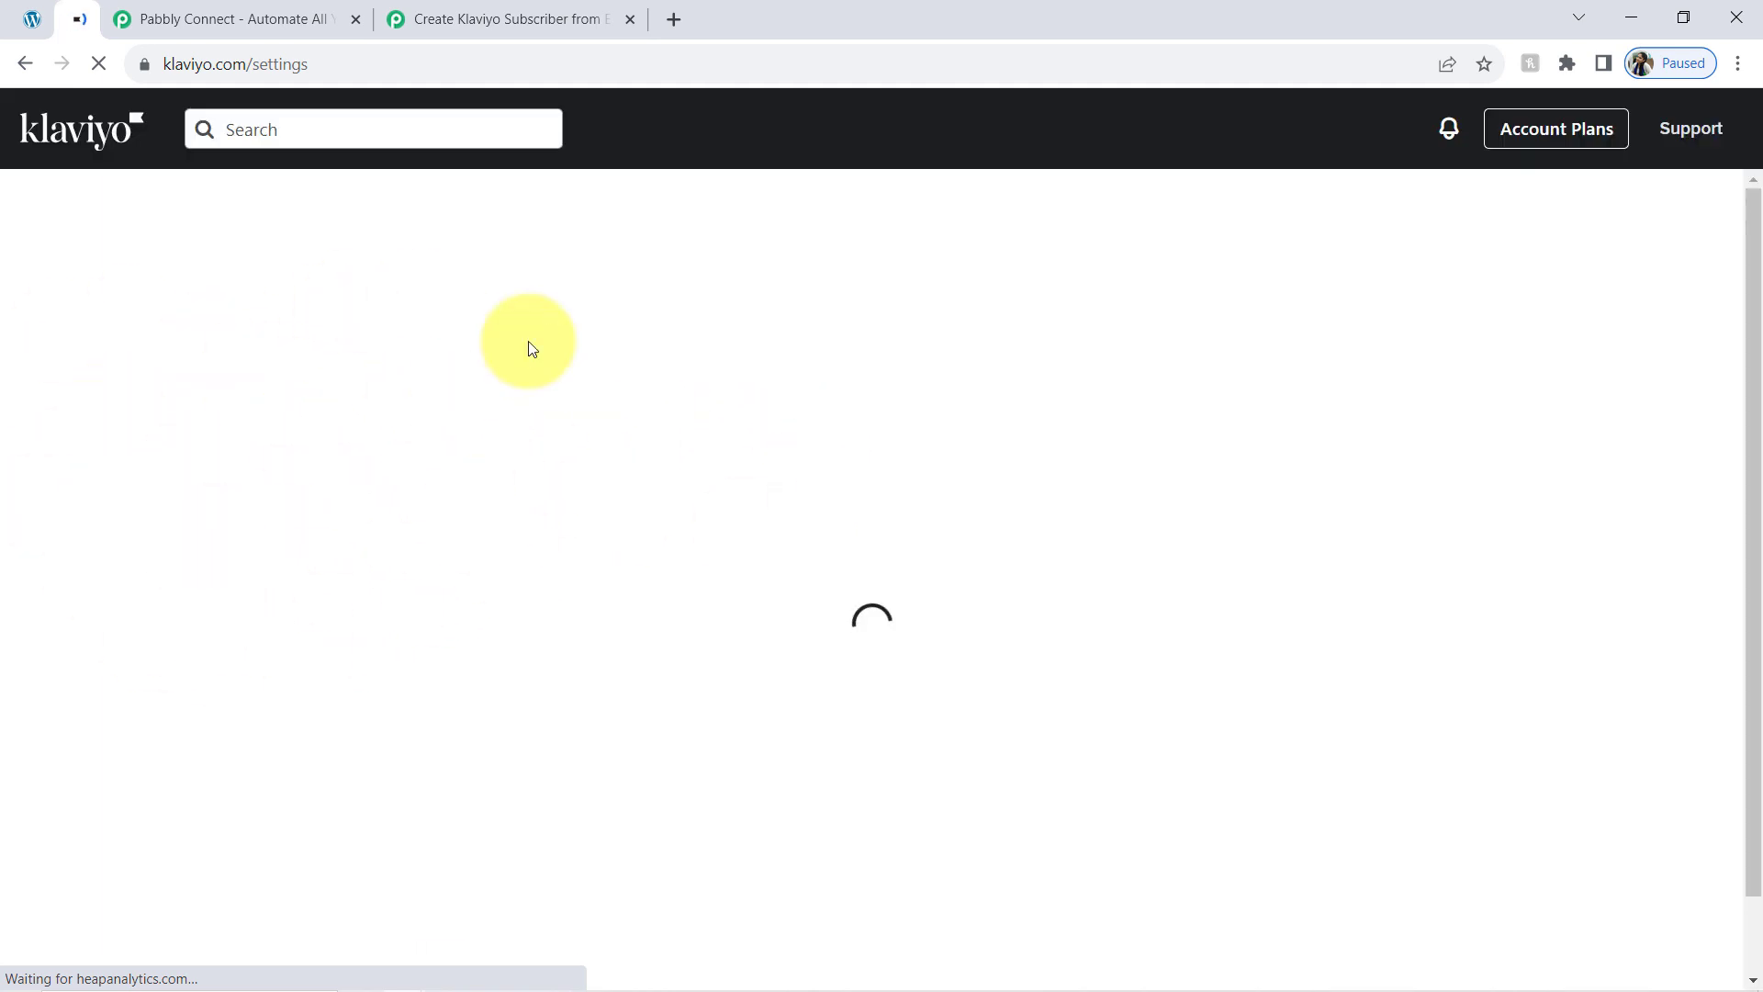
pyautogui.click(349, 571)
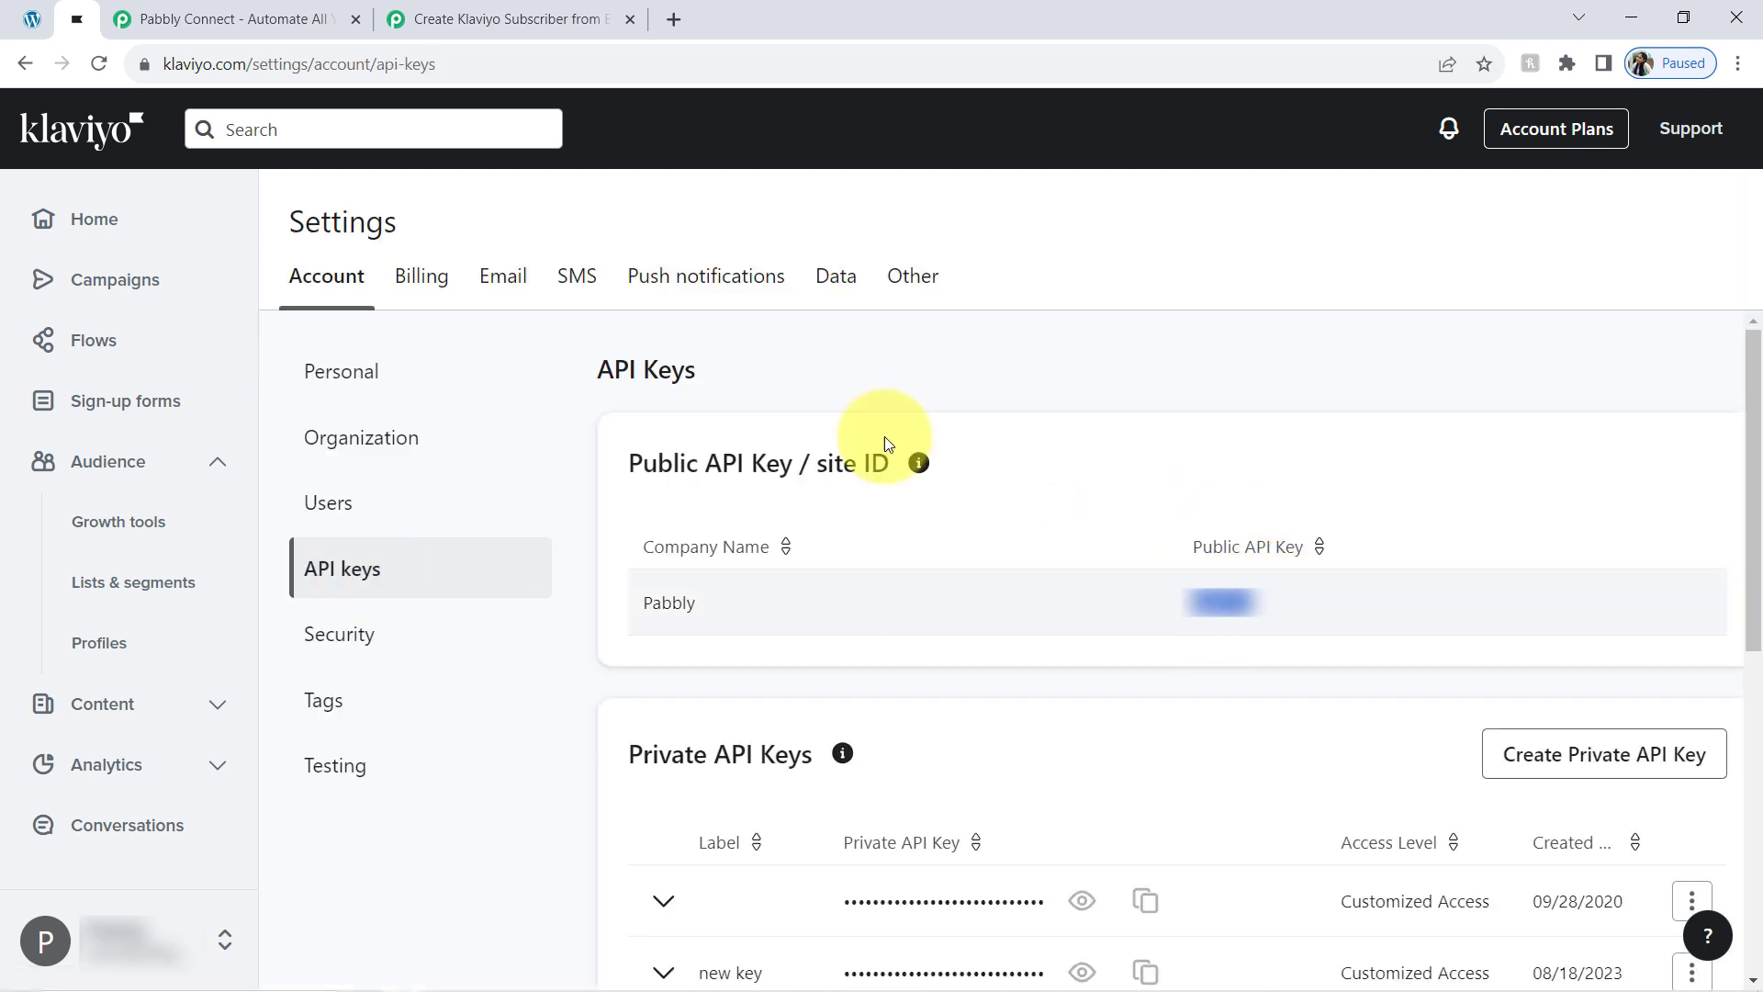
# Paste the copied public API key into the Public API Key / Site ID field of the new Klaviyo connection.
pyautogui.click(510, 18)
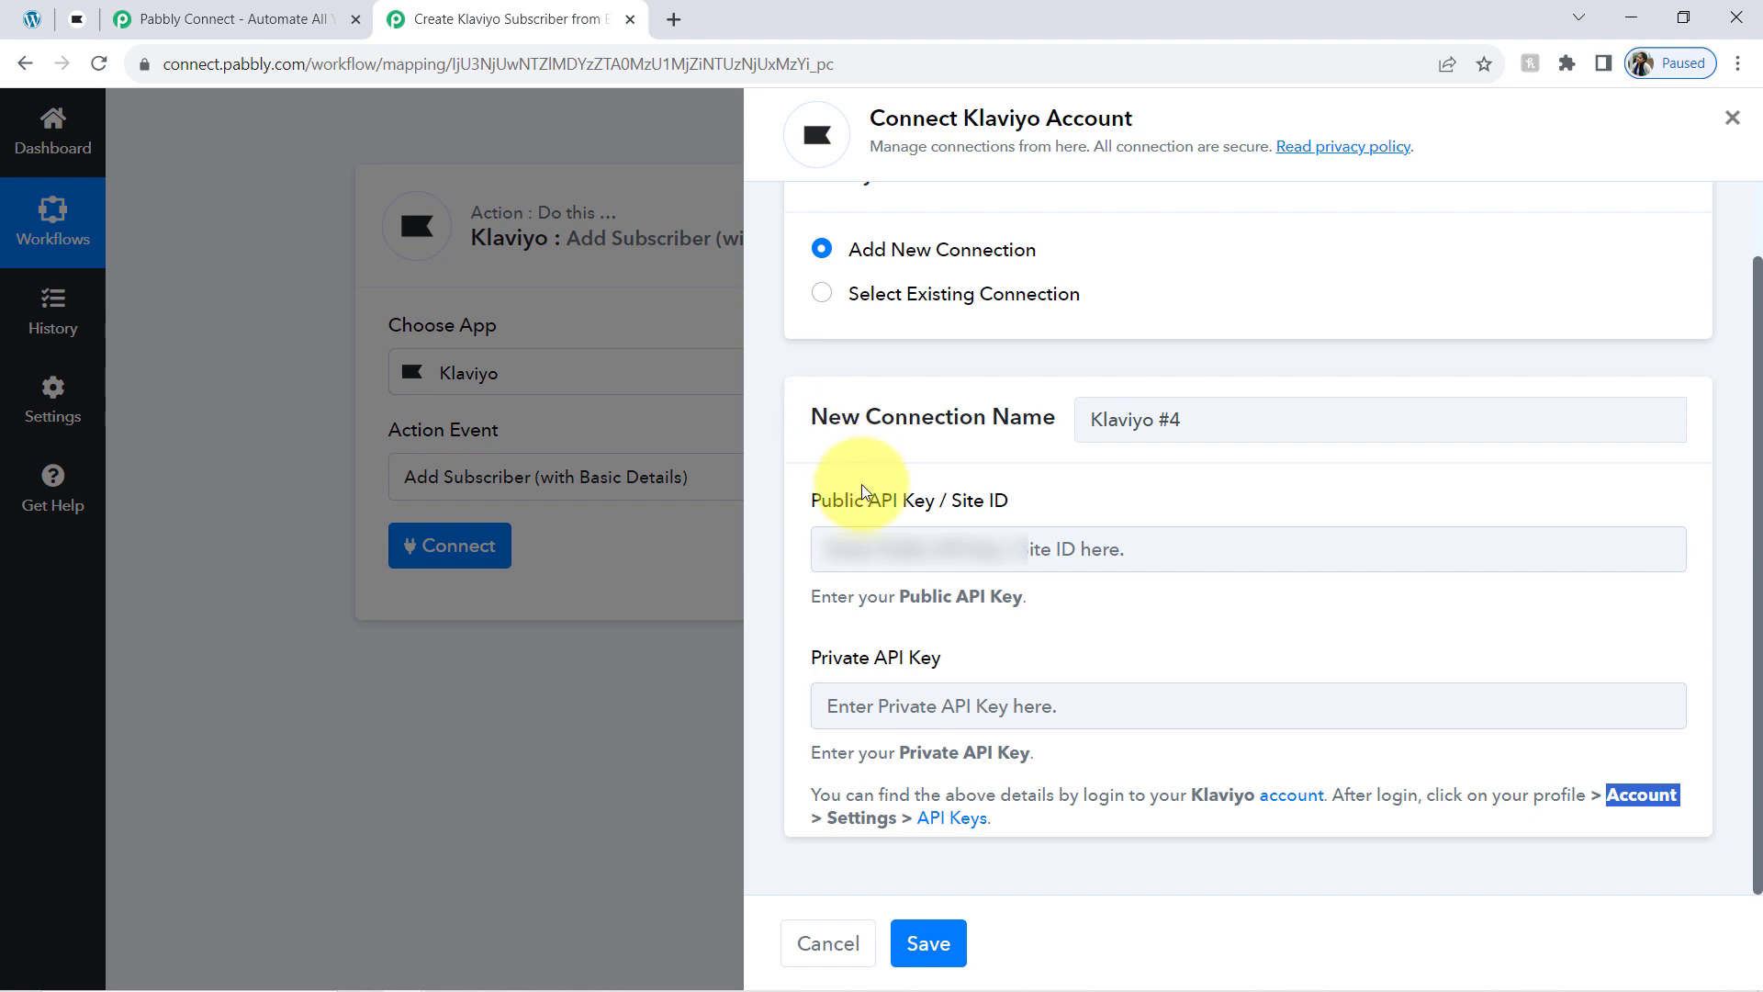
pyautogui.click(831, 558)
pyautogui.hotkey('ctrl', 'v')
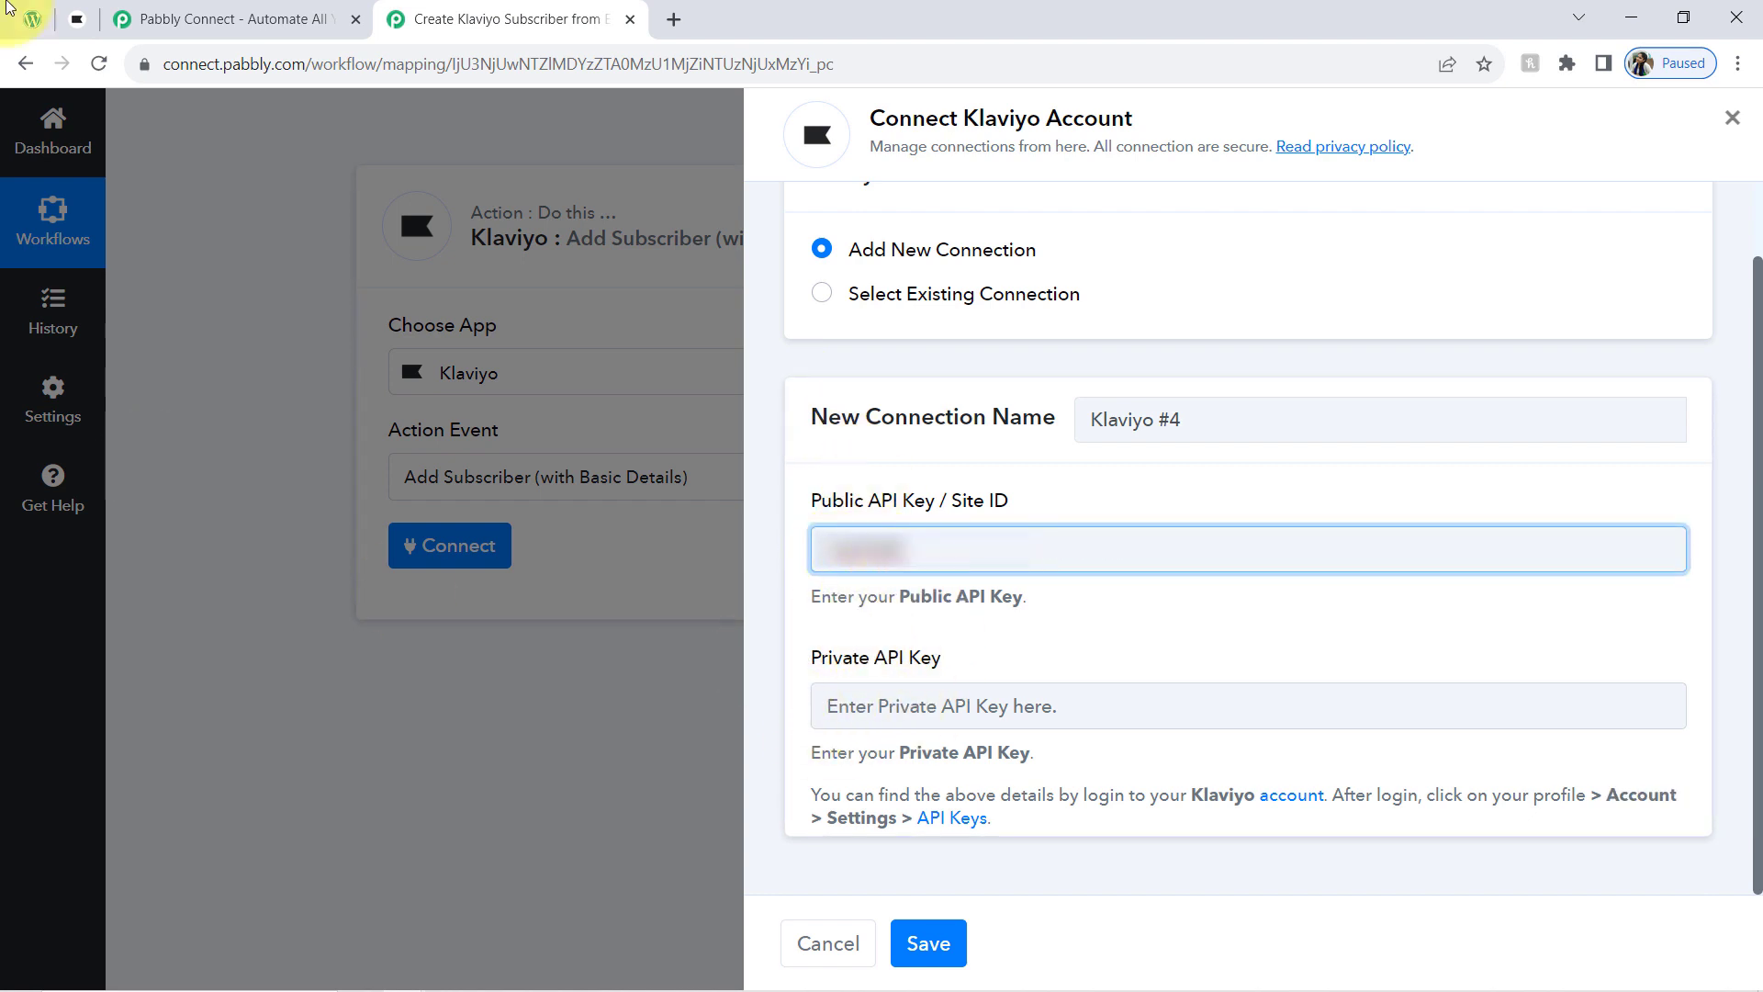
# Copy Klaviyo's private API key labelled "new key", paste it into the new connection's Private API Key field and save the connection.
pyautogui.click(73, 20)
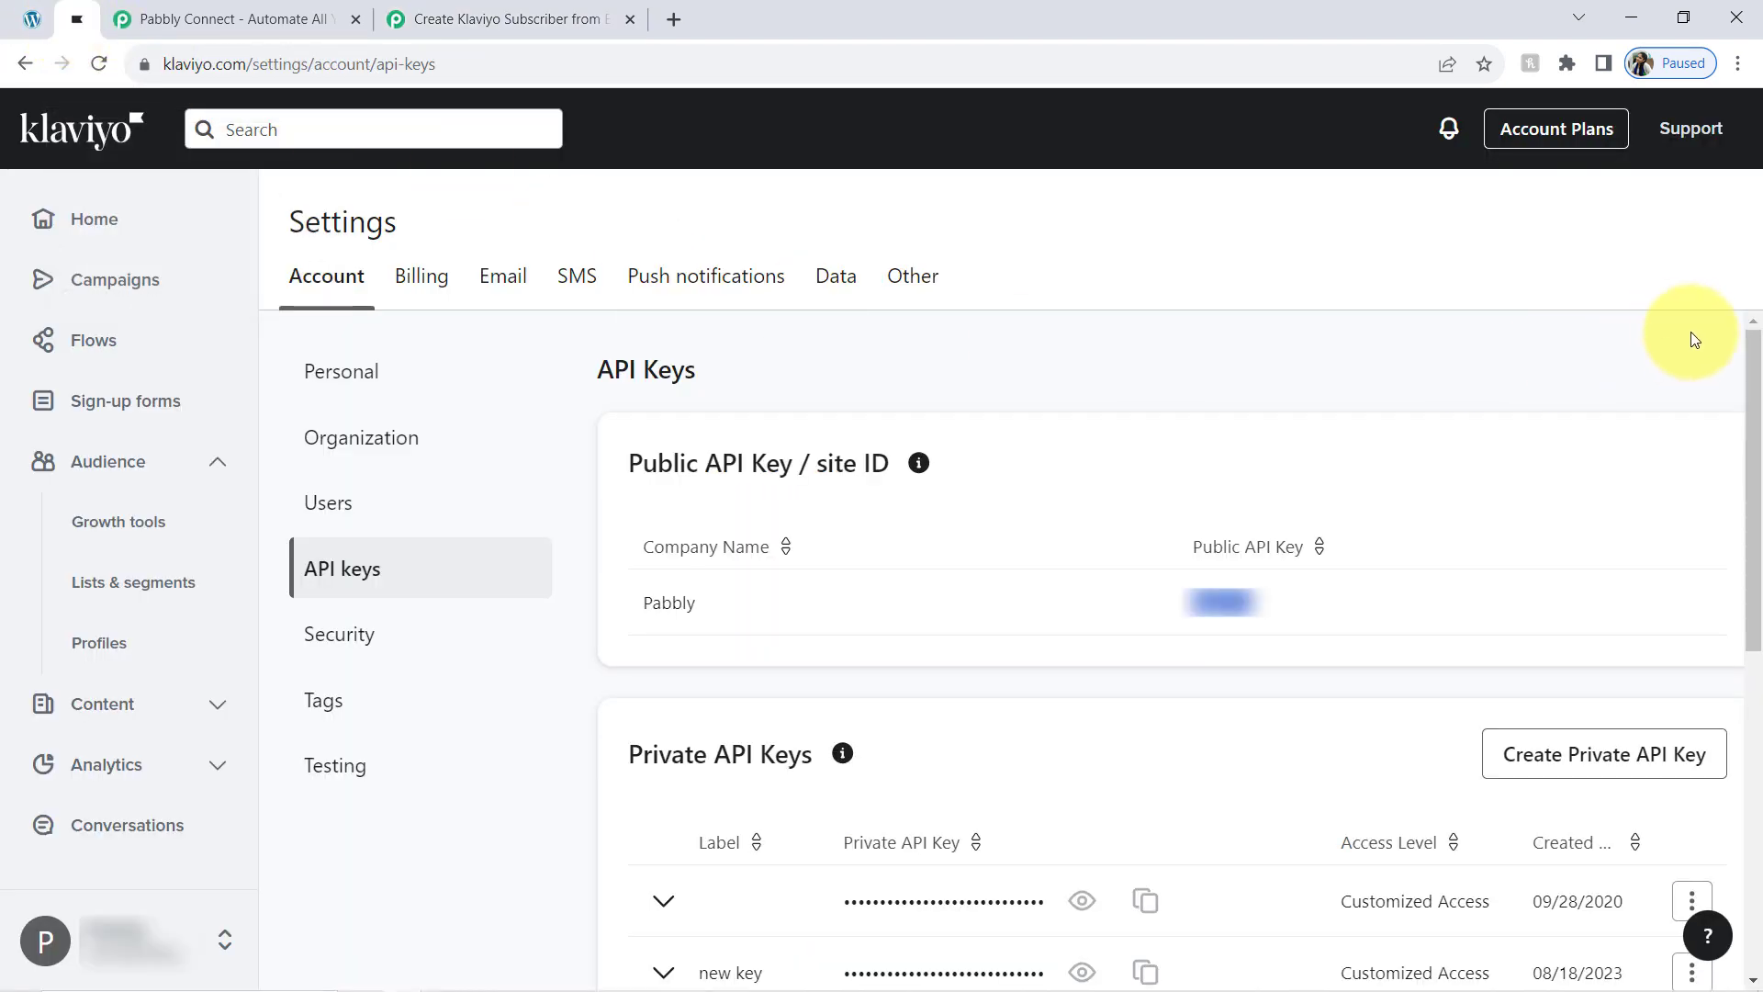
pyautogui.moveTo(1753, 393); pyautogui.dragTo(1756, 639)
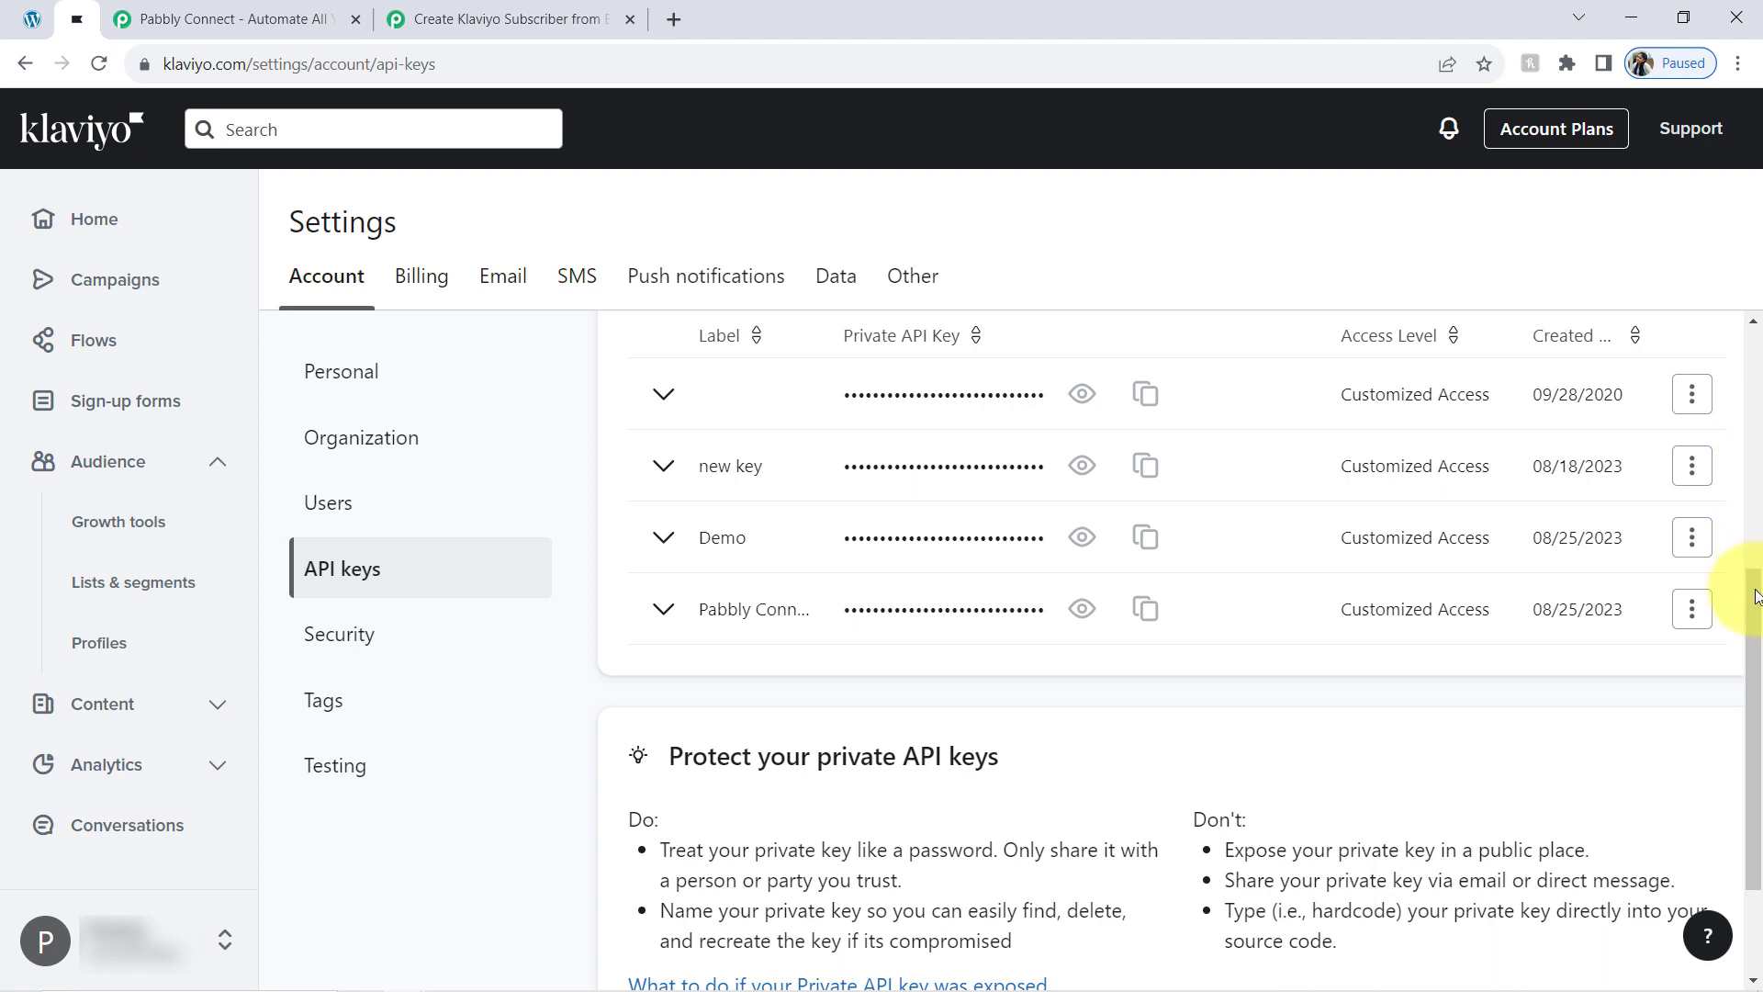
pyautogui.scroll(2, 1754, 595)
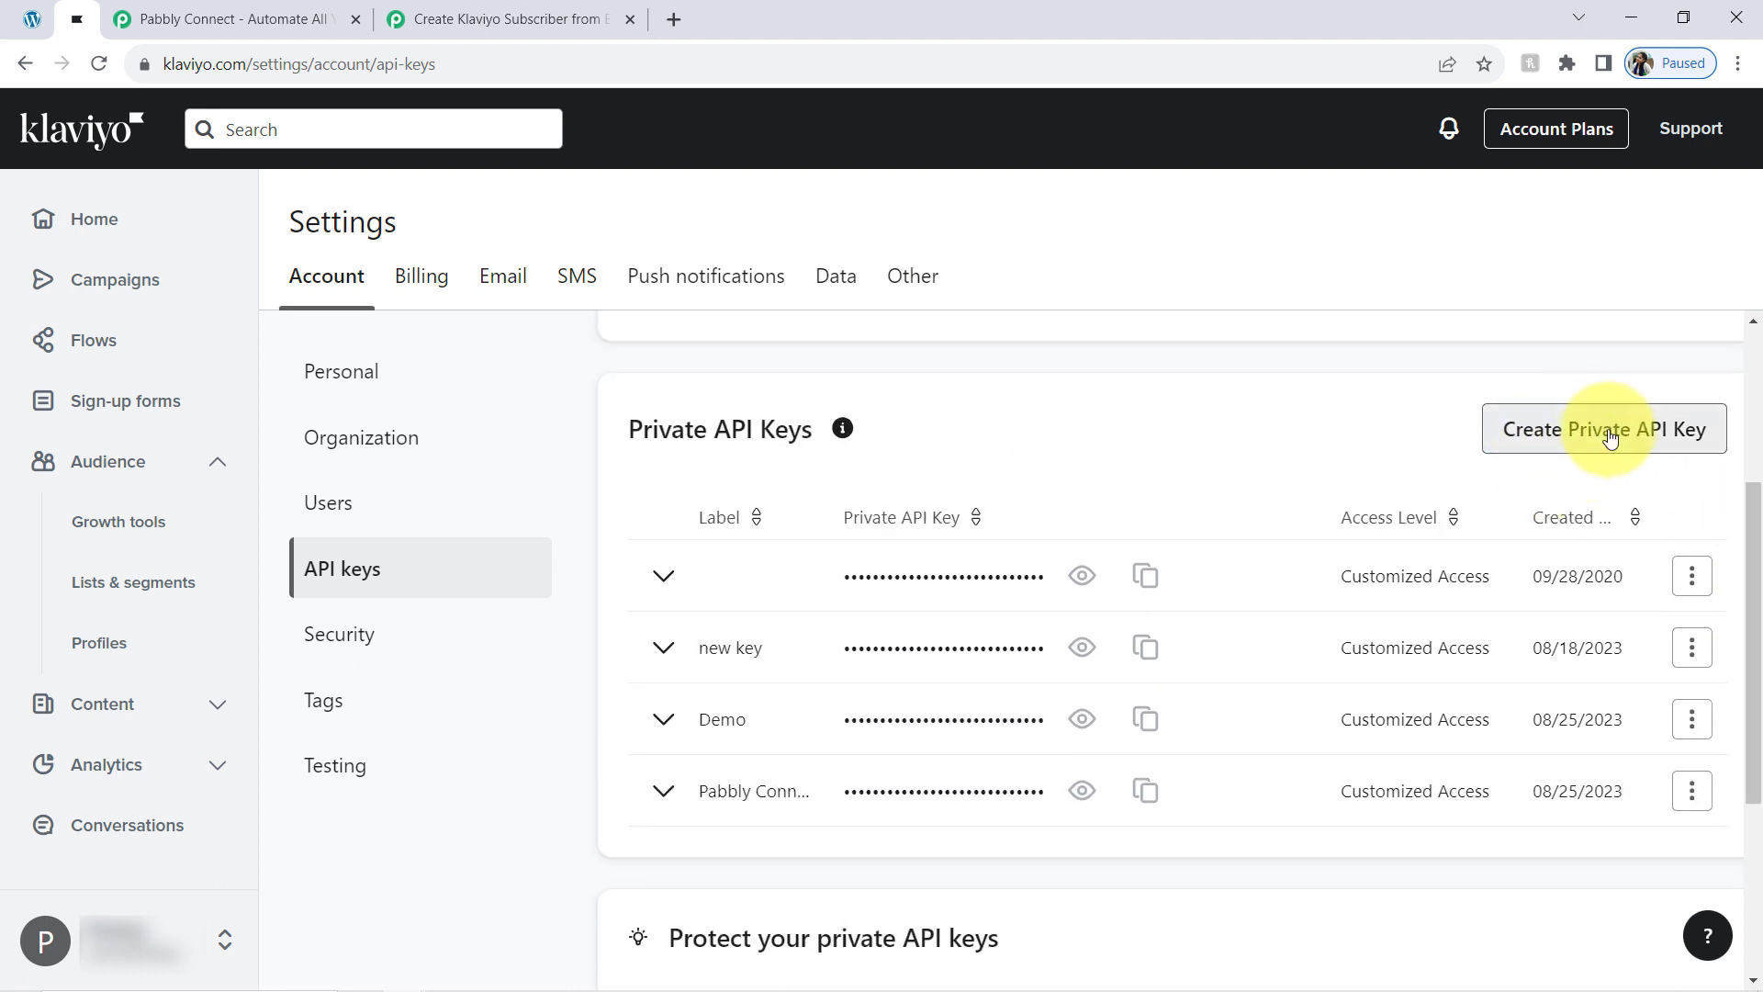
pyautogui.click(1141, 650)
pyautogui.click(450, 18)
pyautogui.click(872, 693)
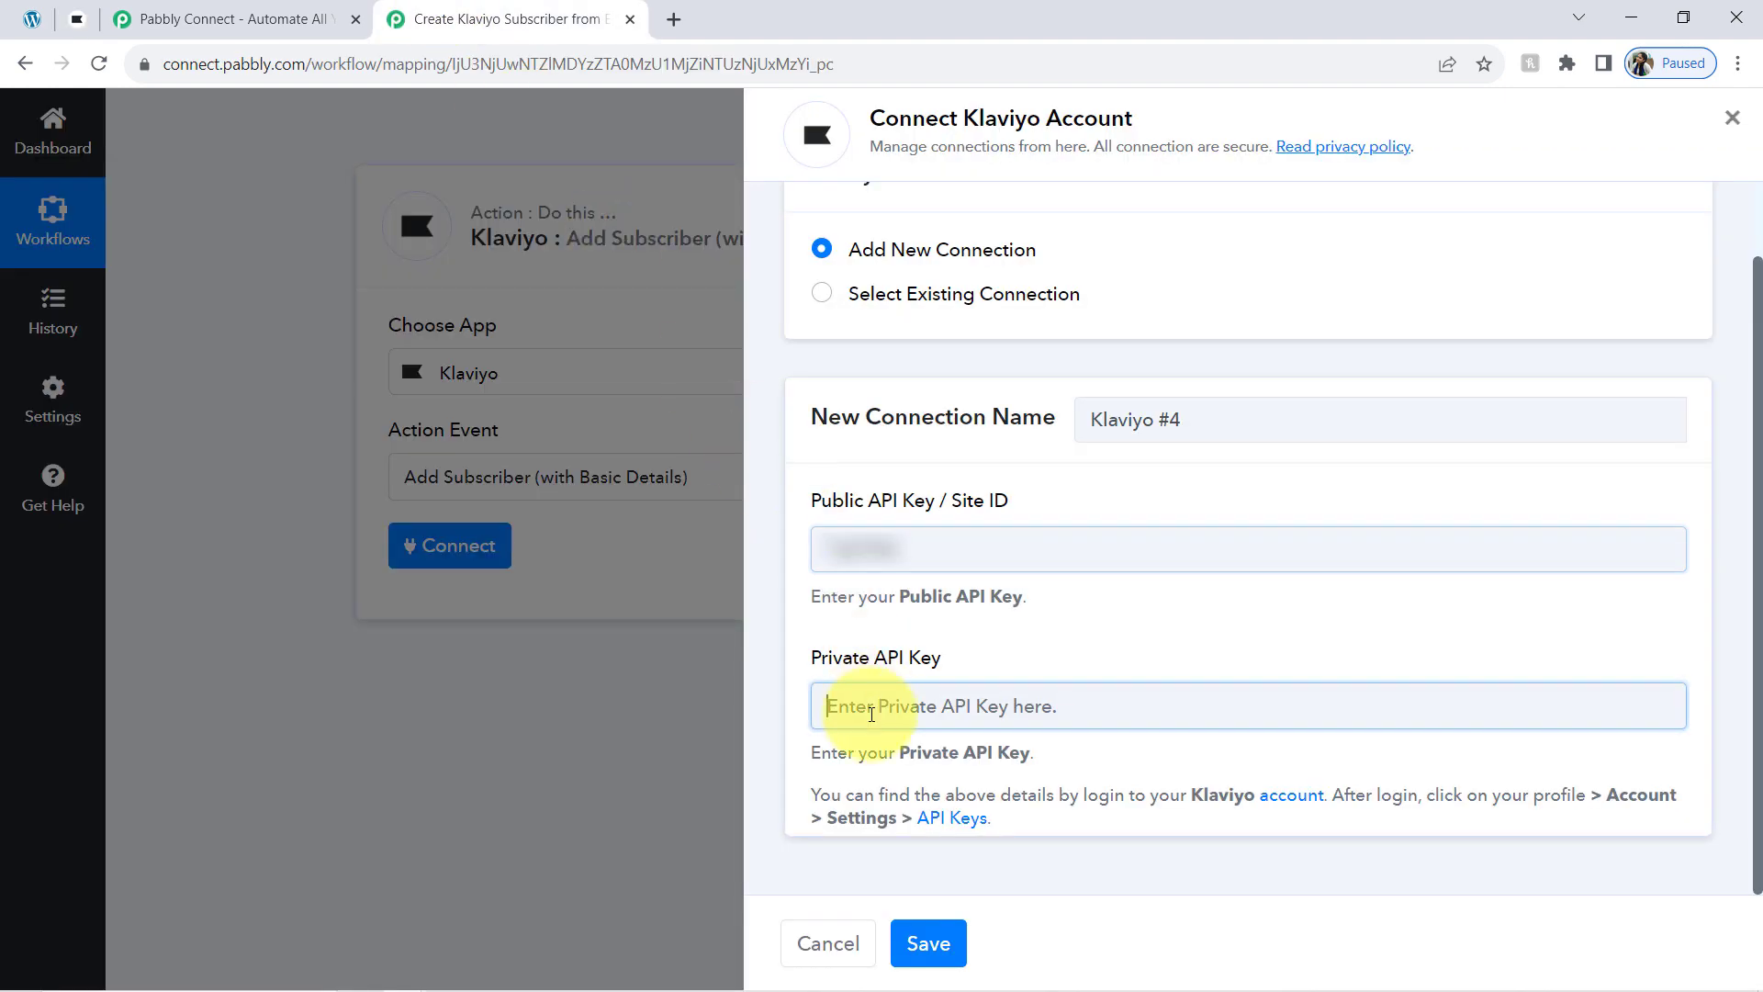
pyautogui.hotkey('ctrl', 'v')
pyautogui.click(945, 950)
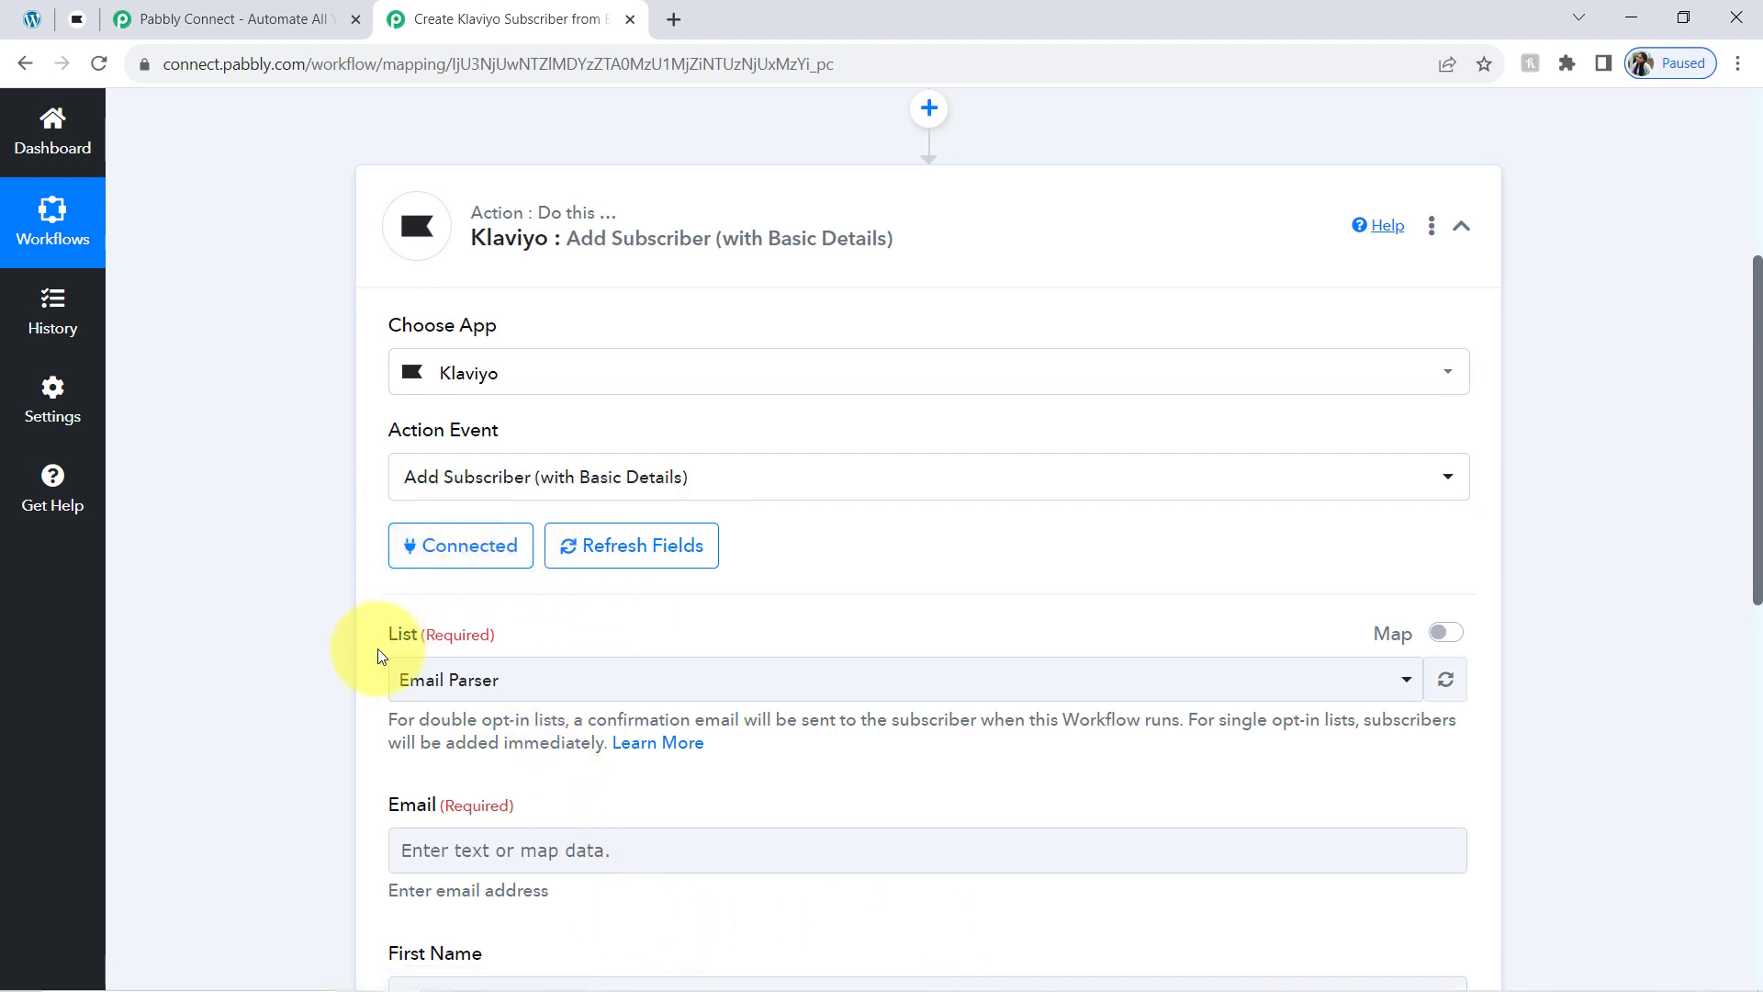
# Look up the lists on Klaviyo's Lists & Segments page and set the Klaviyo action's list to New Subscriber.
pyautogui.moveTo(398, 636); pyautogui.dragTo(418, 635)
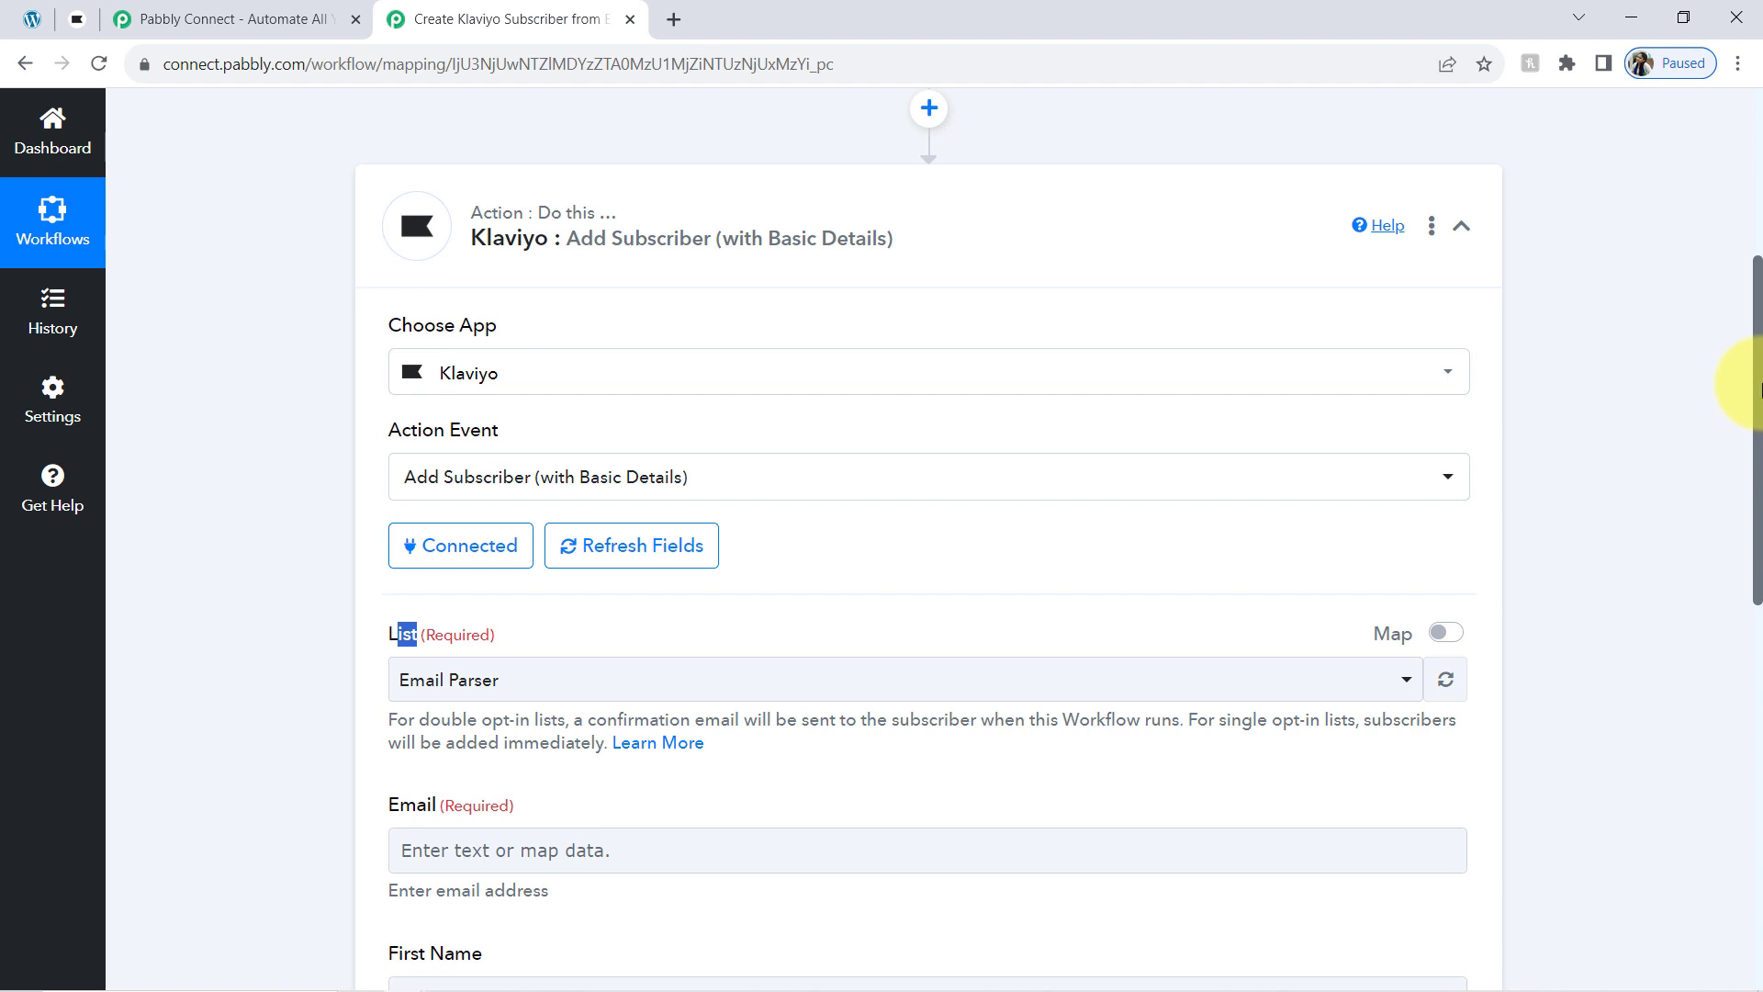
pyautogui.moveTo(1759, 389); pyautogui.dragTo(1759, 473)
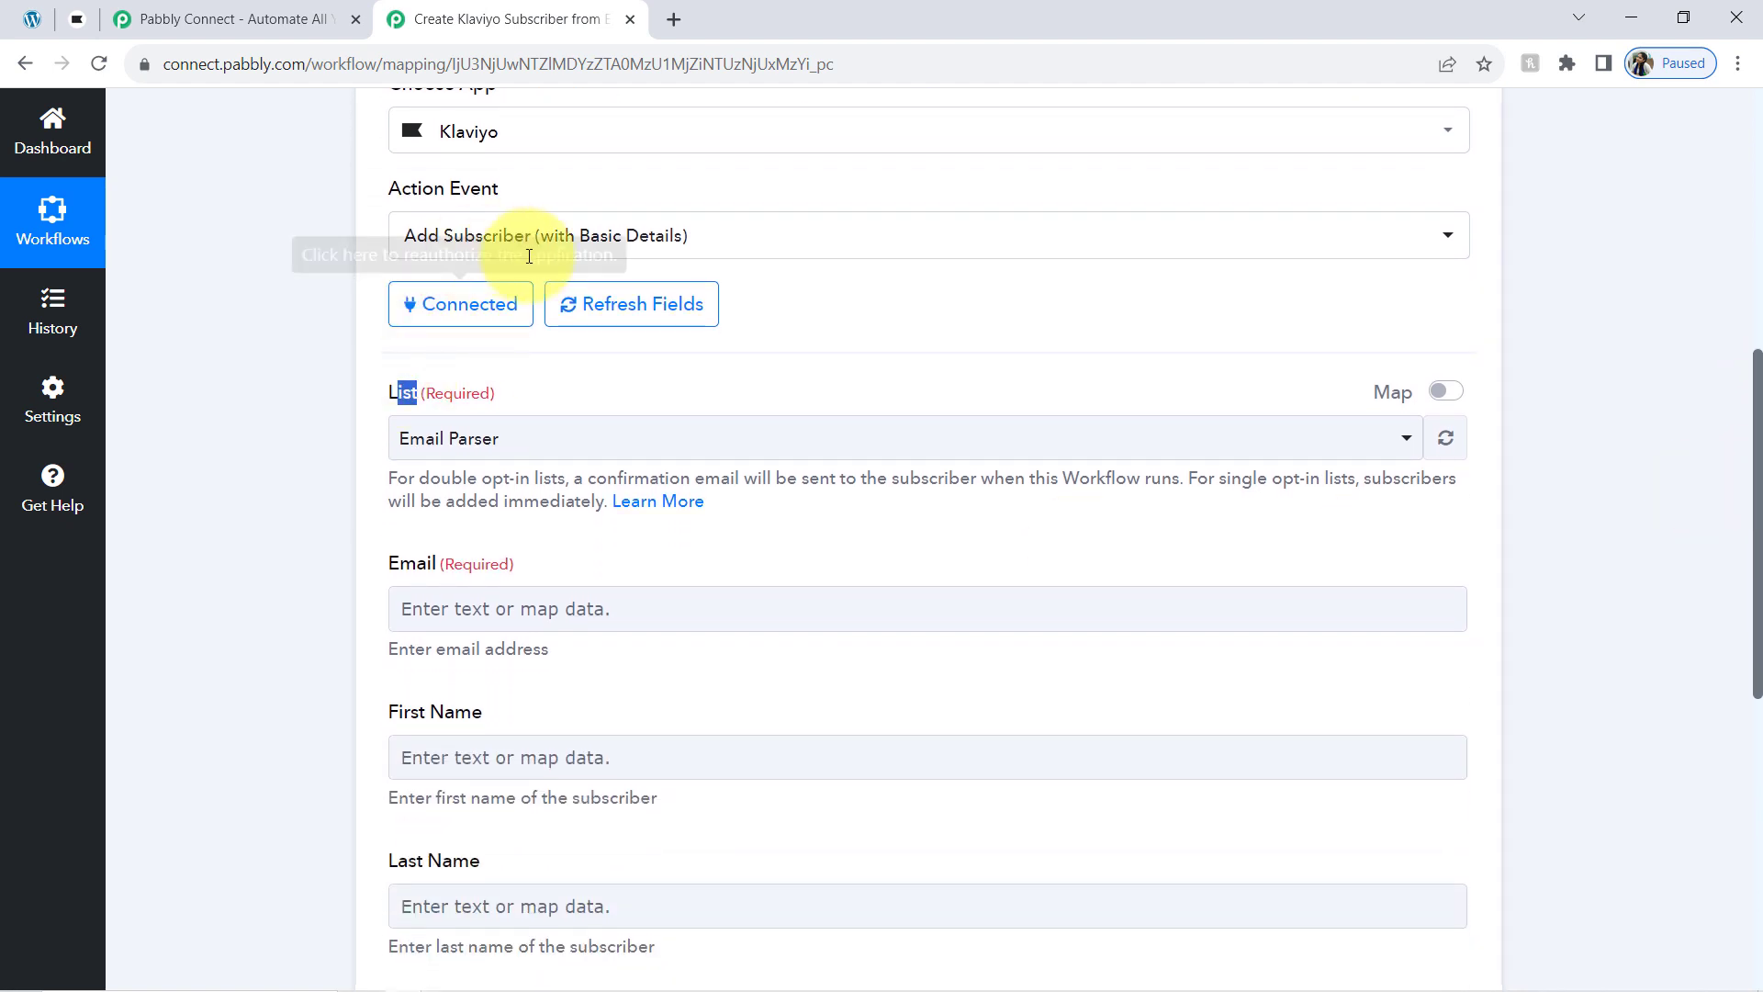
pyautogui.click(459, 438)
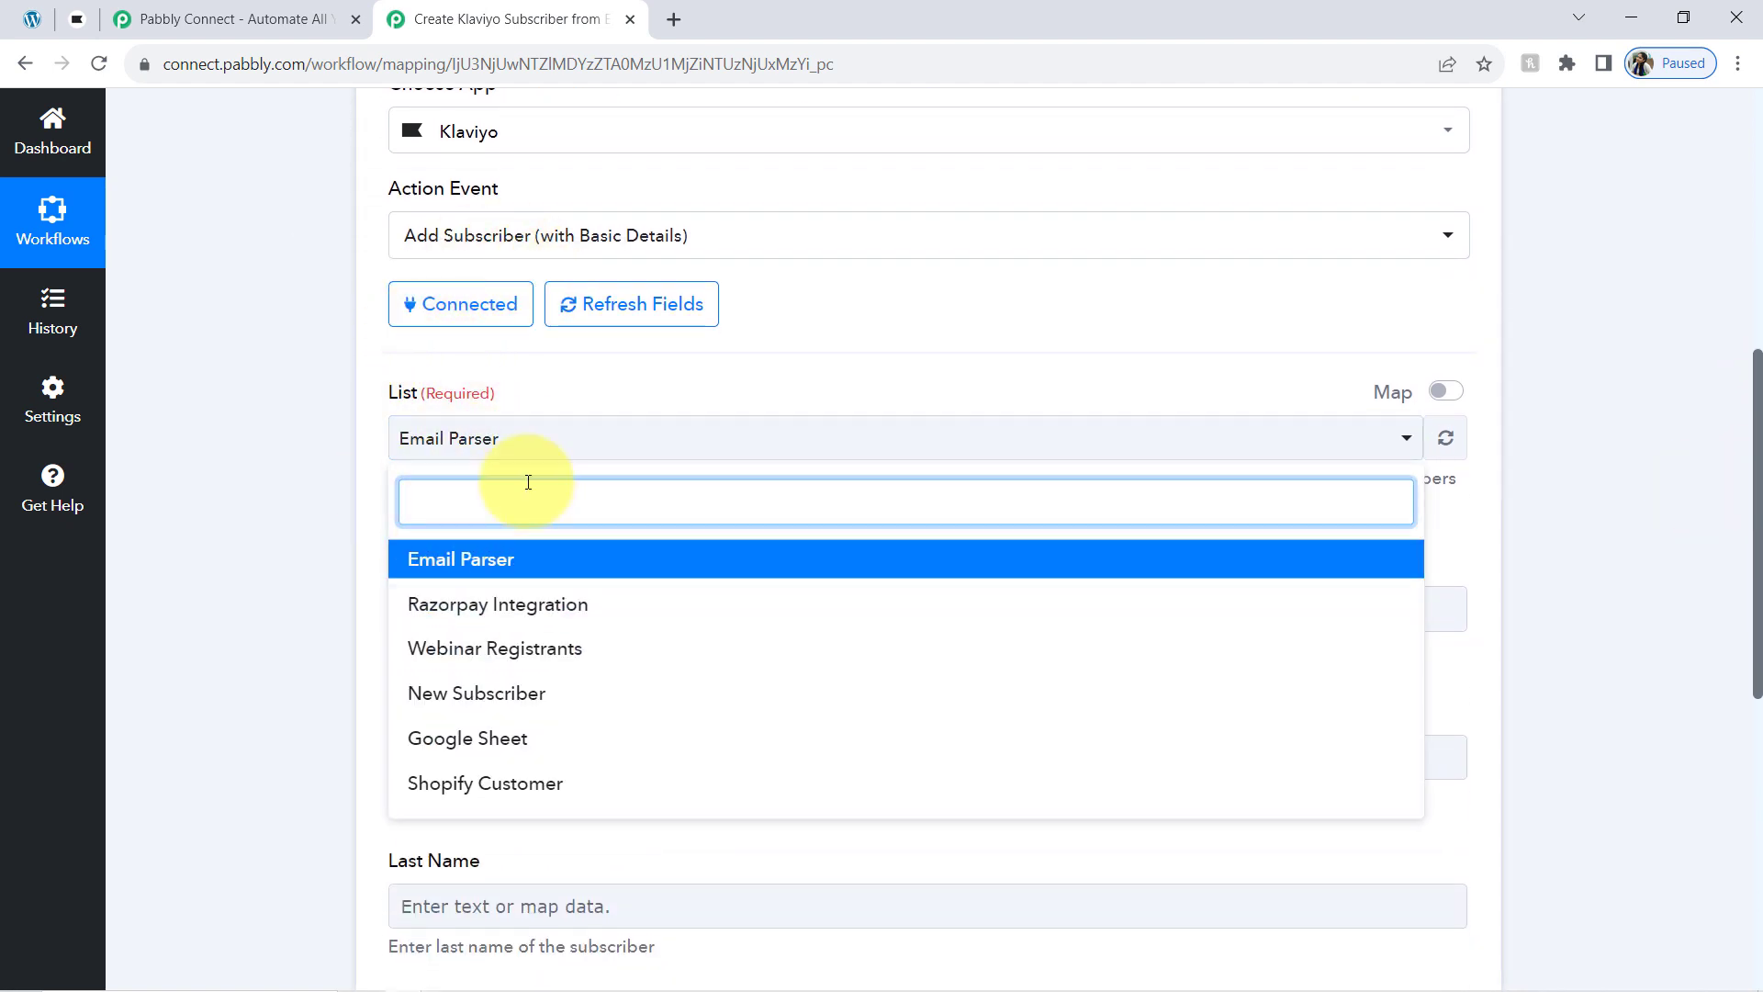
pyautogui.click(78, 19)
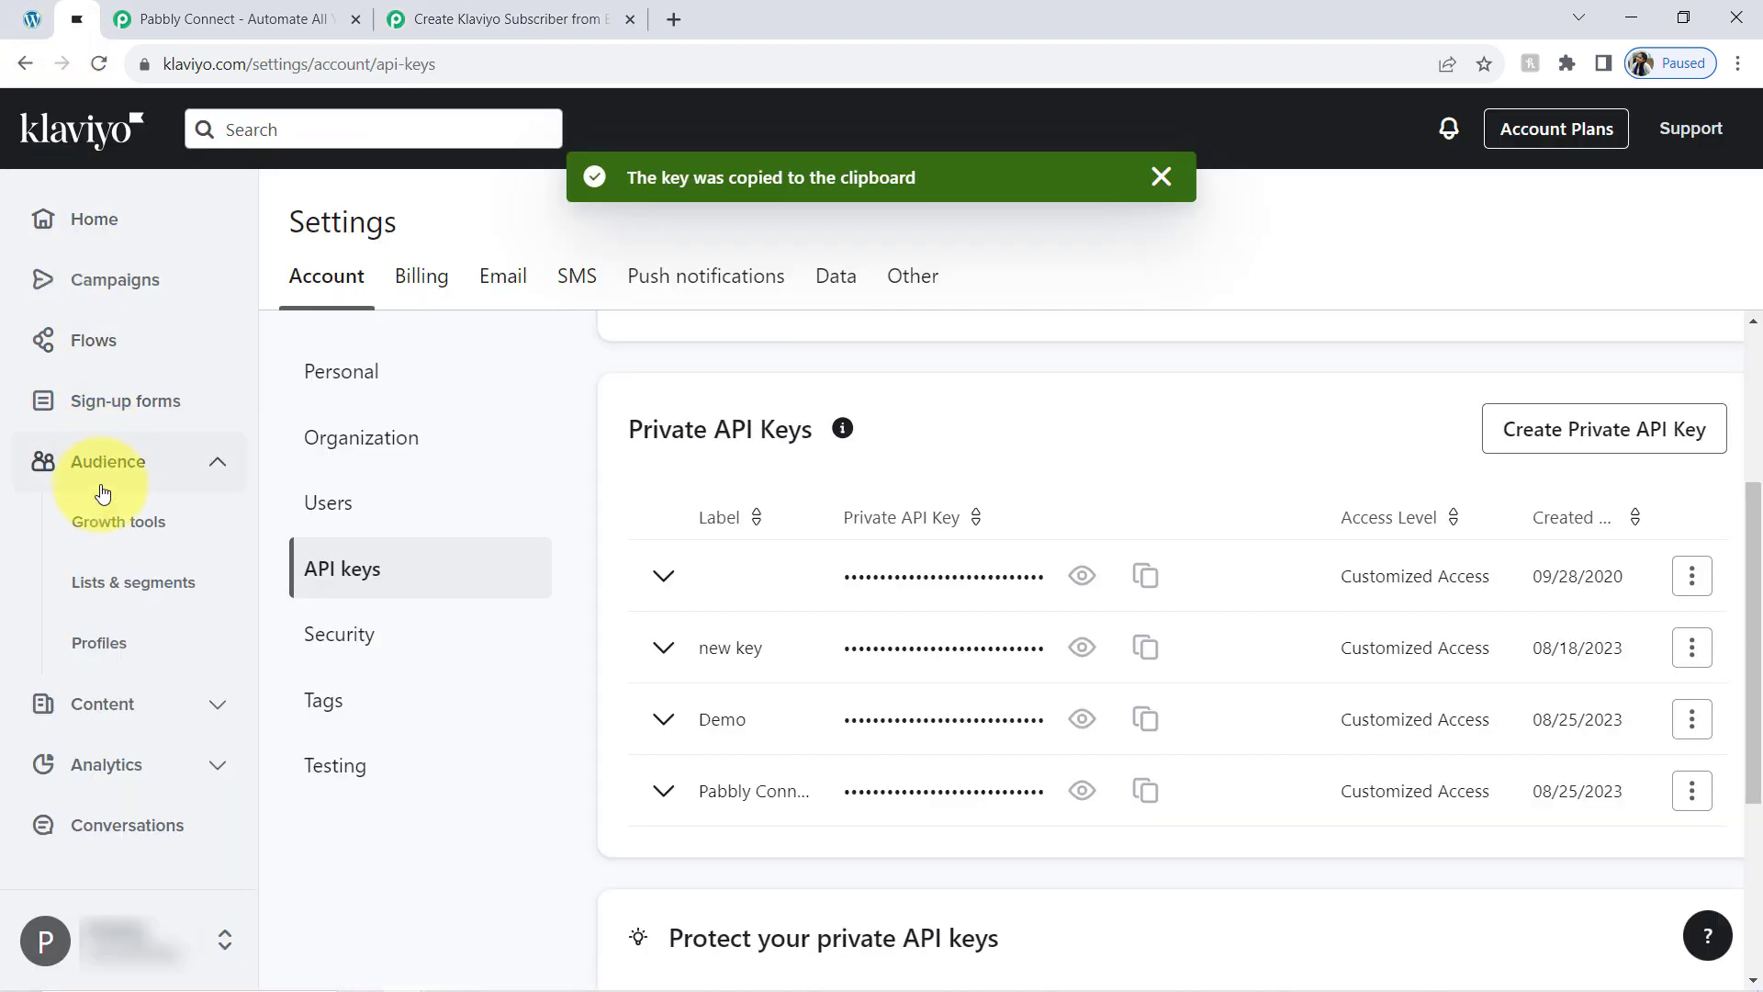
pyautogui.click(127, 595)
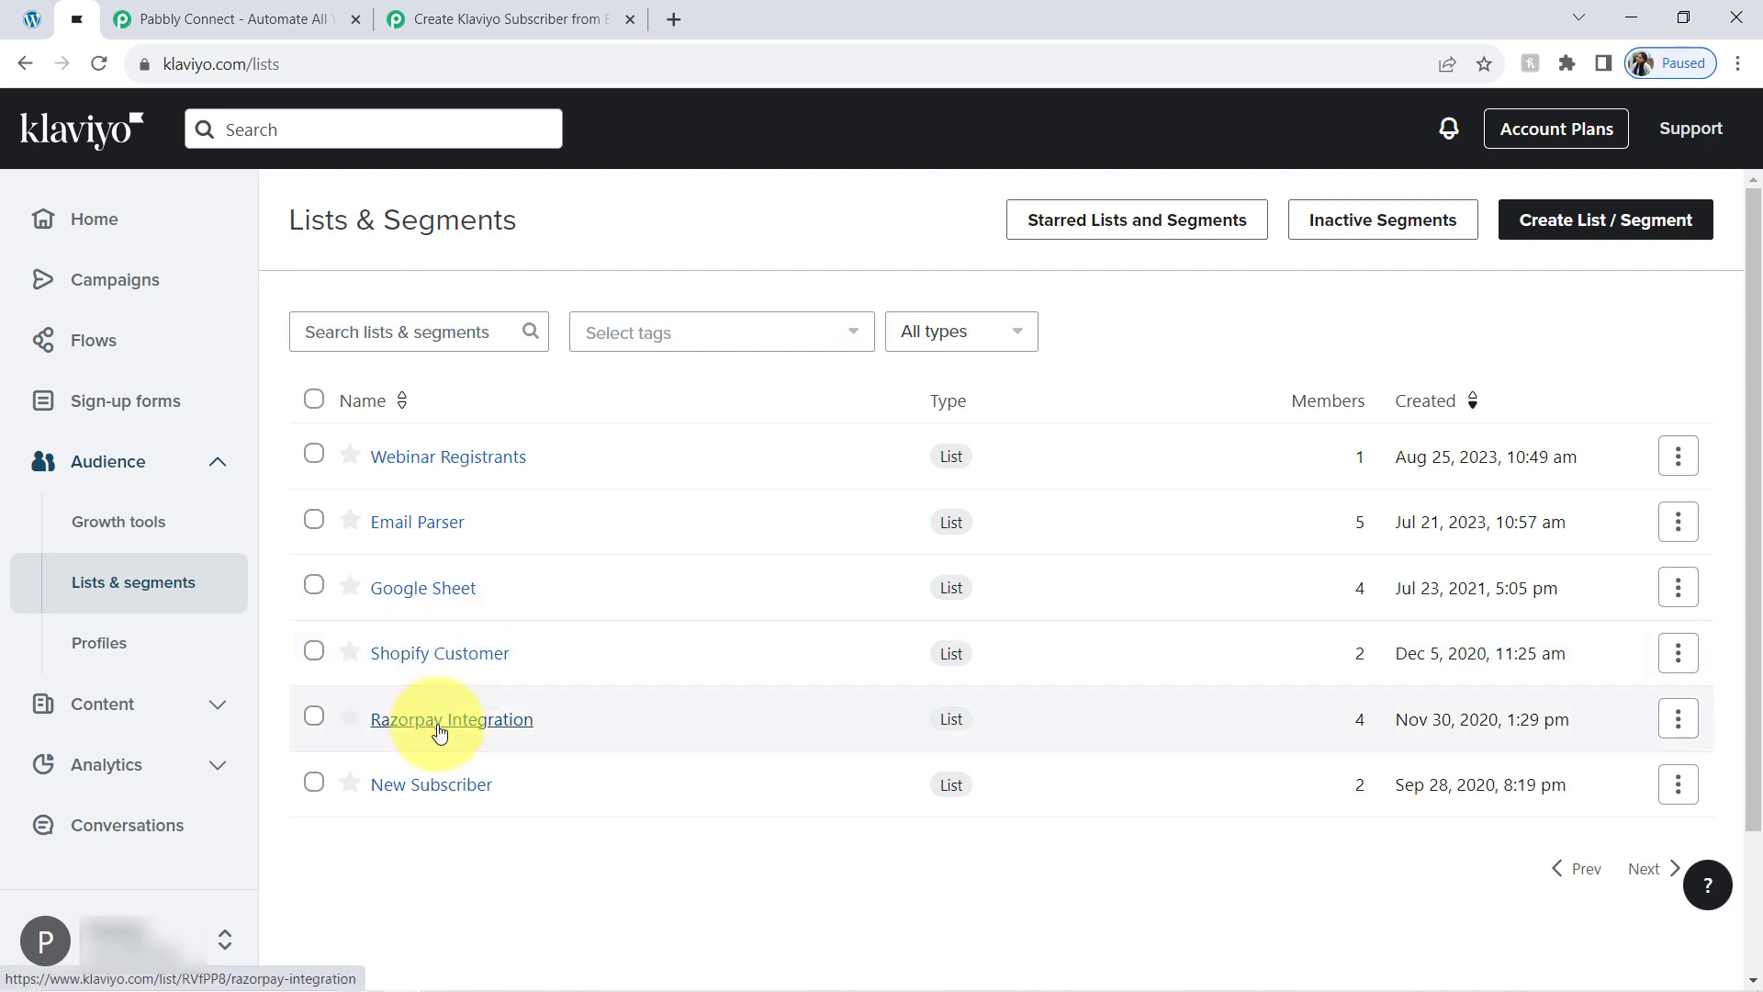
pyautogui.click(507, 19)
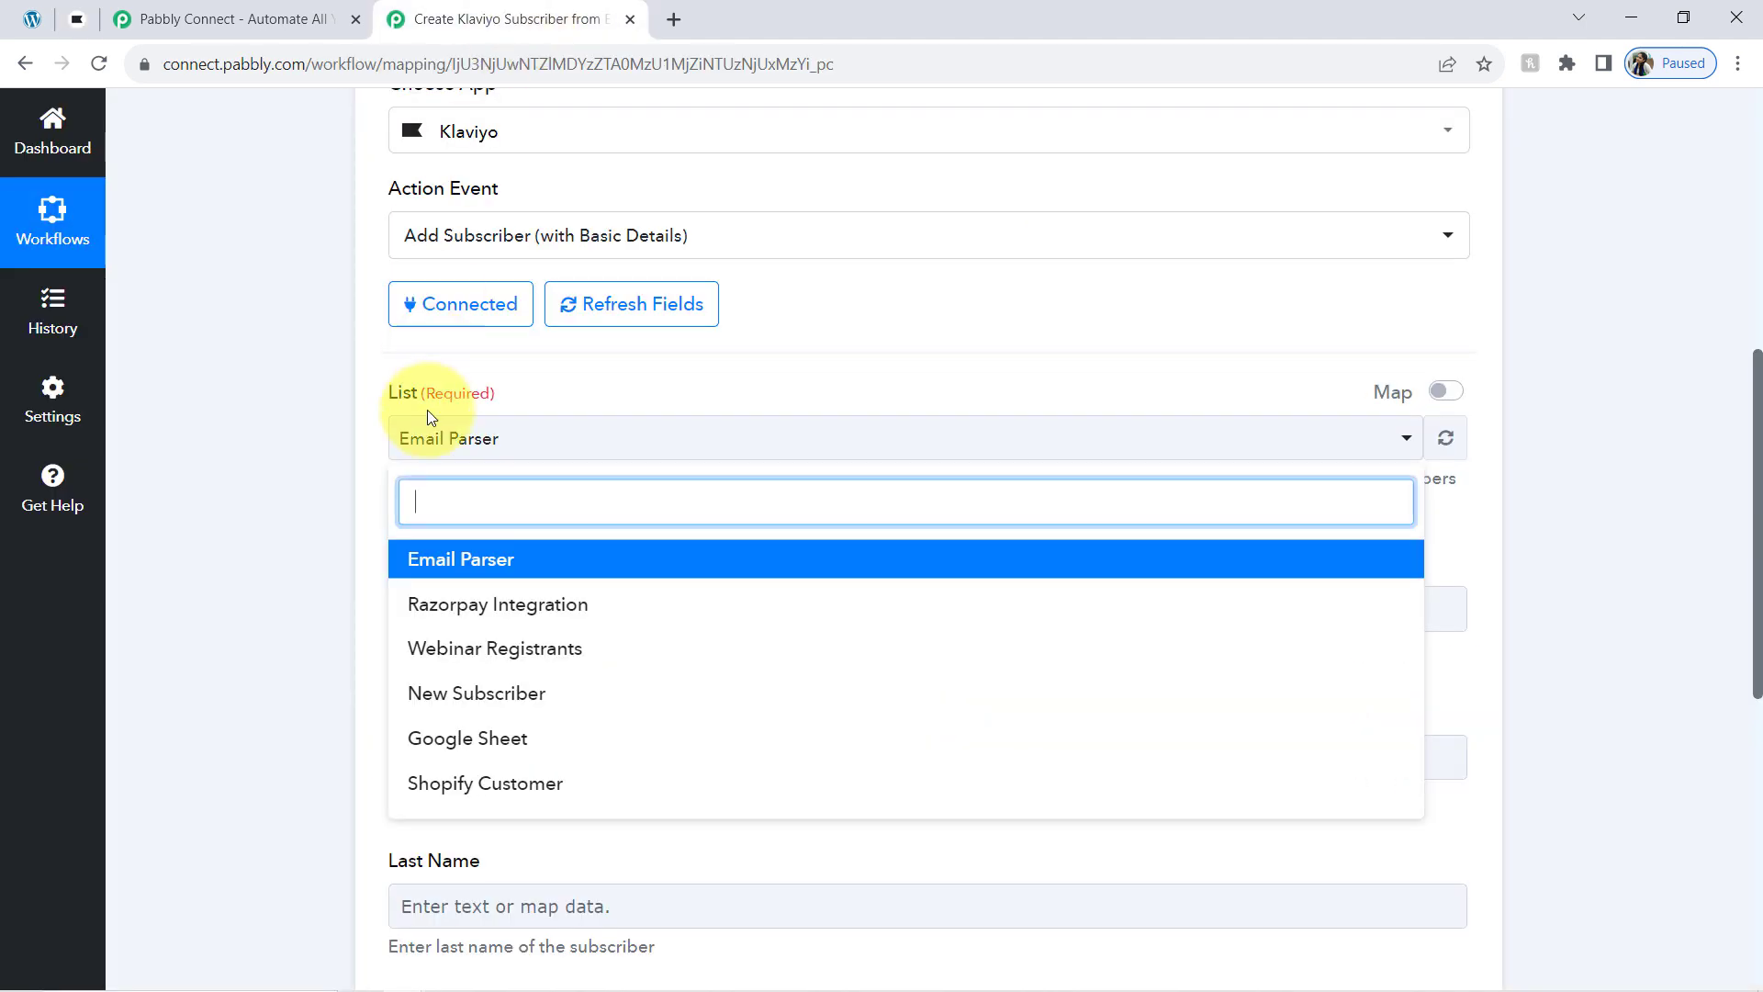
pyautogui.click(456, 703)
pyautogui.click(78, 22)
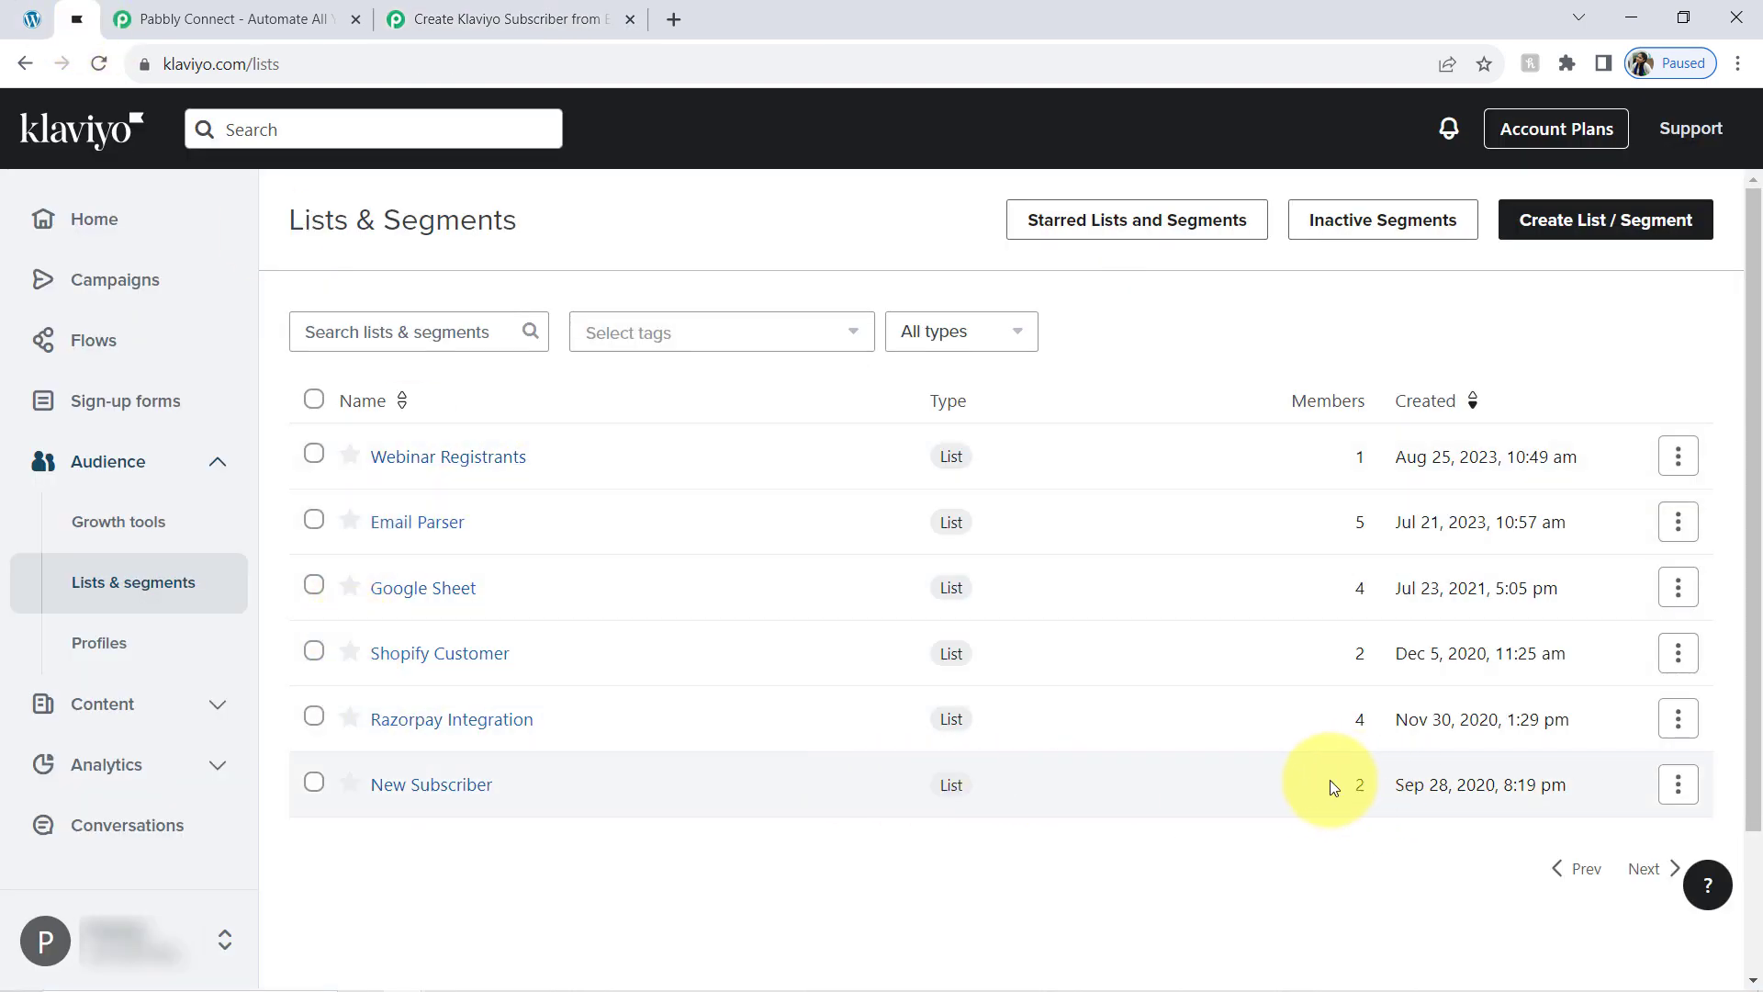
pyautogui.click(444, 18)
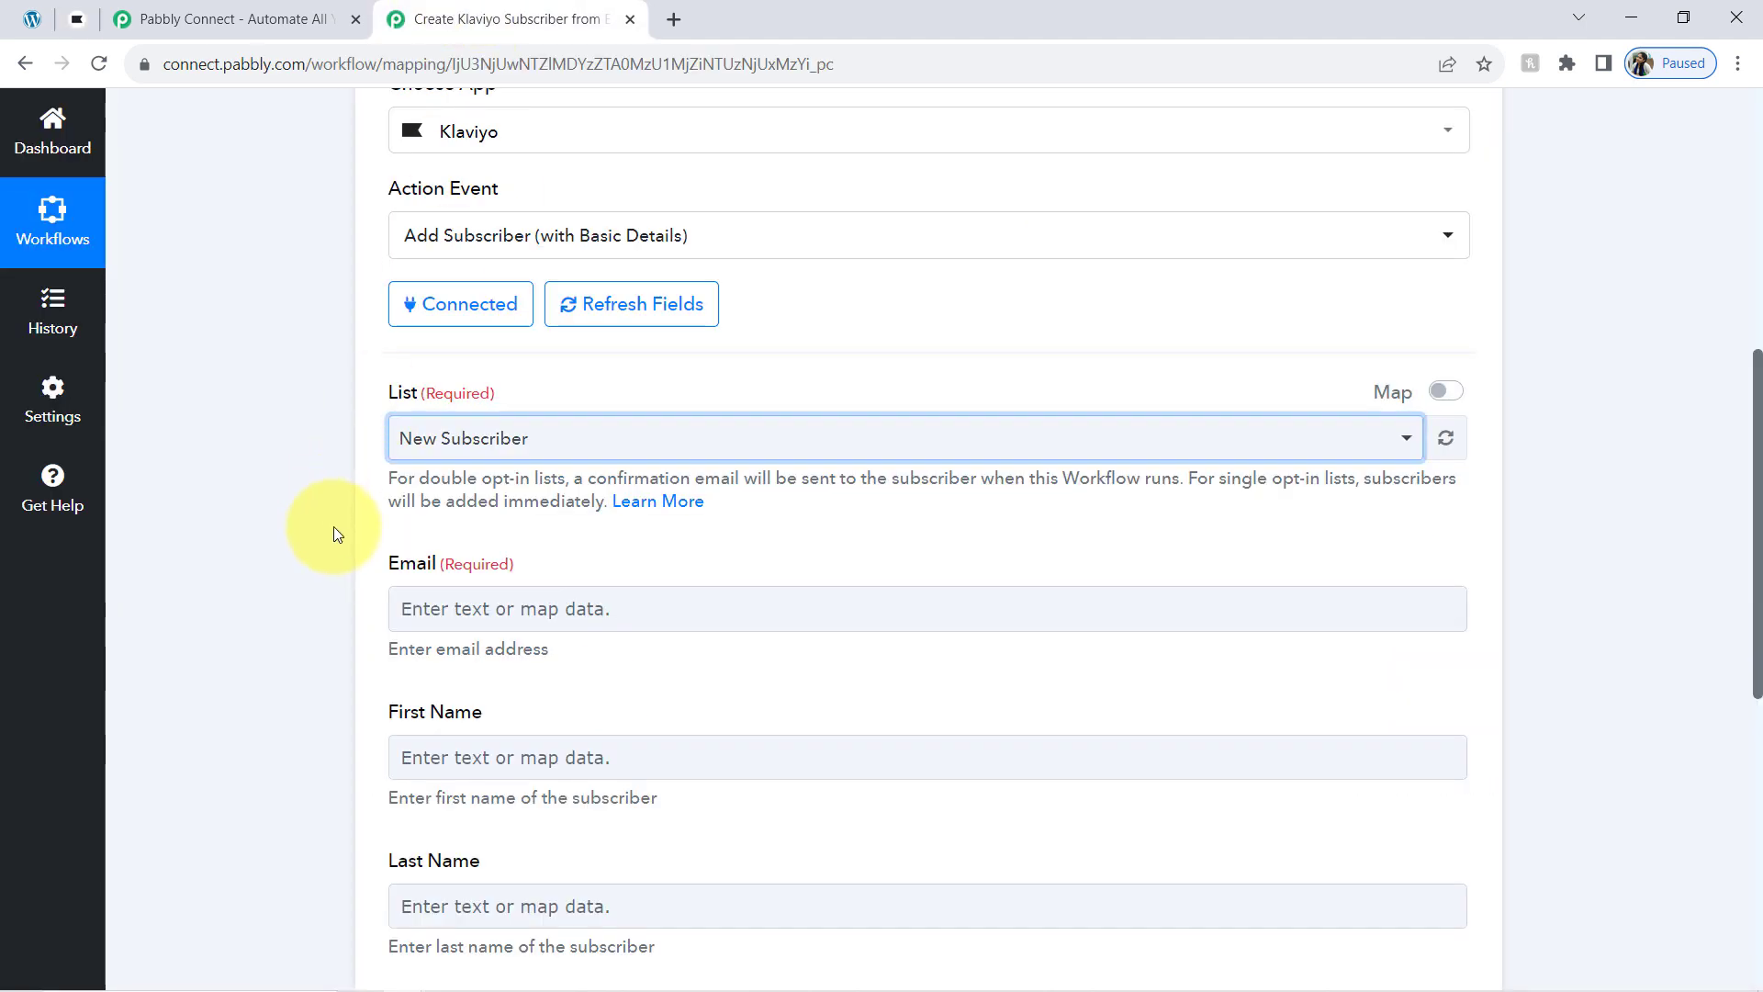
# Expand the Elementor trigger step and review the labels and values of its captured form response.
pyautogui.click(333, 526)
pyautogui.scroll(-2, 1754, 468)
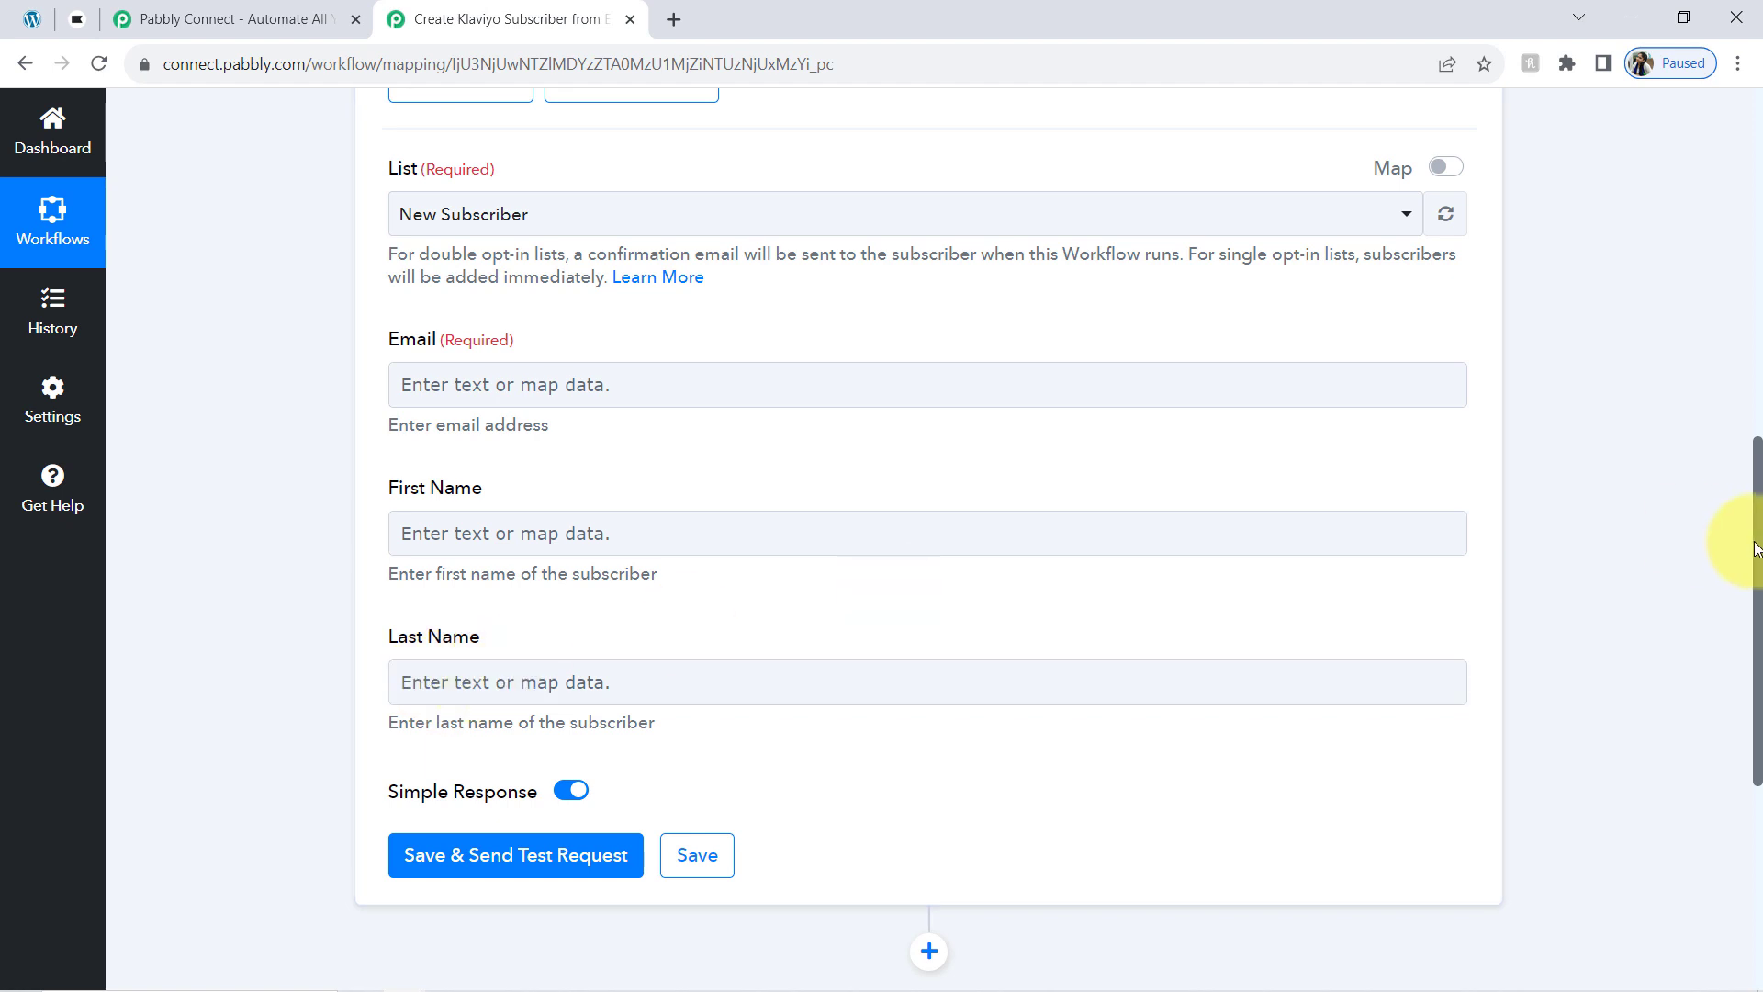
pyautogui.scroll(3, 1756, 549)
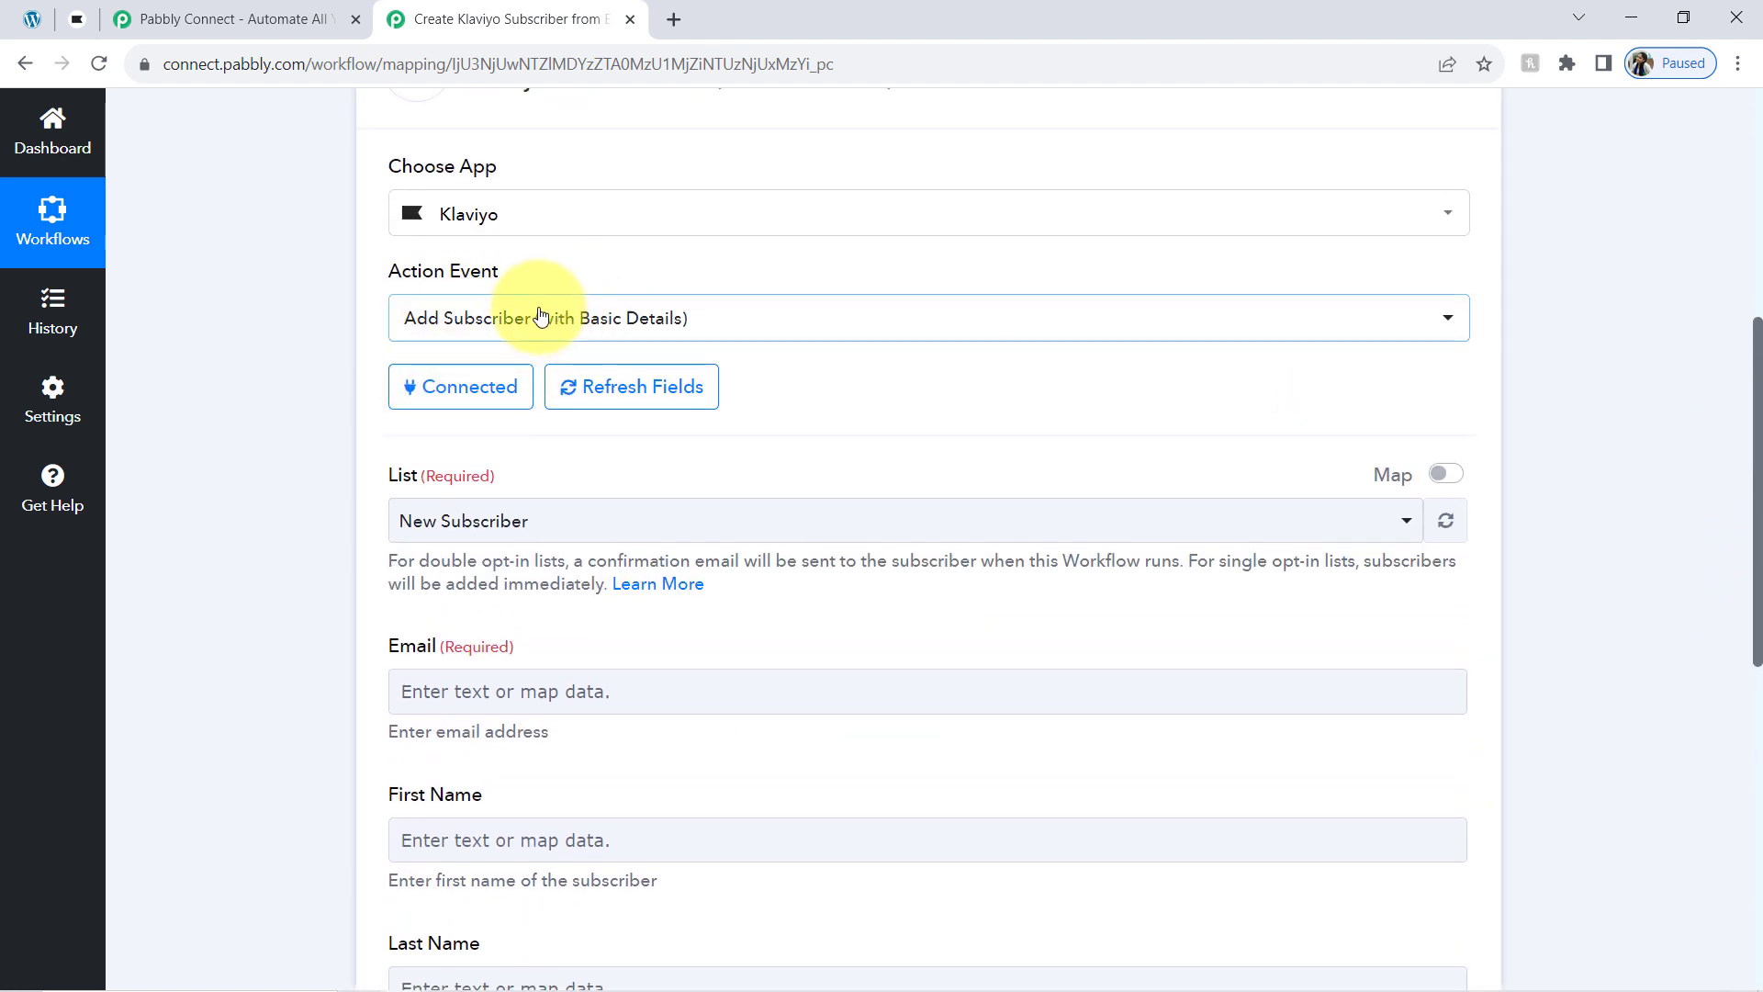
pyautogui.moveTo(1756, 349); pyautogui.dragTo(1756, 464)
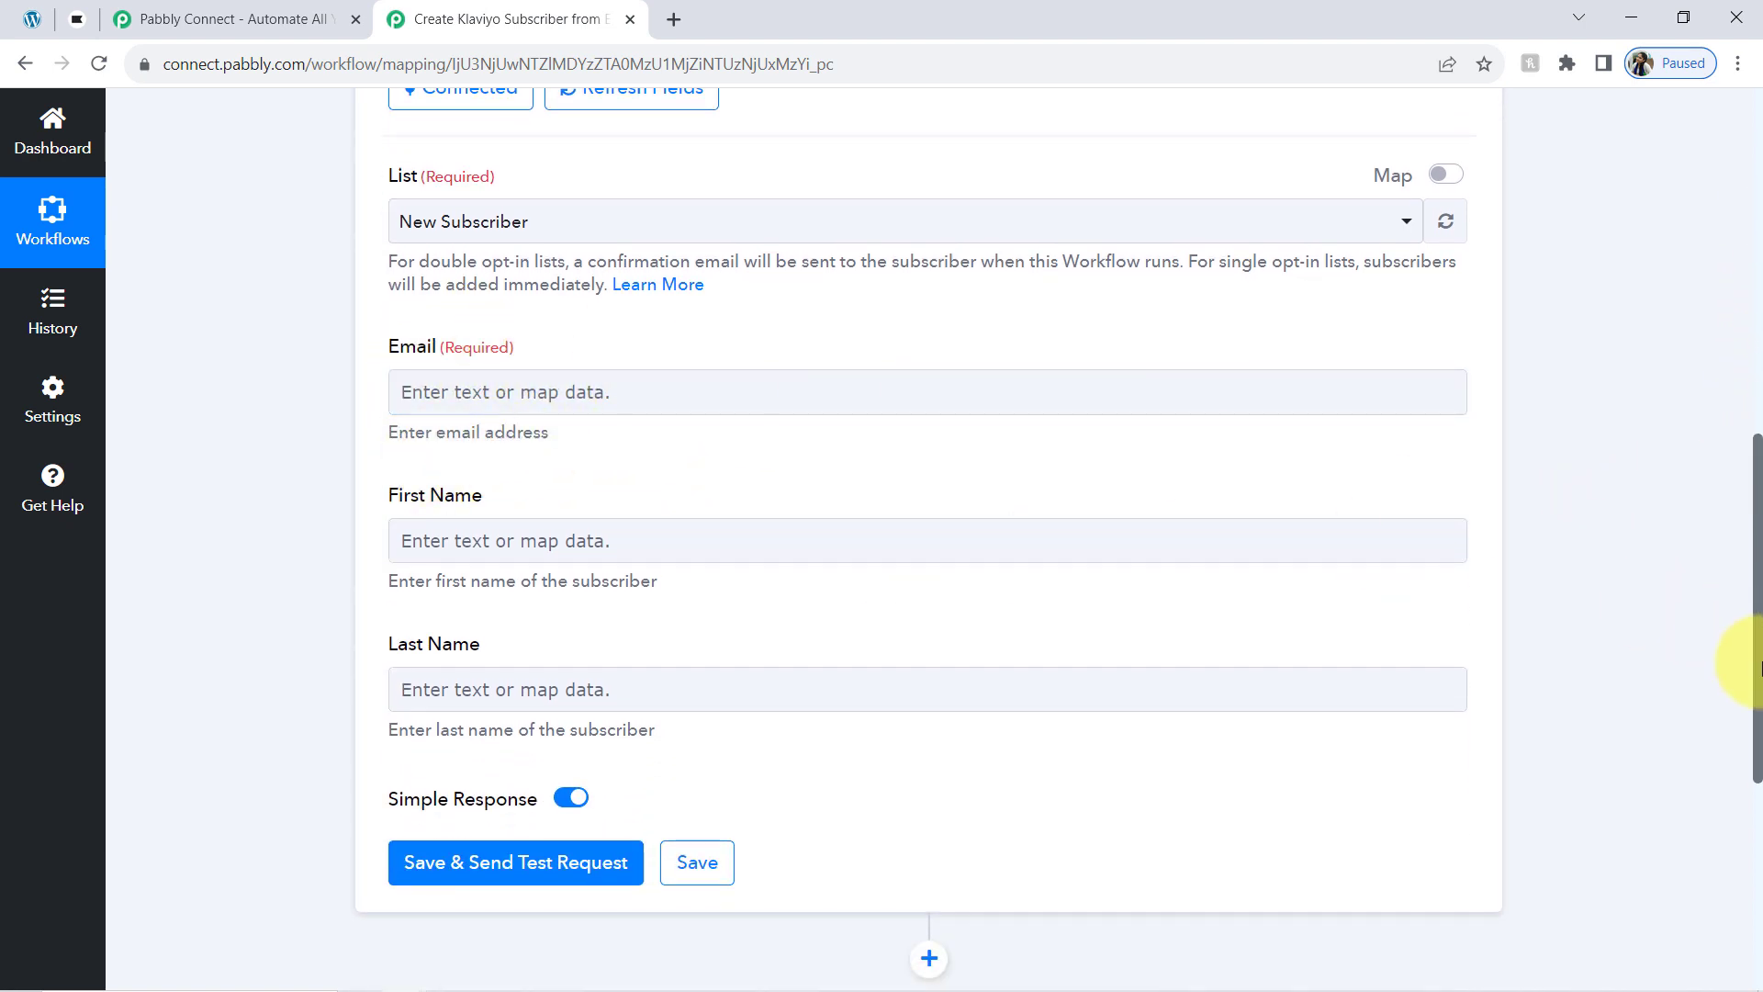
pyautogui.moveTo(1752, 649); pyautogui.dragTo(1737, 601)
pyautogui.scroll(10, 1700, 492)
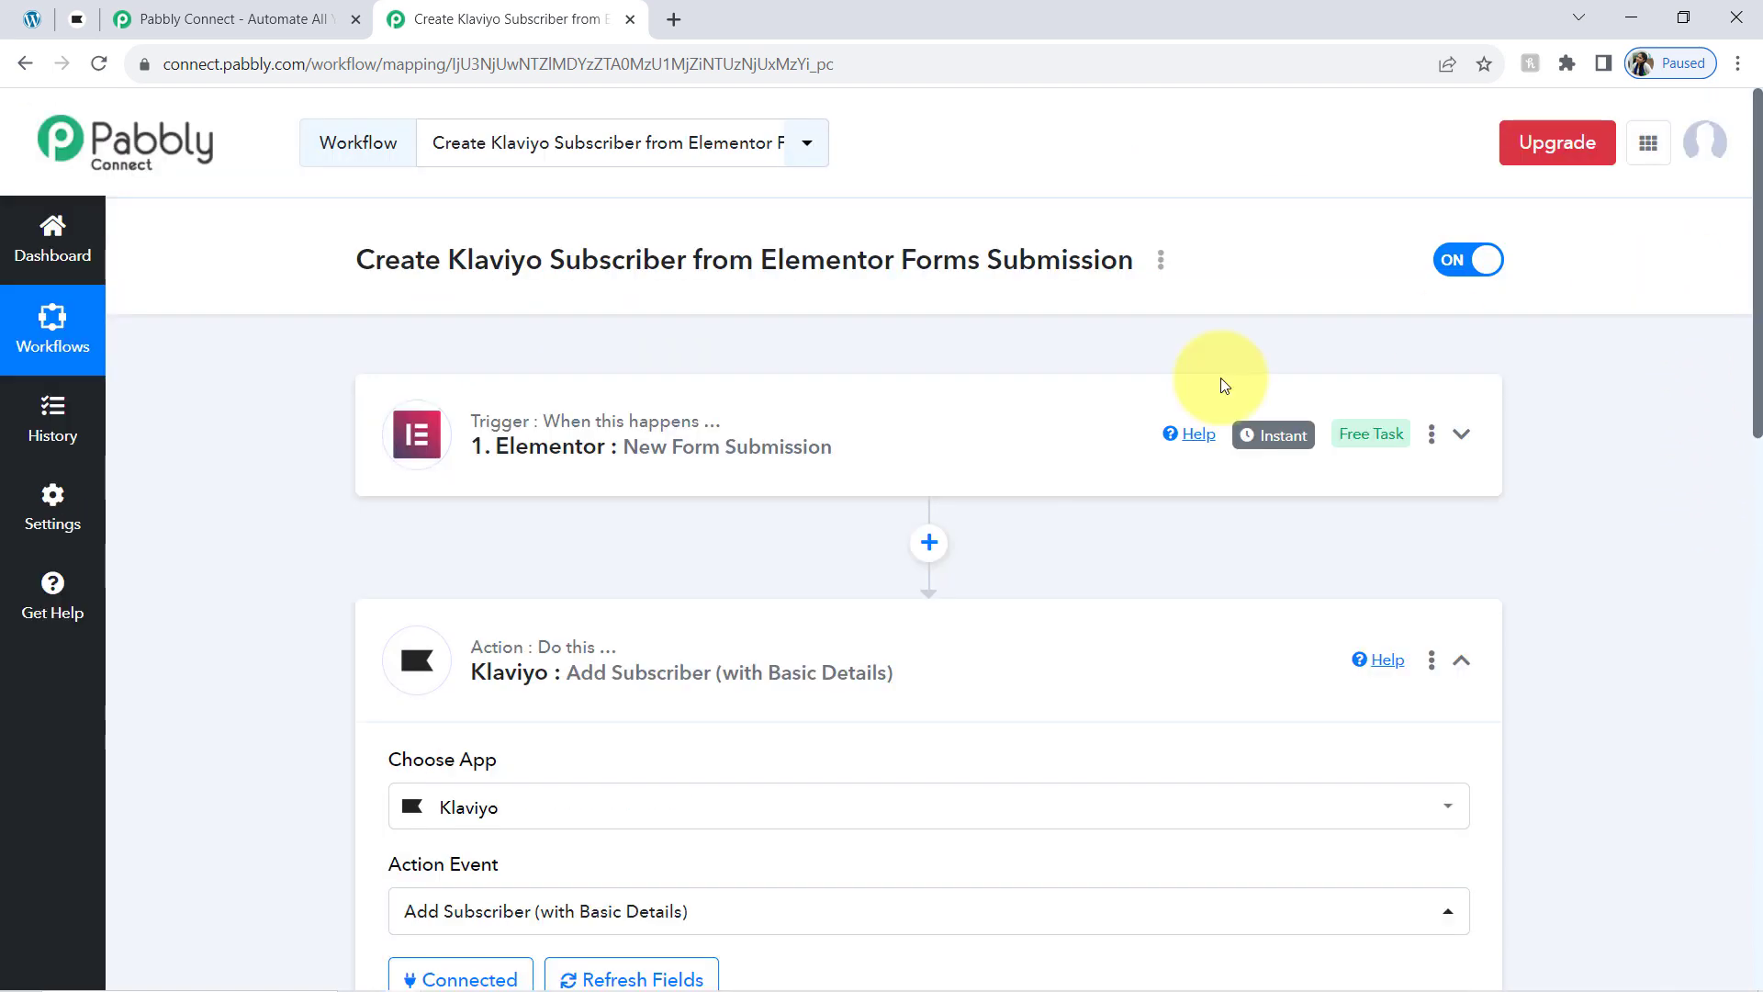
pyautogui.click(742, 452)
pyautogui.scroll(-6, 1750, 367)
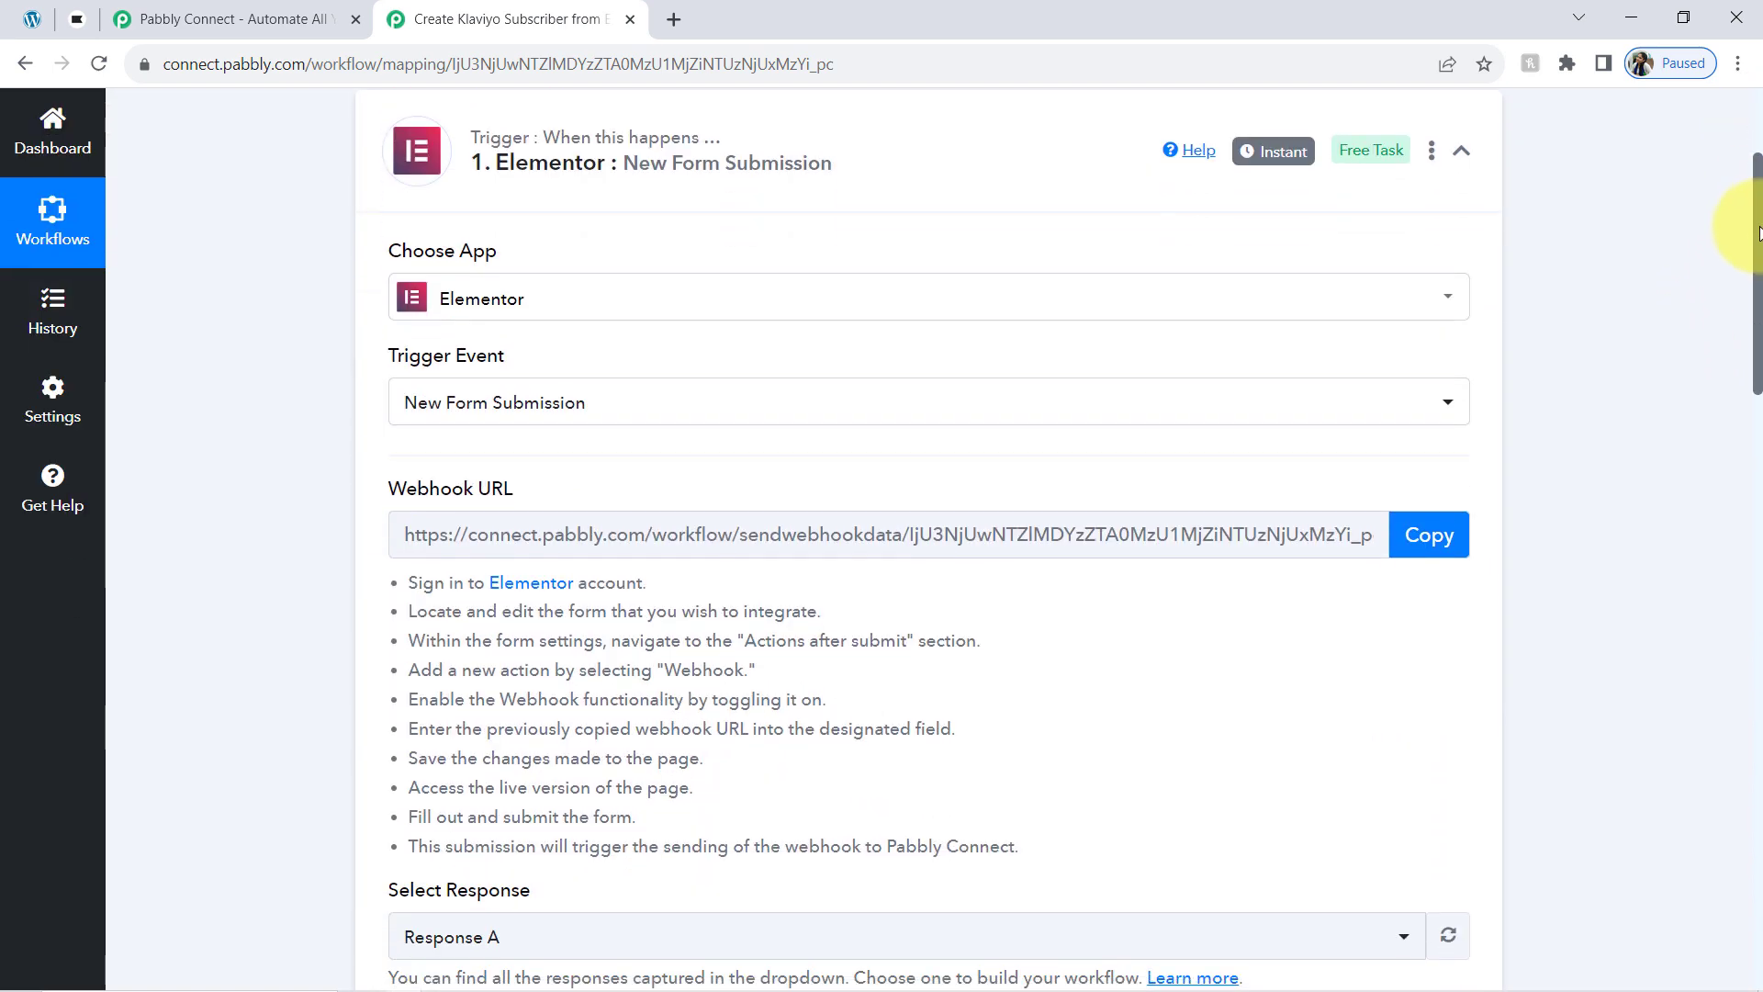
pyautogui.scroll(-5, 1750, 368)
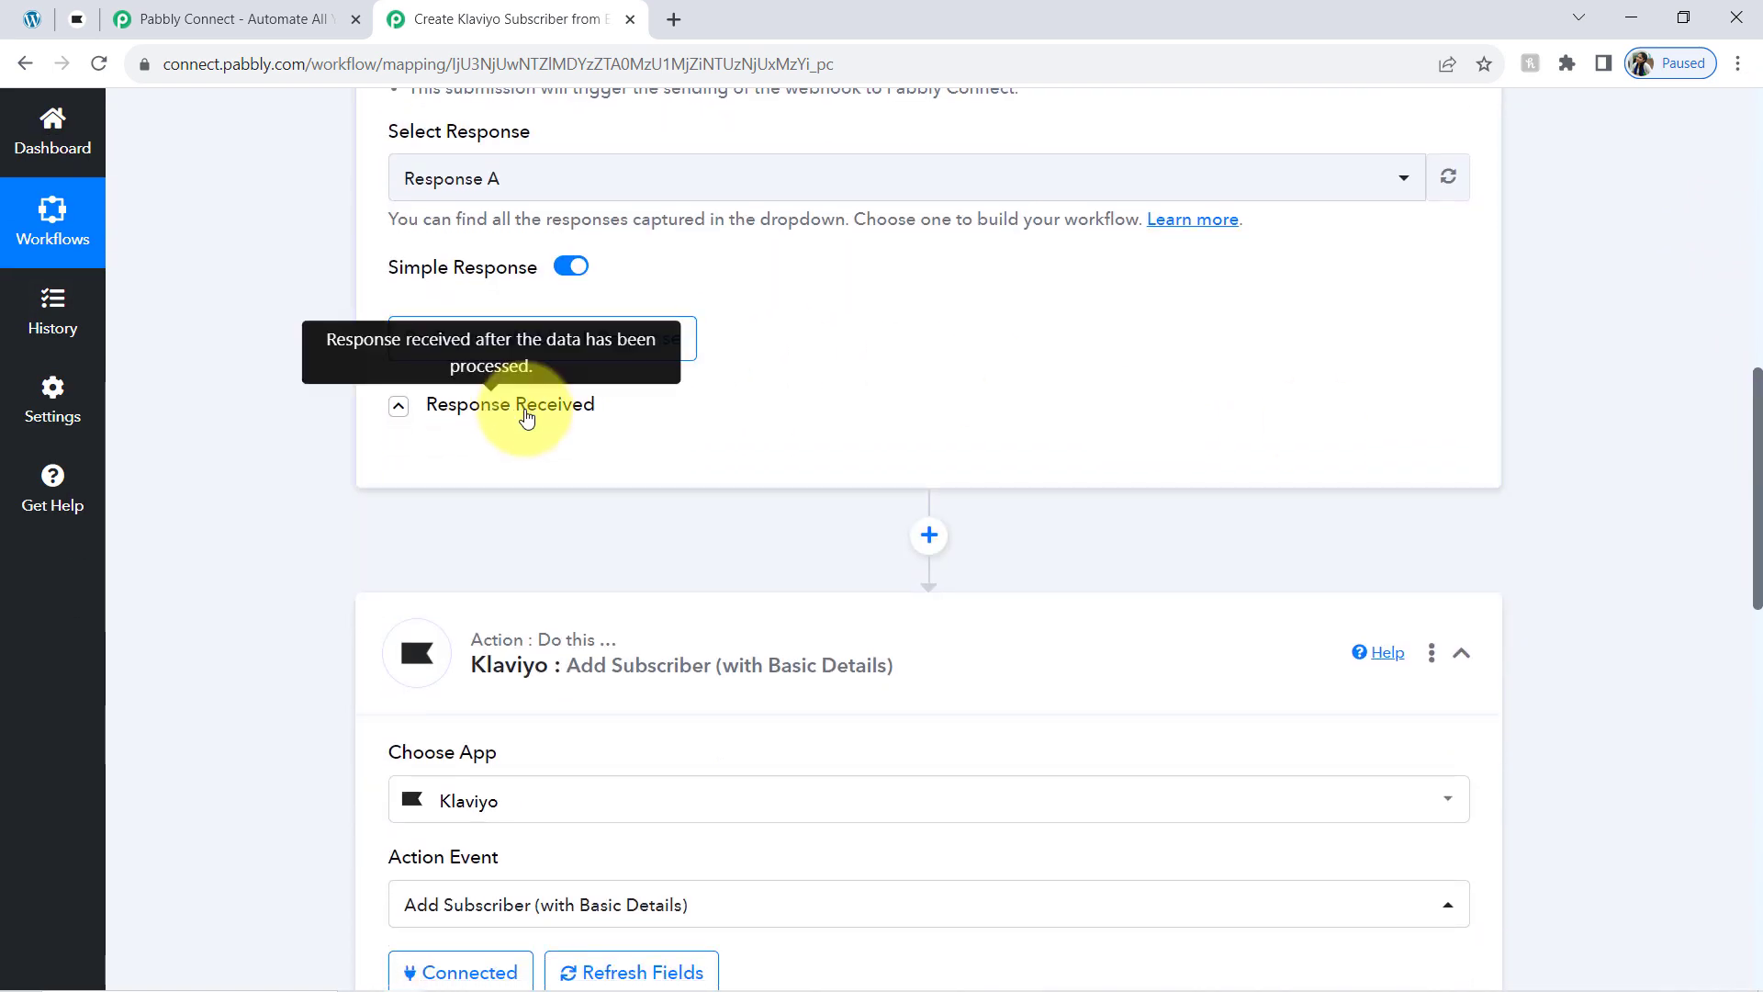
pyautogui.click(524, 407)
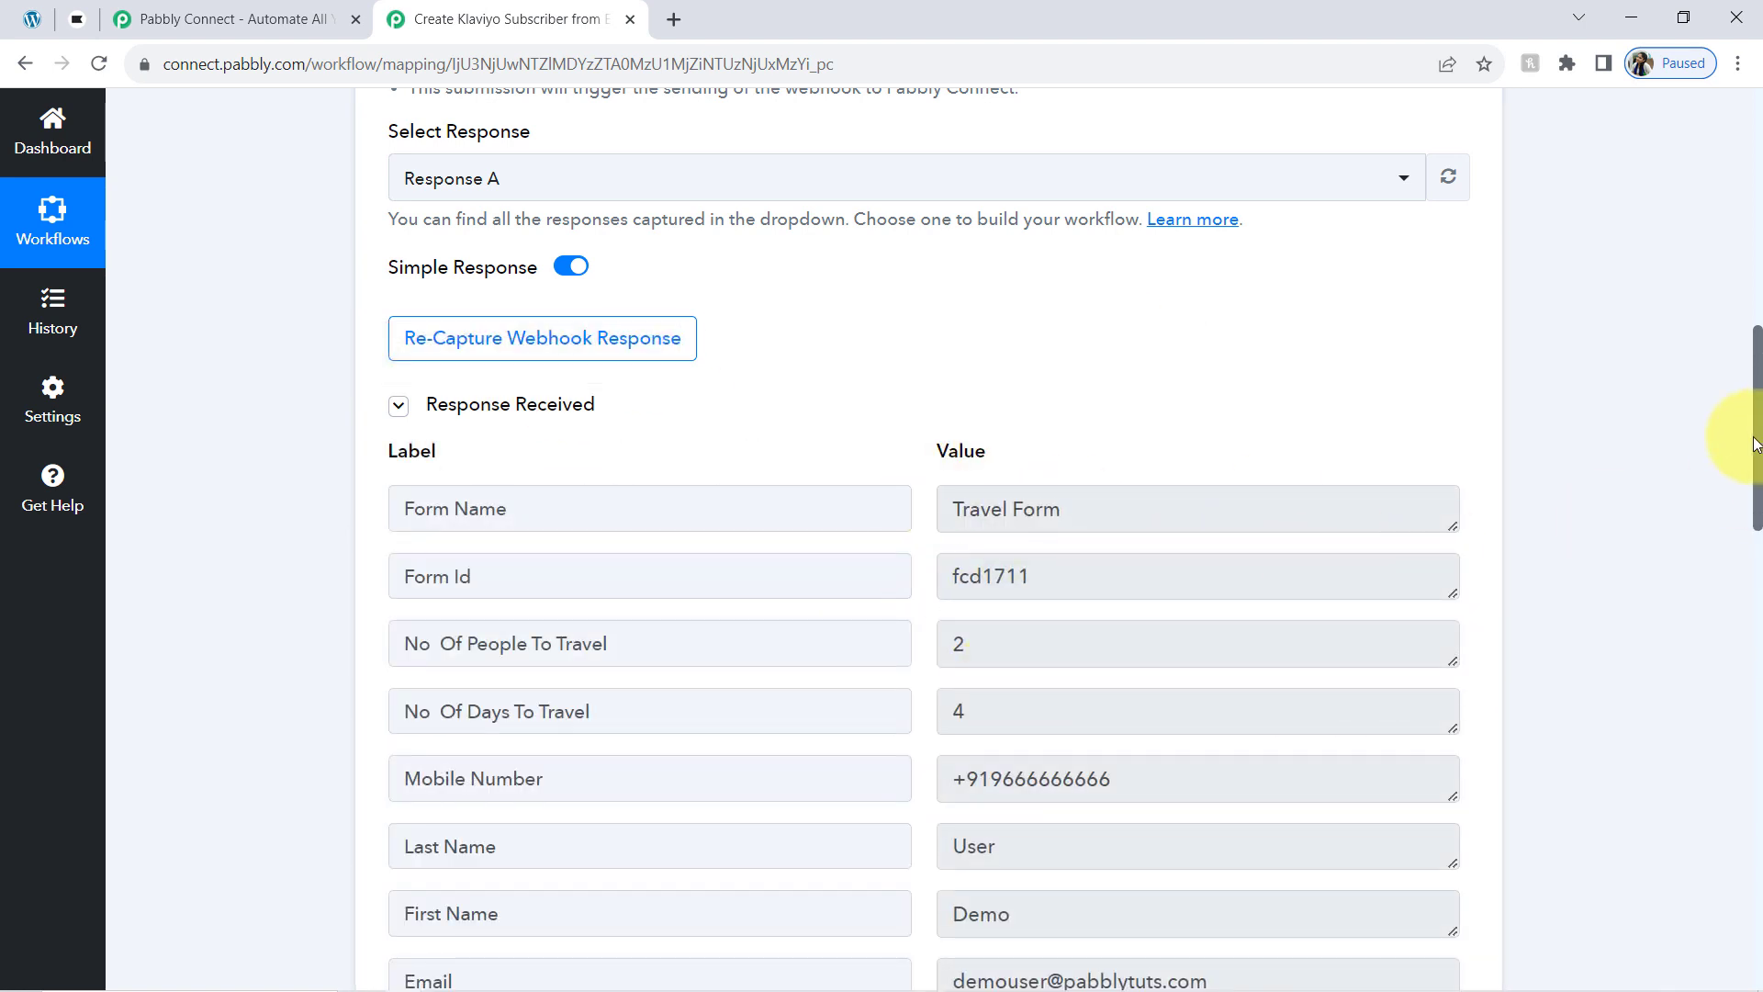
pyautogui.moveTo(1754, 443); pyautogui.dragTo(1752, 511)
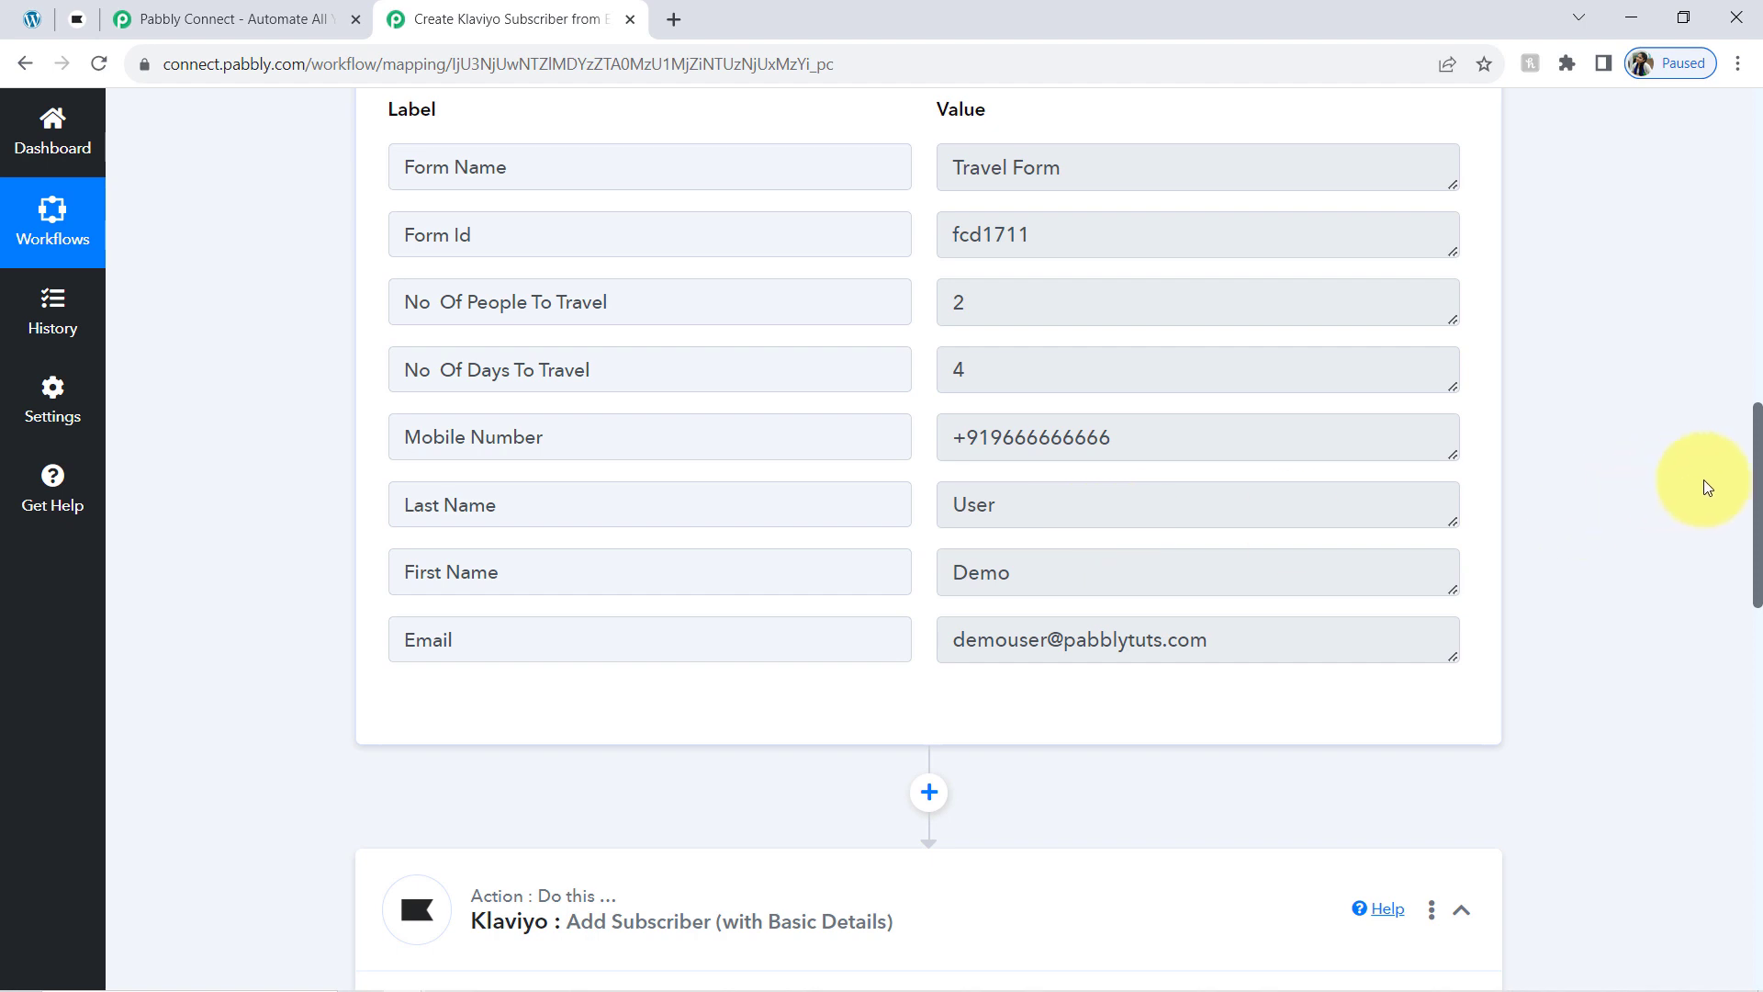
# Map the Klaviyo action's Email field to the Email value from the Elementor form submission, searching the data for "@".
pyautogui.moveTo(1752, 473); pyautogui.dragTo(1746, 742)
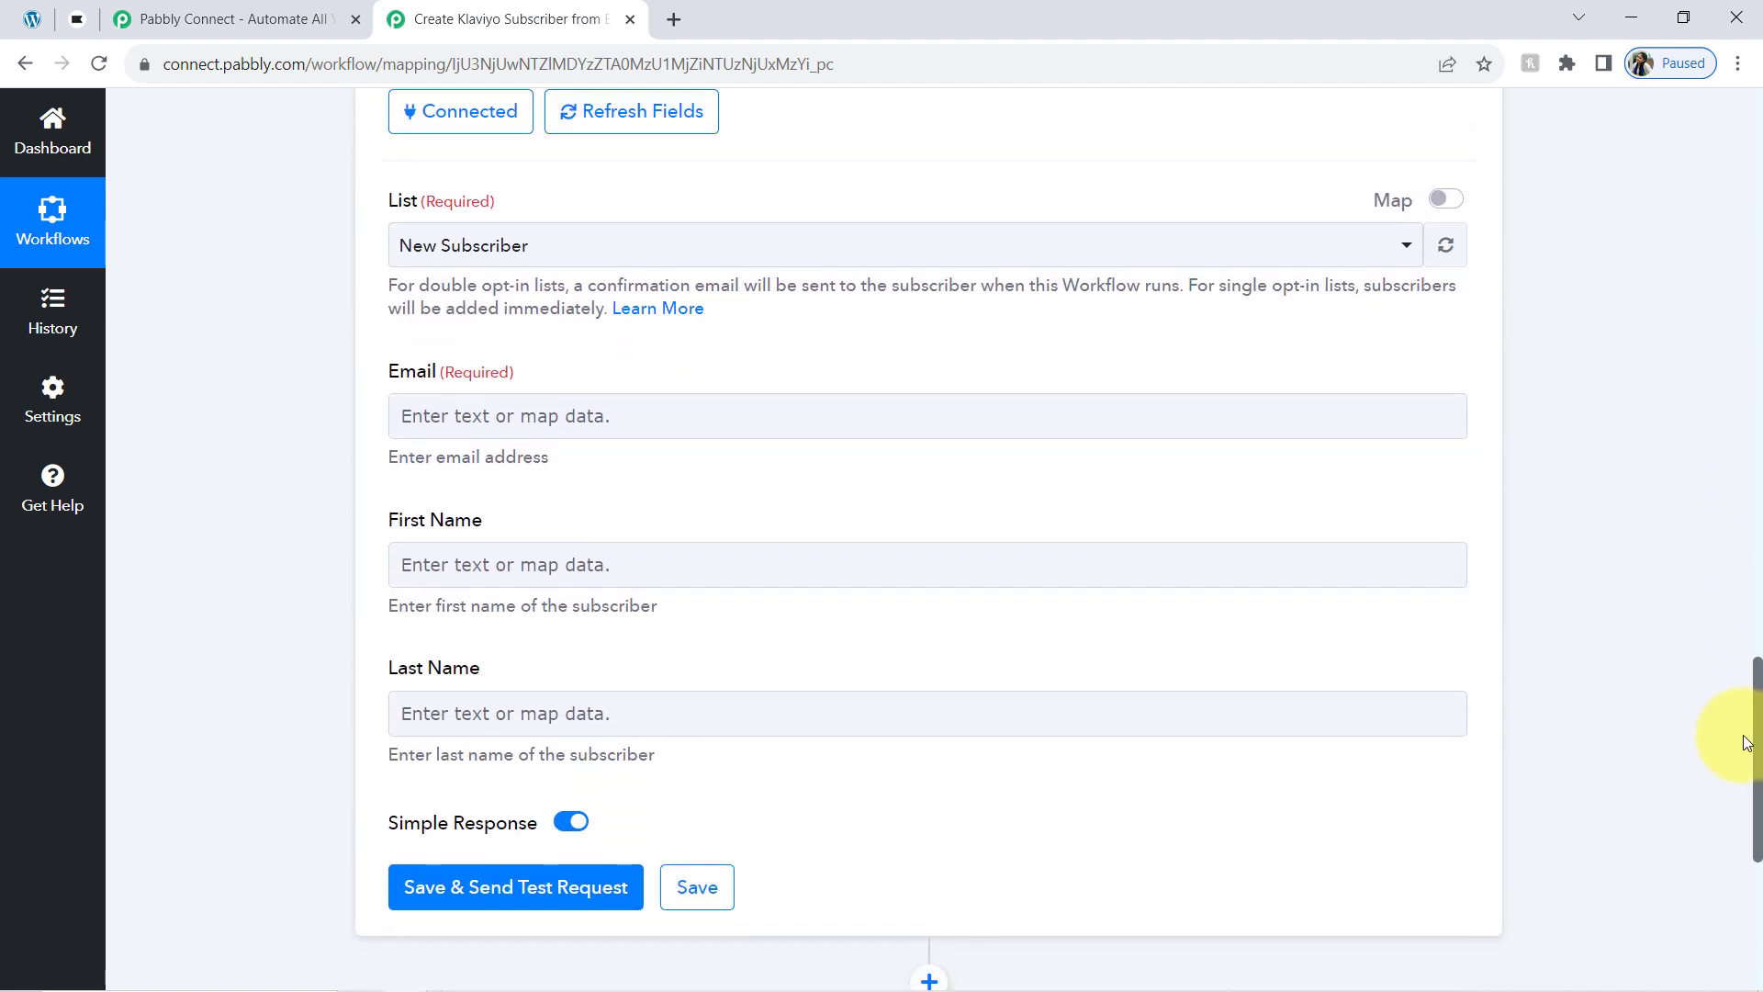
pyautogui.click(431, 416)
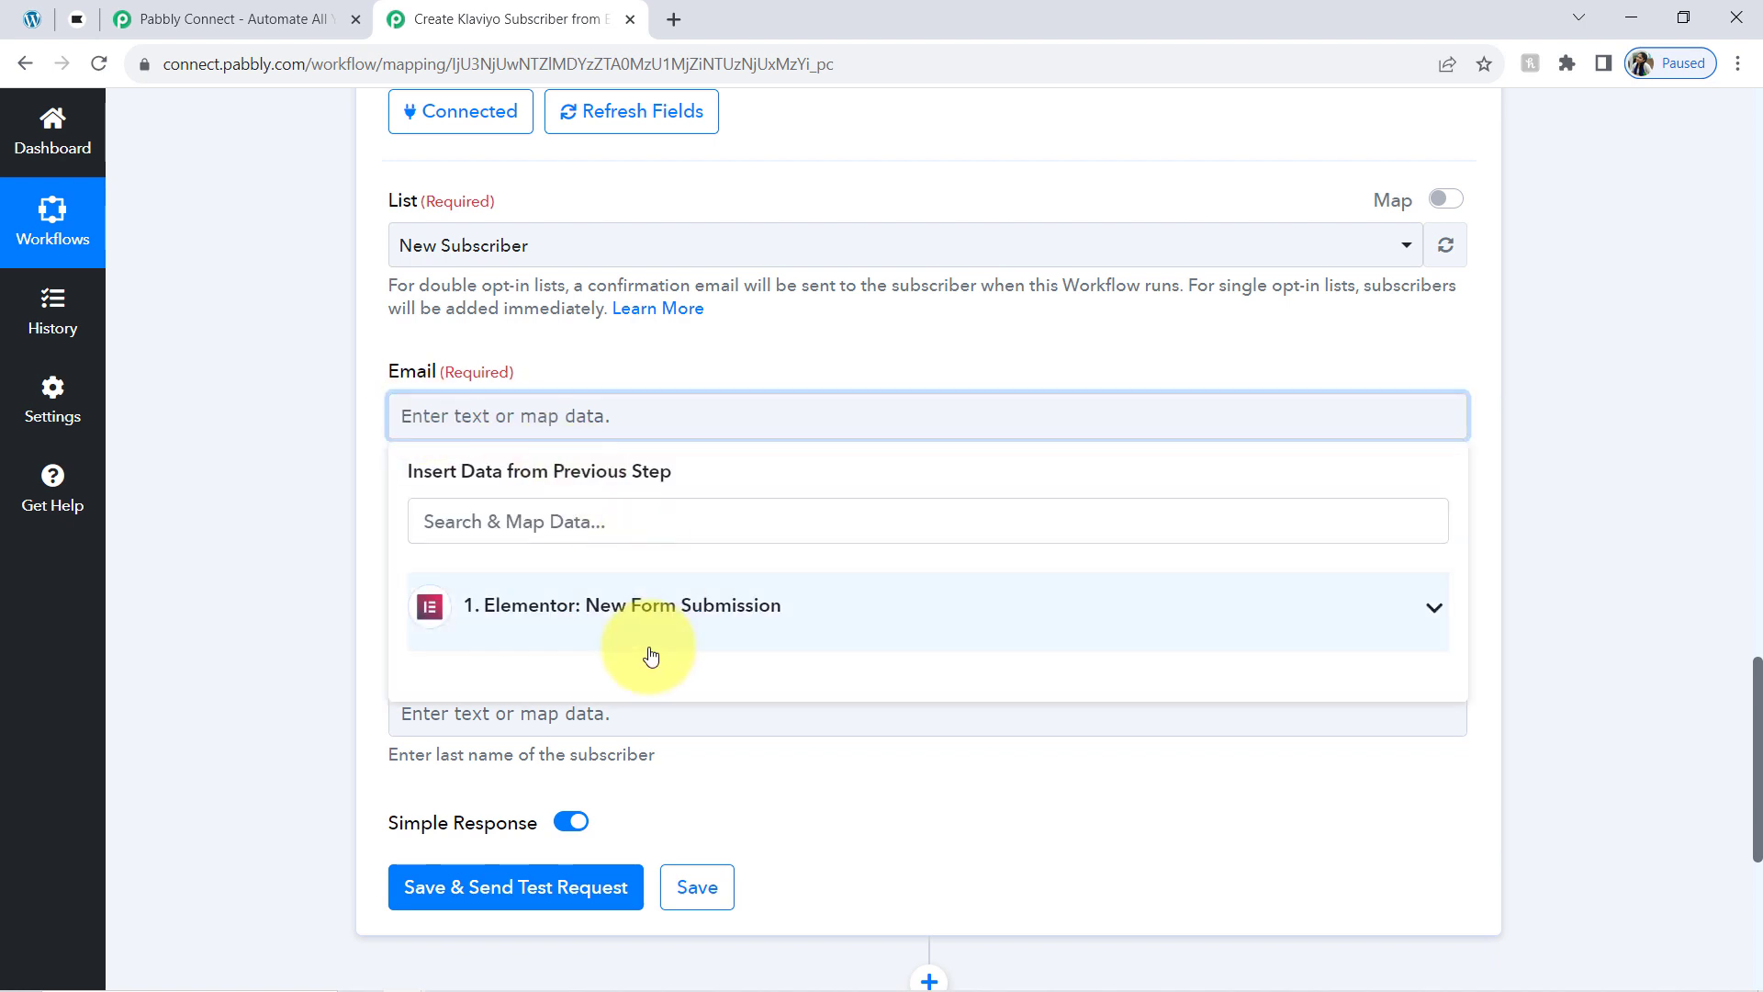
pyautogui.click(606, 602)
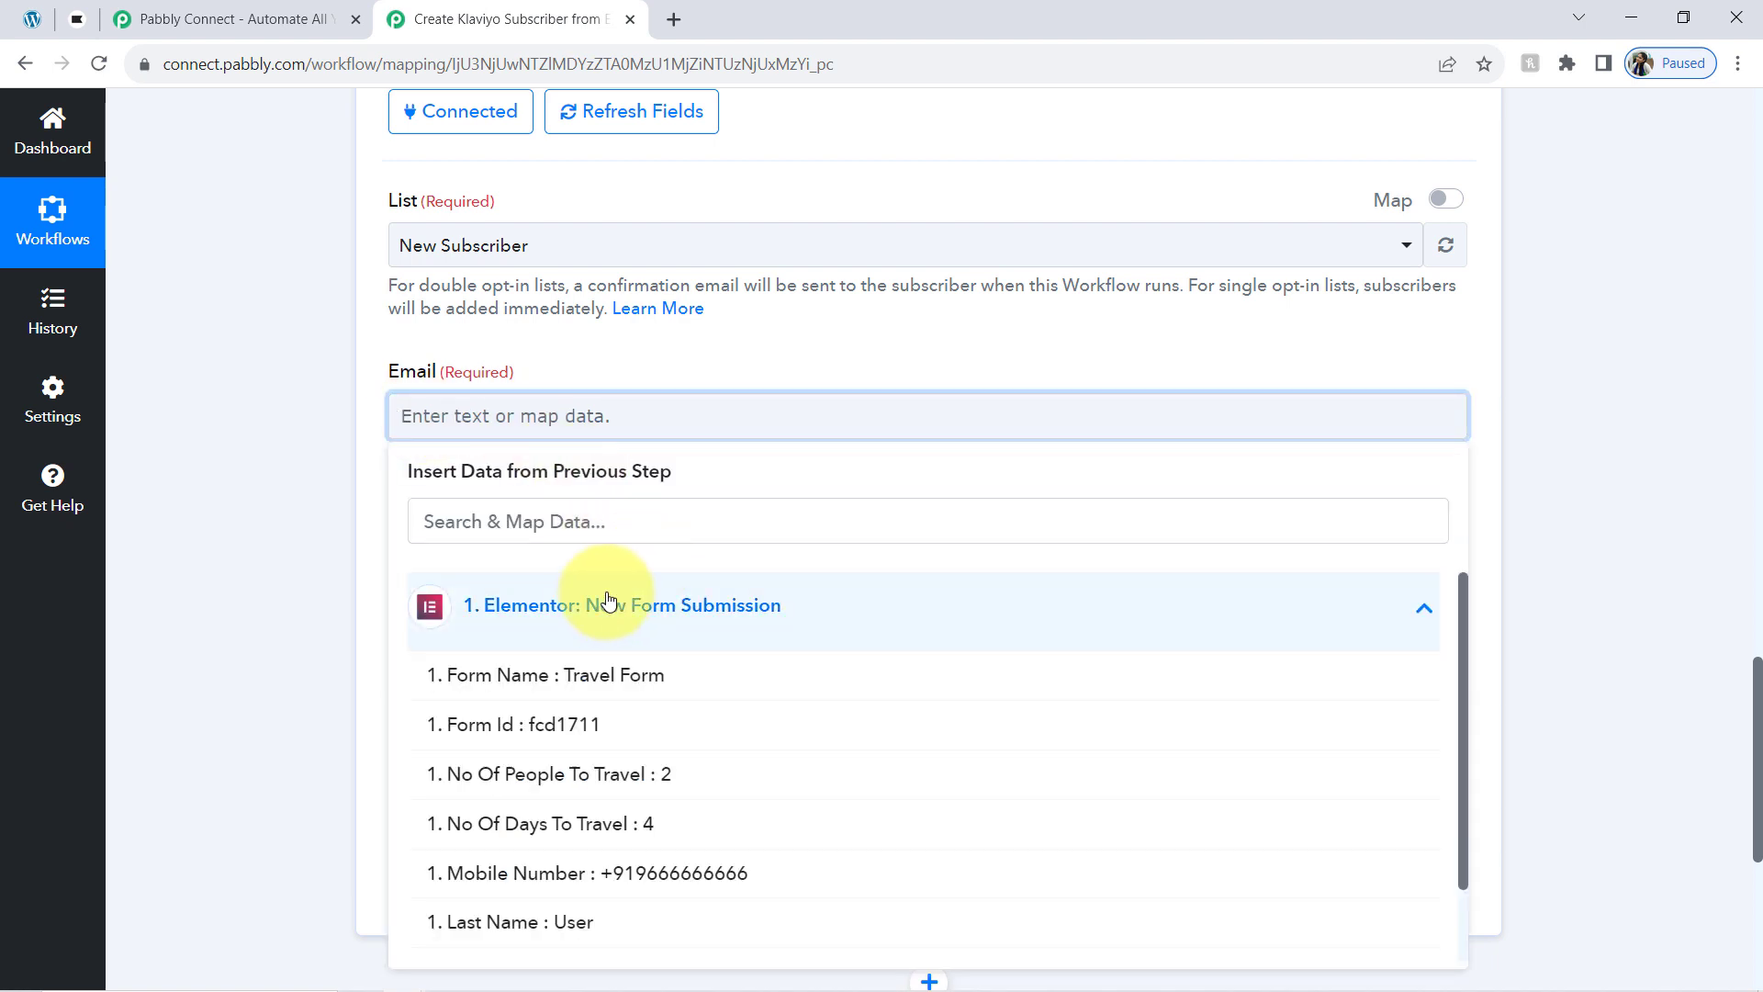
pyautogui.click(454, 536)
pyautogui.write('@')
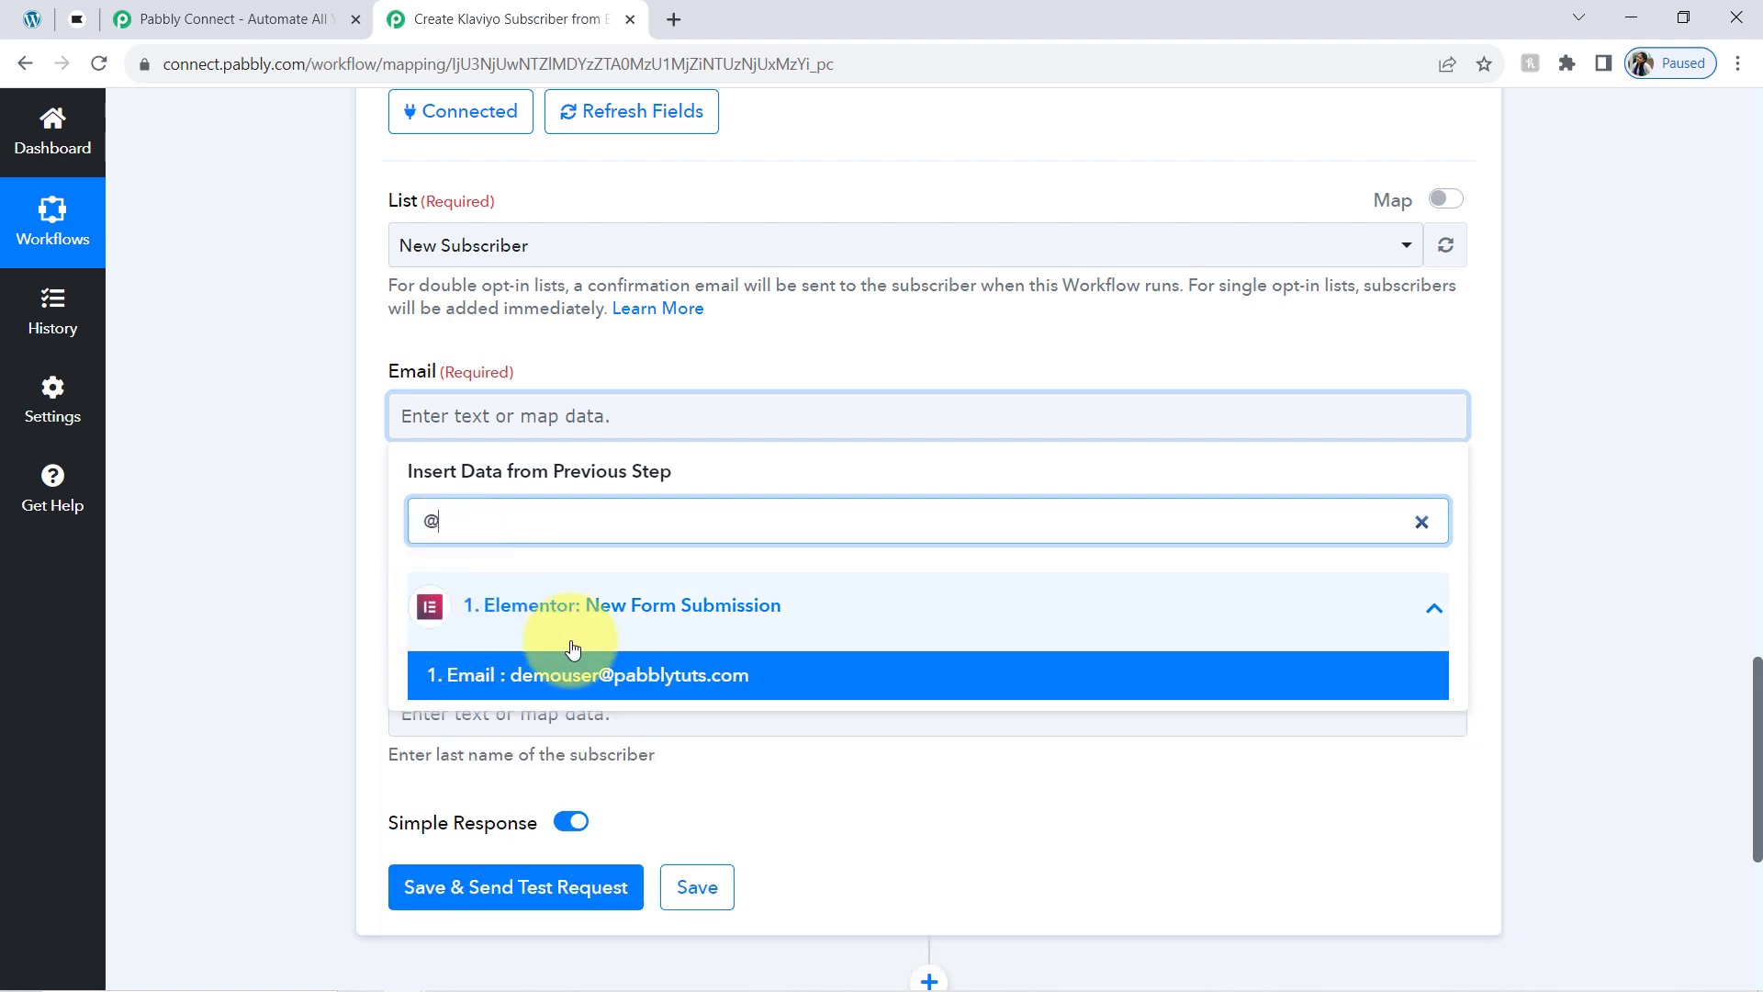
pyautogui.click(582, 677)
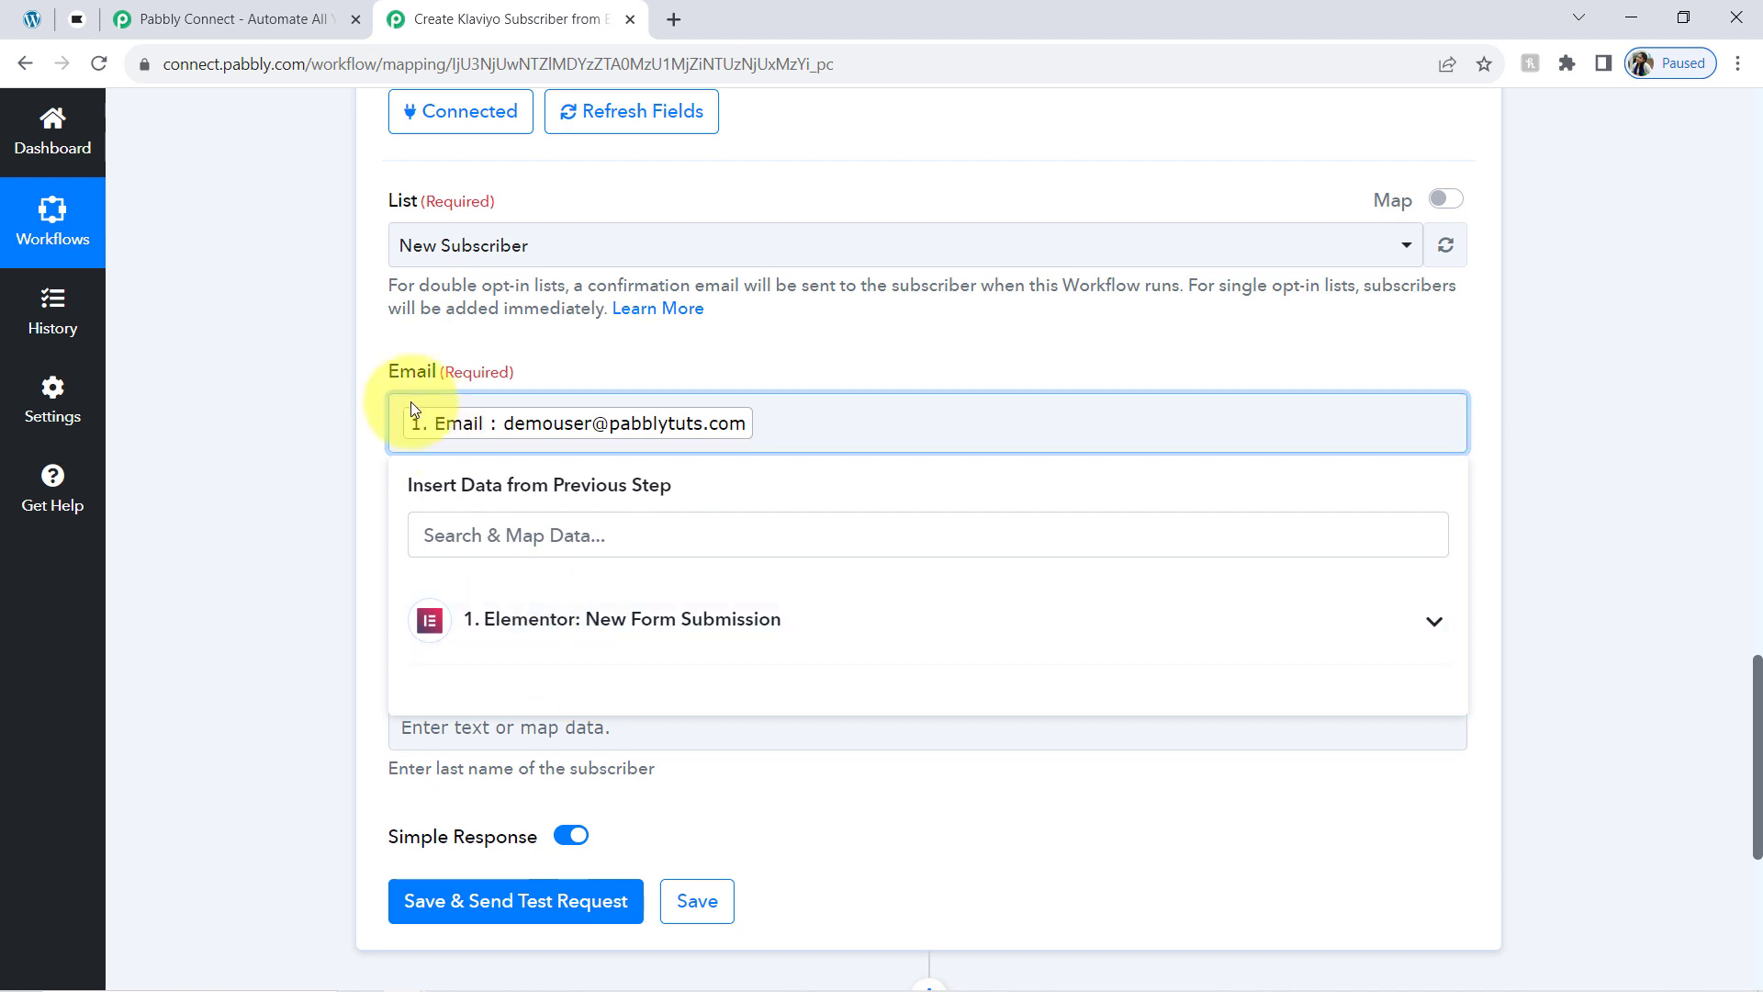
pyautogui.click(347, 421)
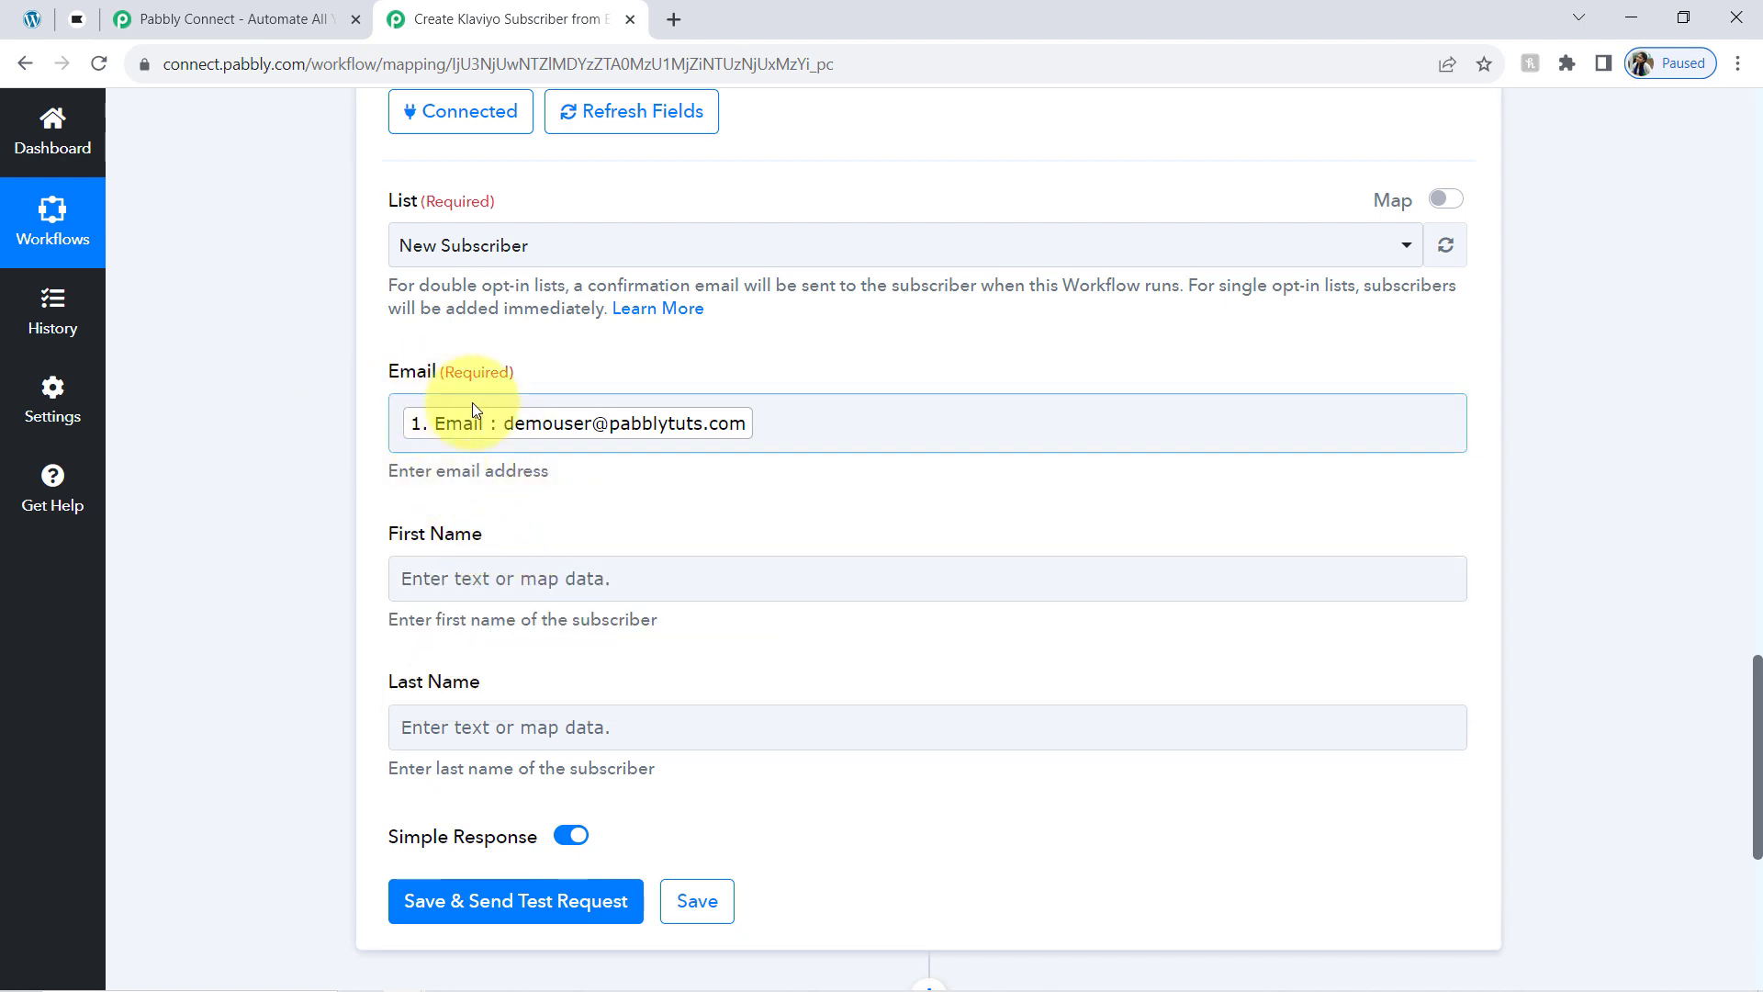
# Map the Klaviyo action's First Name field to the First Name value from the Elementor form submission.
pyautogui.click(443, 567)
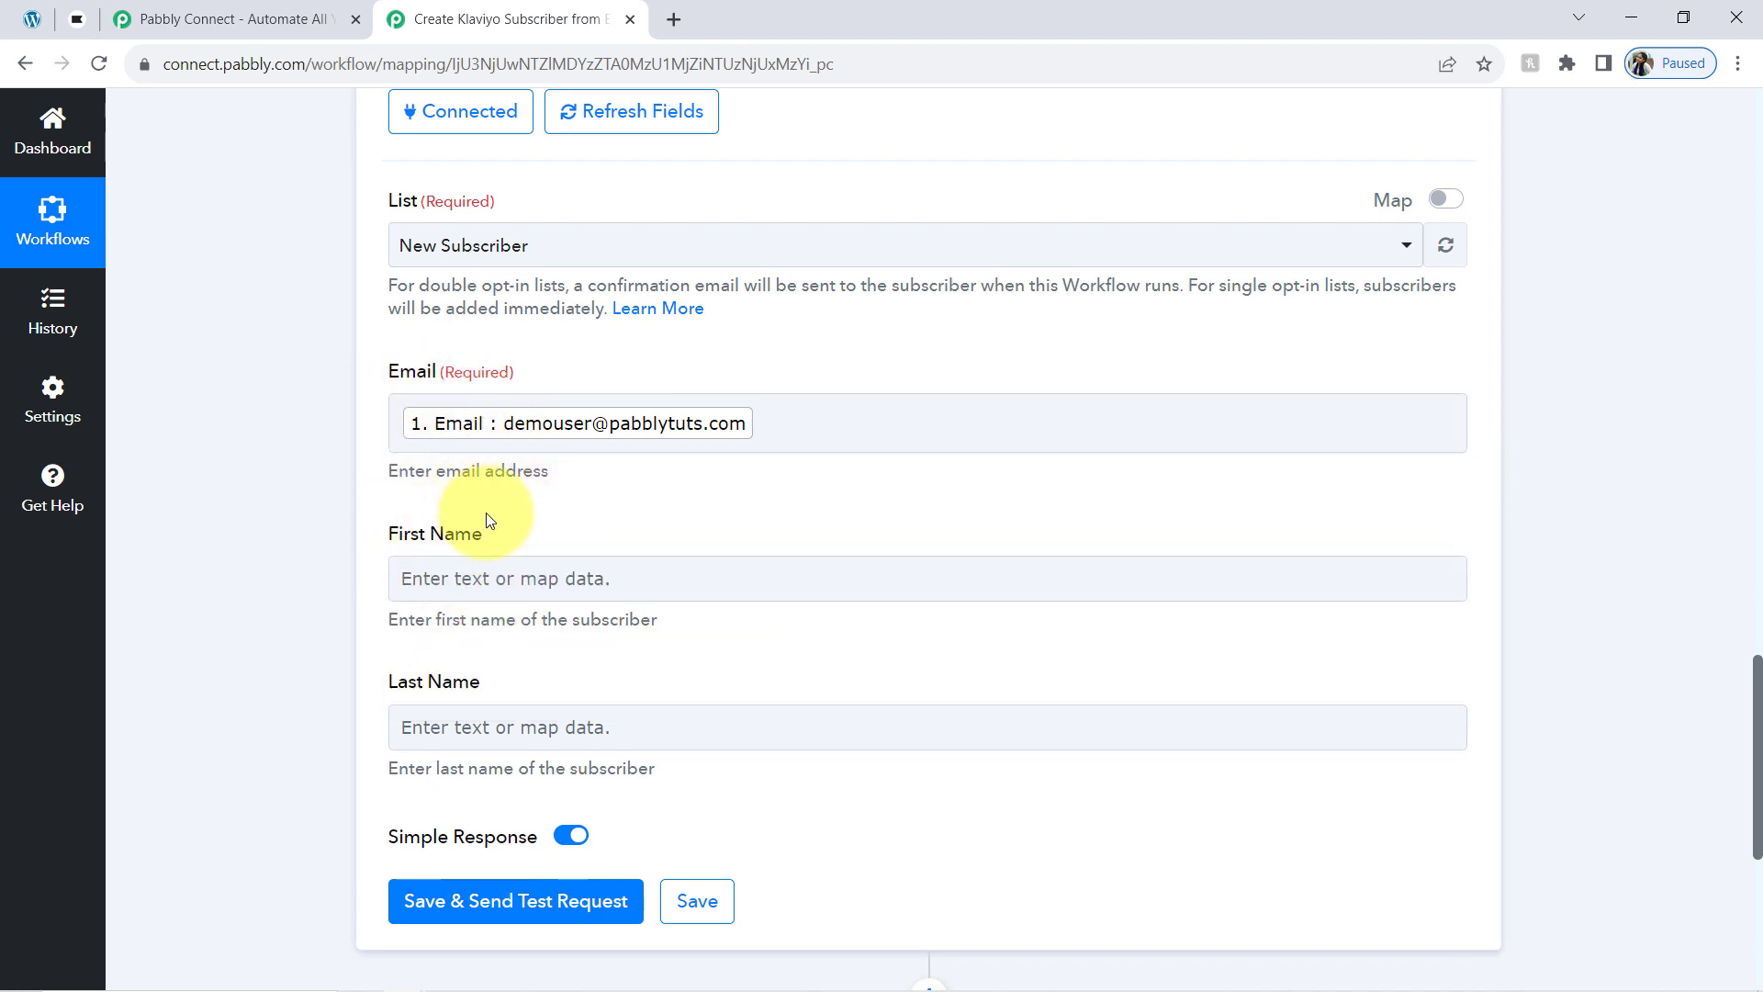
pyautogui.click(449, 725)
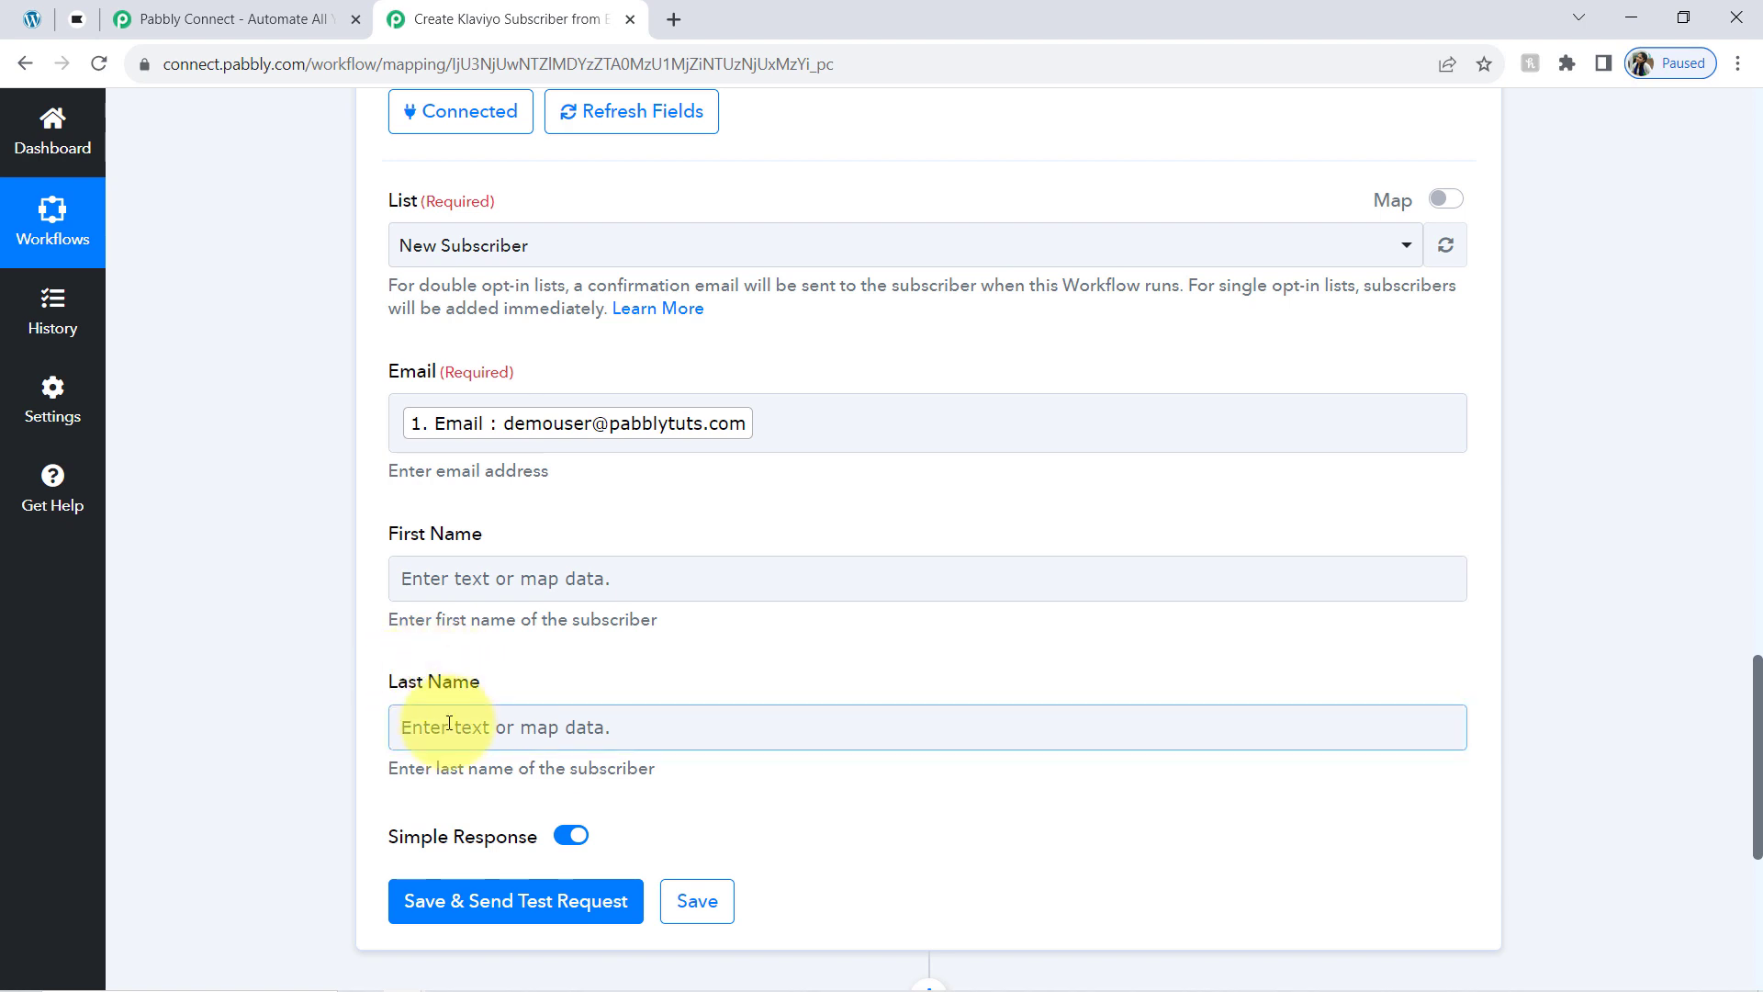
pyautogui.click(446, 575)
pyautogui.scroll(-1, 1758, 735)
pyautogui.scroll(-2, 1759, 735)
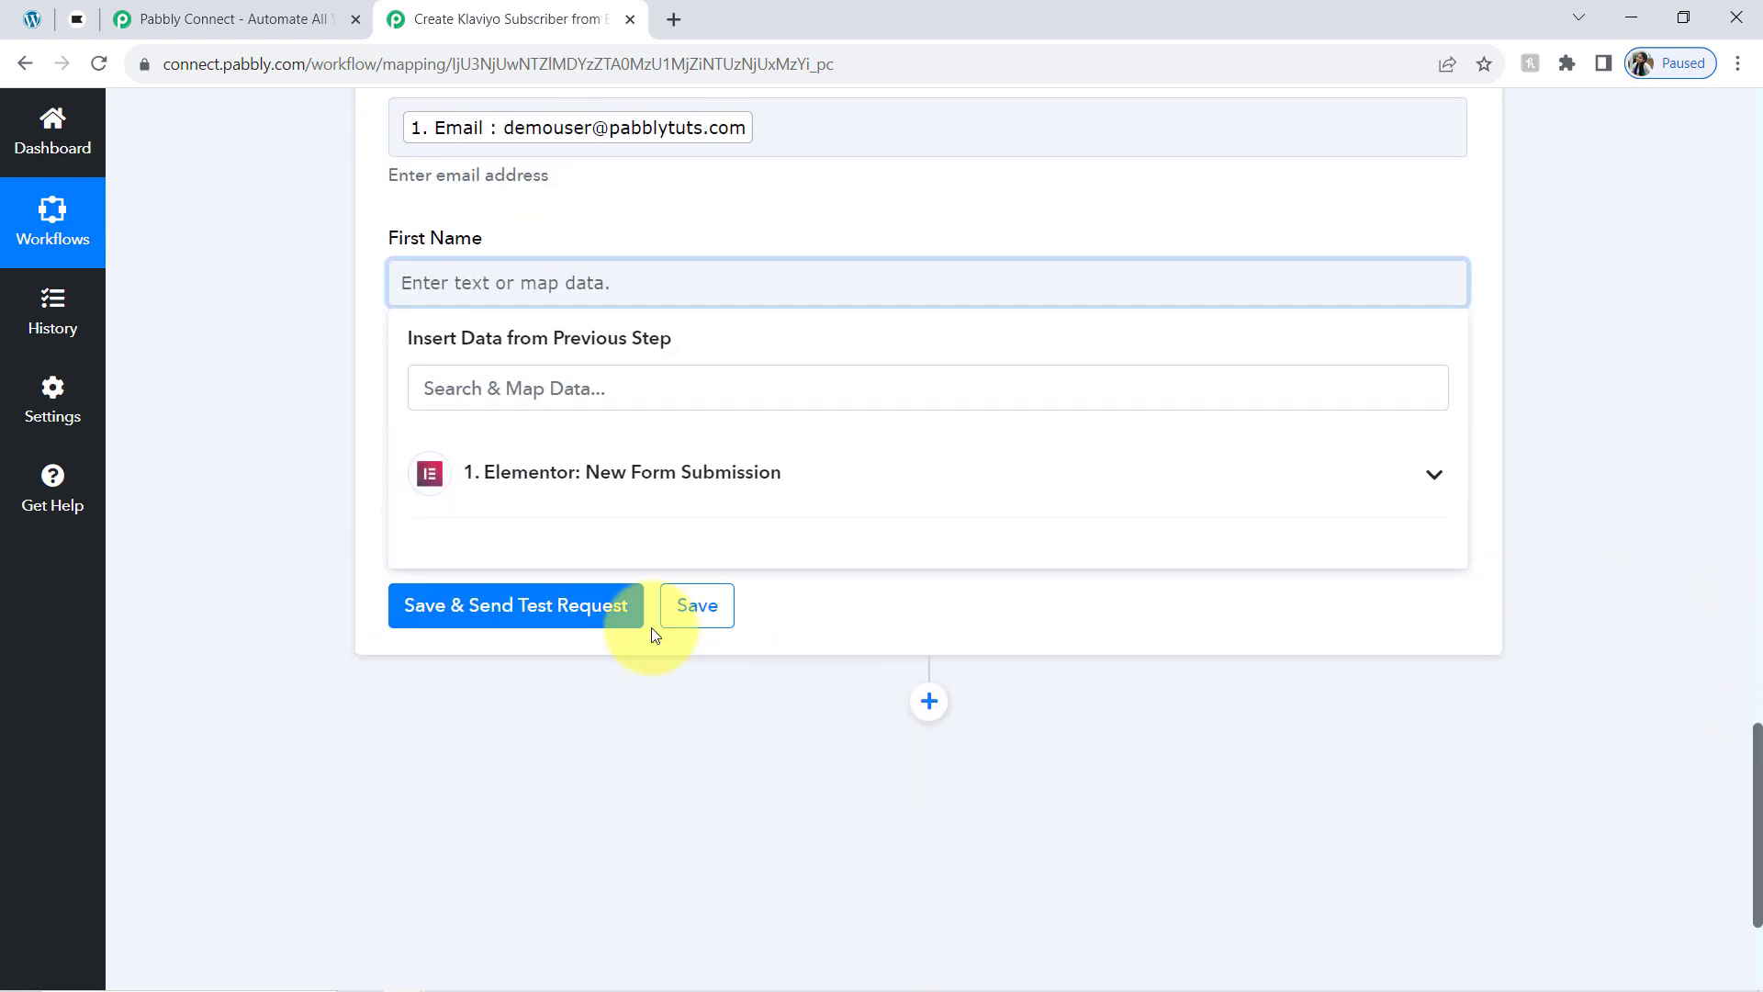
pyautogui.click(529, 473)
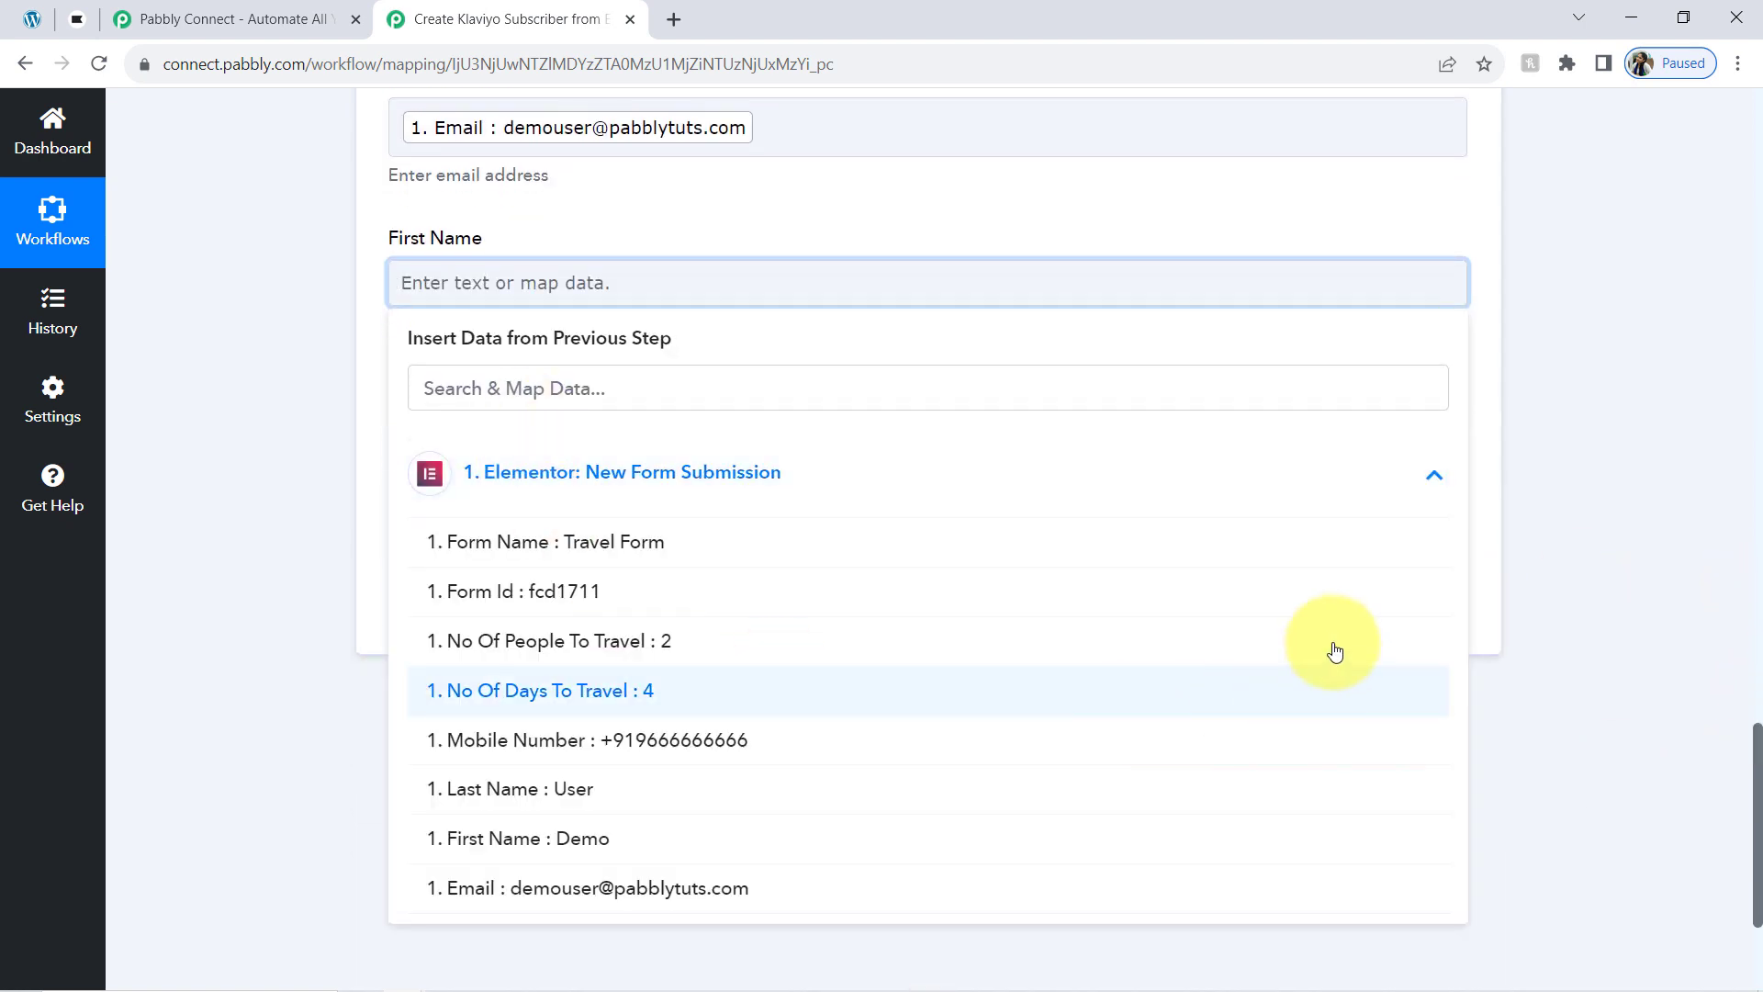
pyautogui.scroll(-3, 854, 643)
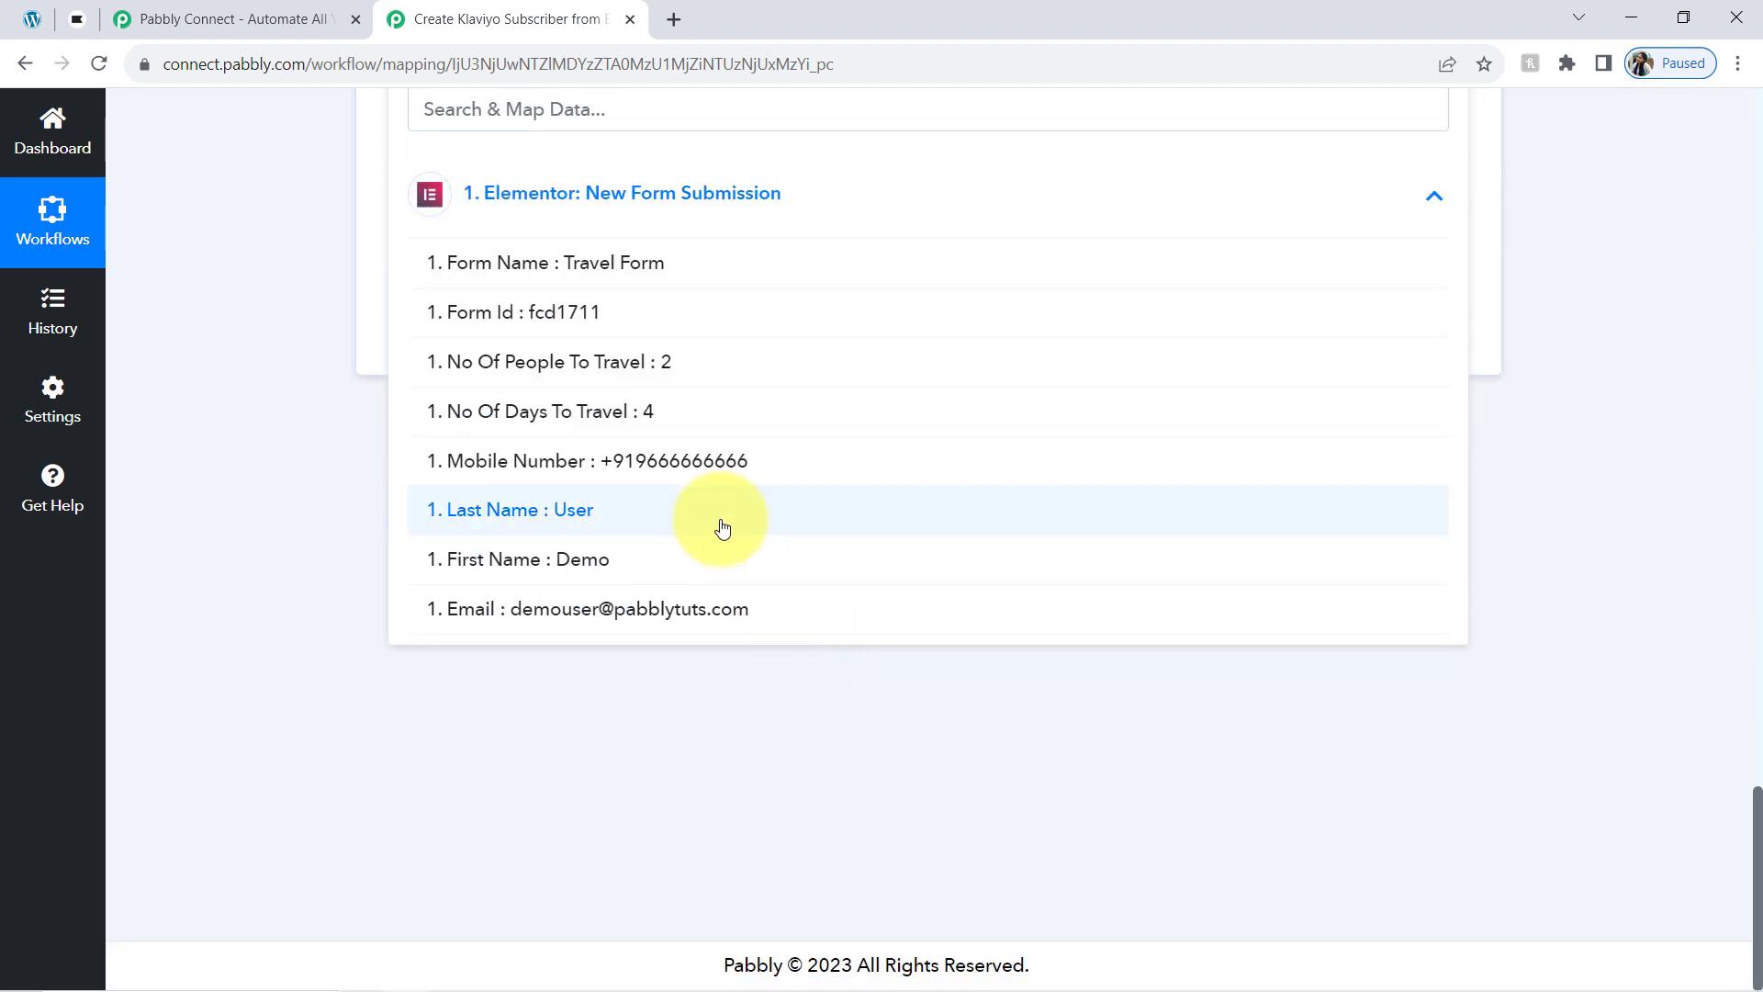
pyautogui.click(565, 561)
pyautogui.click(294, 373)
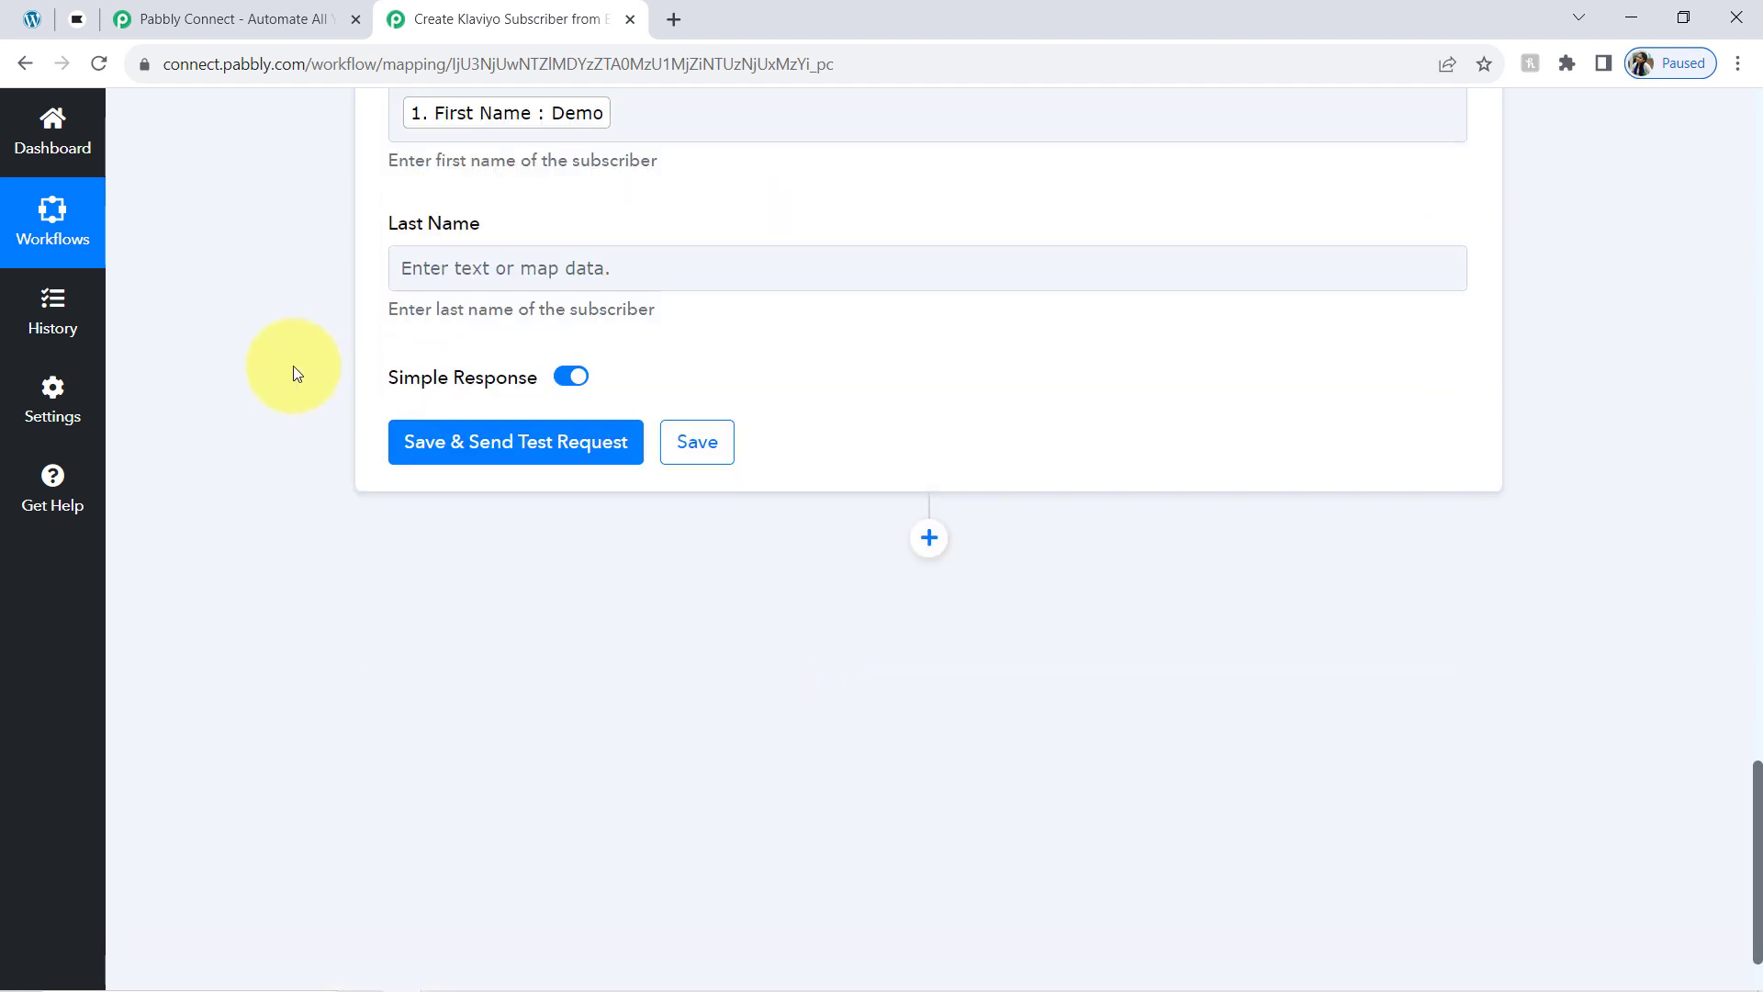
# Enter trial text in the Last Name field, clear it and map the field to the Elementor submission's Last Name value.
pyautogui.click(476, 258)
pyautogui.click(476, 457)
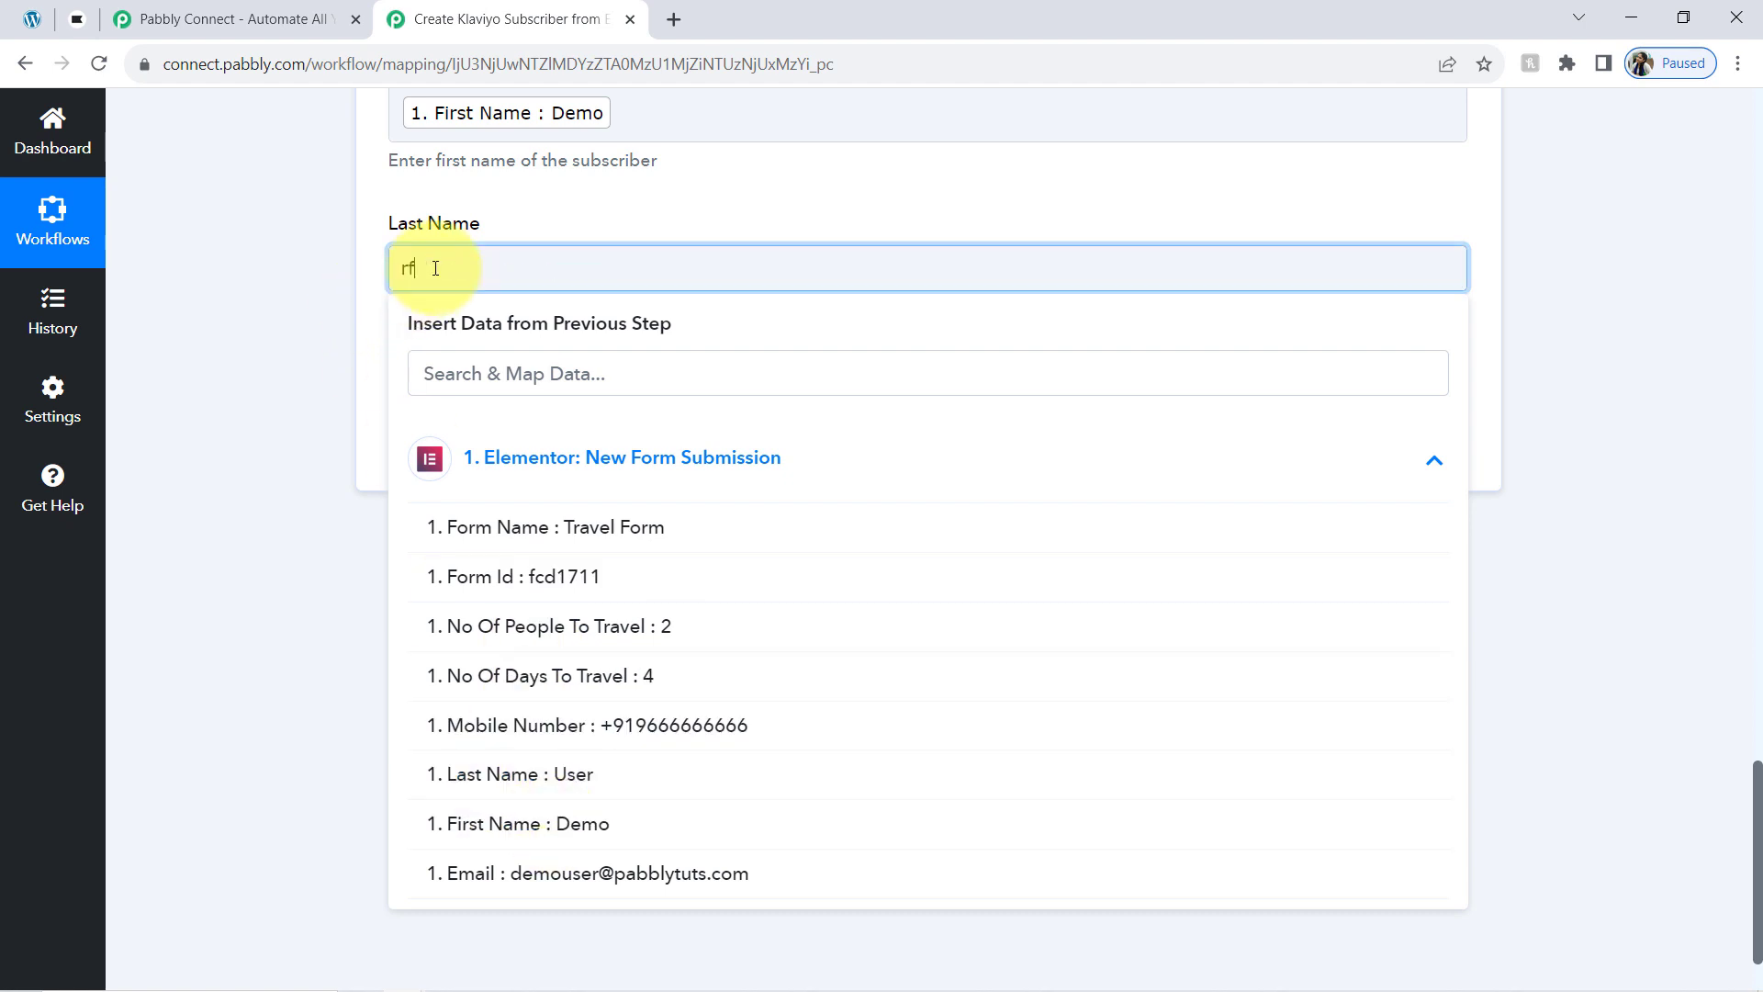
pyautogui.write('rfgtsgr')
pyautogui.moveTo(426, 268); pyautogui.dragTo(481, 268)
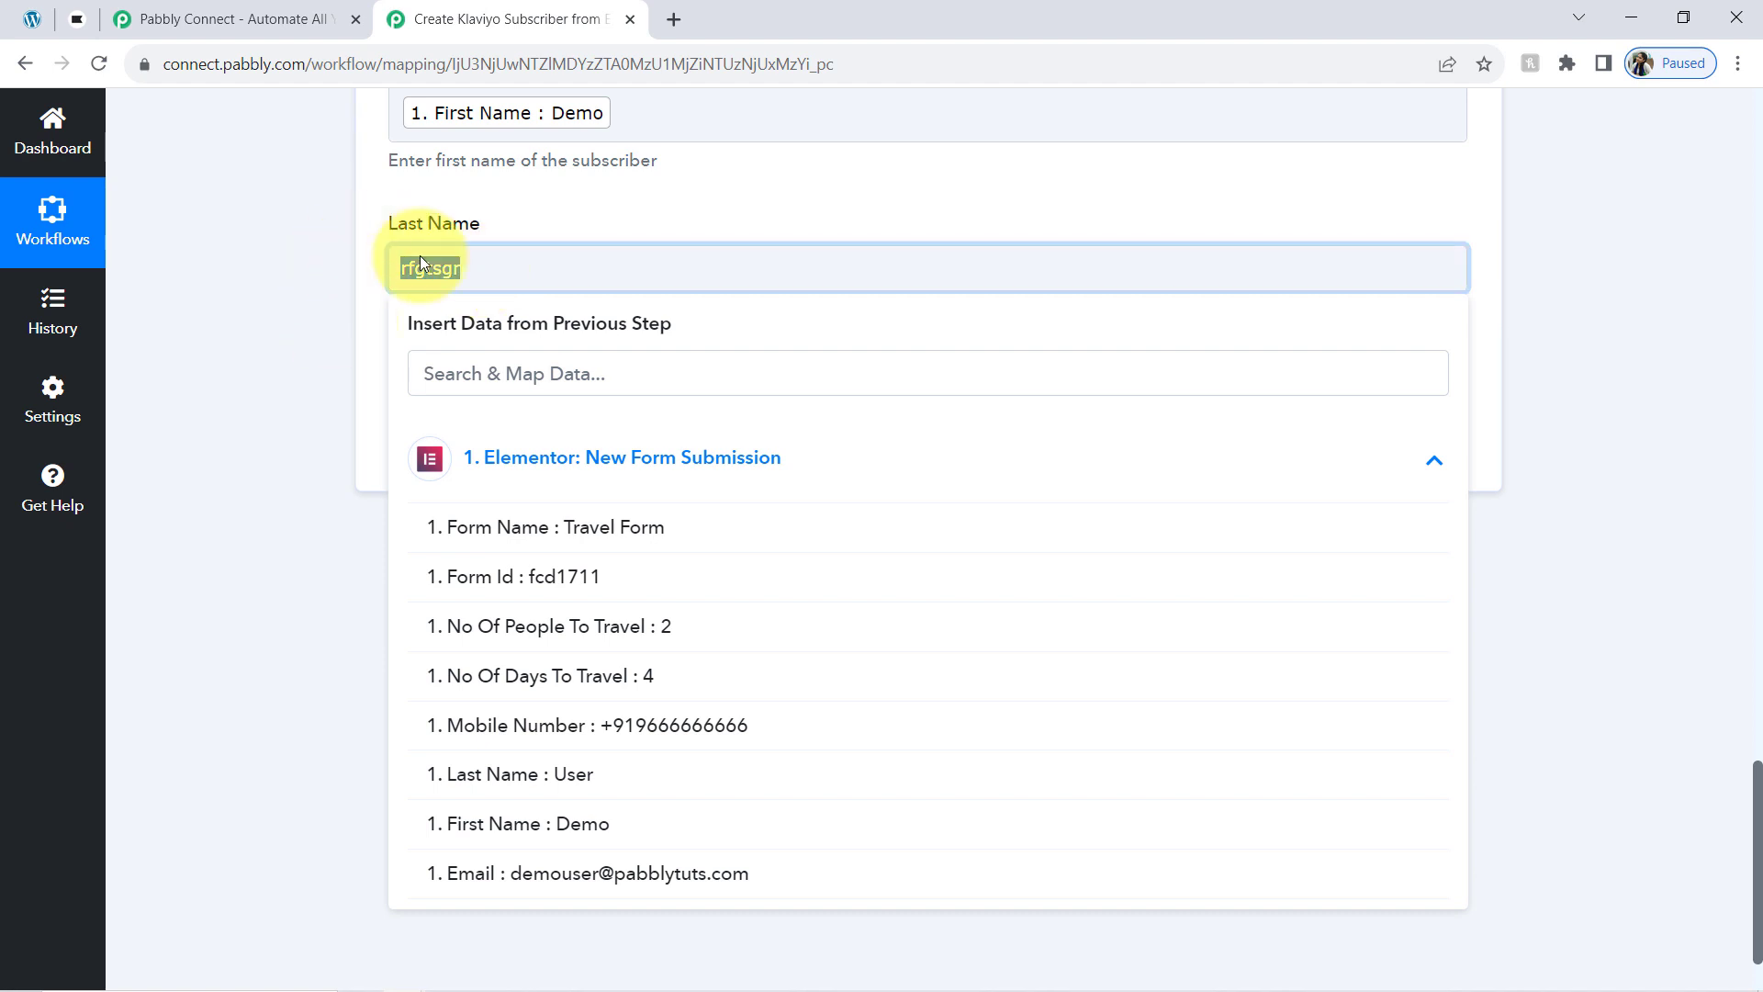
pyautogui.press('BackSpace')
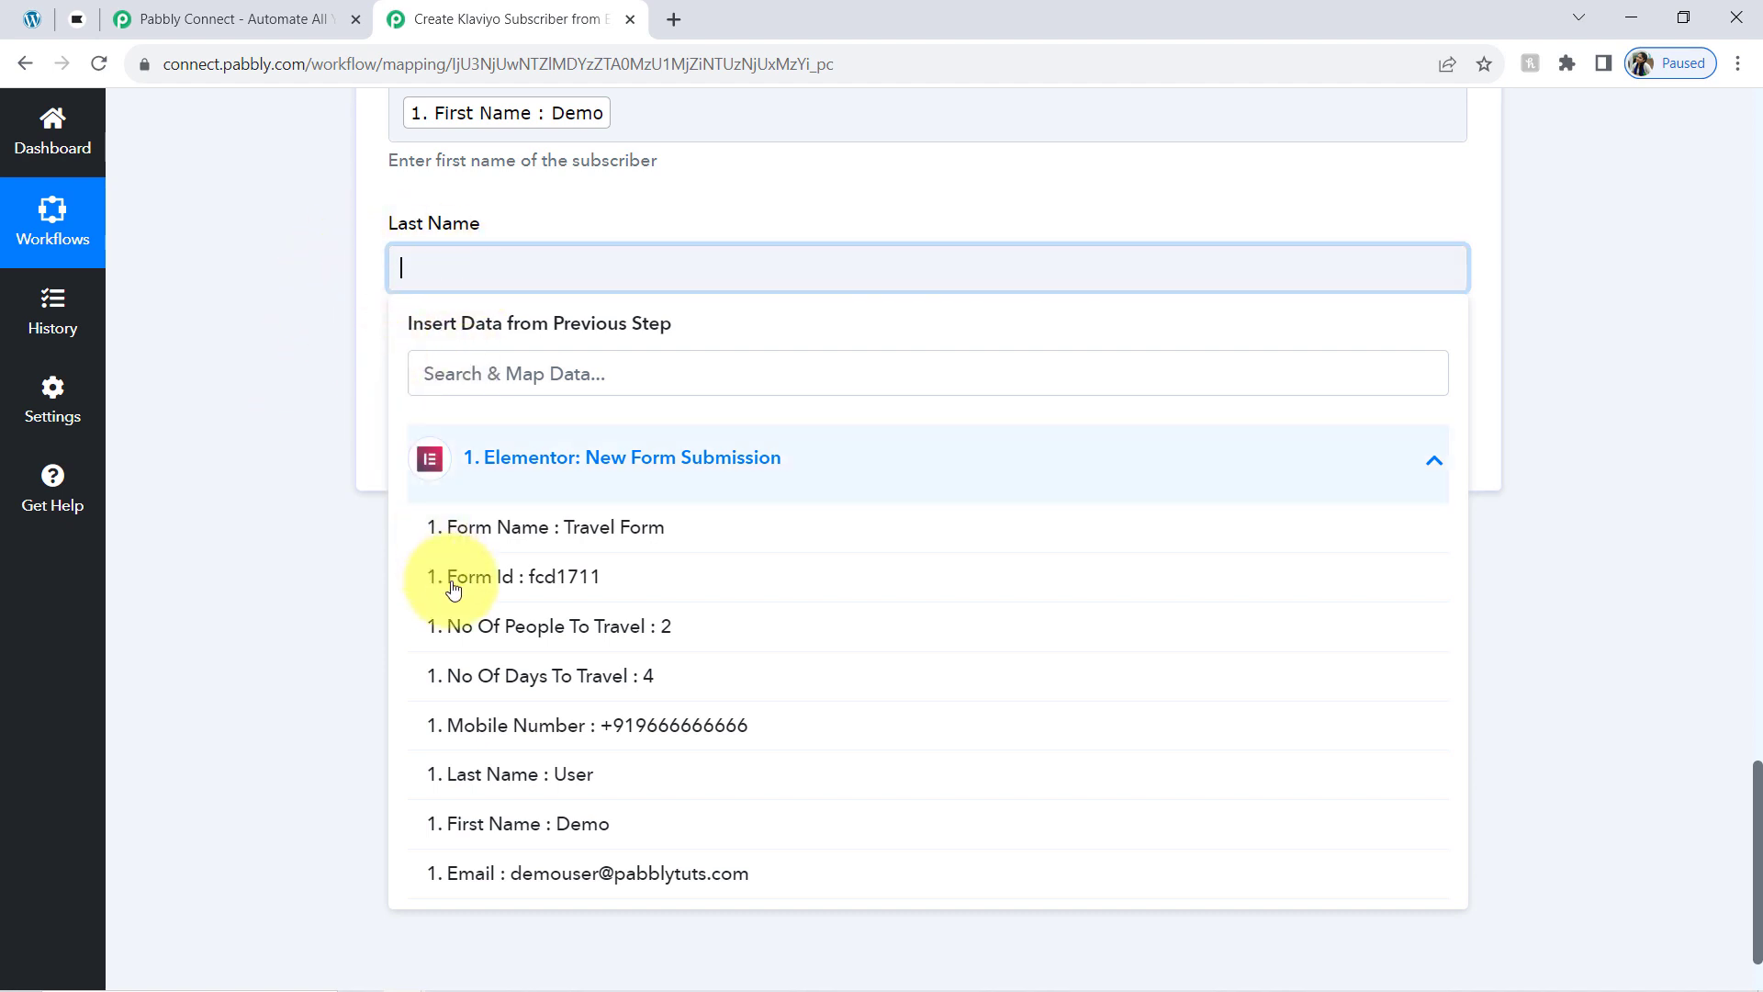
pyautogui.click(447, 770)
pyautogui.click(273, 270)
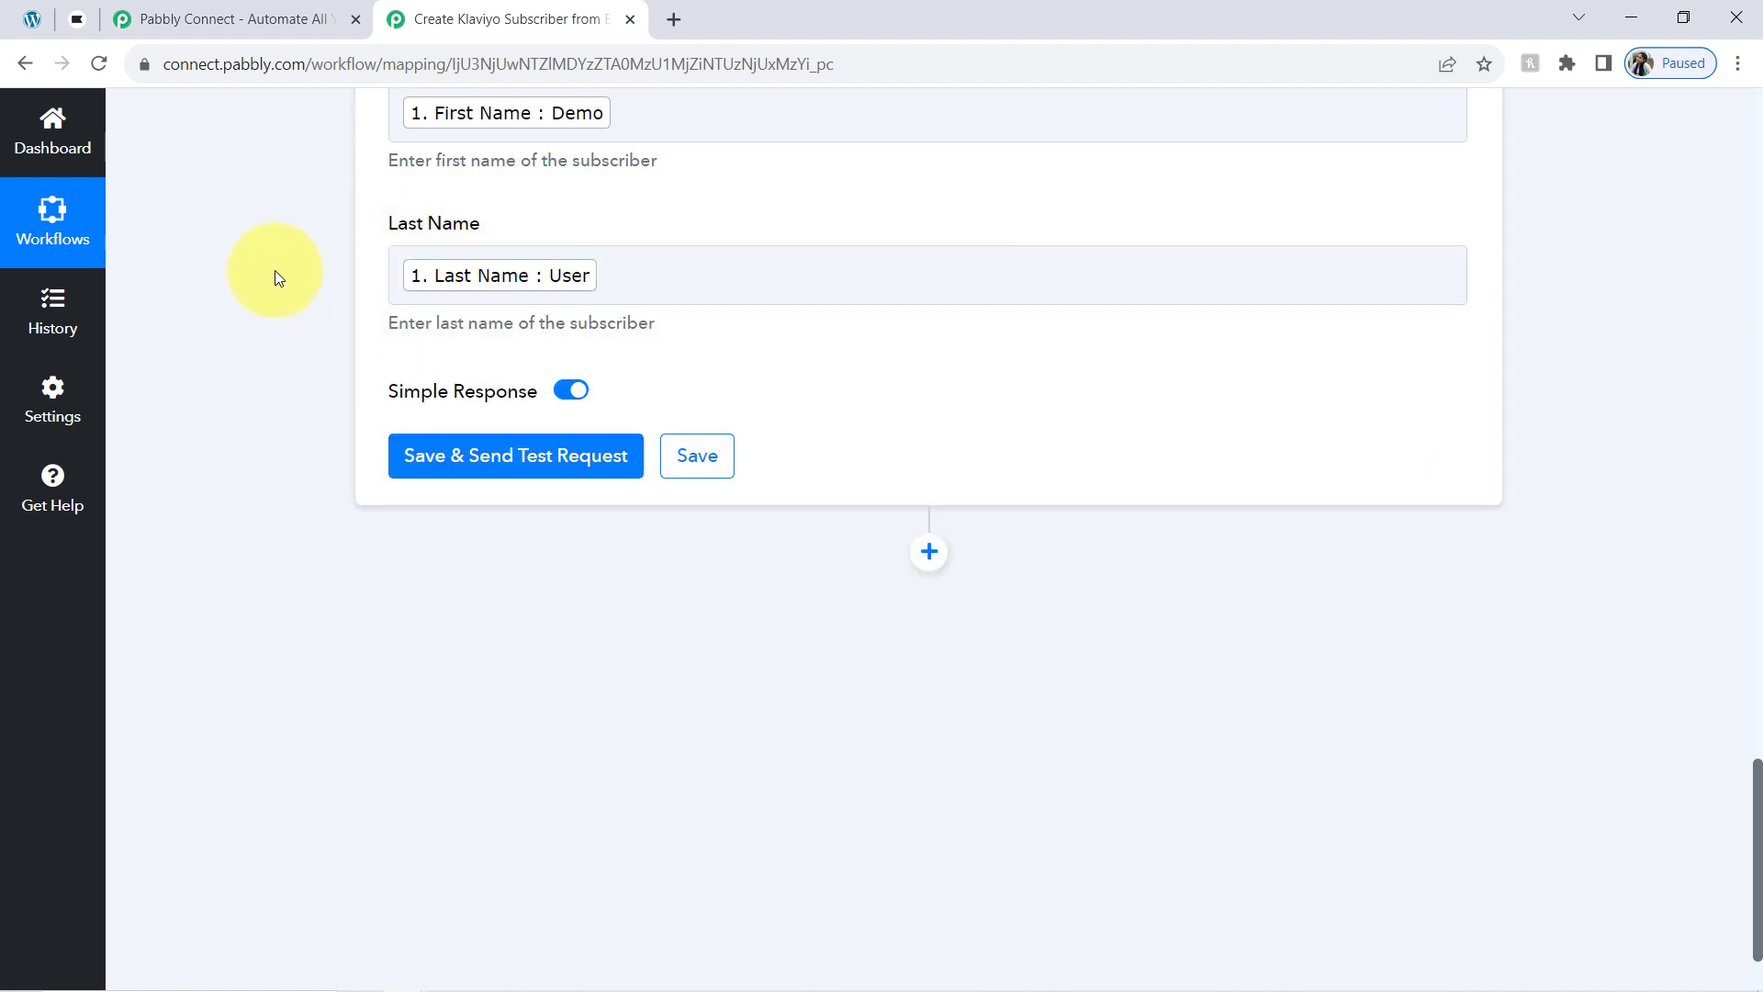
# Save the Klaviyo action, send its test request and switch to Klaviyo's Lists & Segments page.
pyautogui.click(515, 455)
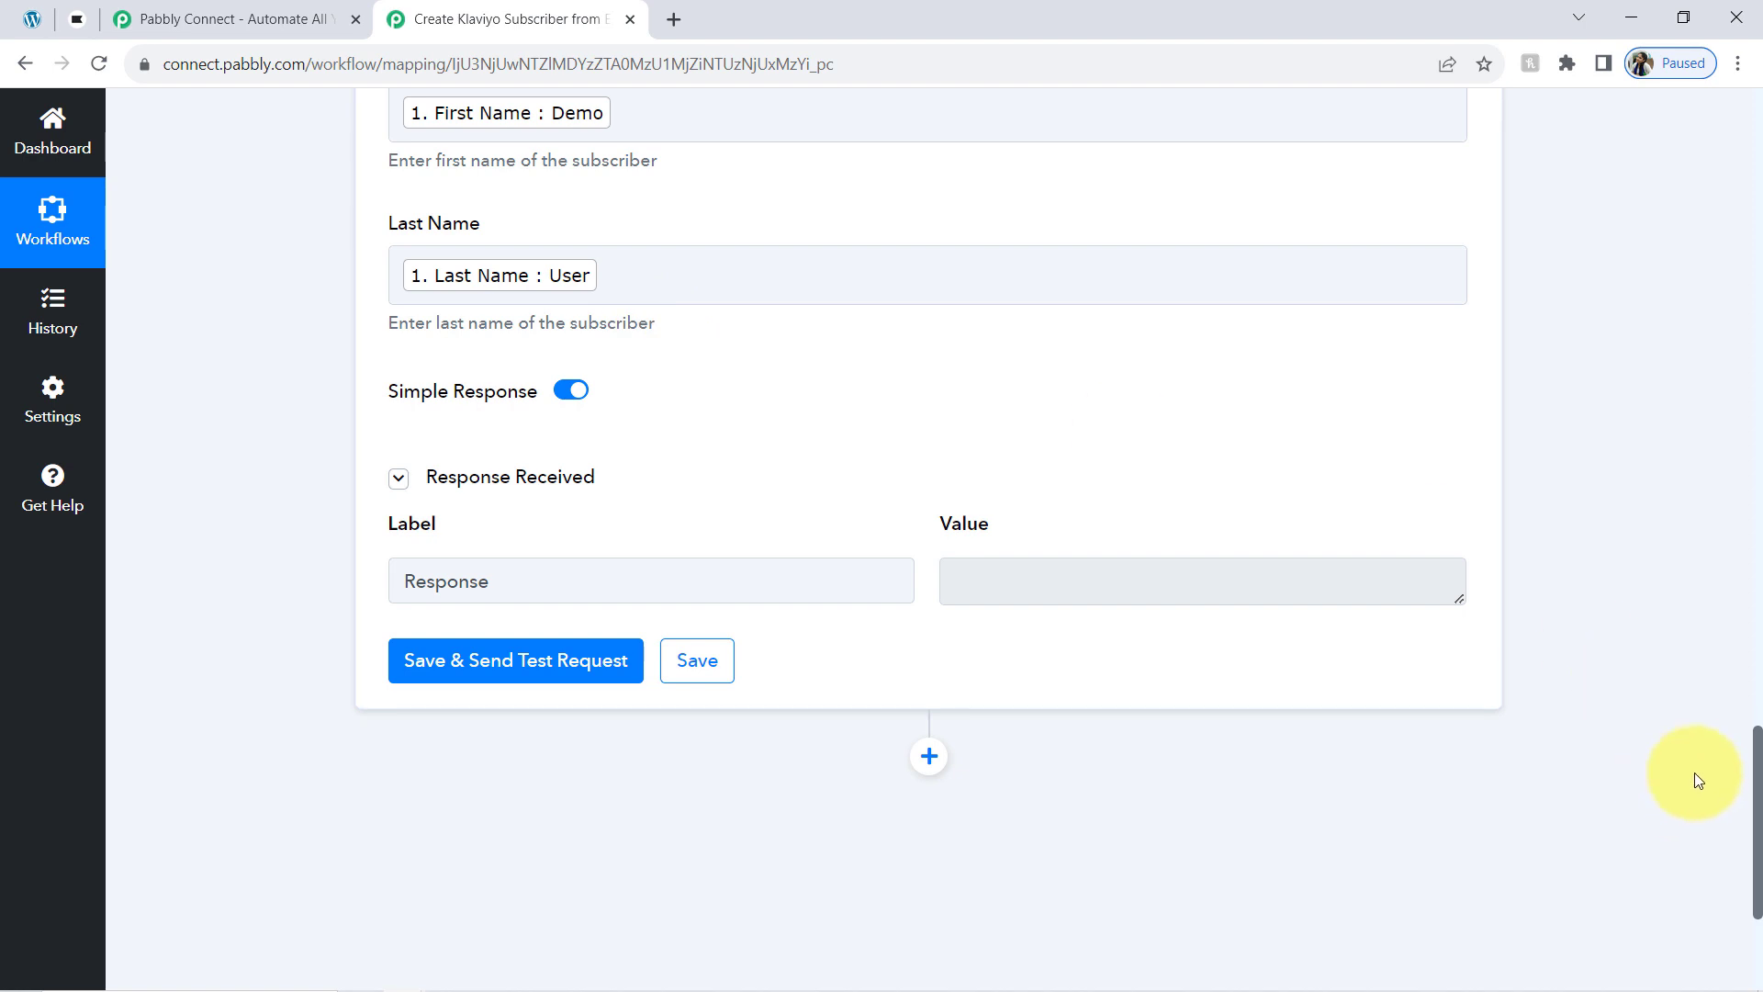
pyautogui.moveTo(1758, 760); pyautogui.dragTo(1750, 709)
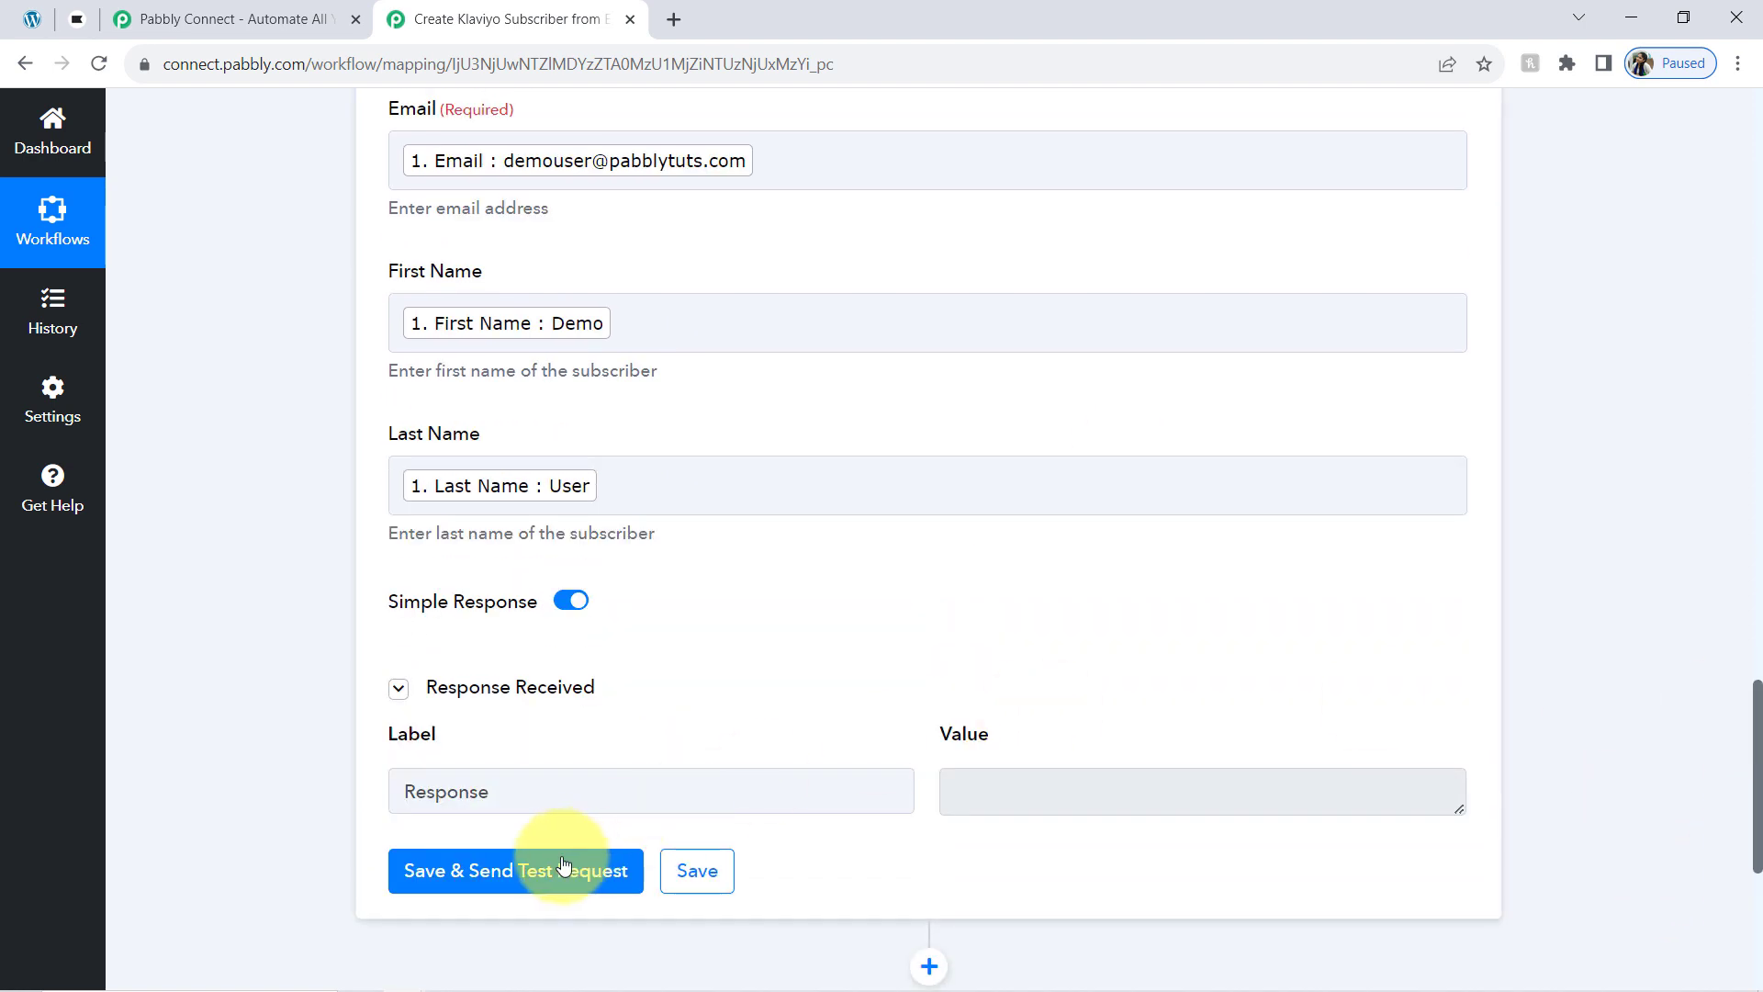
pyautogui.click(79, 22)
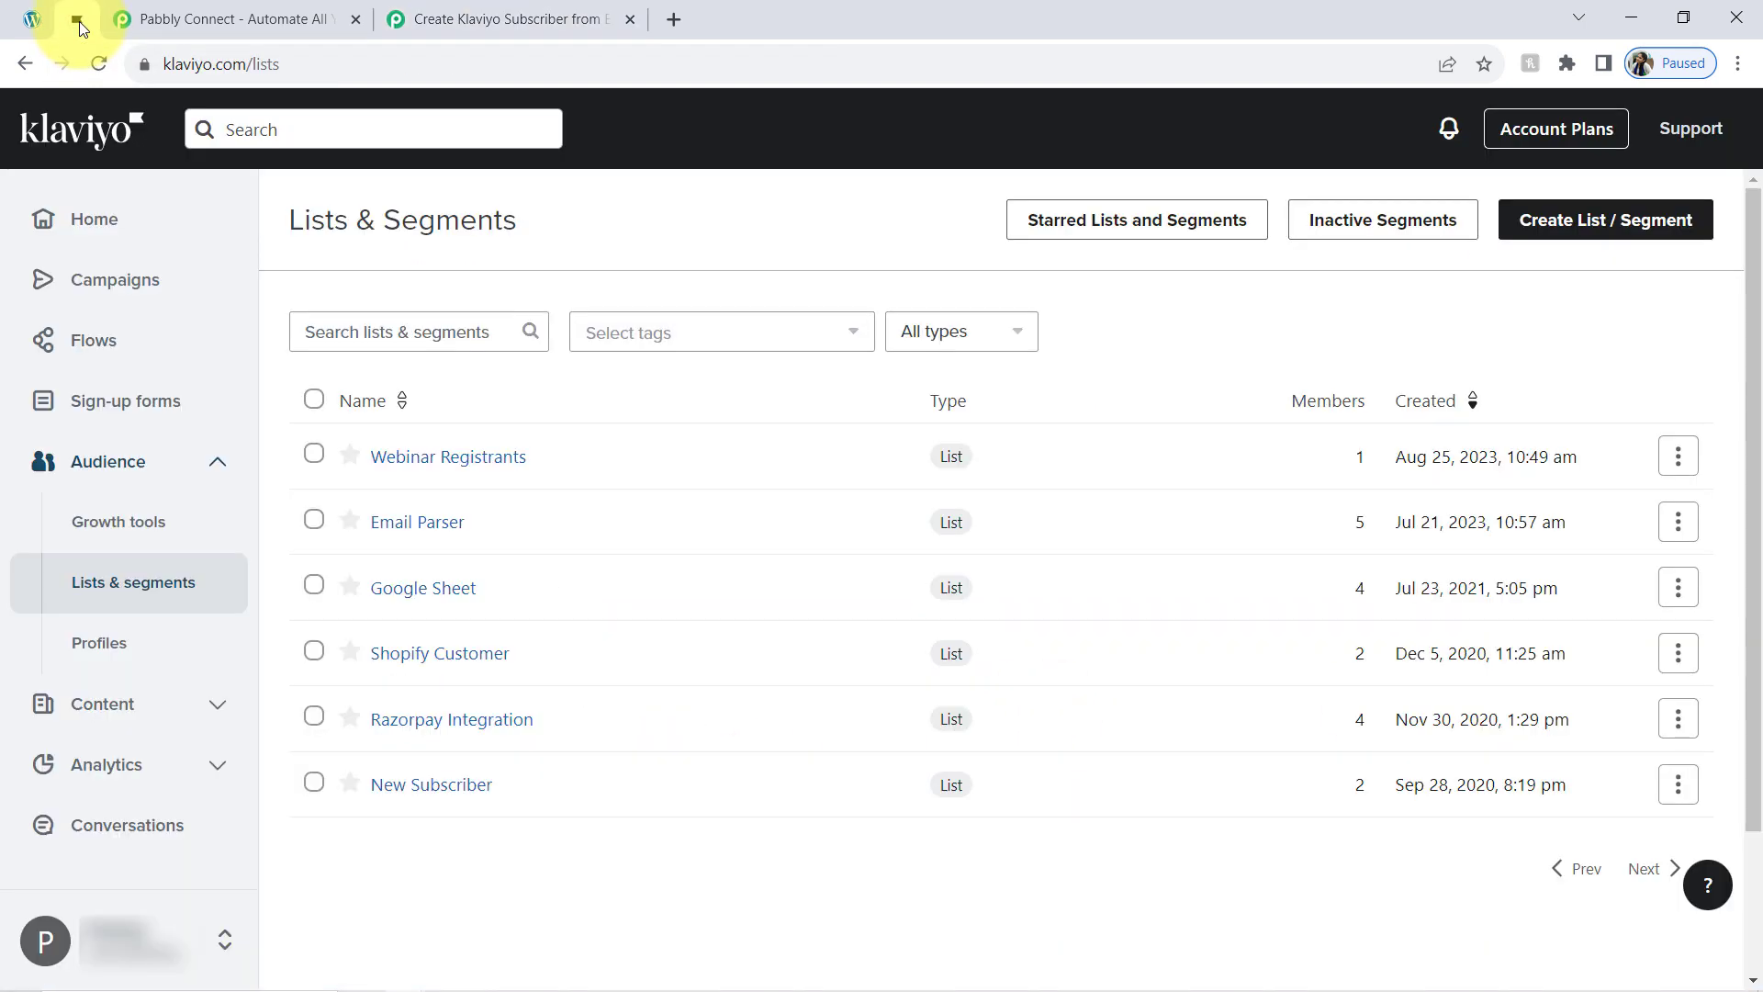
# Reload Klaviyo's Lists & Segments page to check the New Subscriber list's member count.
pyautogui.click(99, 65)
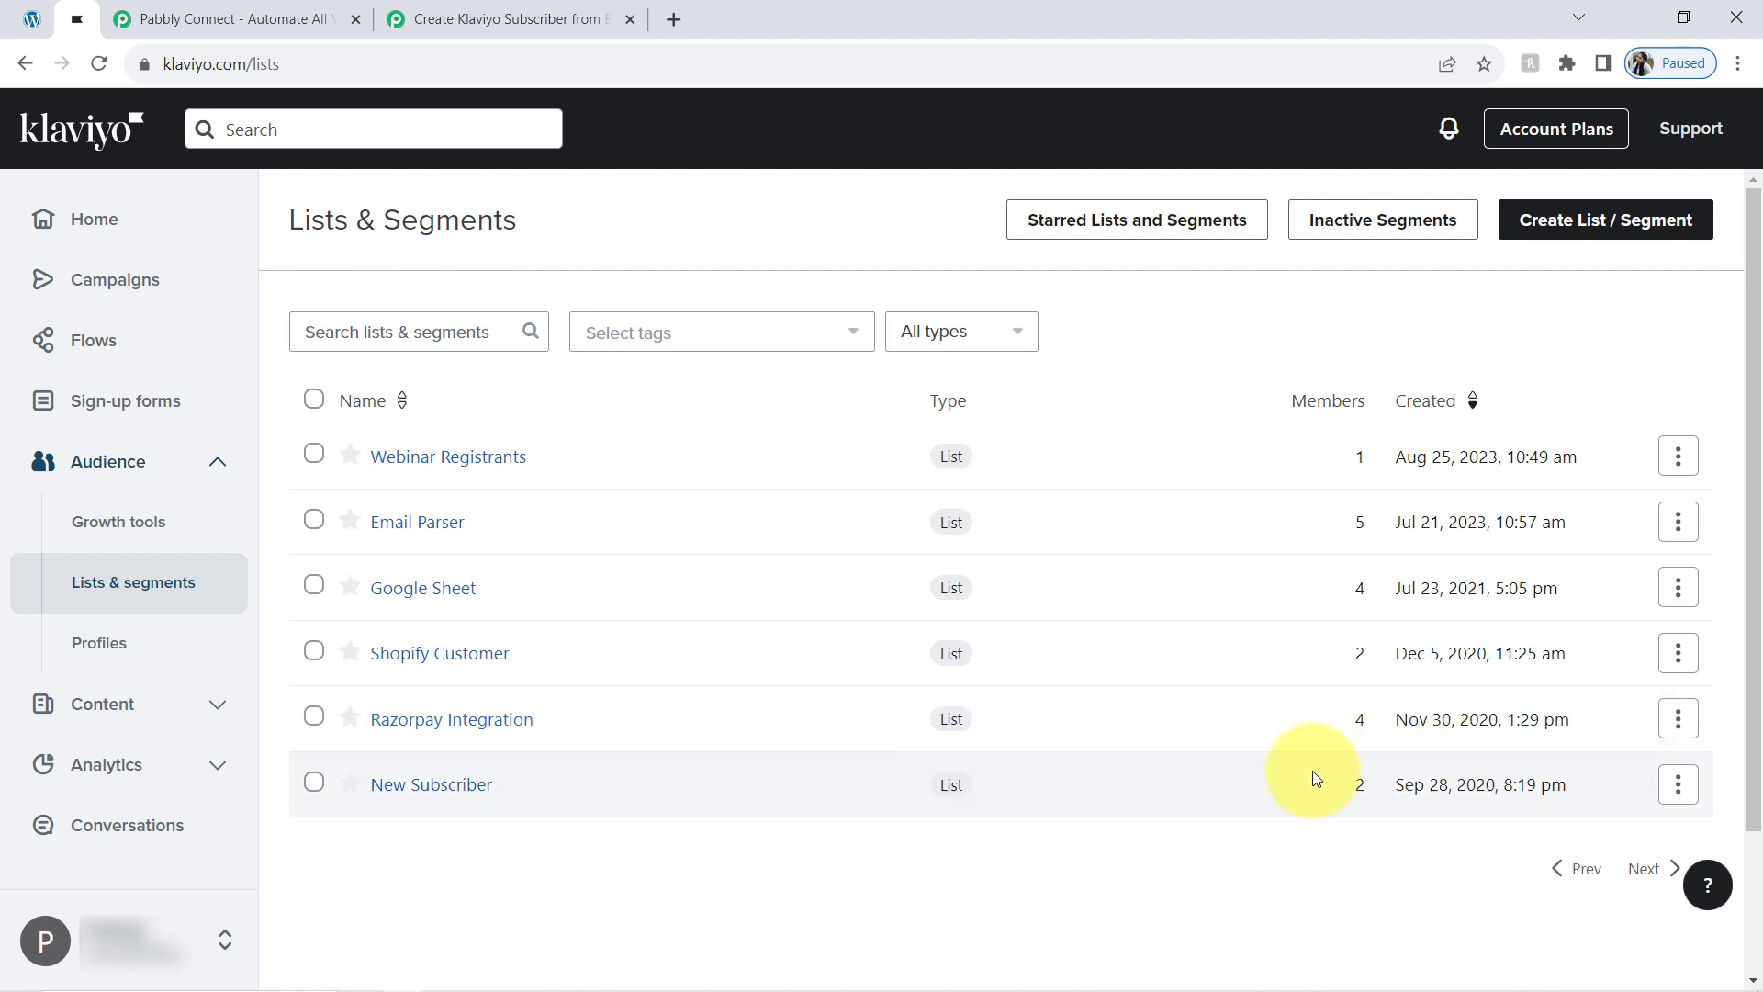
# Switch to the Pabbly Connect workflow and read the double and single opt-in note under the Klaviyo action's List field.
pyautogui.click(499, 9)
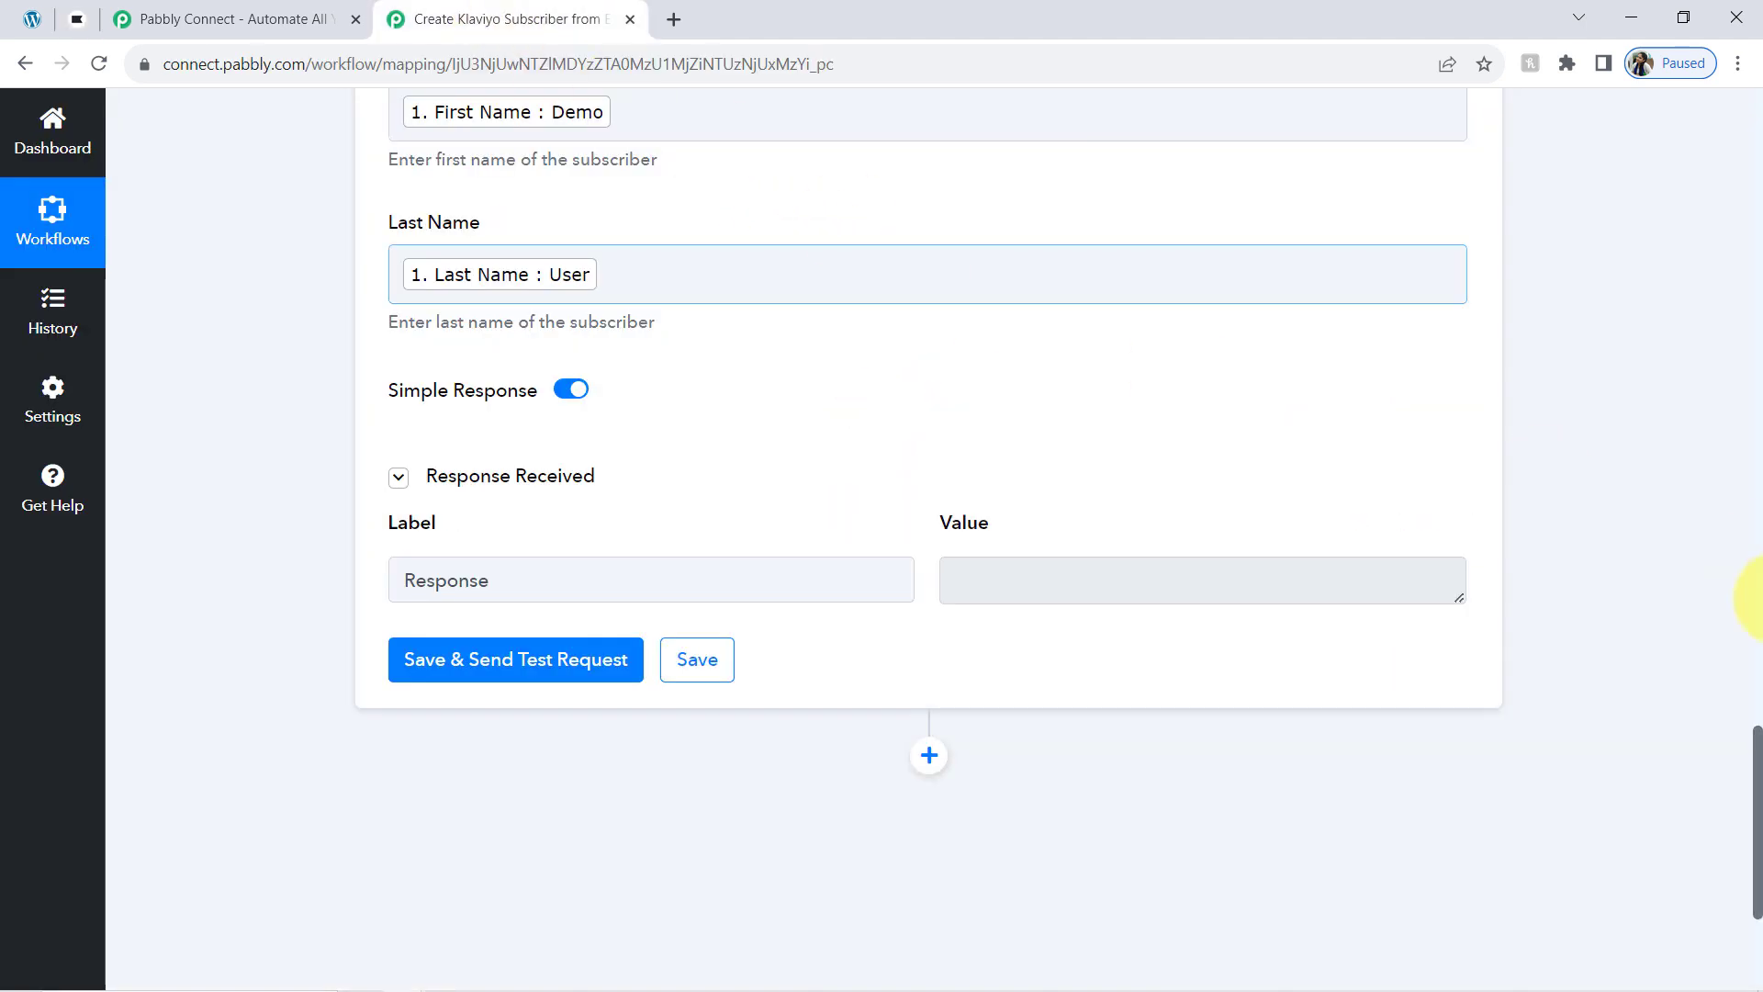
pyautogui.moveTo(1759, 735); pyautogui.dragTo(1744, 709)
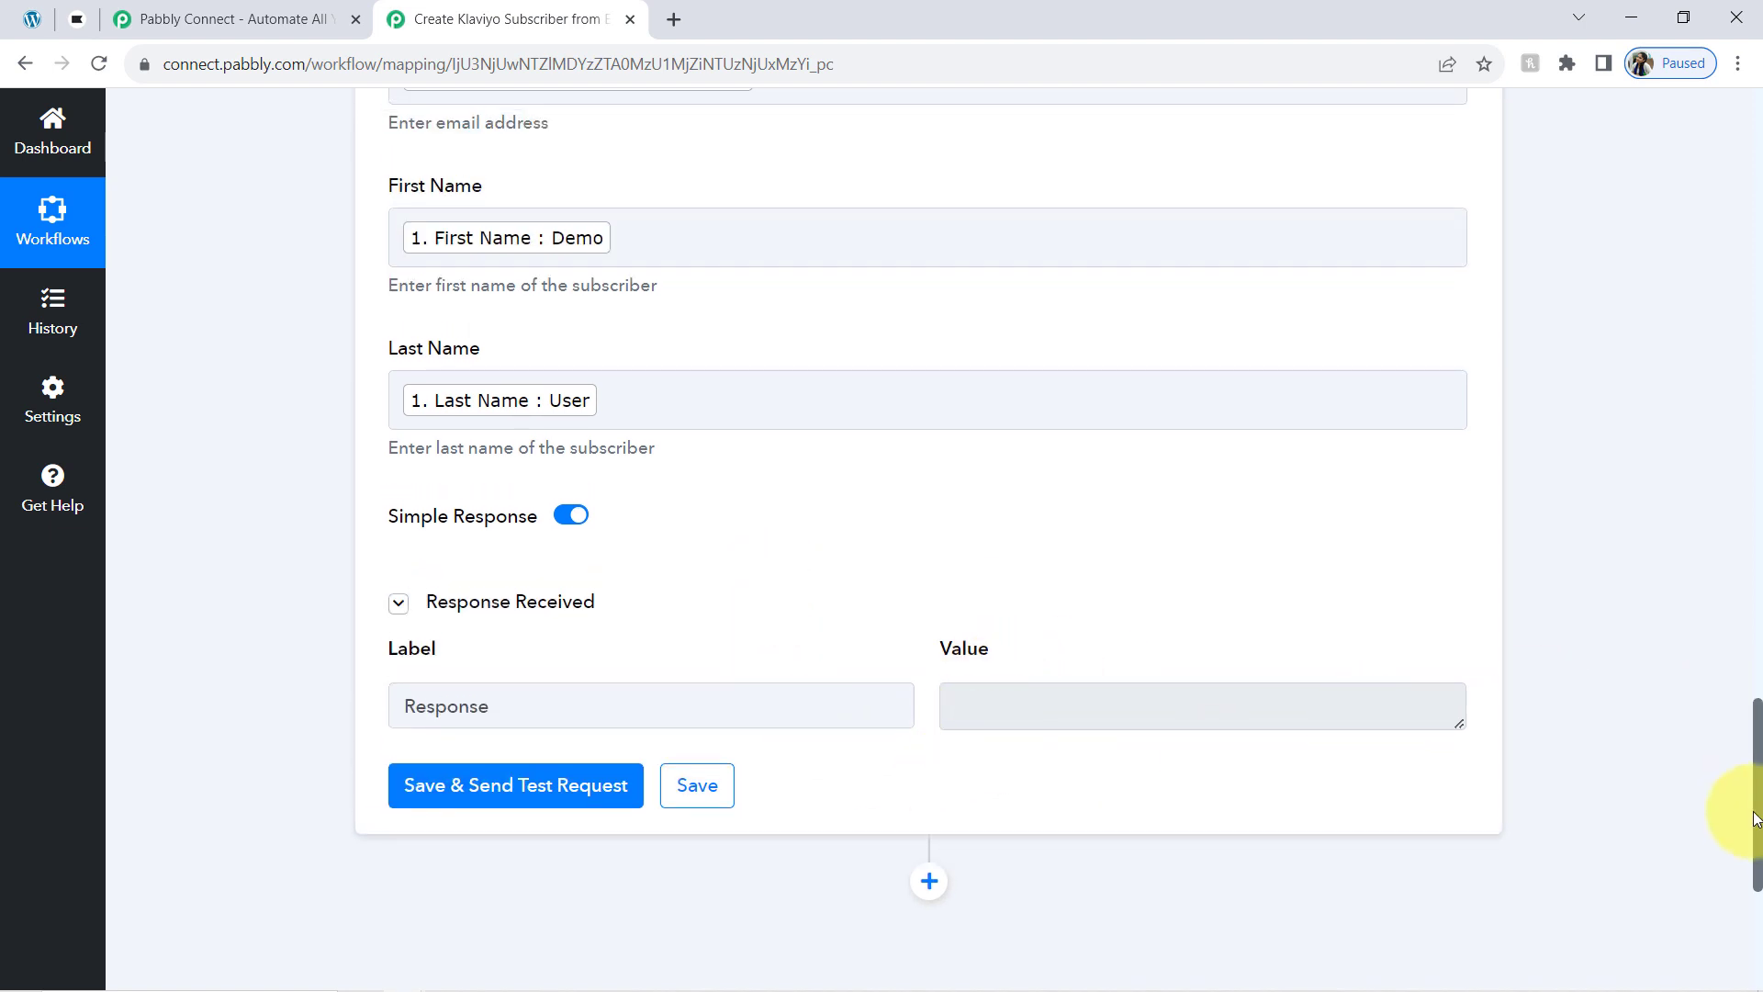
pyautogui.moveTo(1758, 820); pyautogui.dragTo(1732, 735)
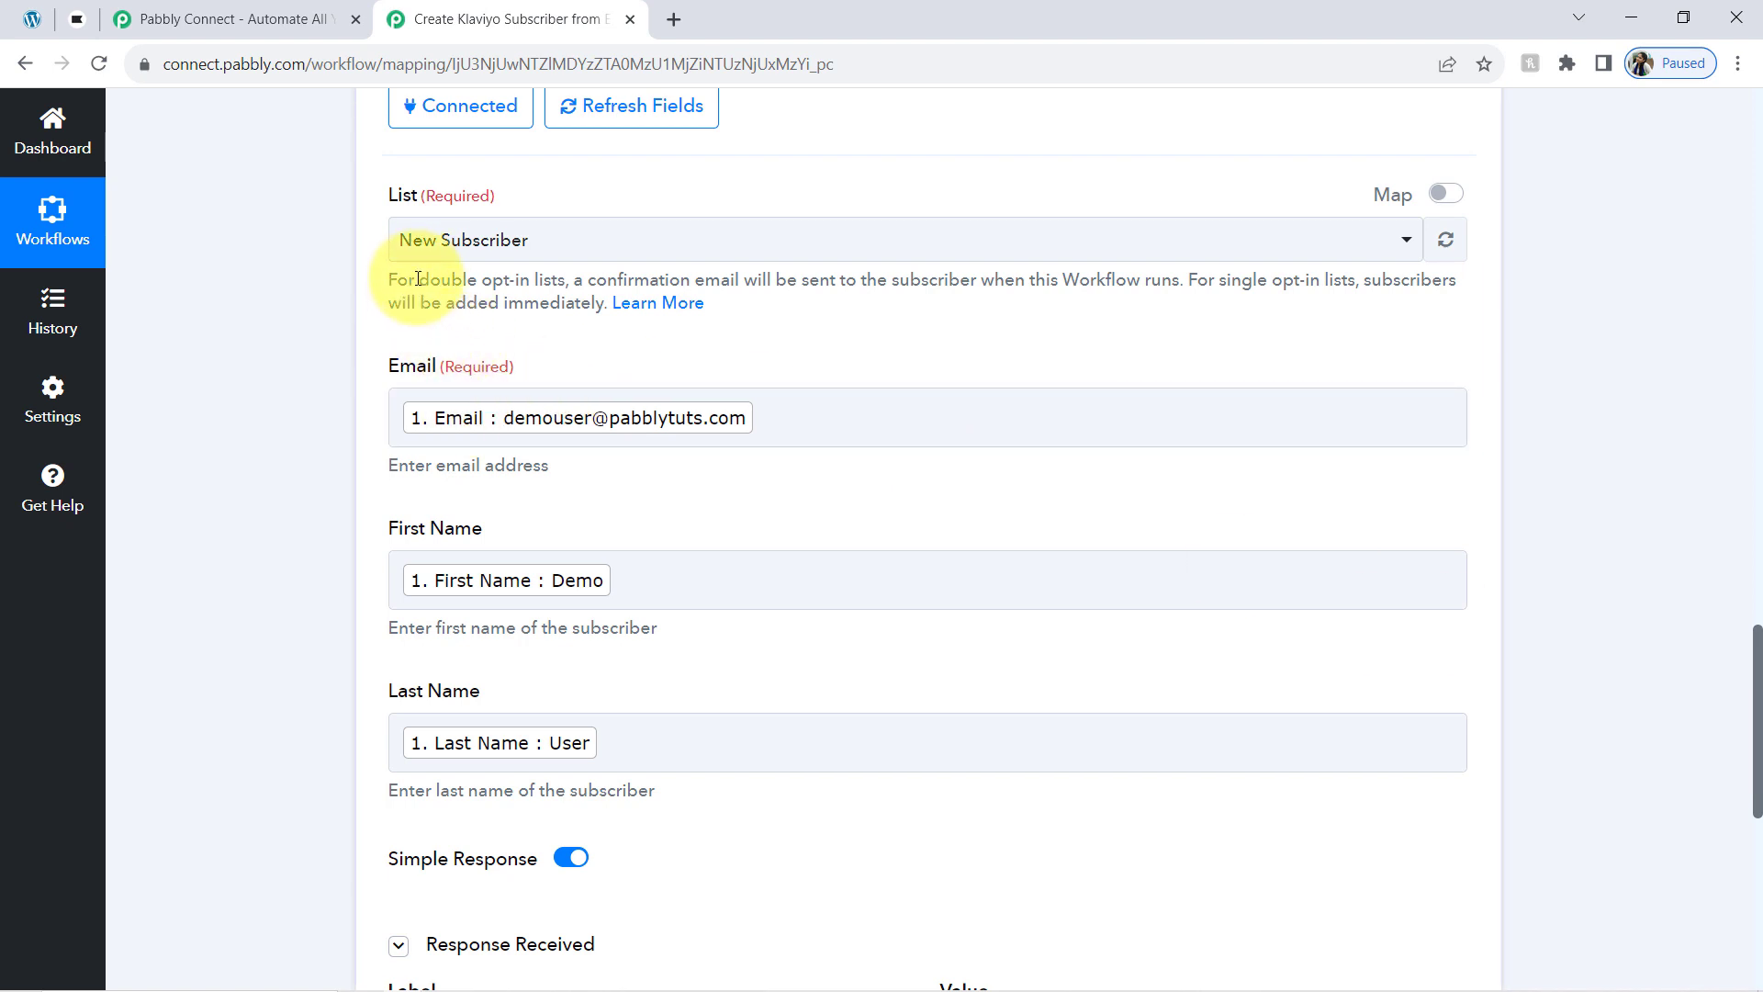
pyautogui.moveTo(418, 279); pyautogui.dragTo(477, 280)
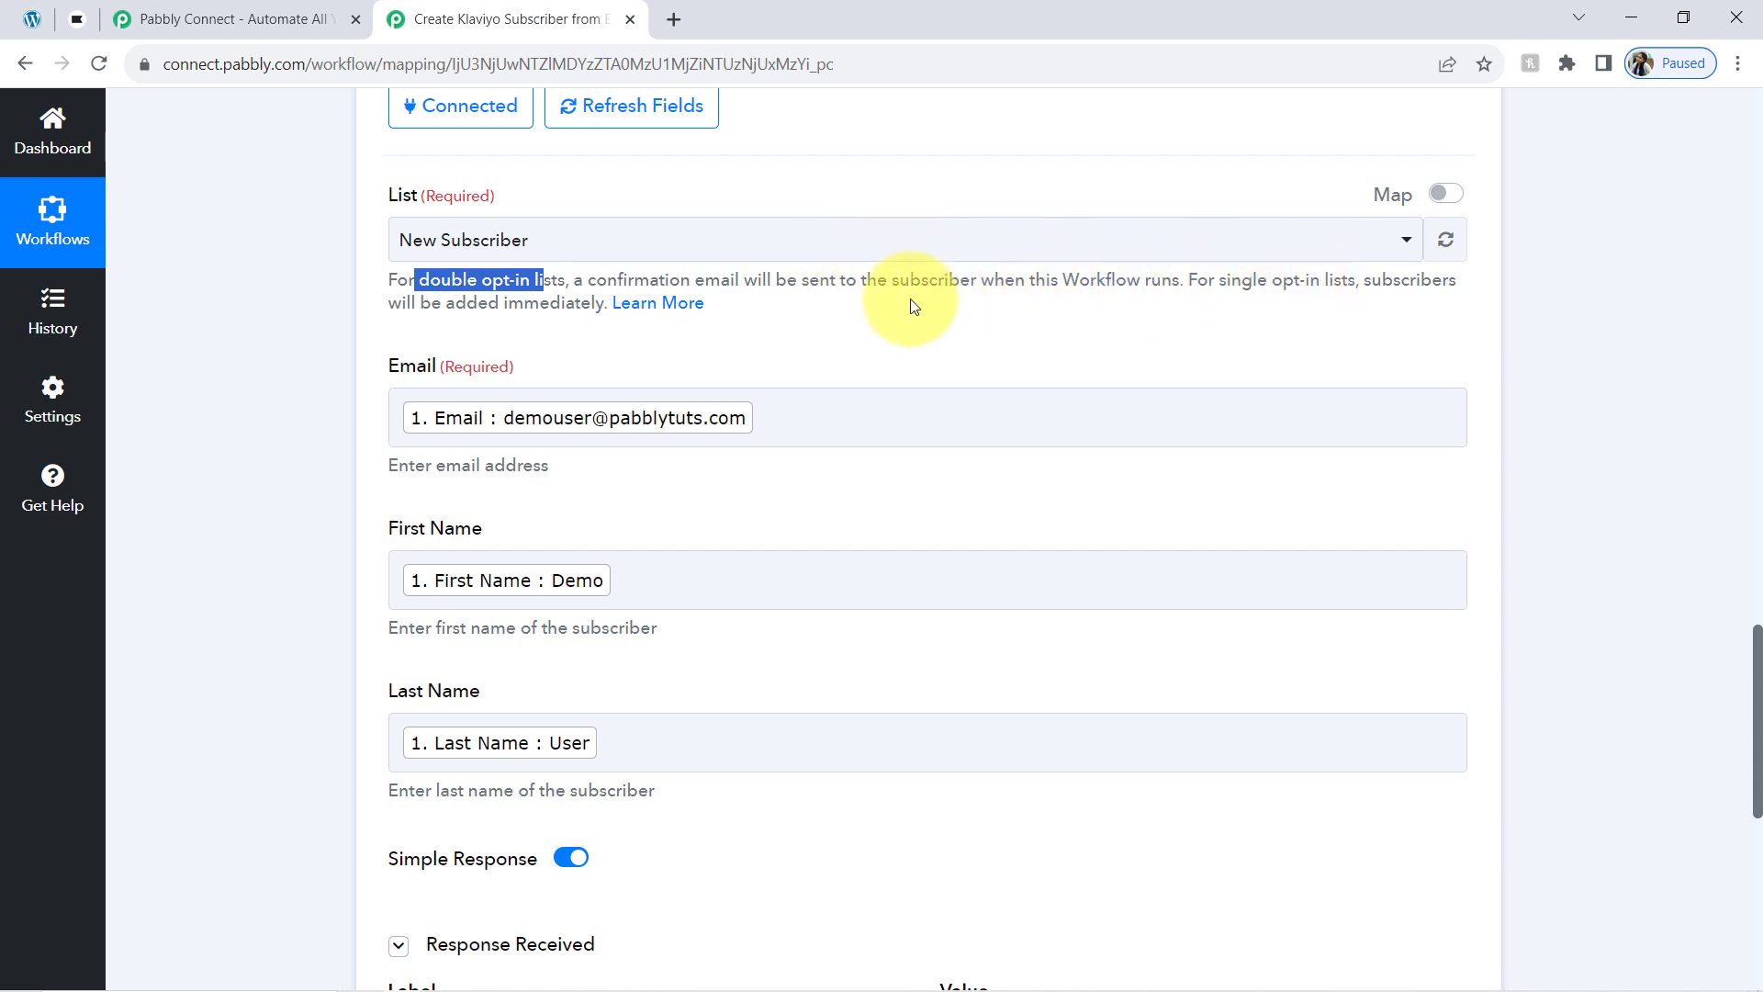
pyautogui.moveTo(444, 325); pyautogui.dragTo(487, 321)
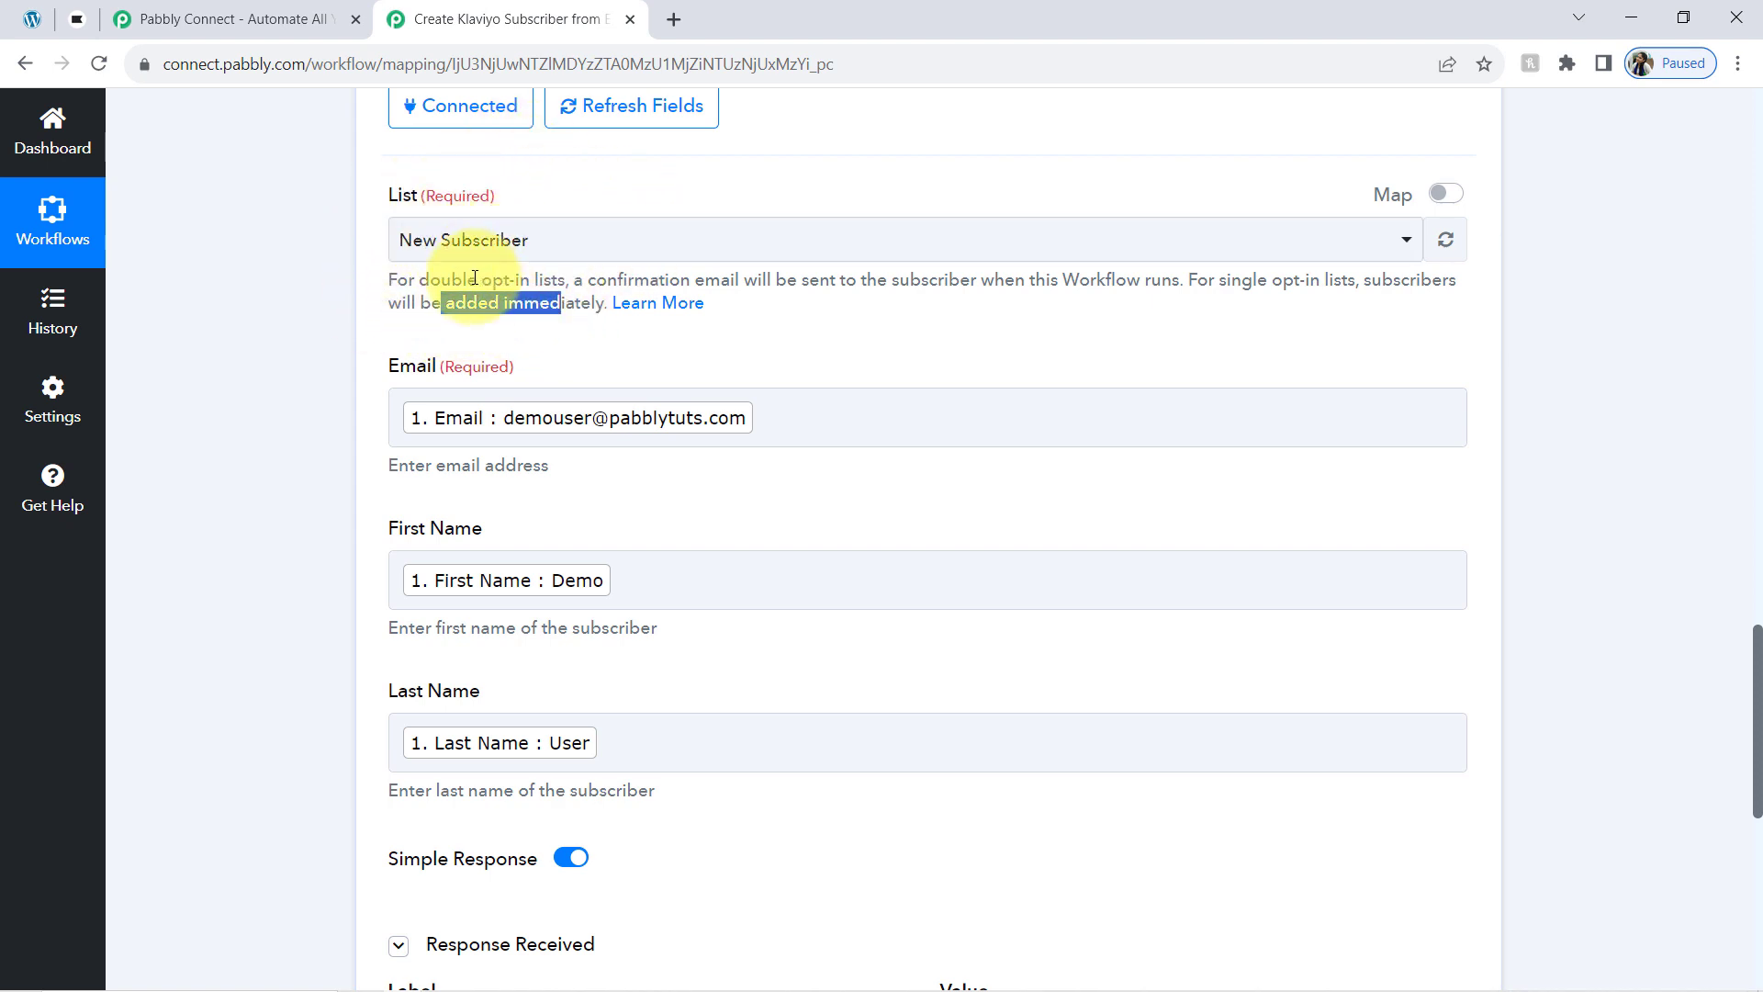
pyautogui.moveTo(460, 275); pyautogui.dragTo(555, 276)
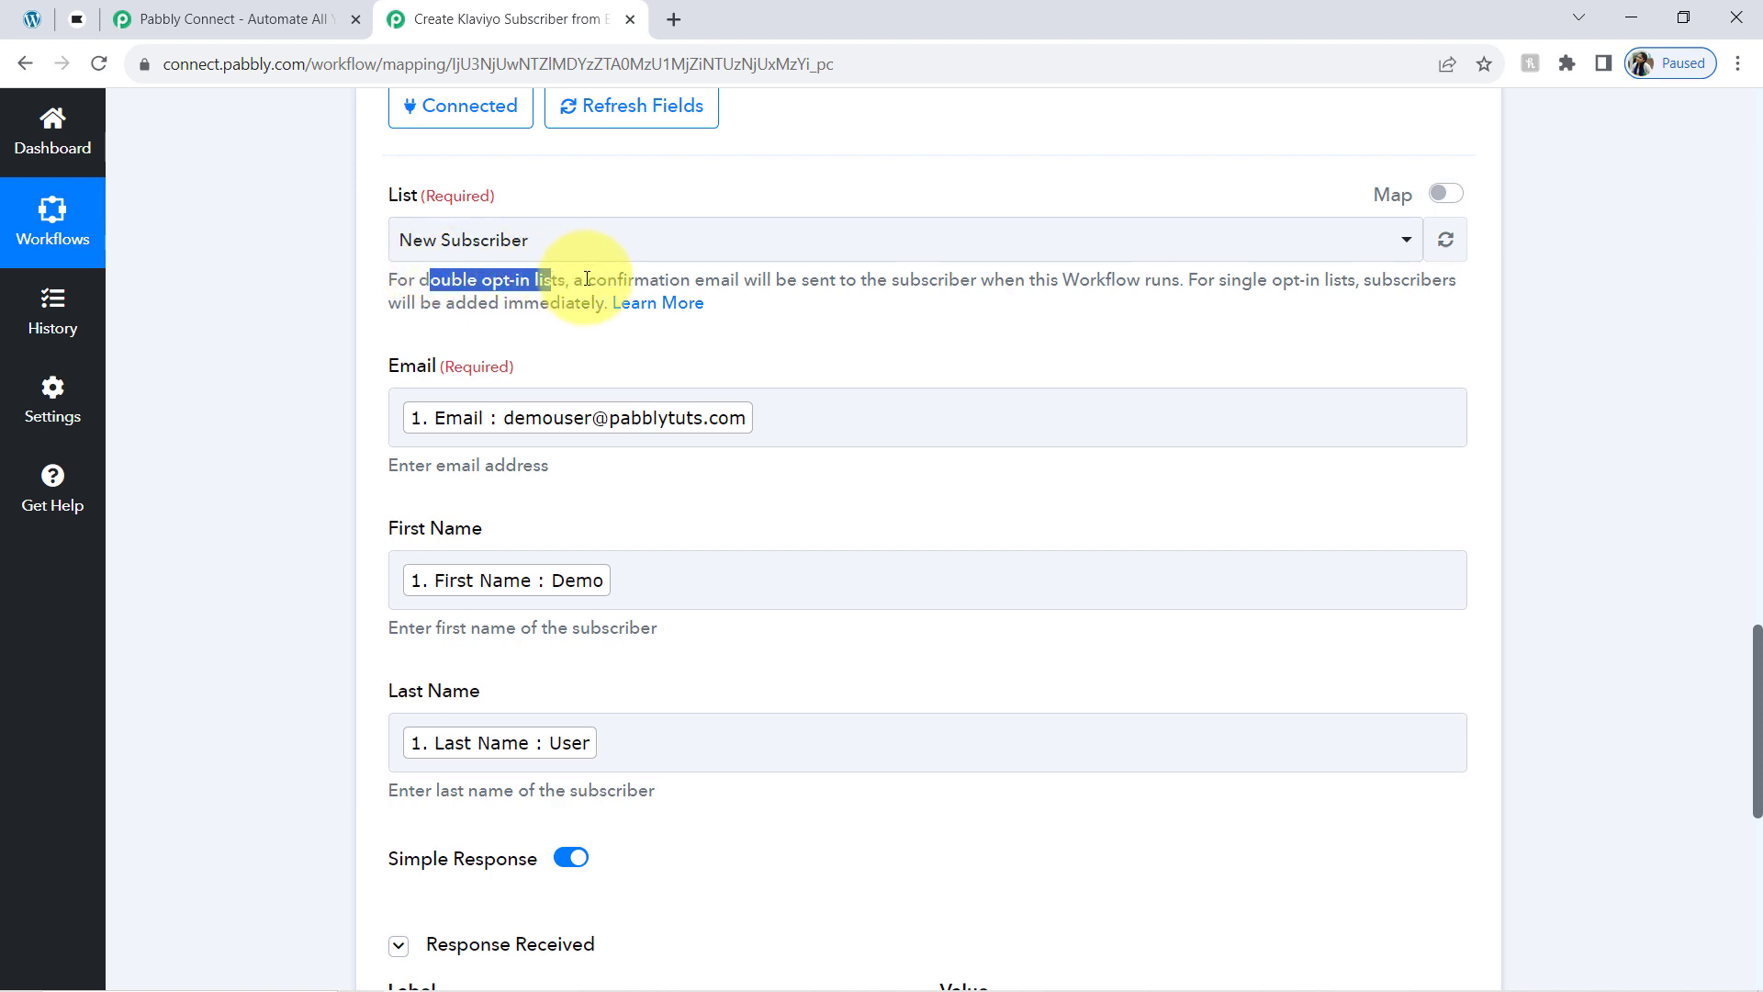
pyautogui.moveTo(596, 279); pyautogui.dragTo(720, 274)
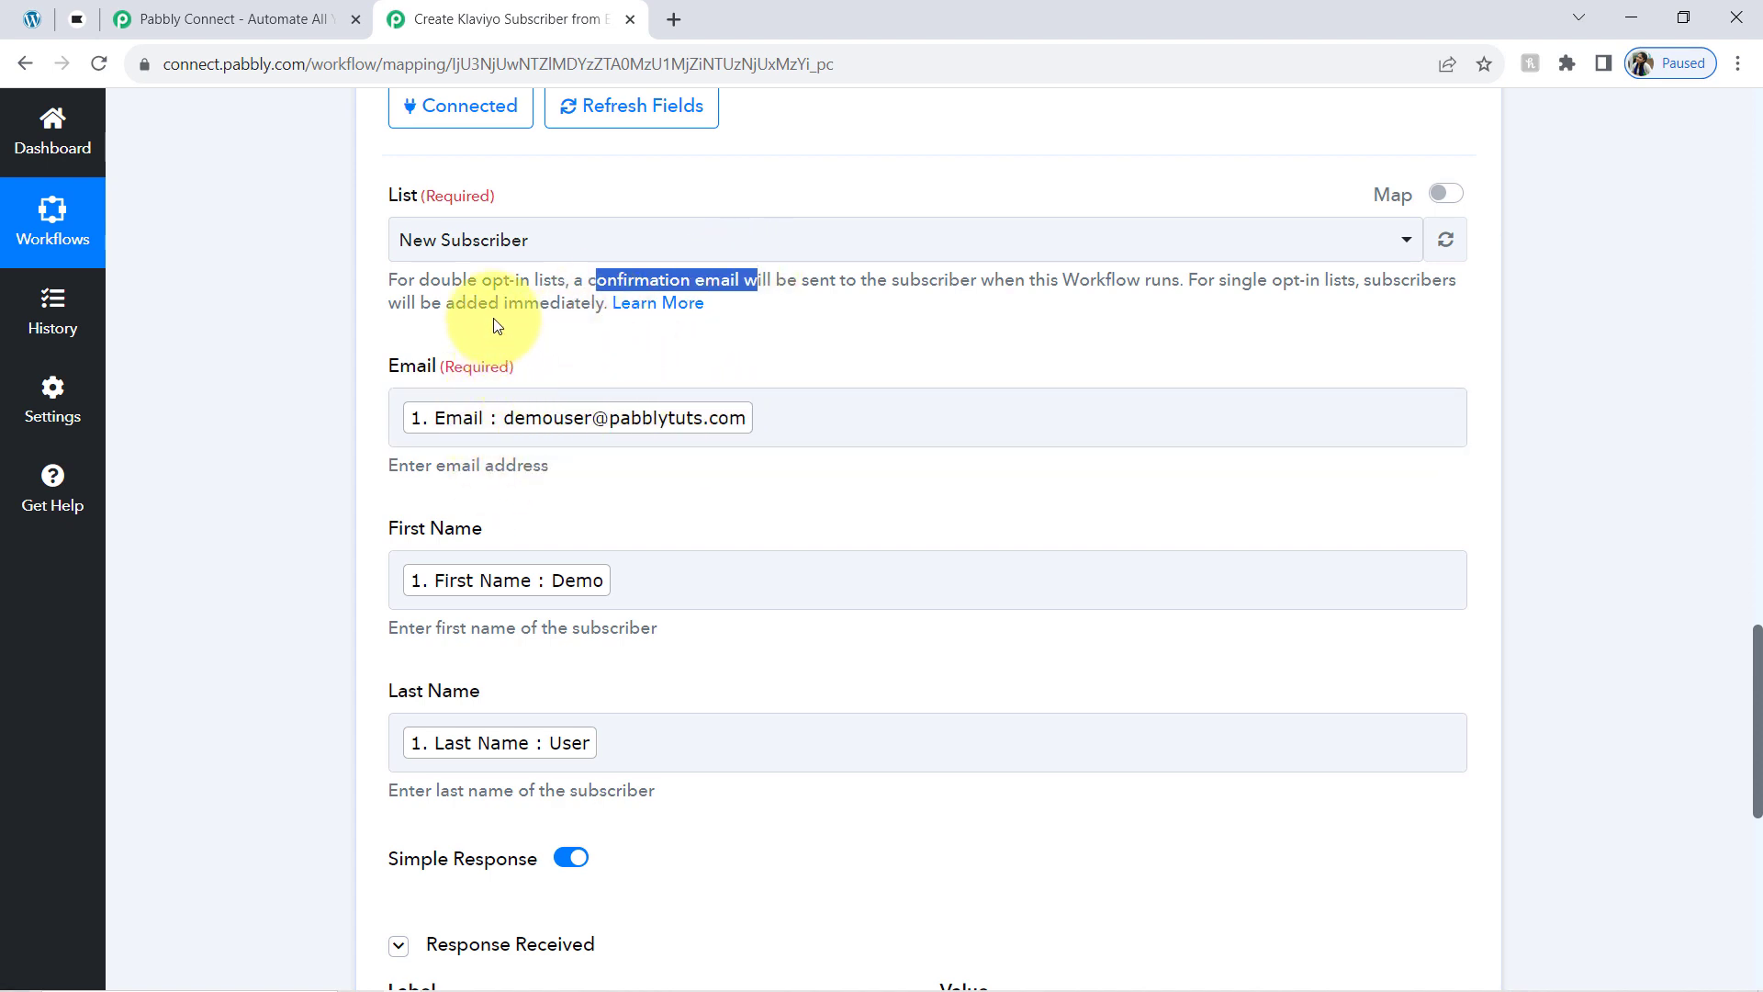
# Set the Klaviyo action's List to Email Parser, then save the action and send its test request.
pyautogui.click(453, 250)
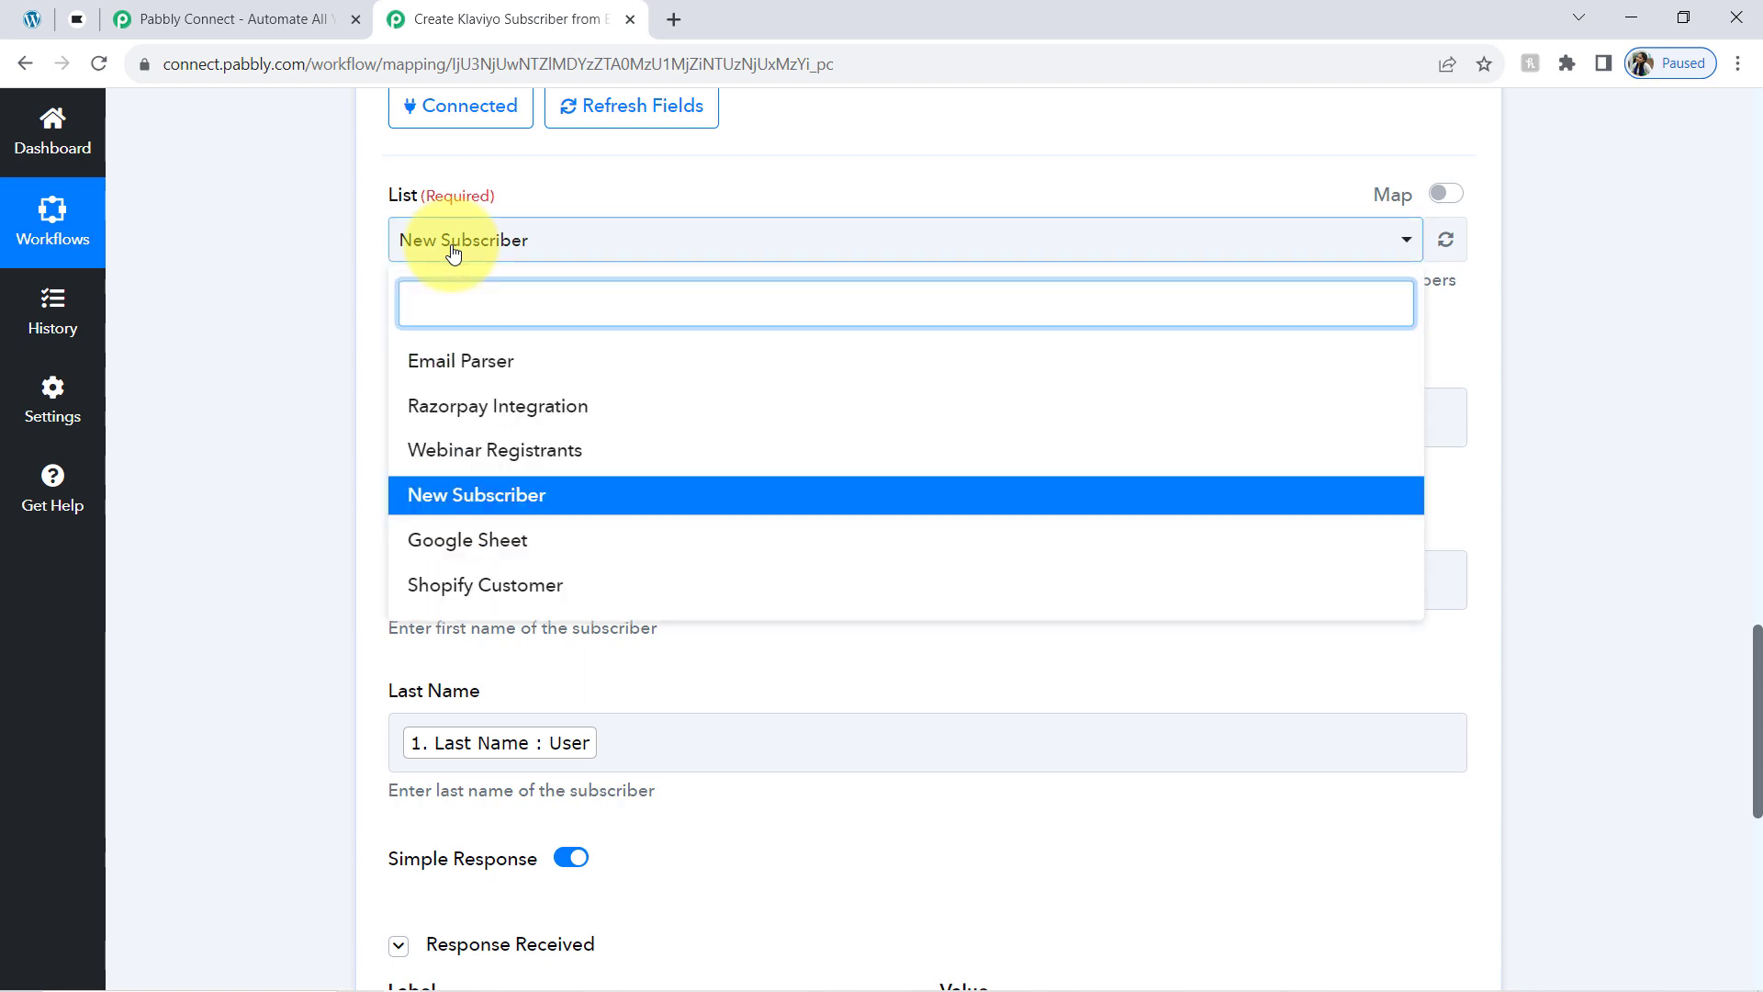
pyautogui.click(465, 360)
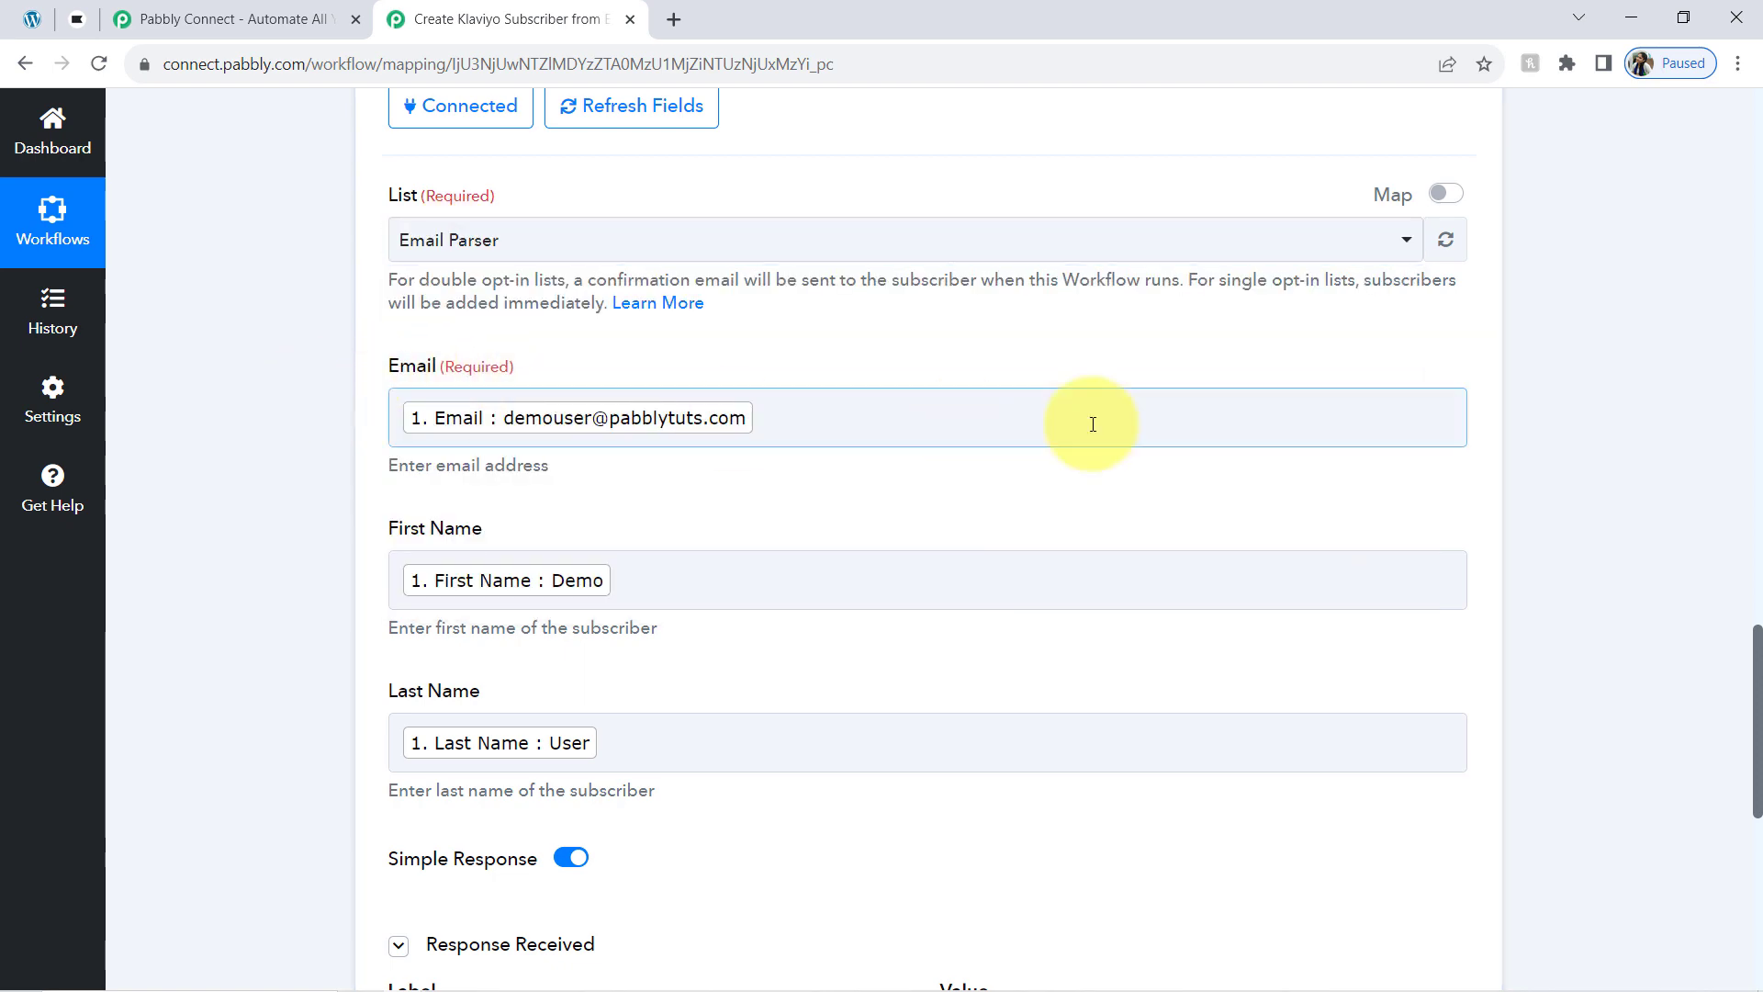
pyautogui.moveTo(1759, 670); pyautogui.dragTo(1759, 799)
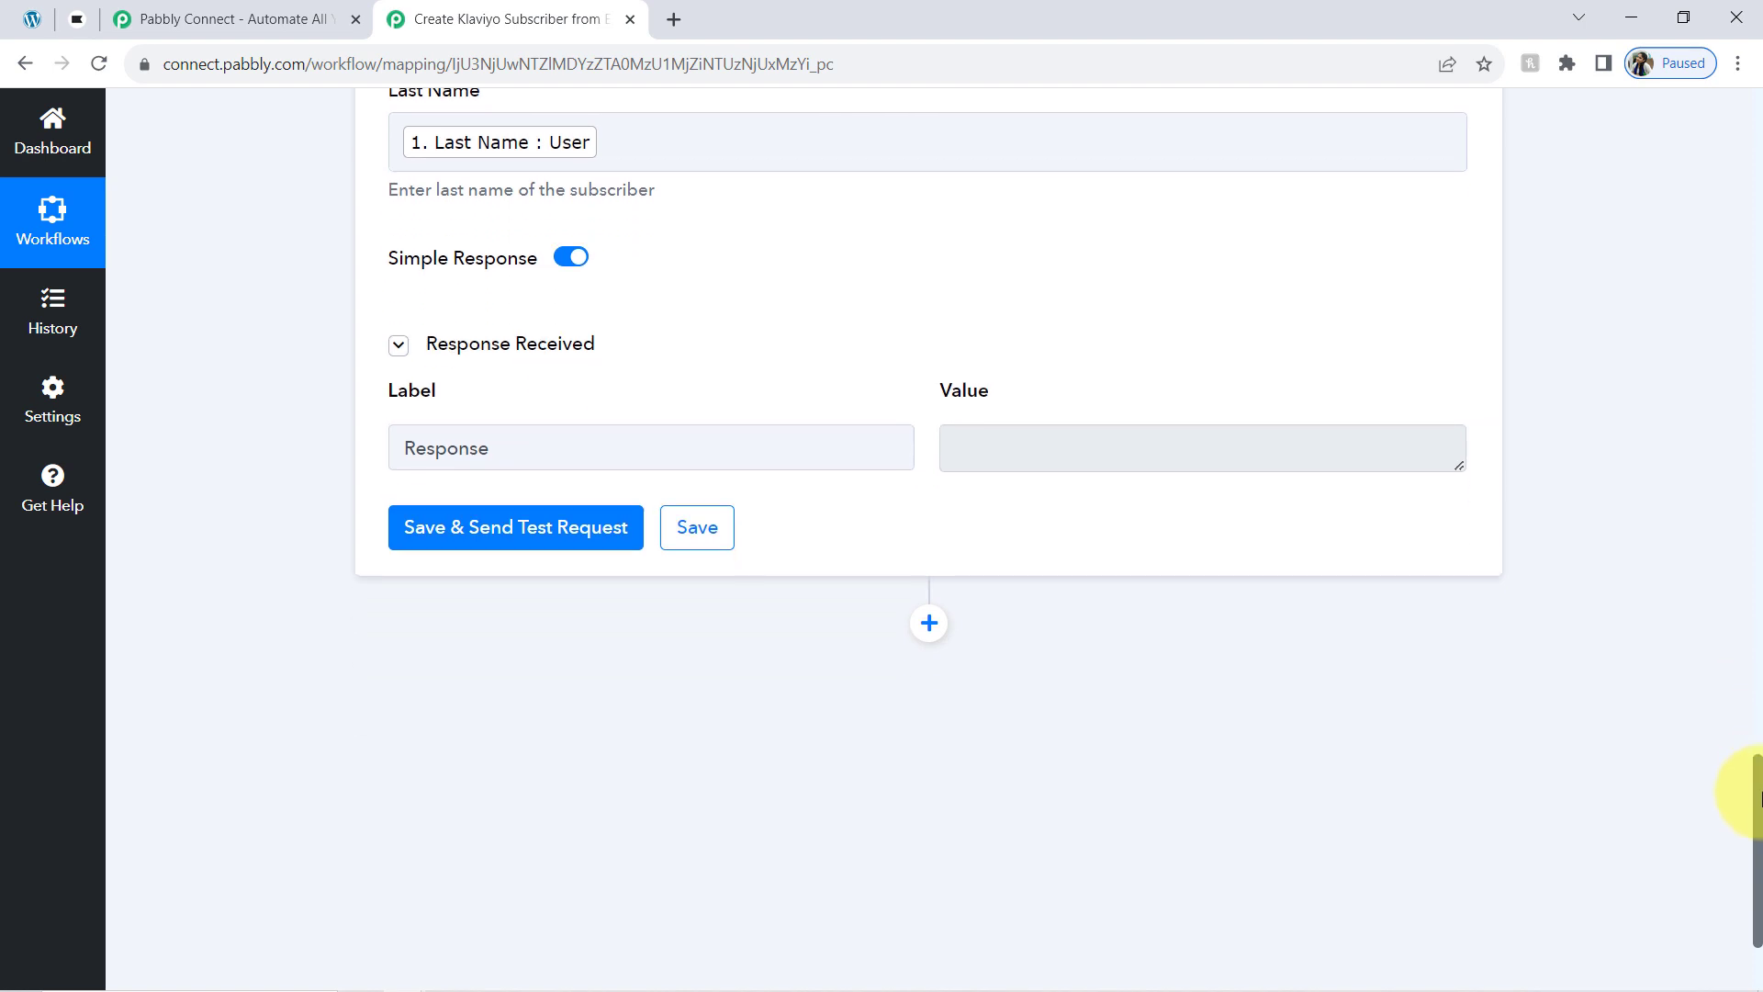
pyautogui.click(557, 538)
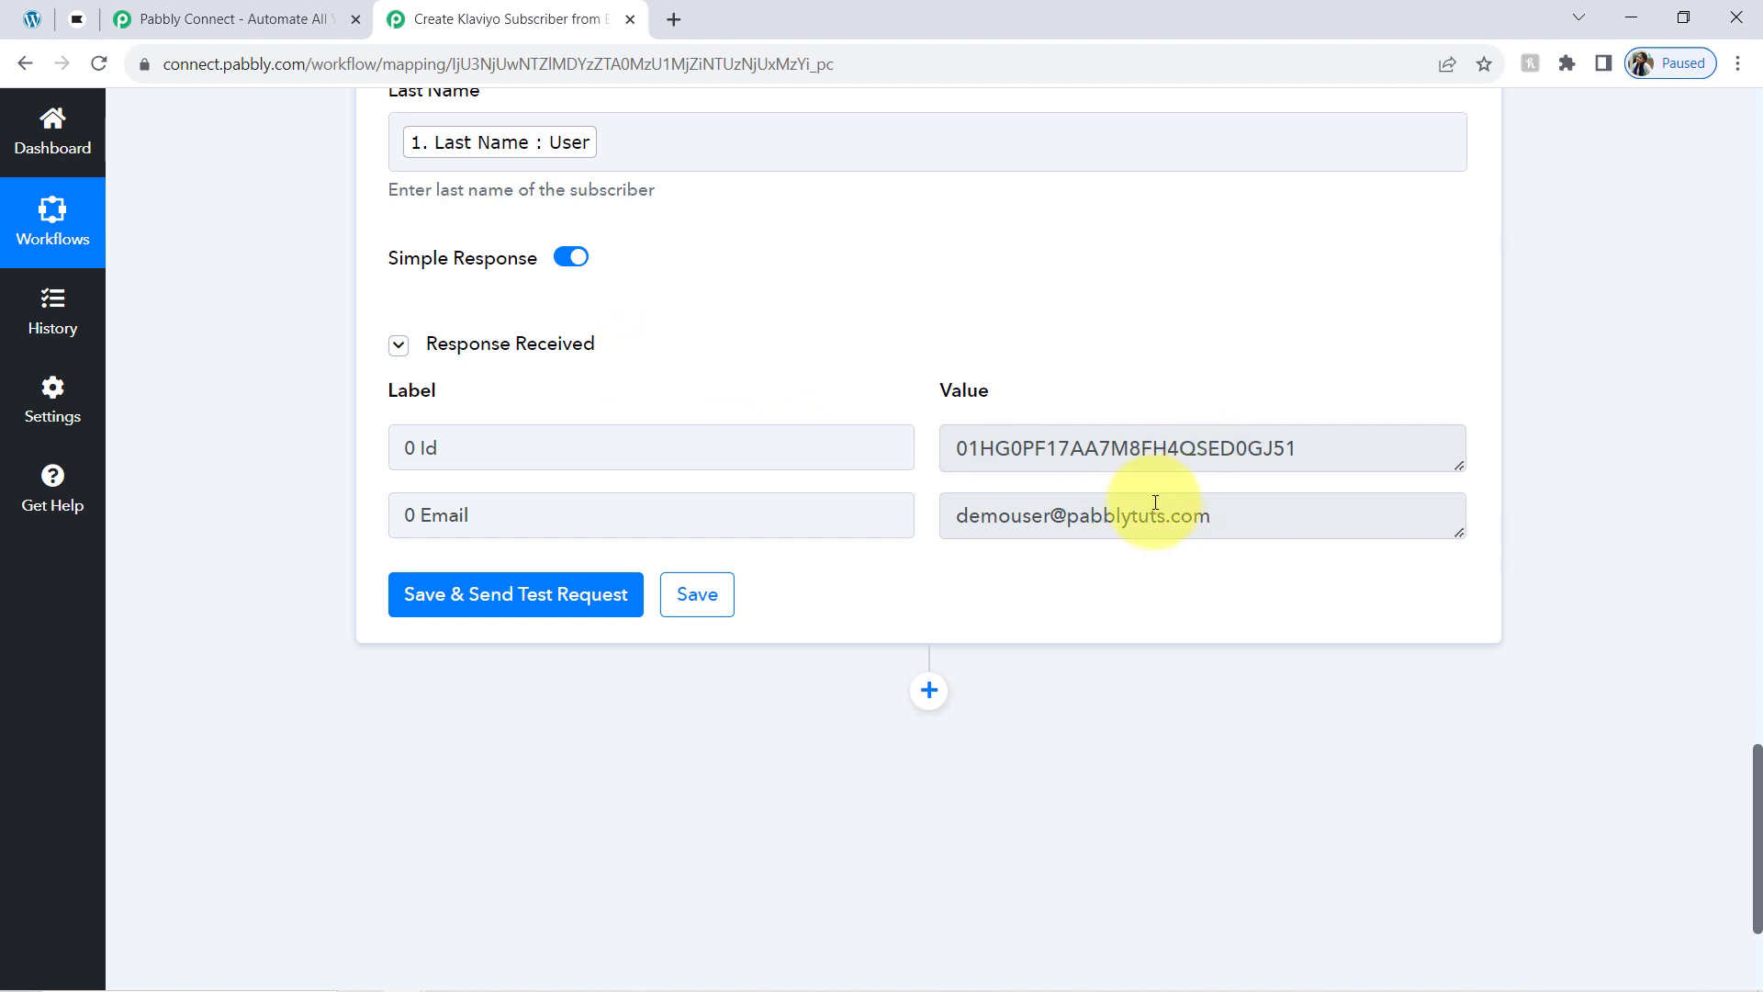
pyautogui.moveTo(1155, 503); pyautogui.dragTo(725, 440)
# Switch to Klaviyo, reload the Lists & Segments page and open the Email Parser list to check its members.
pyautogui.click(69, 19)
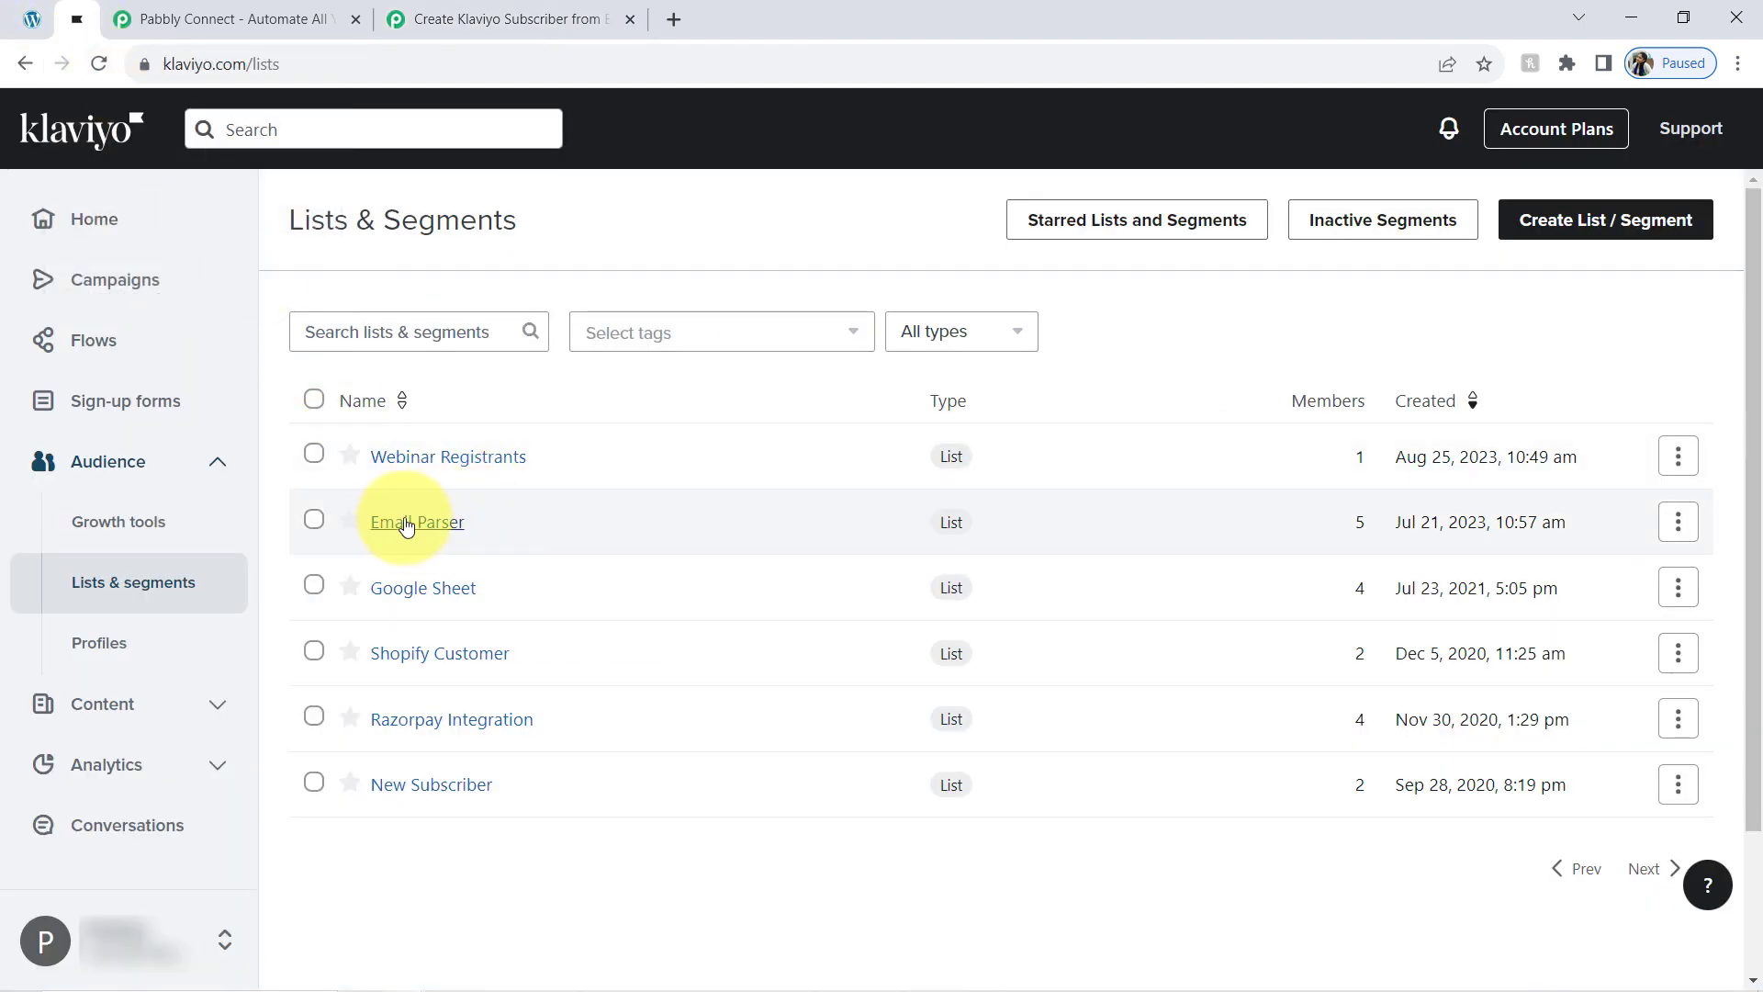
pyautogui.click(100, 66)
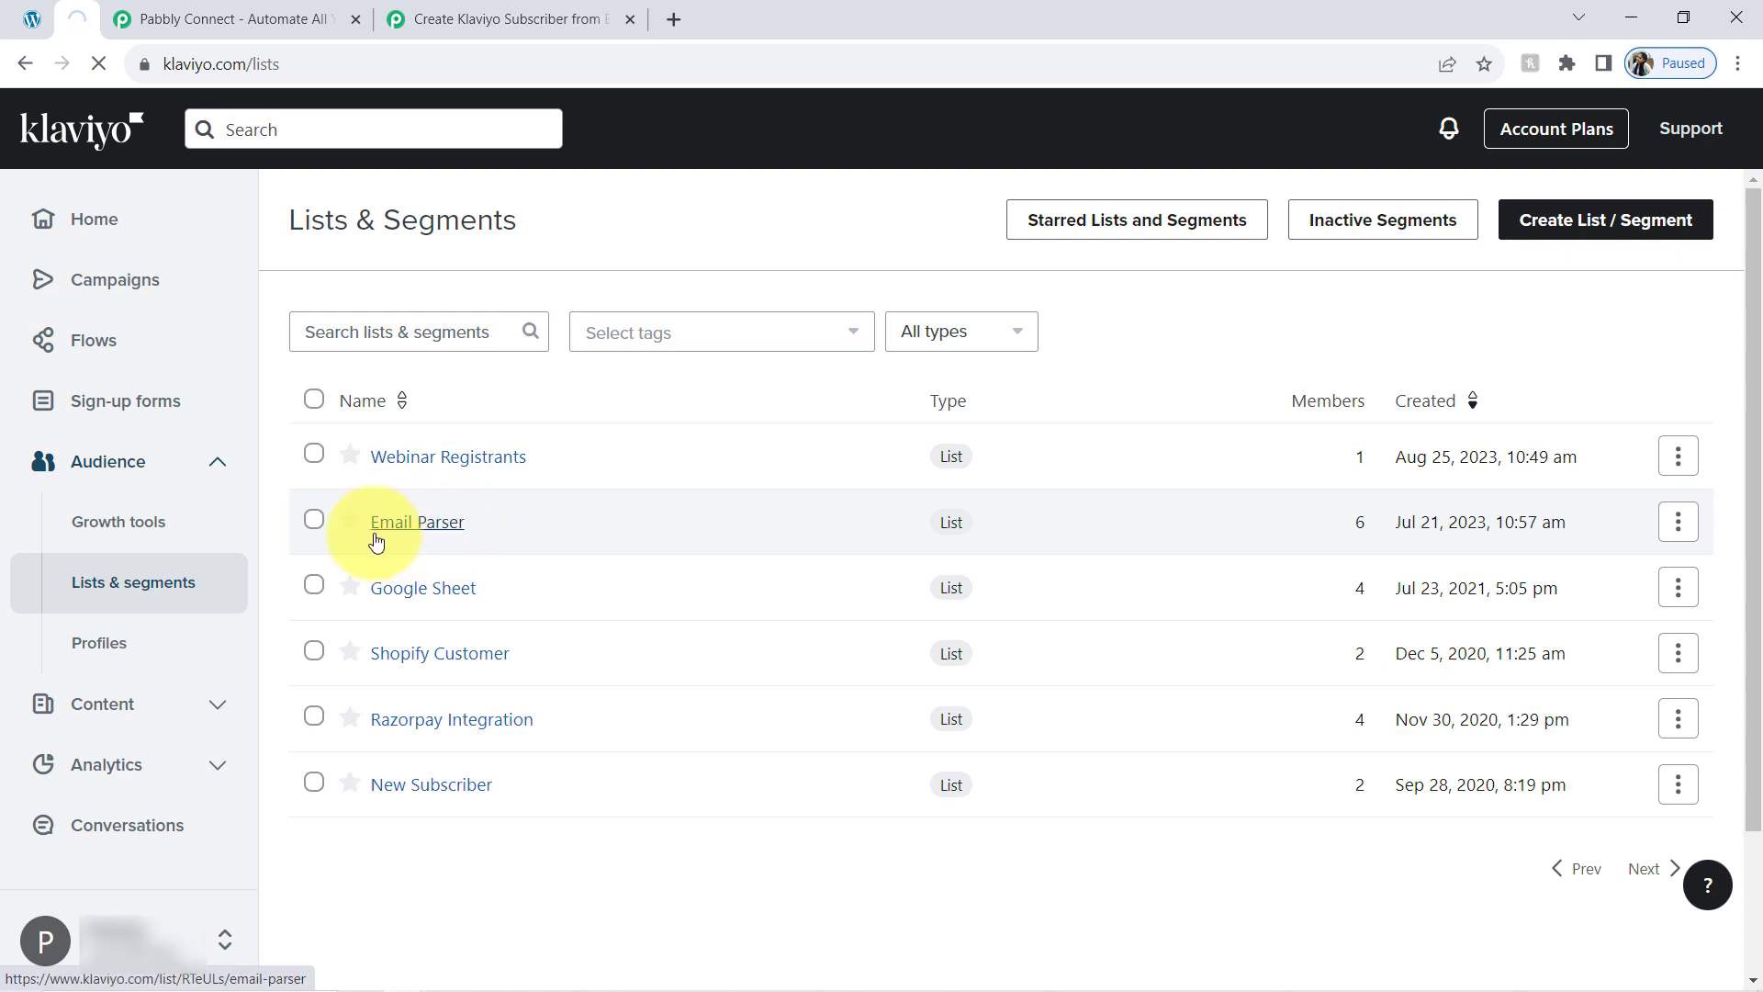
pyautogui.click(449, 528)
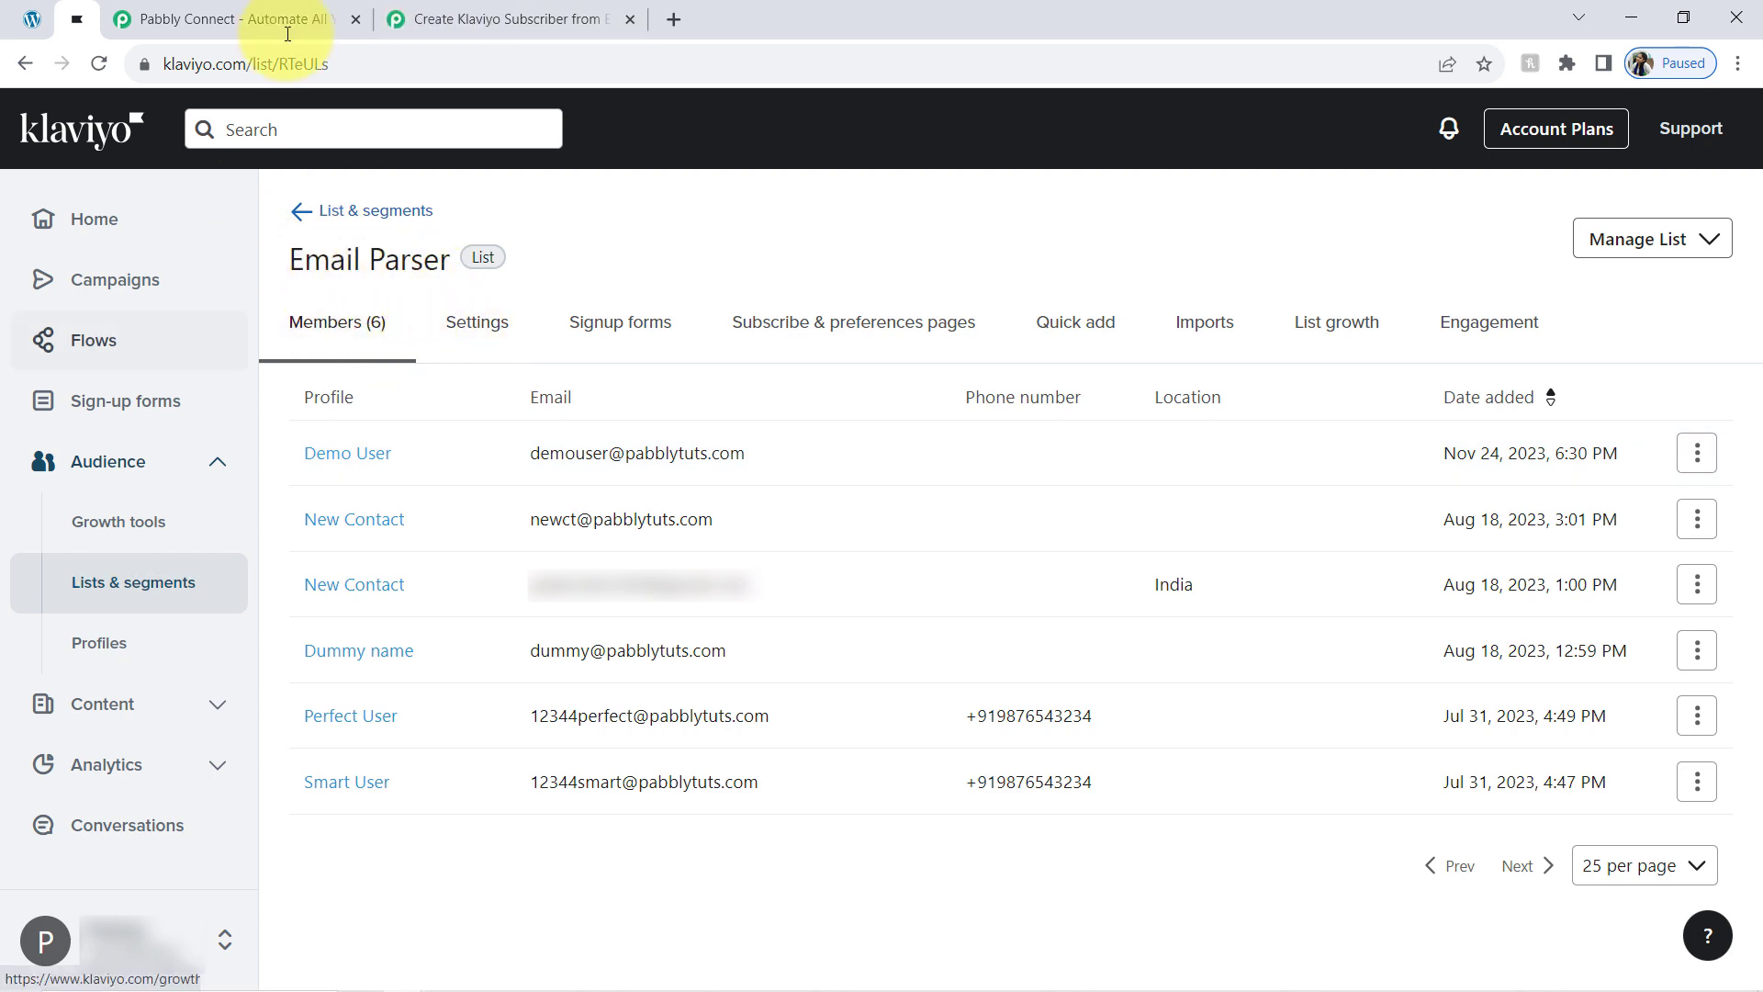
# Return to the Pabbly Connect workflow and collapse the Elementor trigger to review the workflow's overview.
pyautogui.click(464, 19)
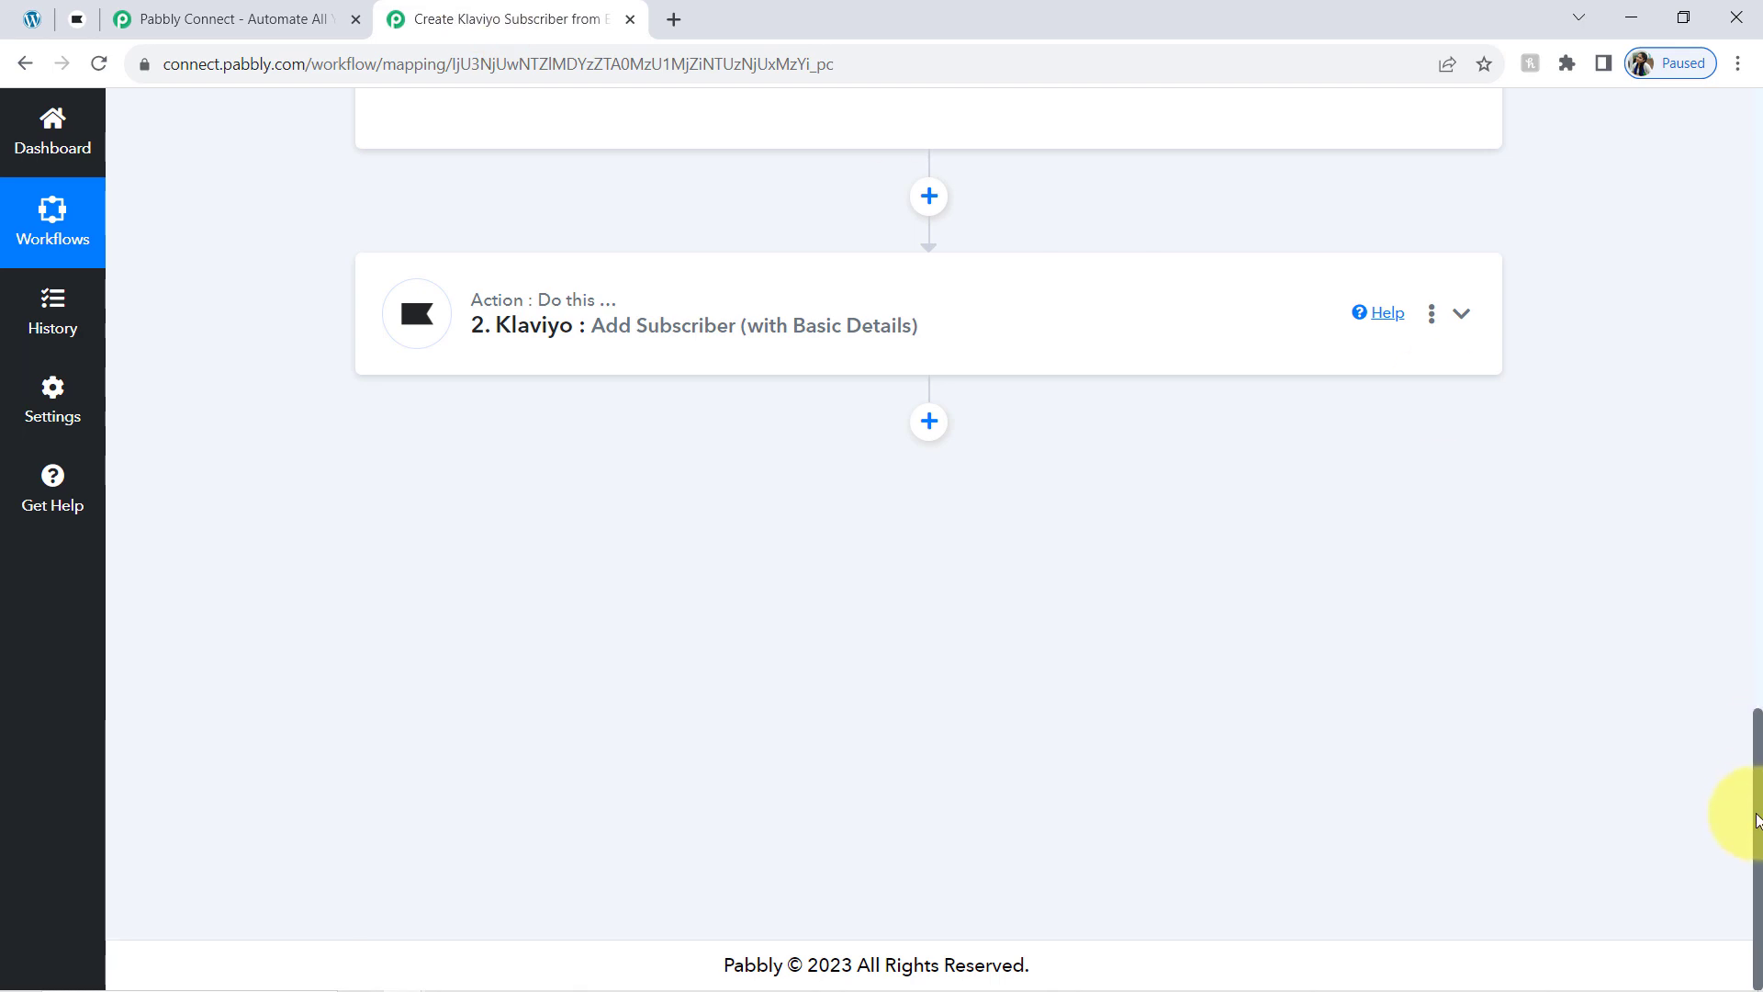
pyautogui.moveTo(1755, 820); pyautogui.dragTo(1649, 198)
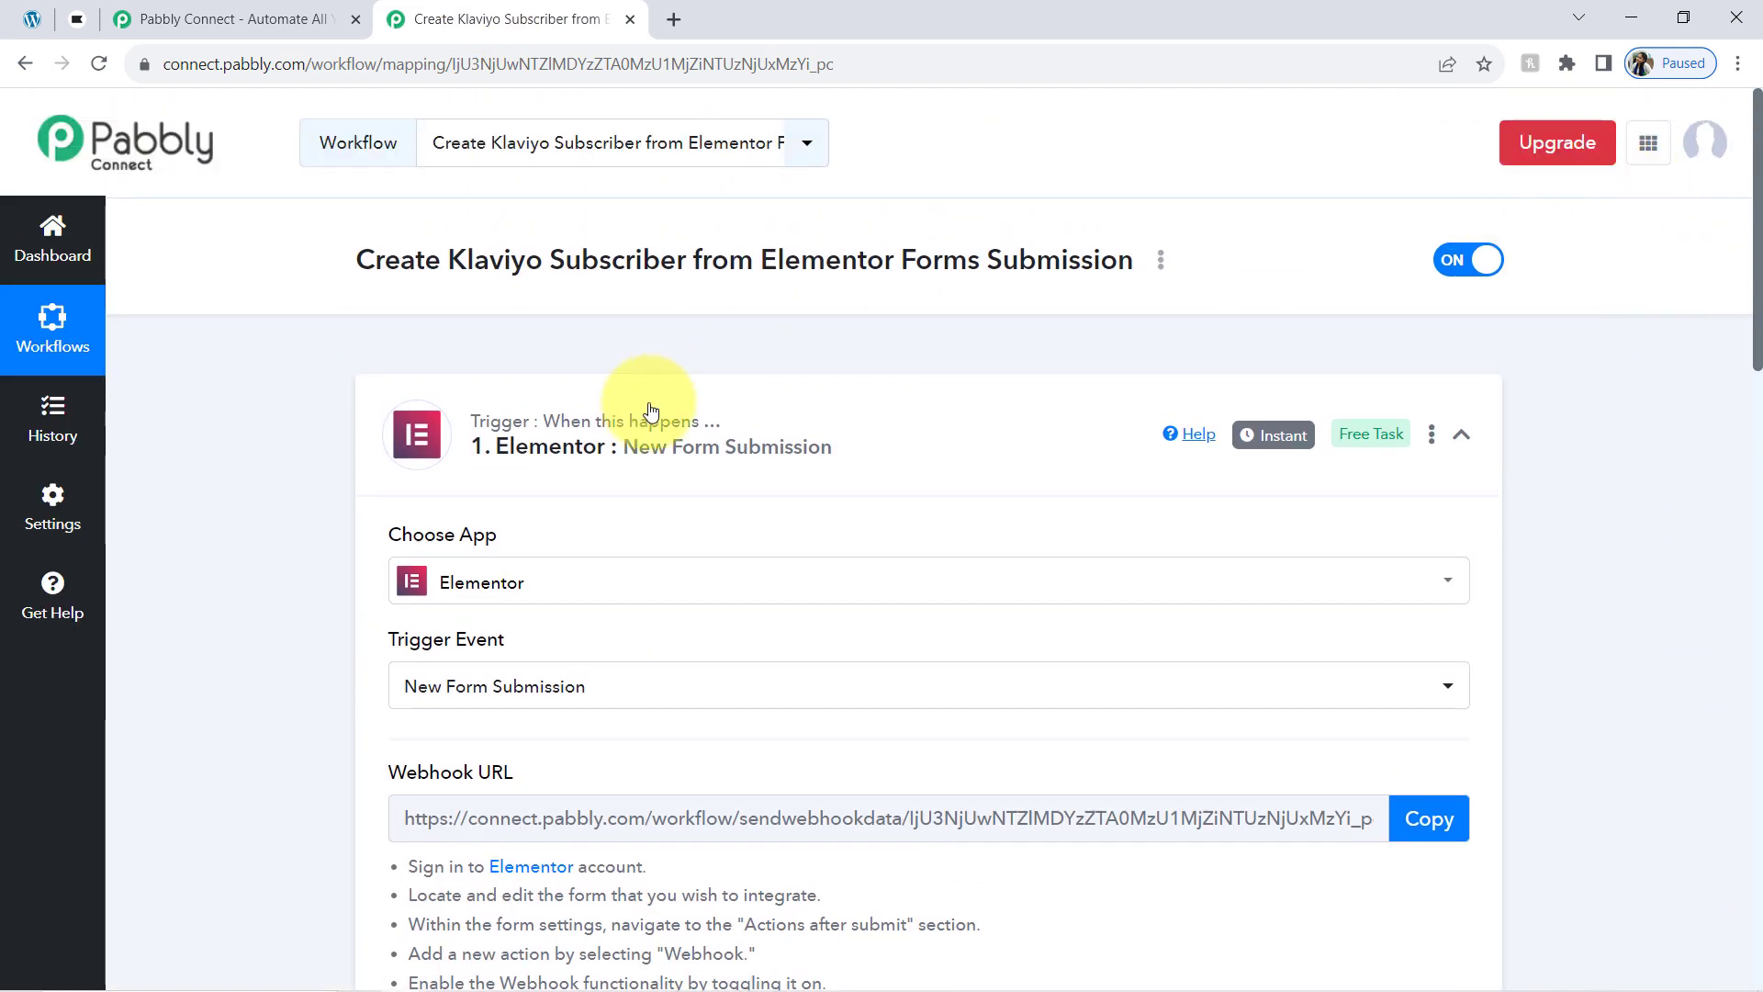
pyautogui.click(679, 404)
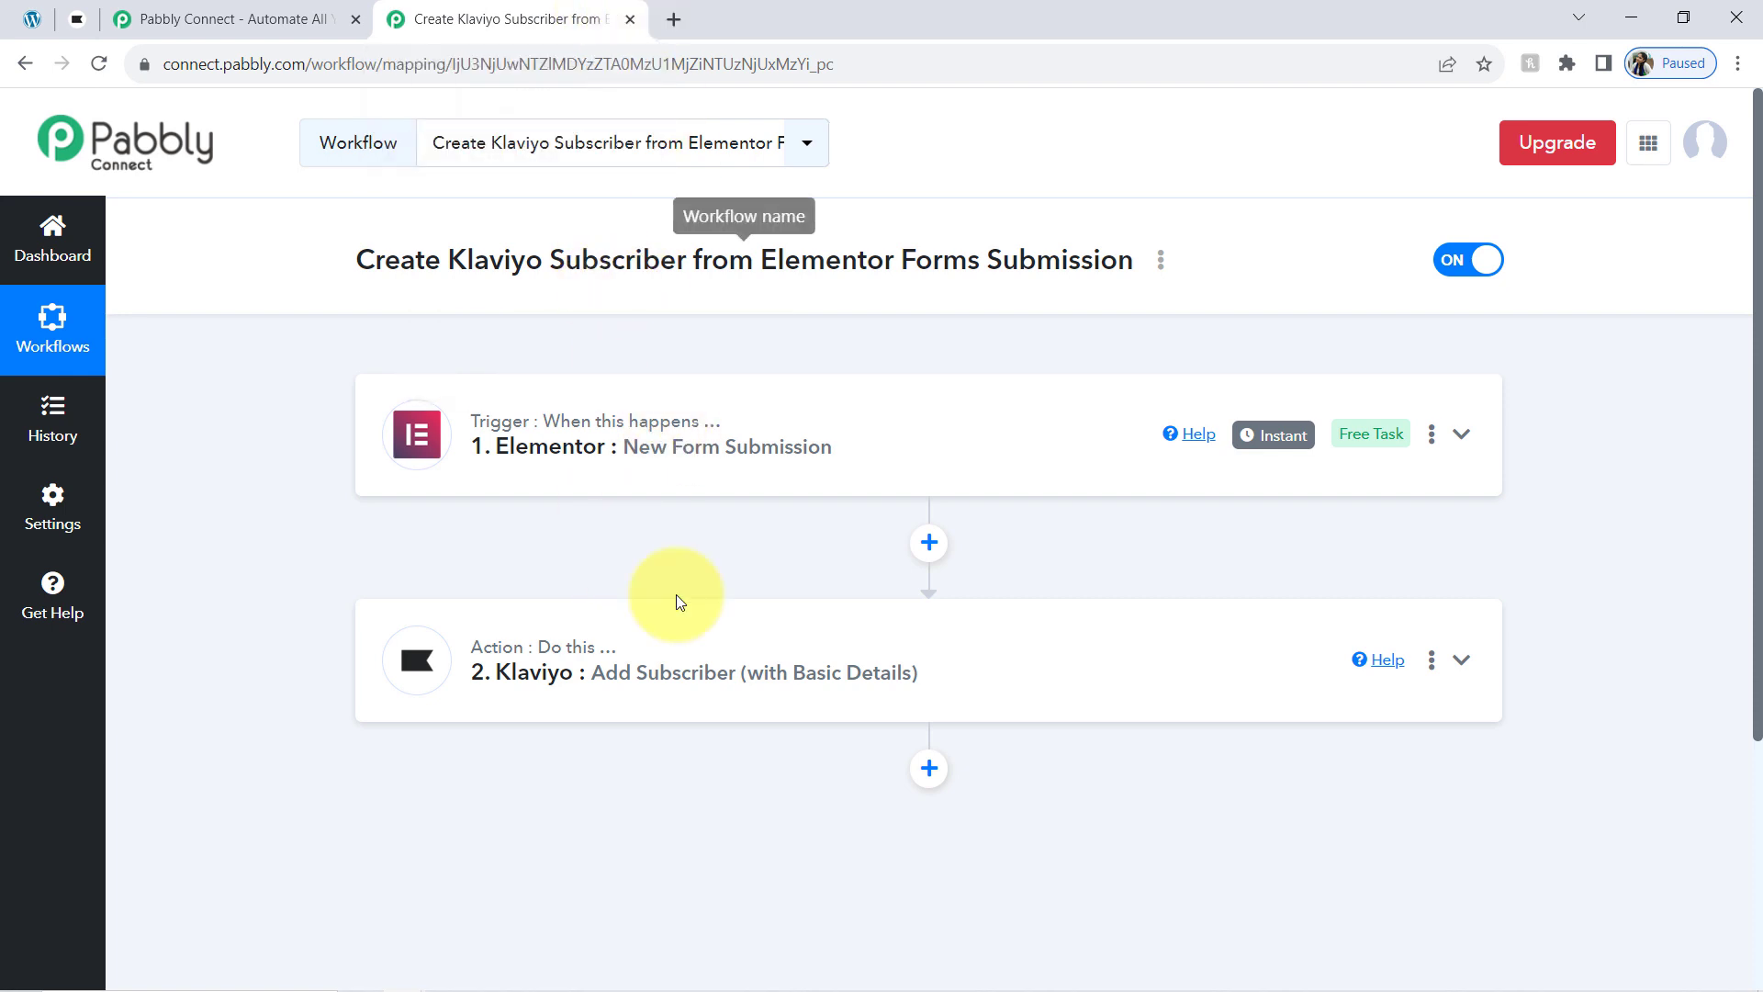
# Copy the workflow's share link and close the Share Workflow dialog.
pyautogui.click(1161, 263)
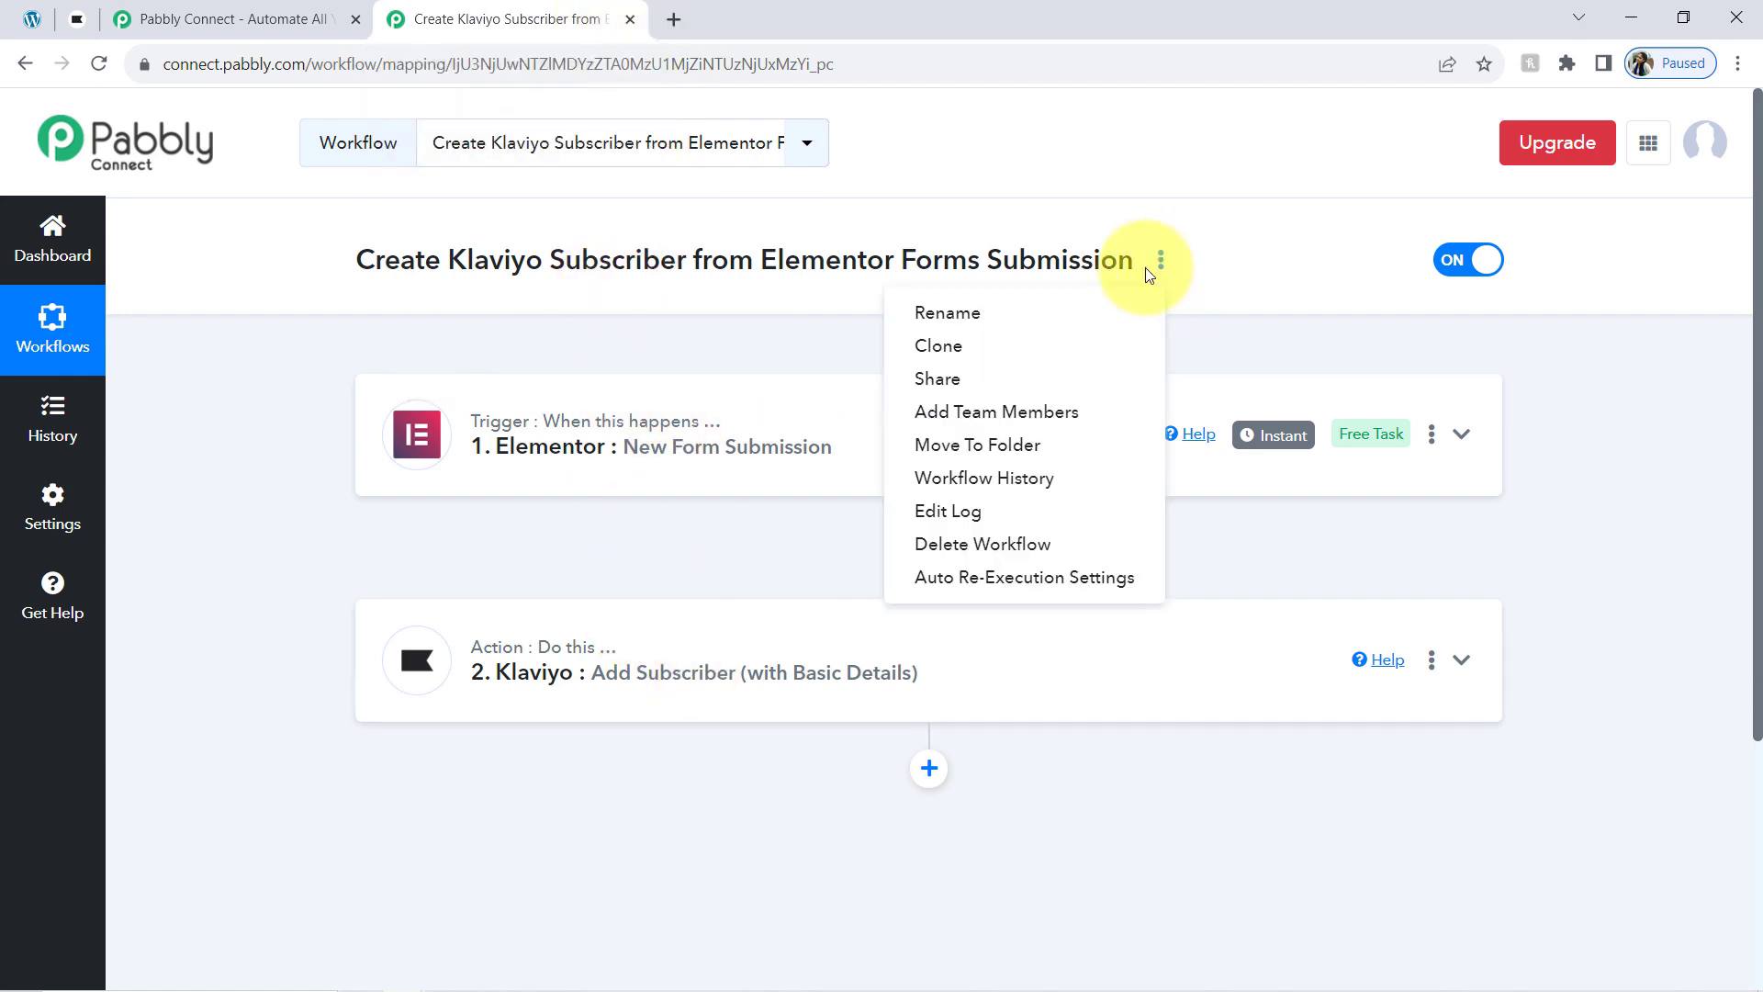
pyautogui.click(972, 392)
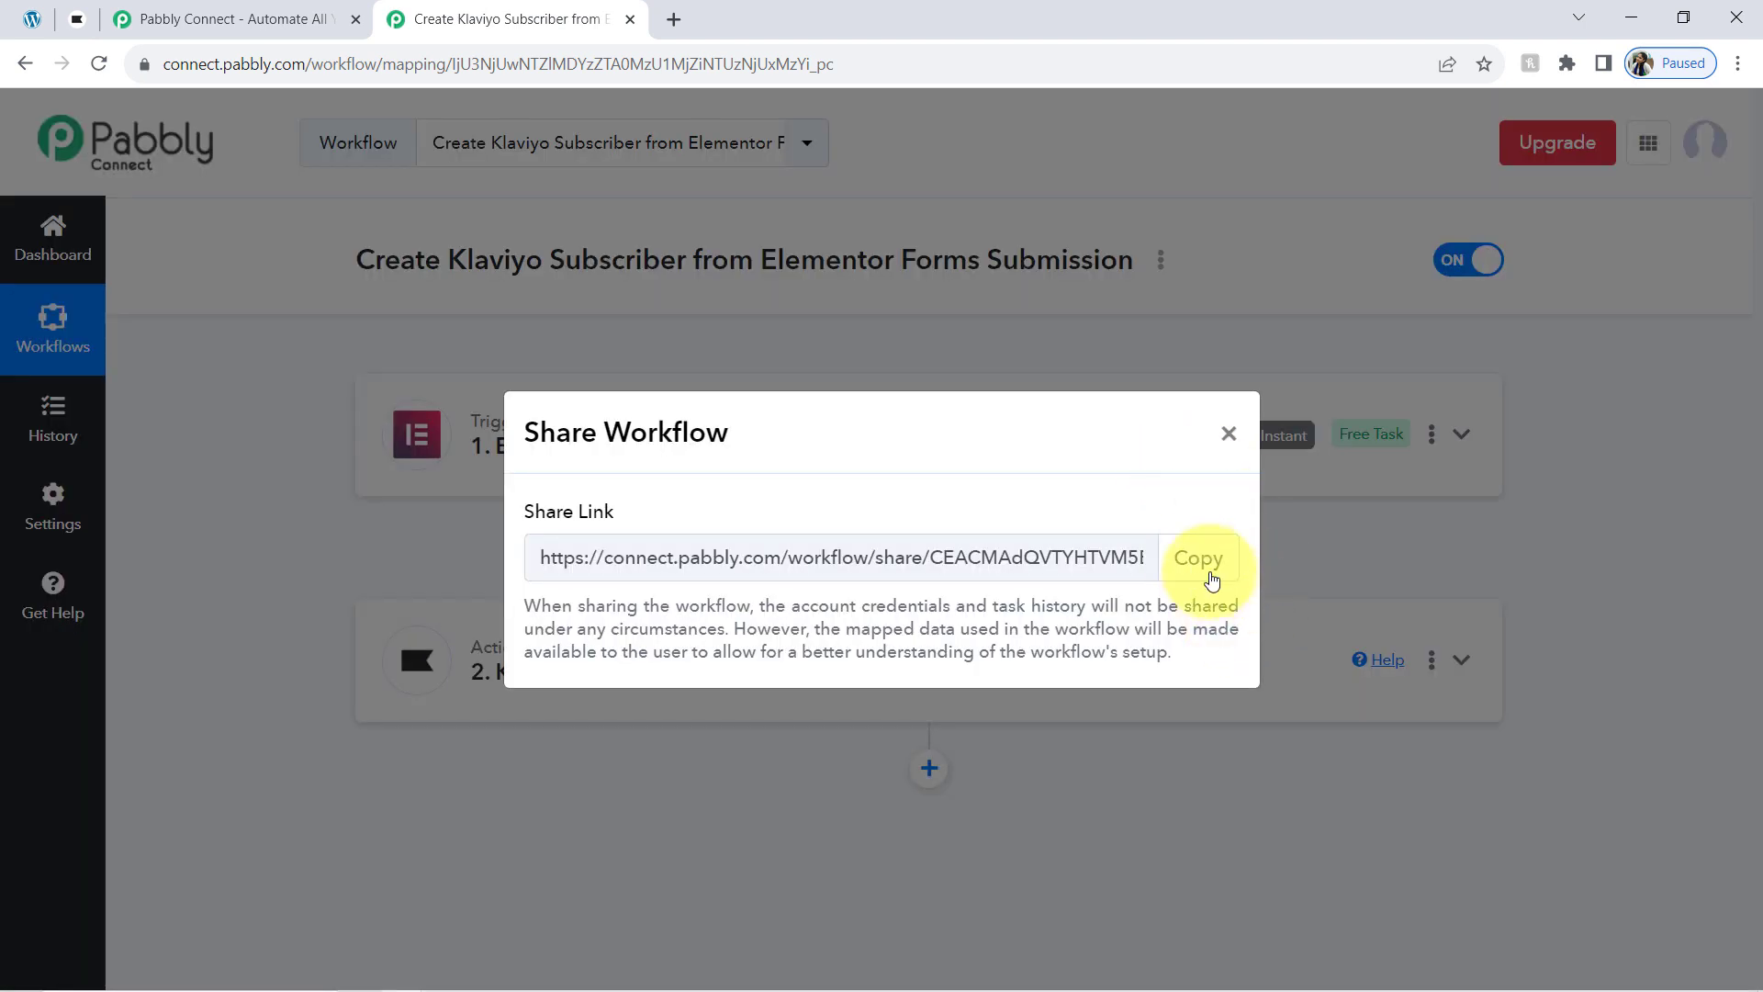
pyautogui.click(1210, 579)
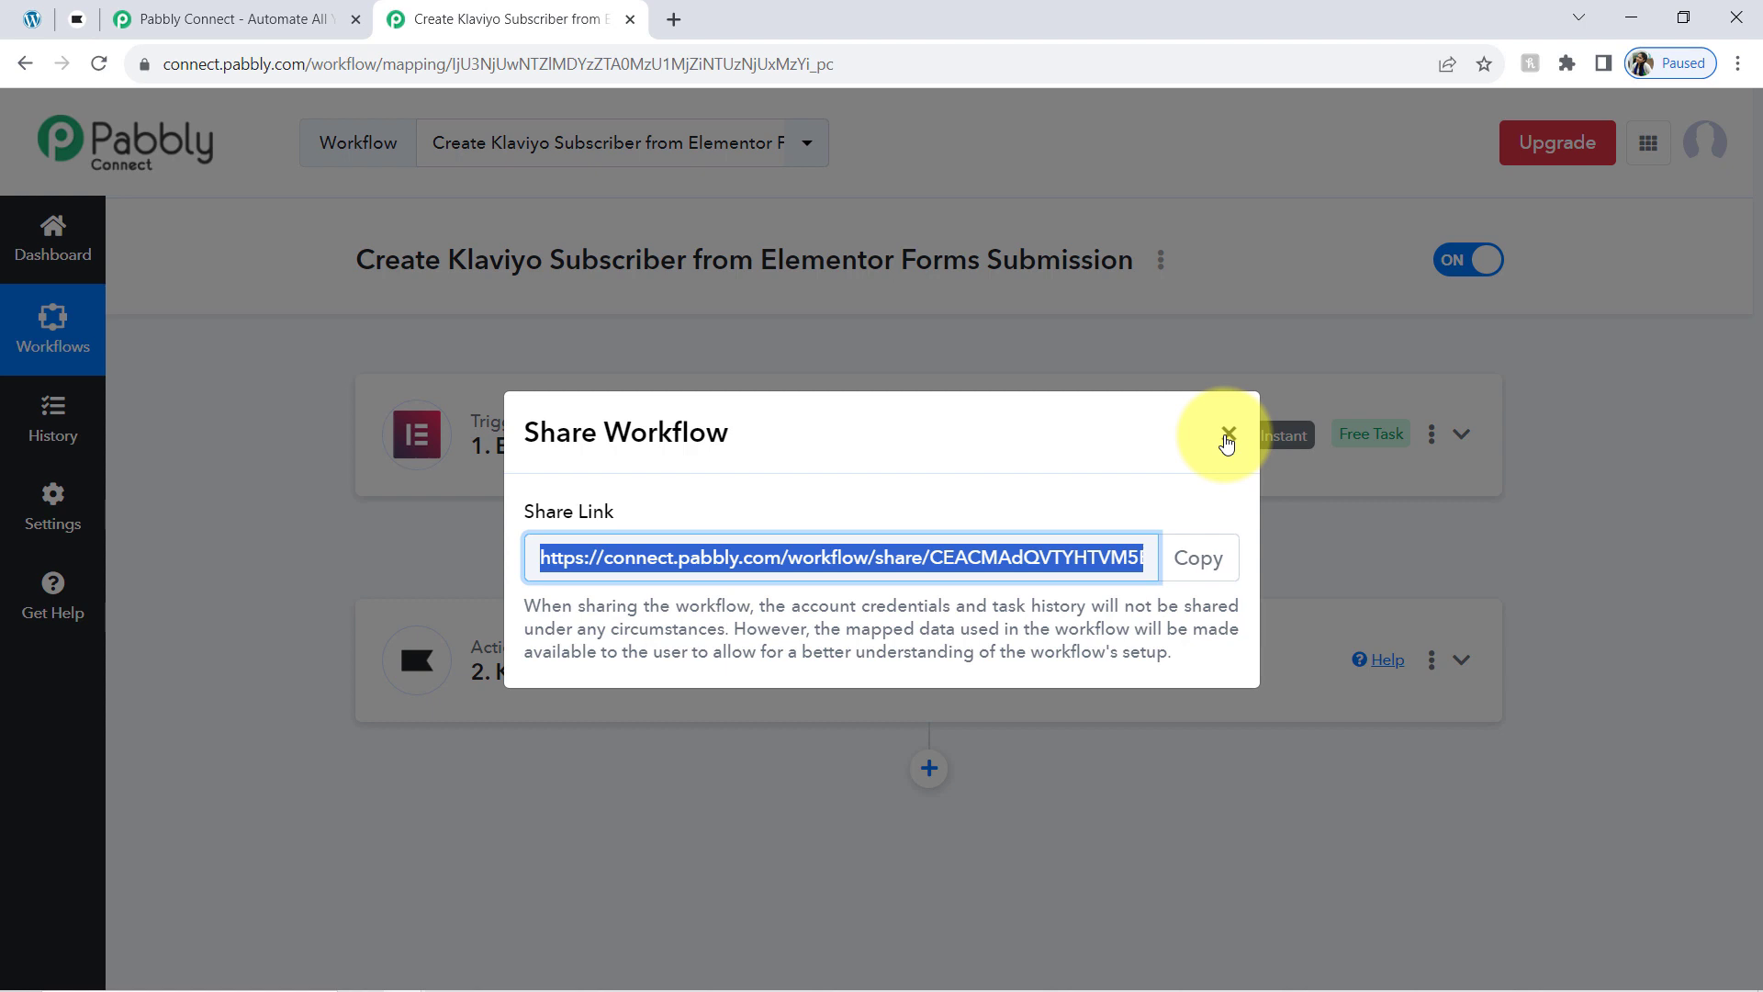
pyautogui.click(1227, 442)
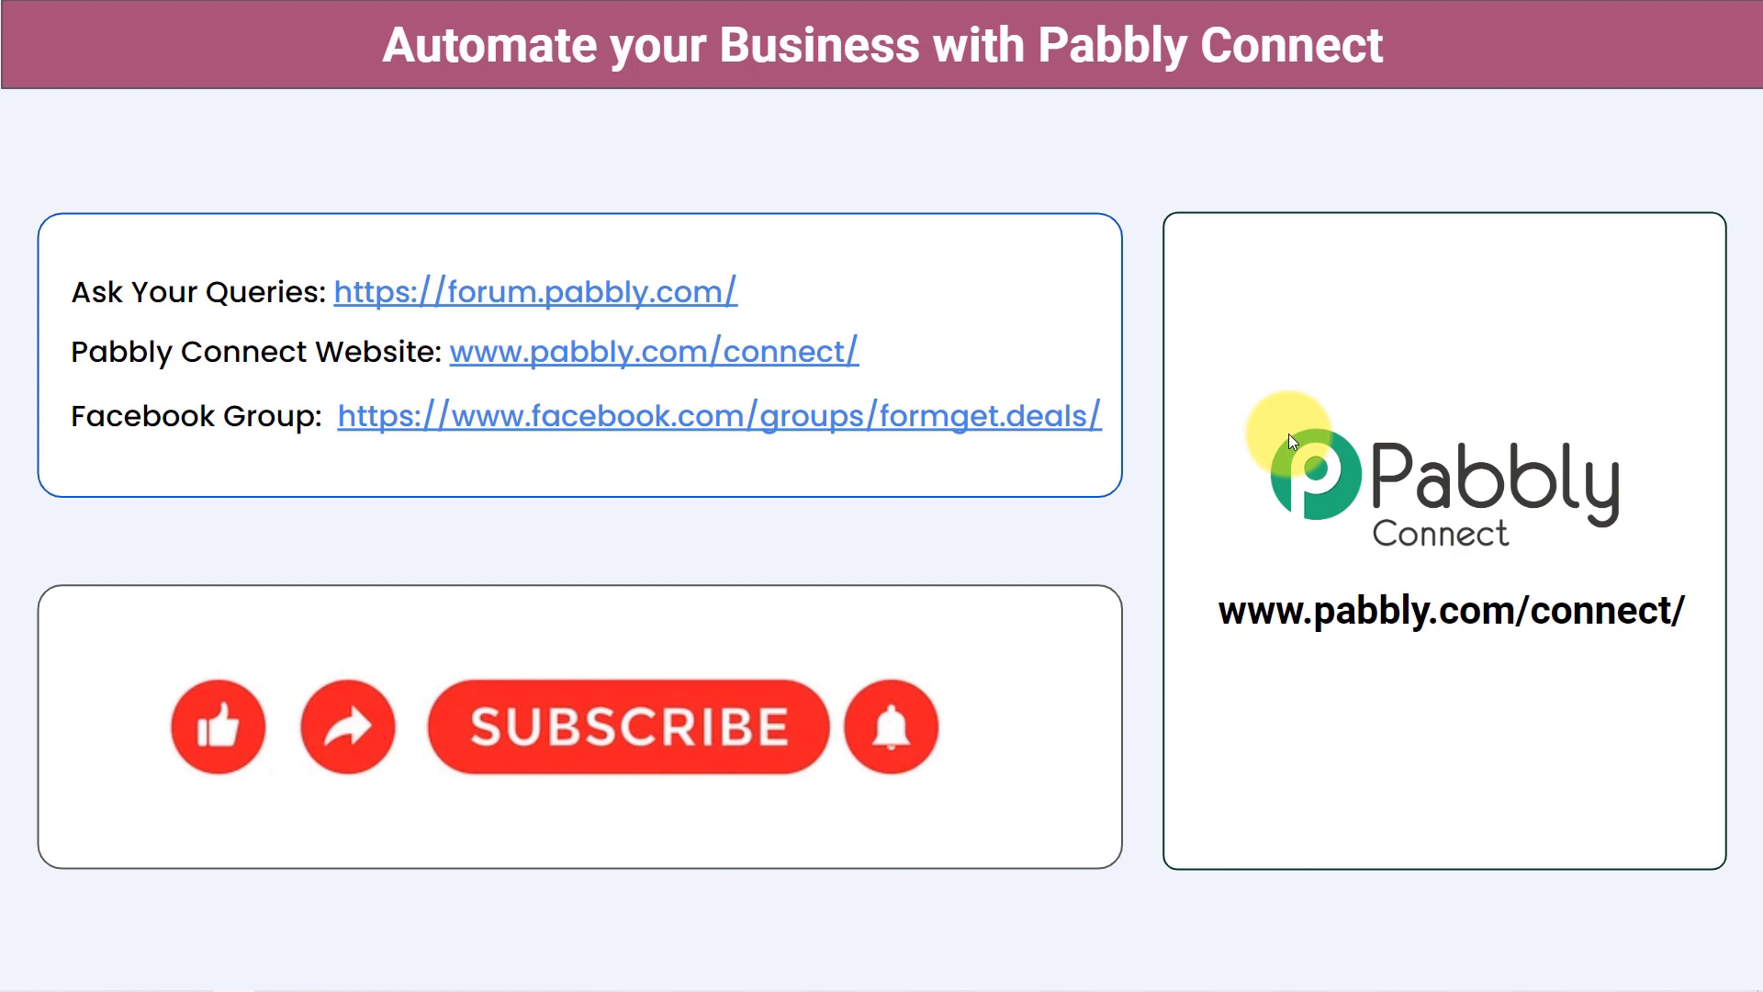